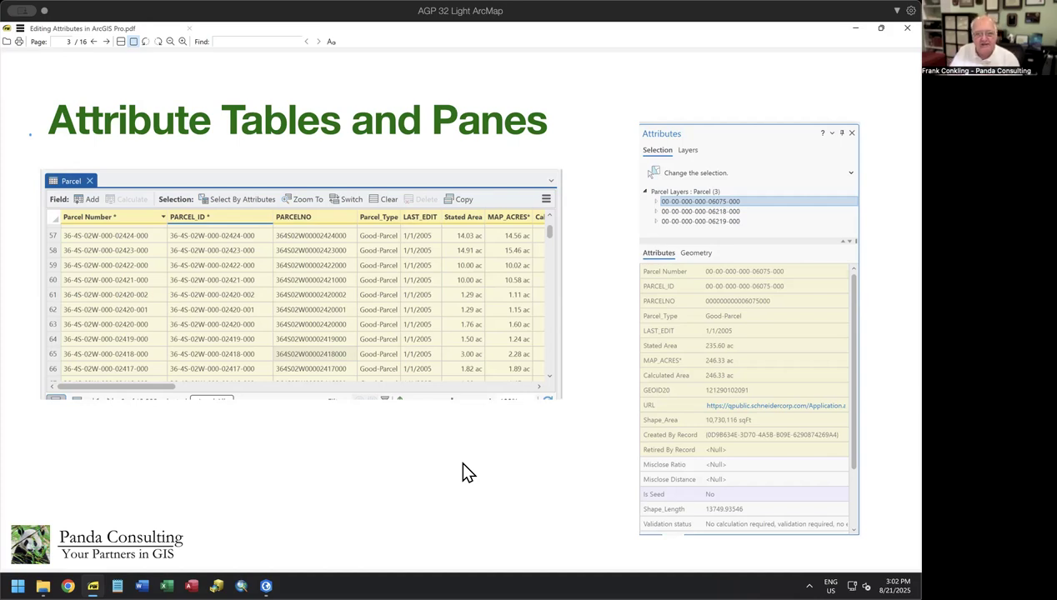
# - Switch to ArcGIS Pro, open the Parcel layer's attribute table and look across all of its fields
pyautogui.click(266, 586)
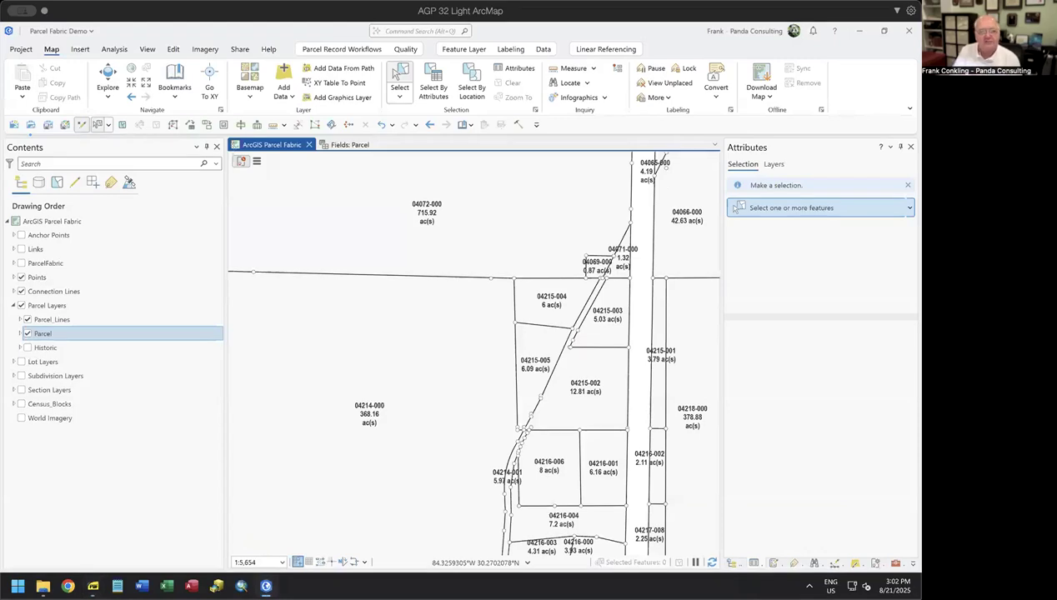
pyautogui.rightClick(51, 332)
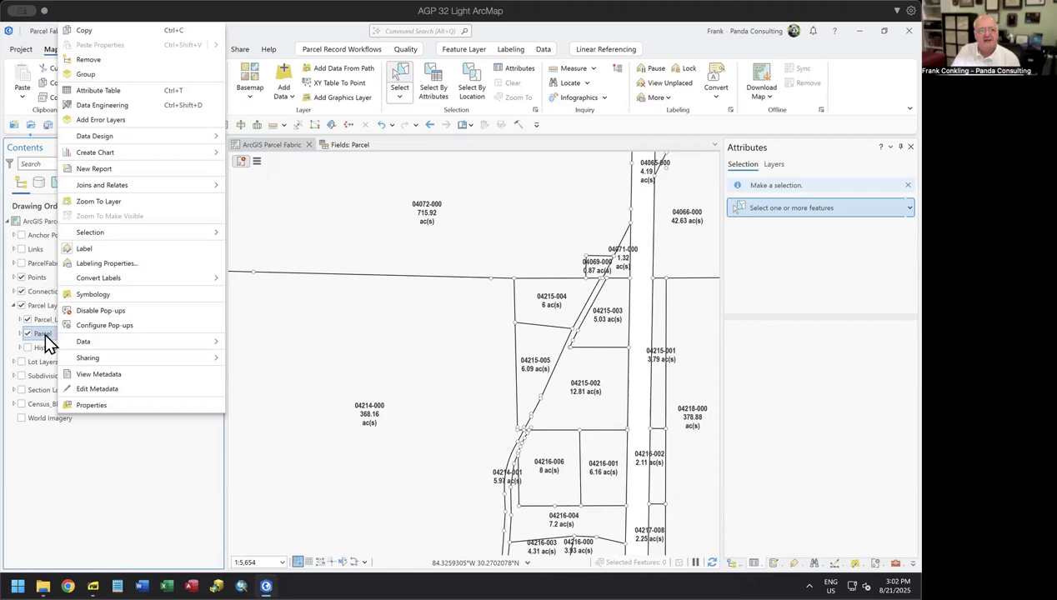
pyautogui.click(93, 90)
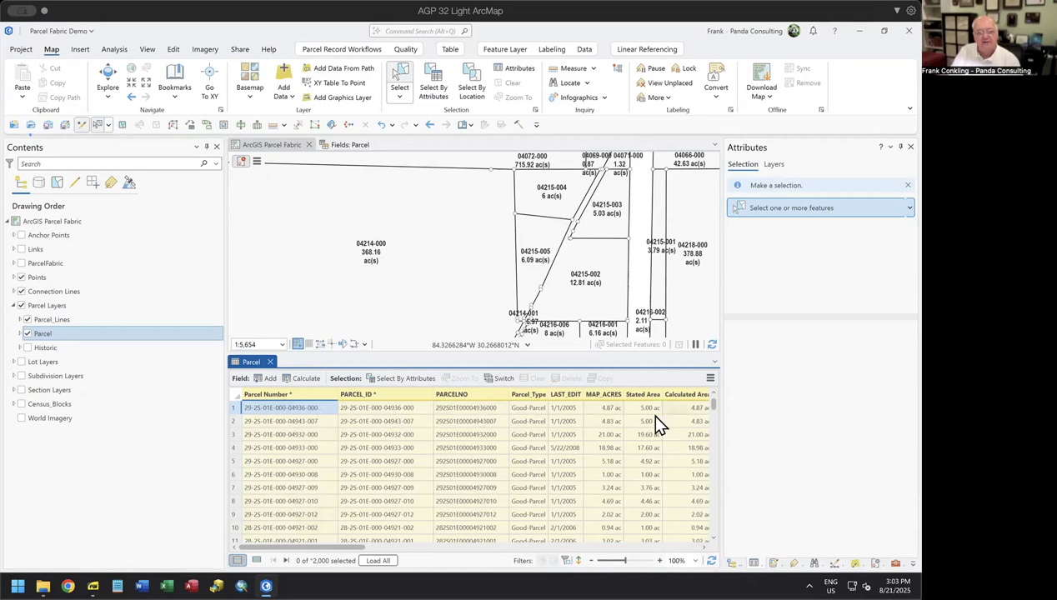
pyautogui.moveTo(329, 555); pyautogui.dragTo(491, 560)
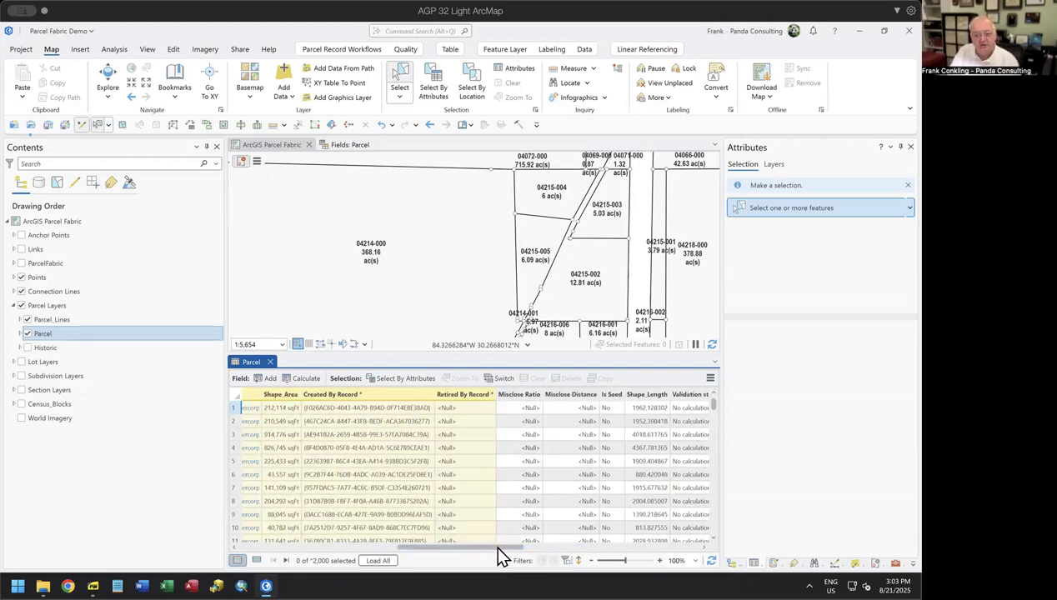
pyautogui.moveTo(500, 554); pyautogui.dragTo(691, 560)
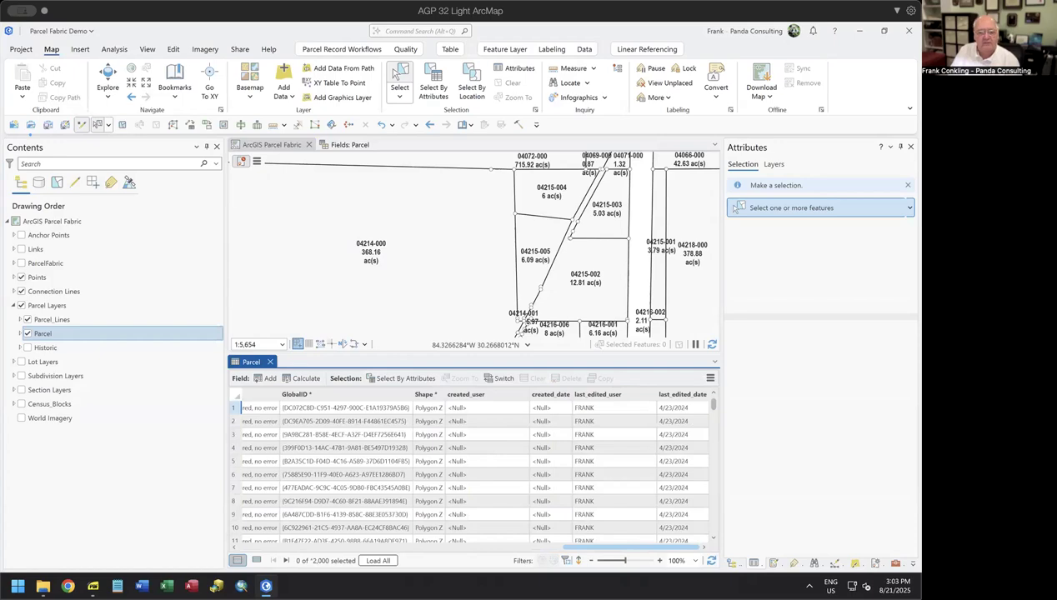
pyautogui.moveTo(634, 547); pyautogui.dragTo(295, 534)
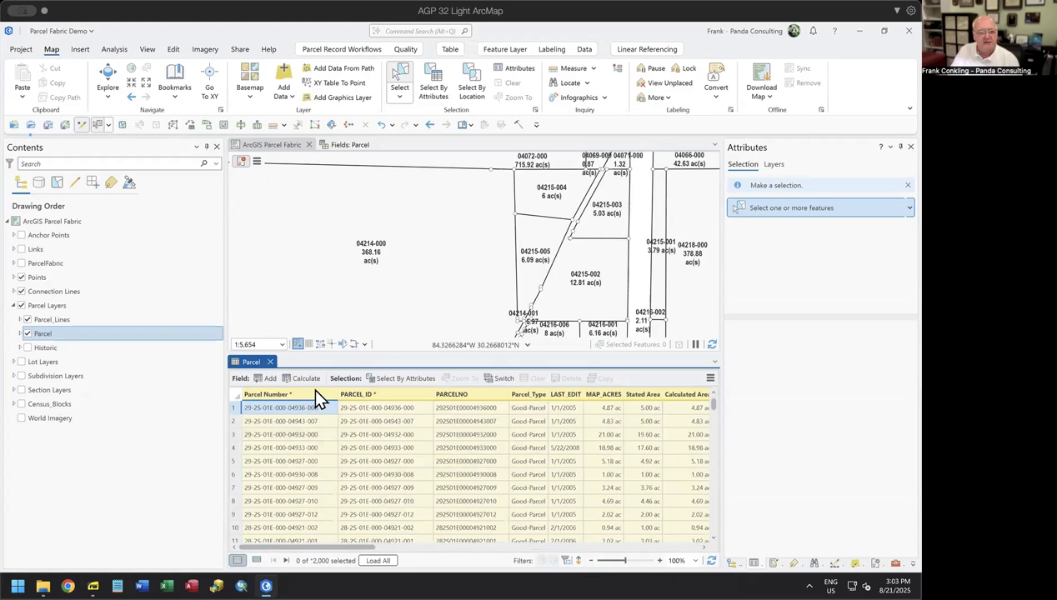
# - Select the first six records in the Parcel table and clear that selection again
pyautogui.click(234, 408)
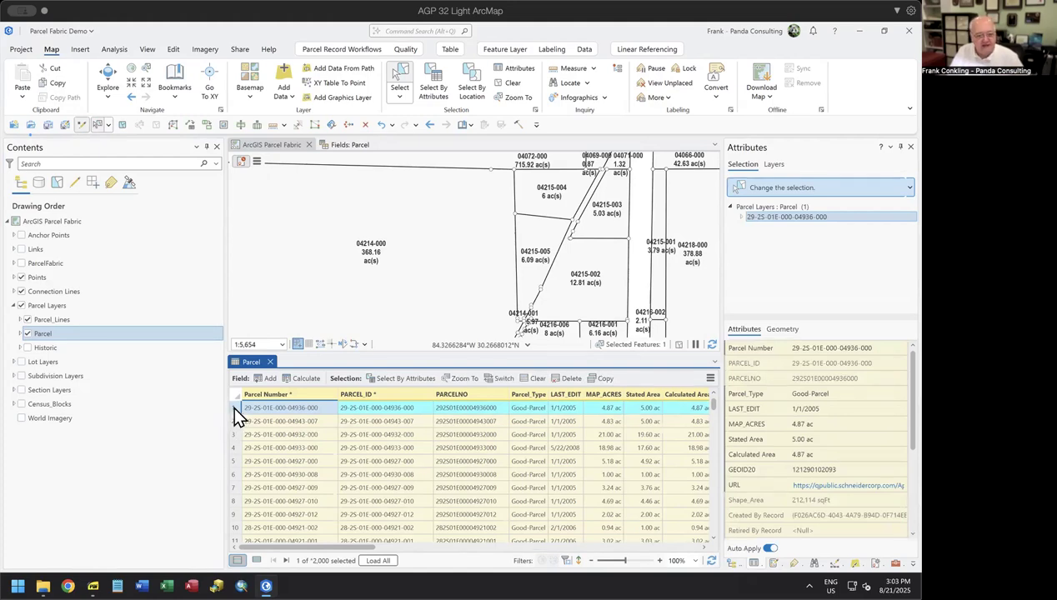
pyautogui.keyDown('shift'); pyautogui.click(231, 473); pyautogui.keyUp('shift')
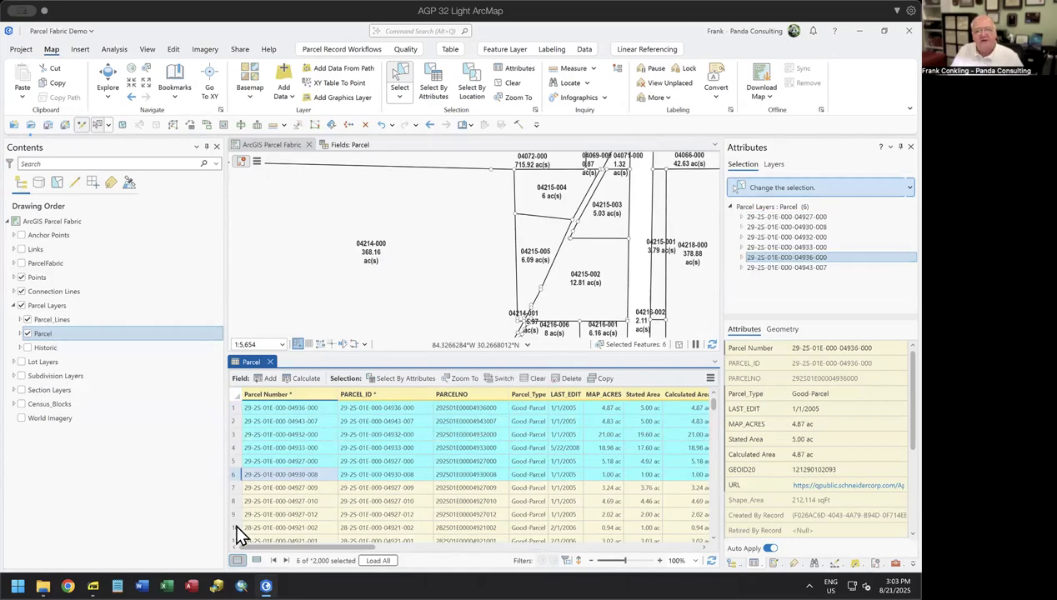
pyautogui.click(510, 84)
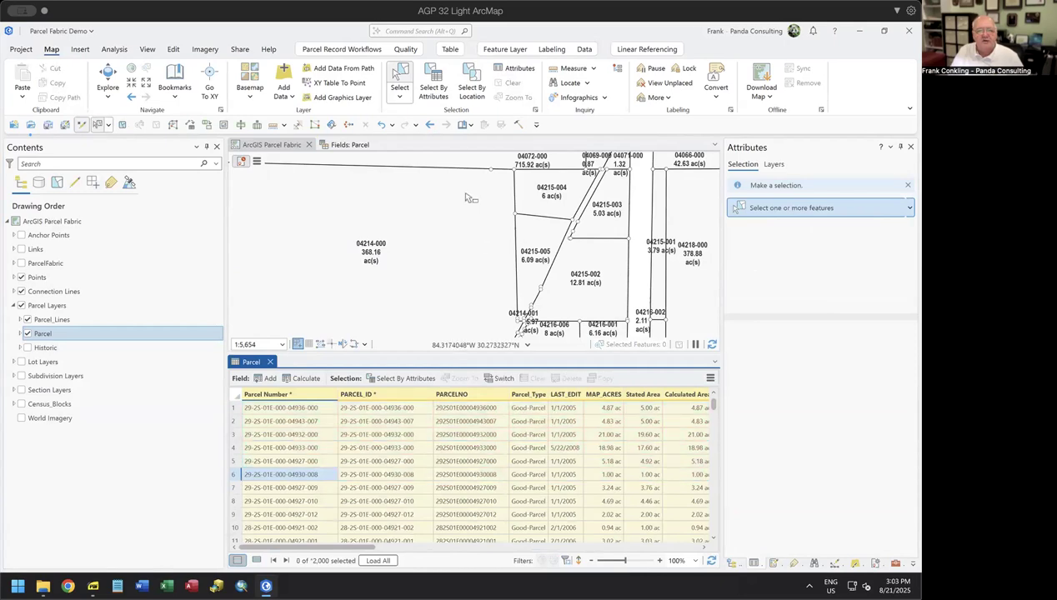
# - Select the features around parcels 04214-000, 04215-004 and 04215-005 on the map and keep only the Parcel layer's features selected
pyautogui.moveTo(464, 193); pyautogui.dragTo(549, 248)
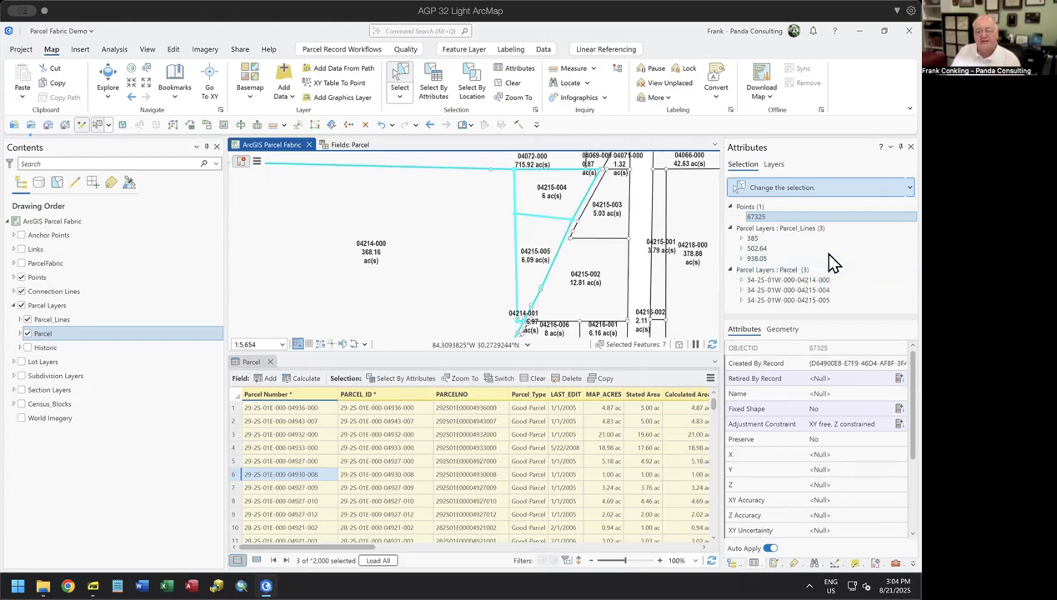
pyautogui.click(753, 277)
pyautogui.rightClick(752, 276)
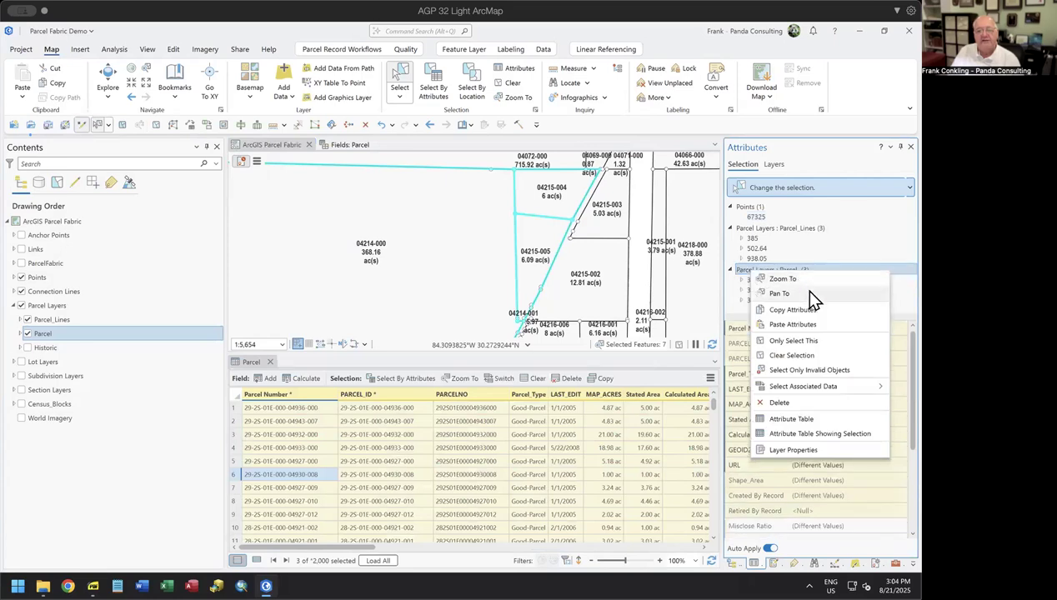
pyautogui.click(806, 340)
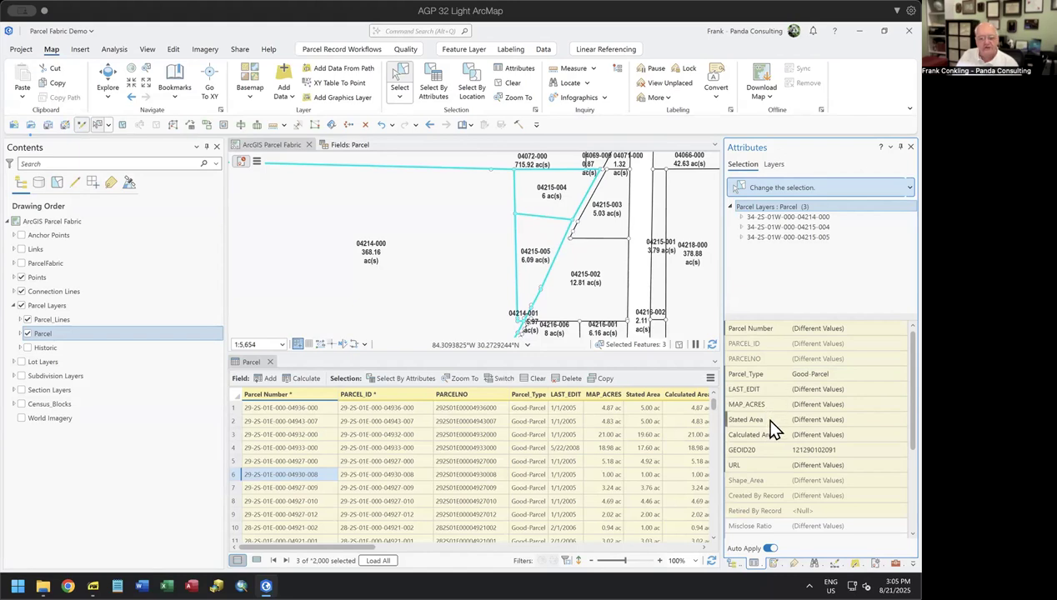
pyautogui.moveTo(762, 453)
pyautogui.click(817, 216)
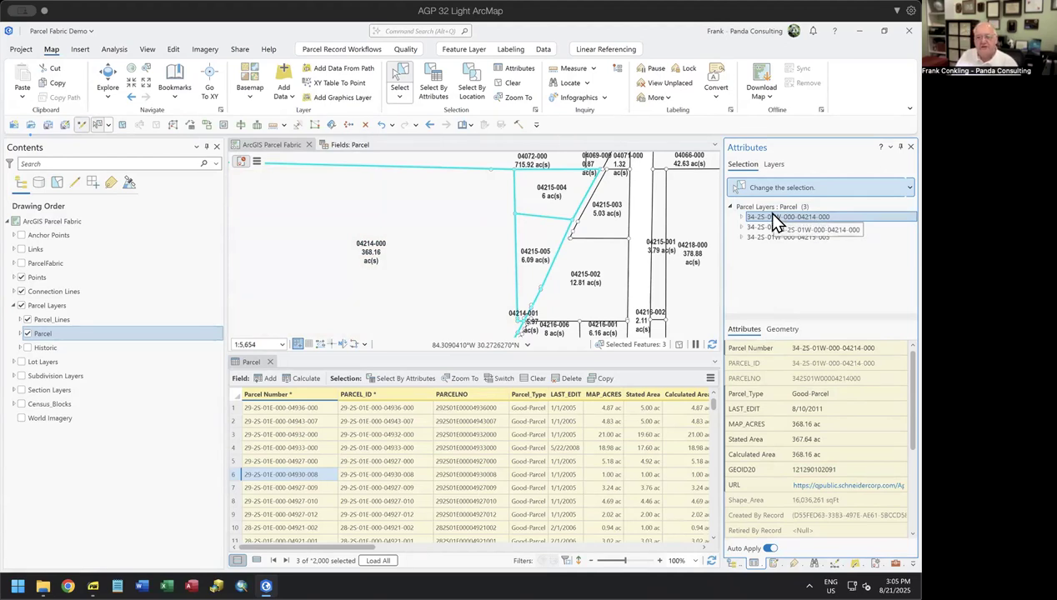
pyautogui.click(891, 348)
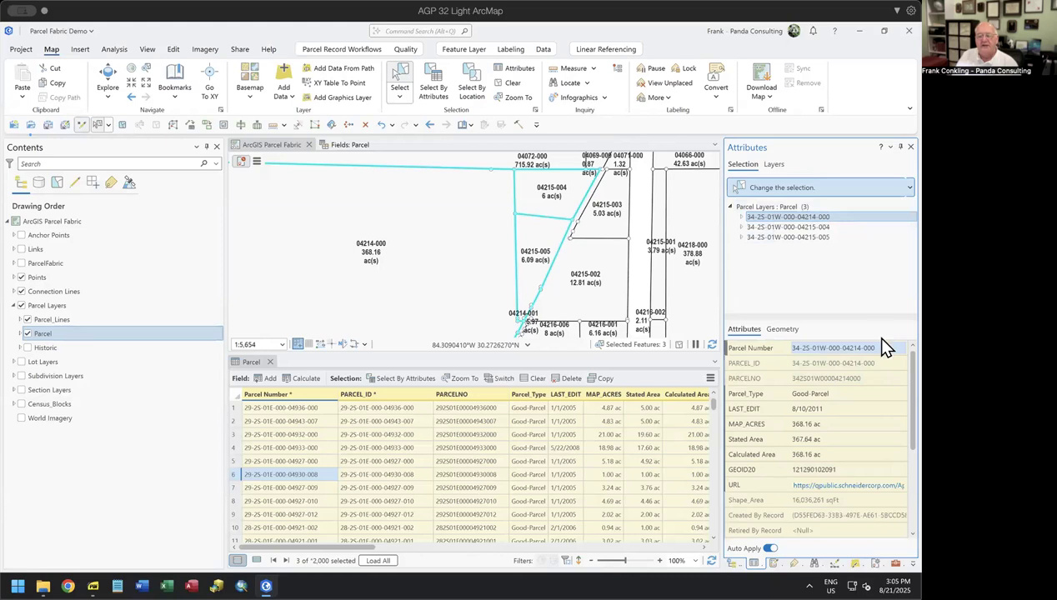
pyautogui.click(886, 360)
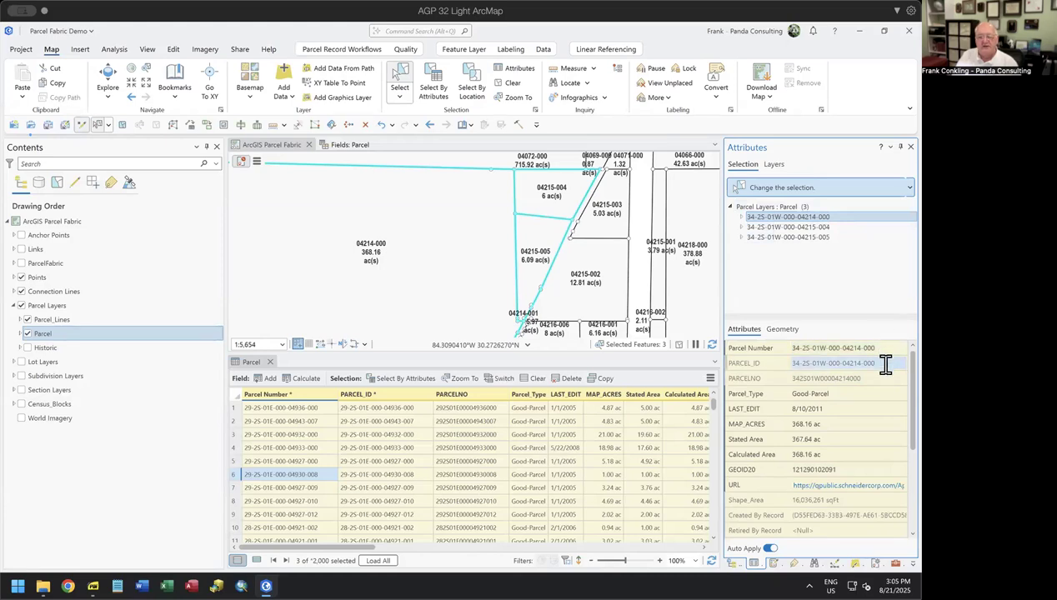
pyautogui.click(879, 377)
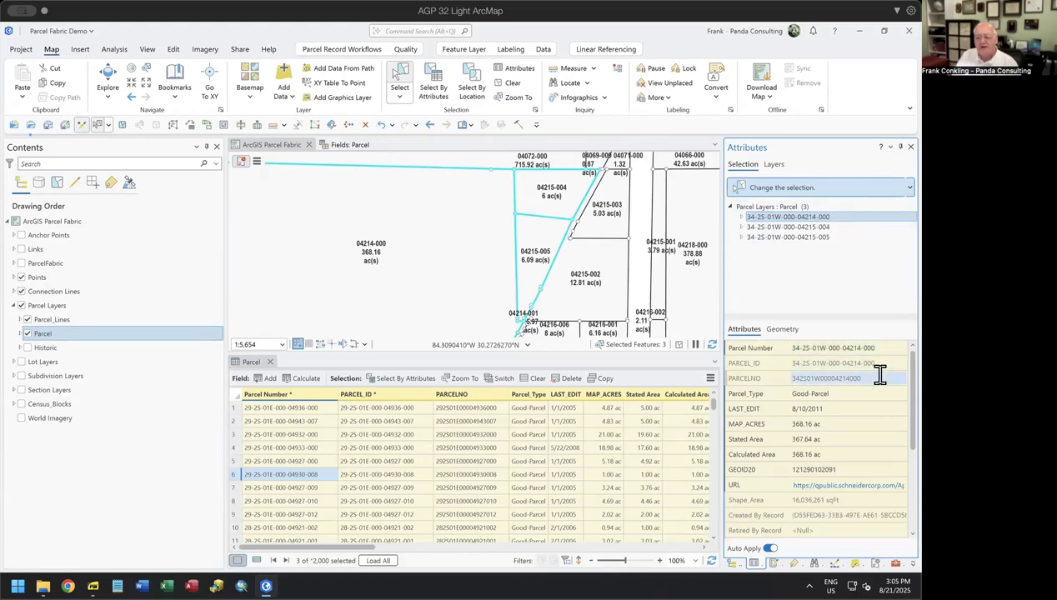
pyautogui.click(876, 392)
pyautogui.click(872, 408)
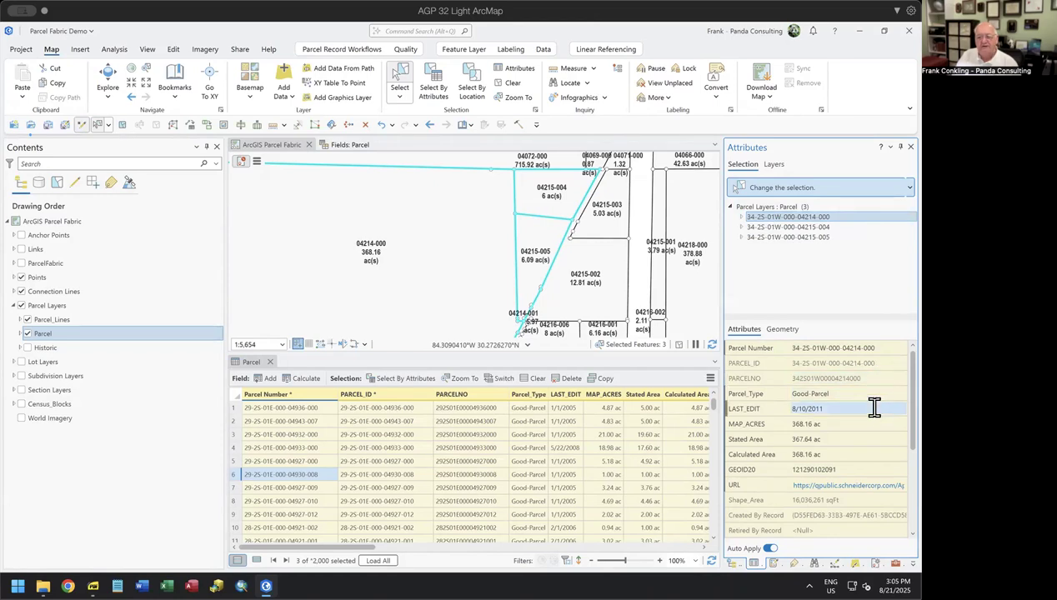
pyautogui.click(869, 424)
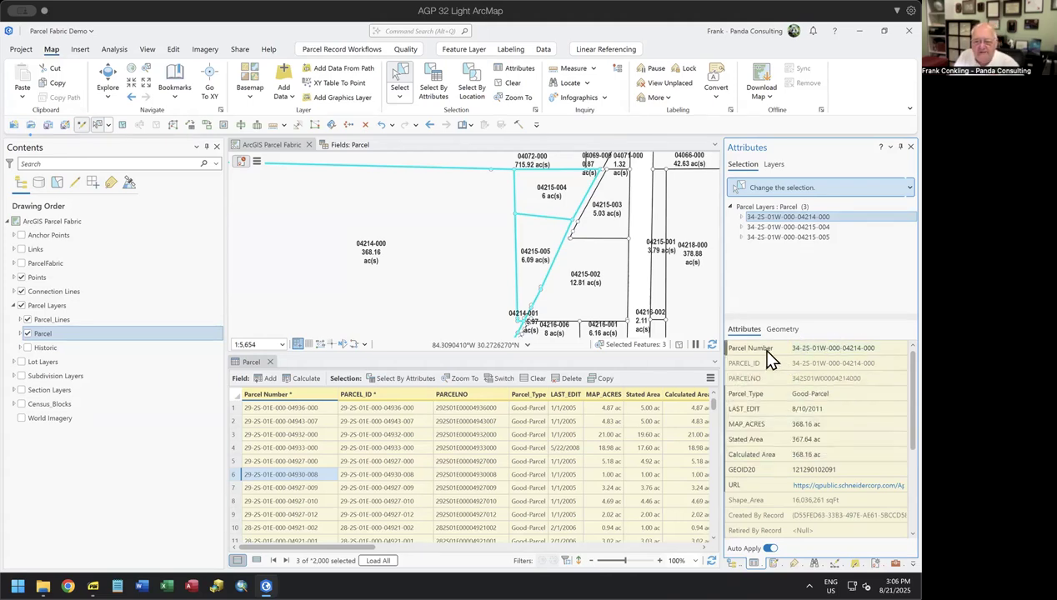
pyautogui.click(856, 347)
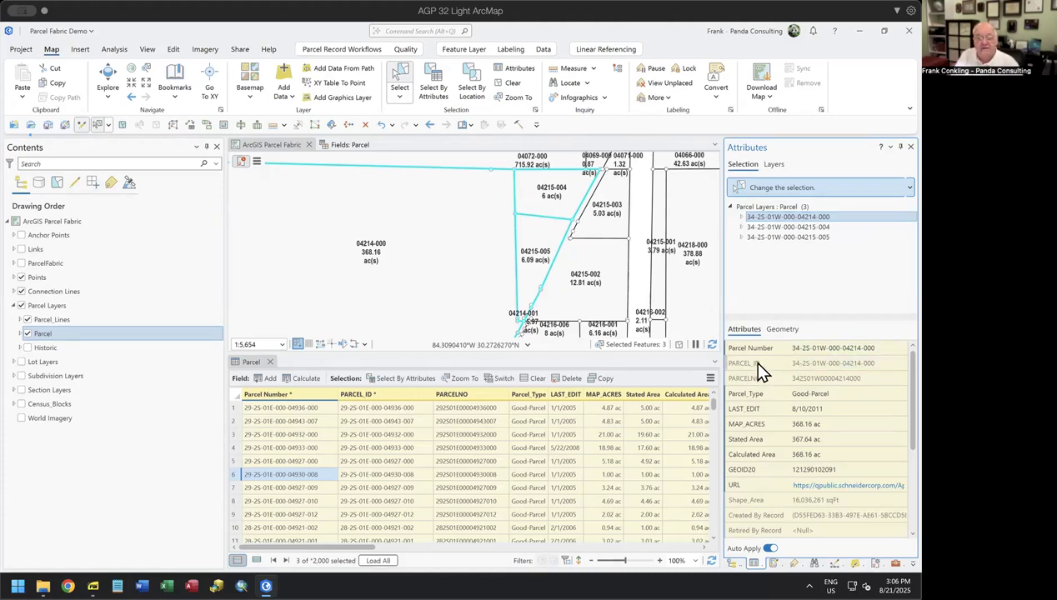
pyautogui.moveTo(754, 384)
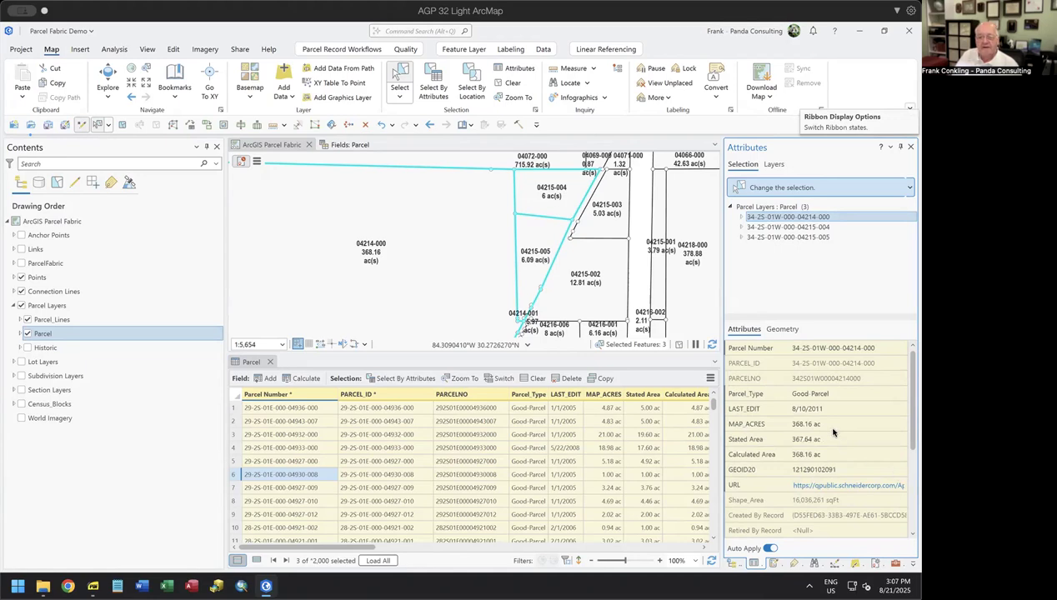
pyautogui.click(787, 218)
pyautogui.click(781, 226)
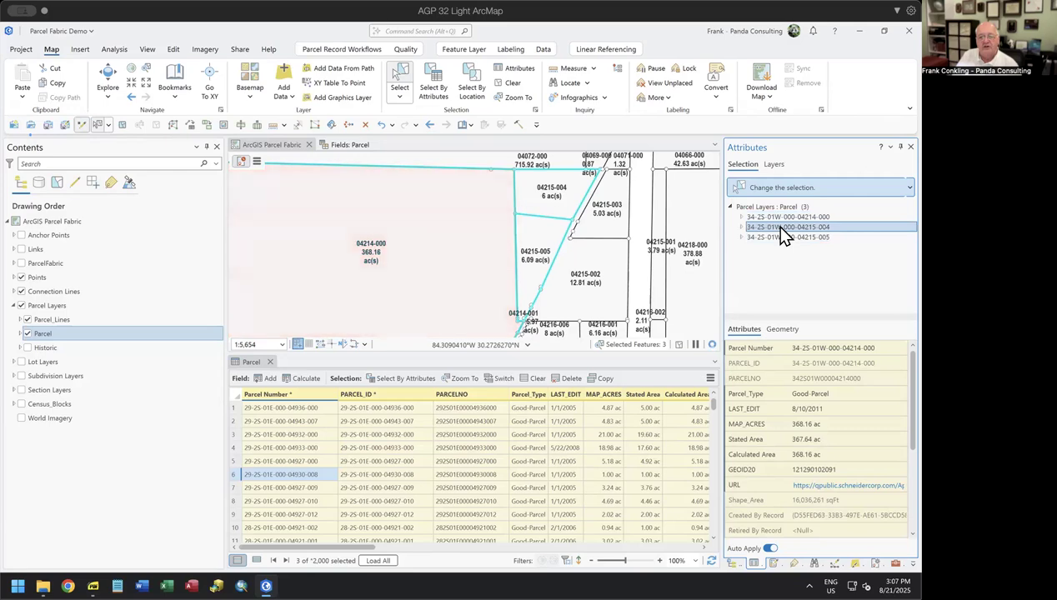
pyautogui.click(784, 237)
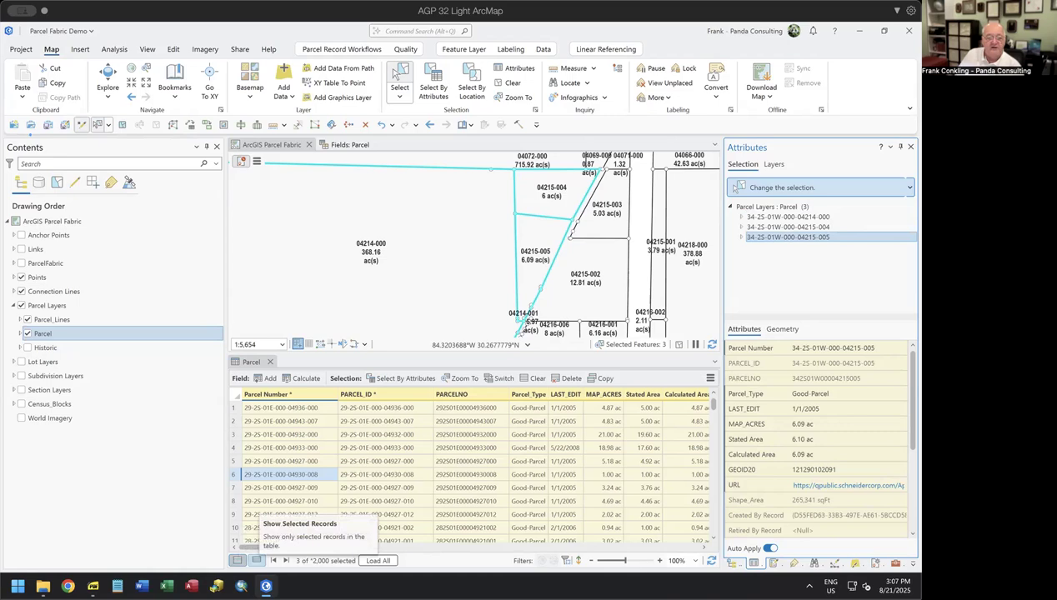
# - View only the selected records in the Parcel table, look along their fields, and return to showing all records
pyautogui.click(257, 560)
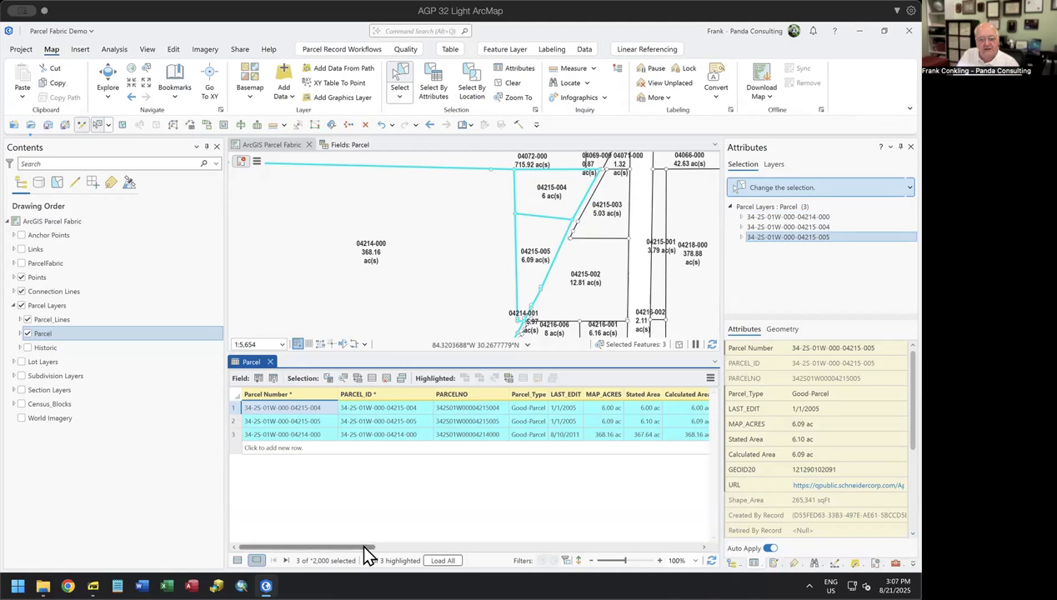
pyautogui.moveTo(360, 547); pyautogui.dragTo(375, 546)
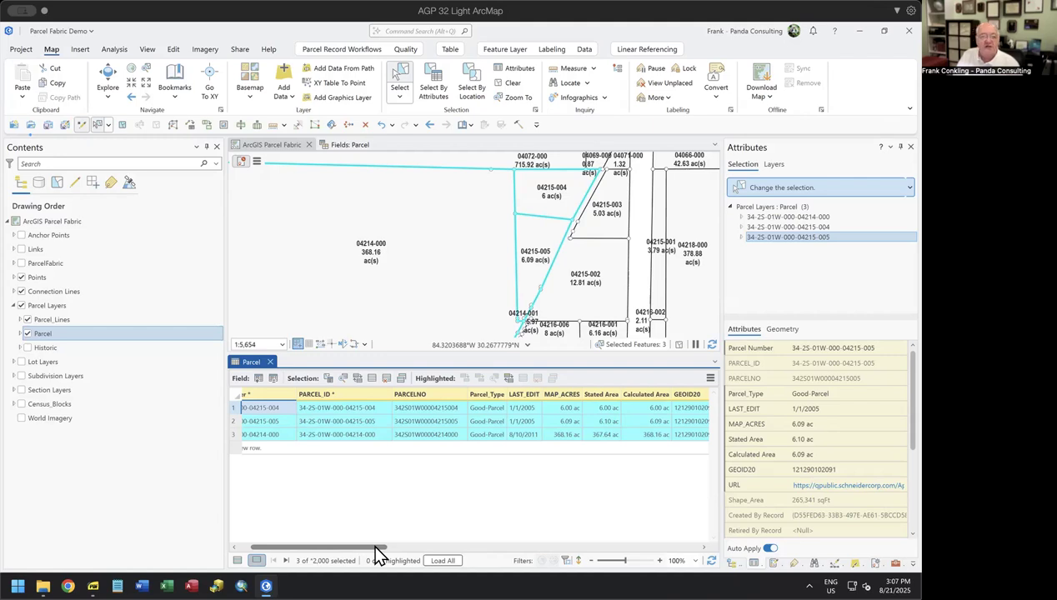
pyautogui.click(239, 560)
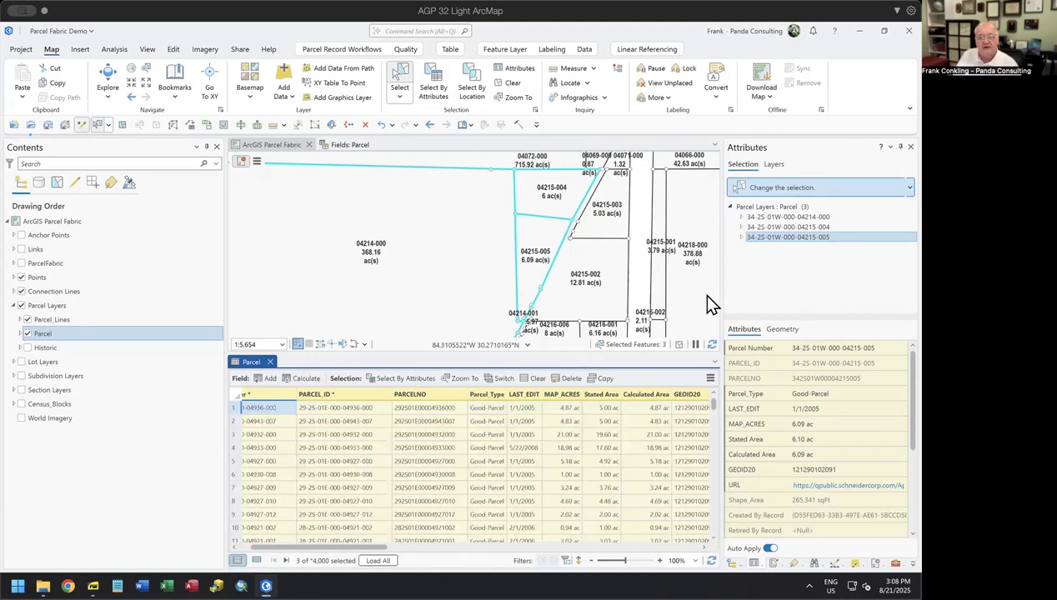
pyautogui.click(789, 209)
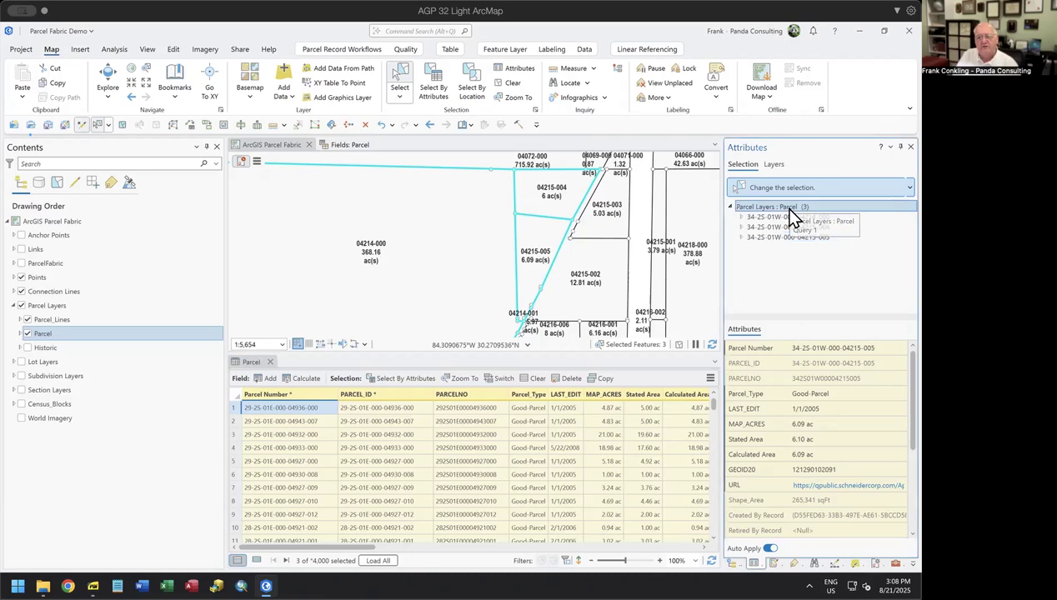
pyautogui.click(766, 218)
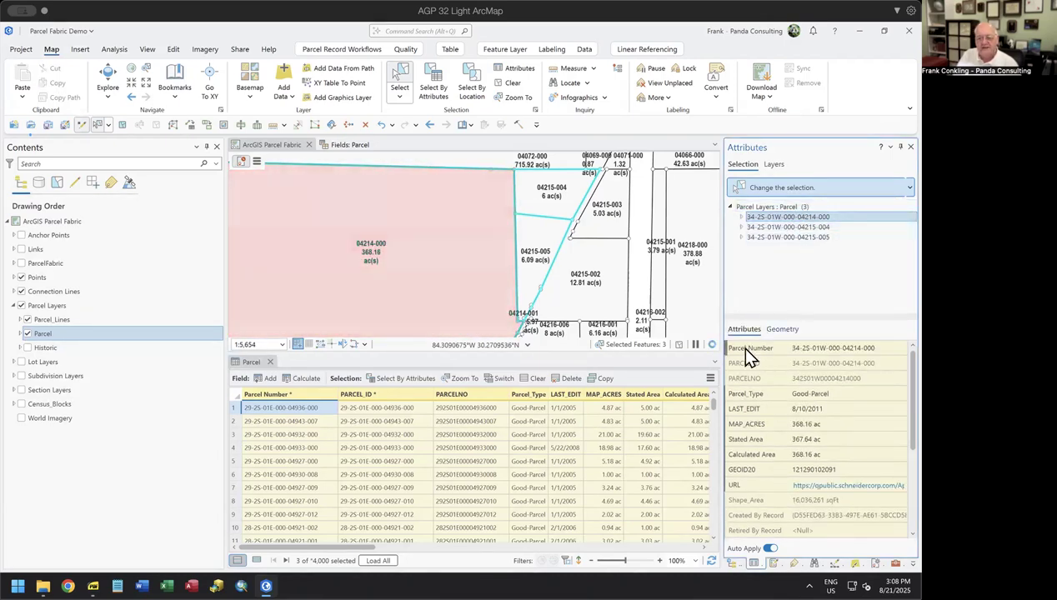
pyautogui.moveTo(746, 349)
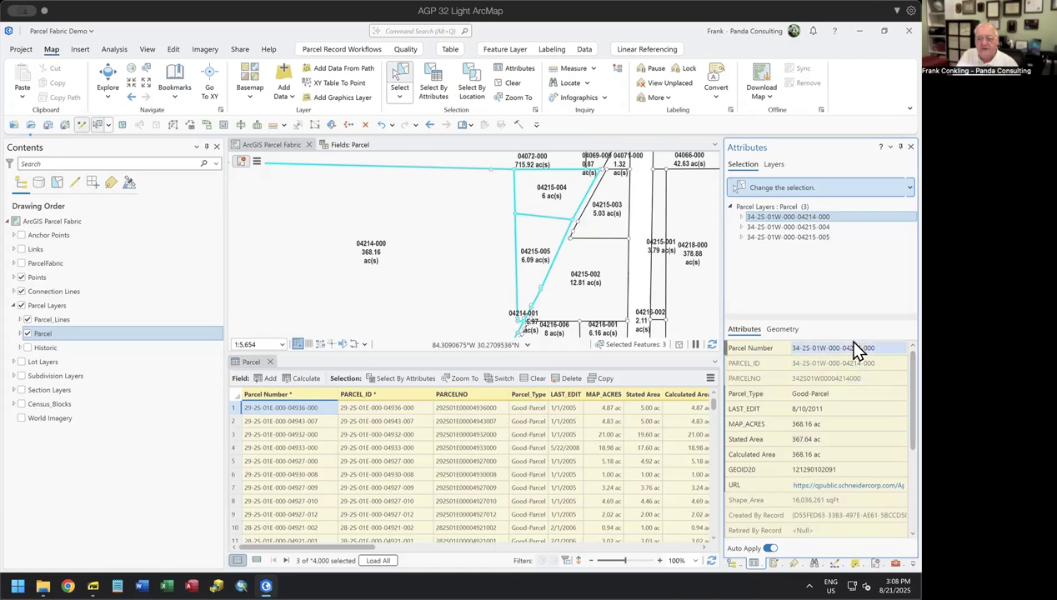
pyautogui.moveTo(839, 315); pyautogui.dragTo(837, 260)
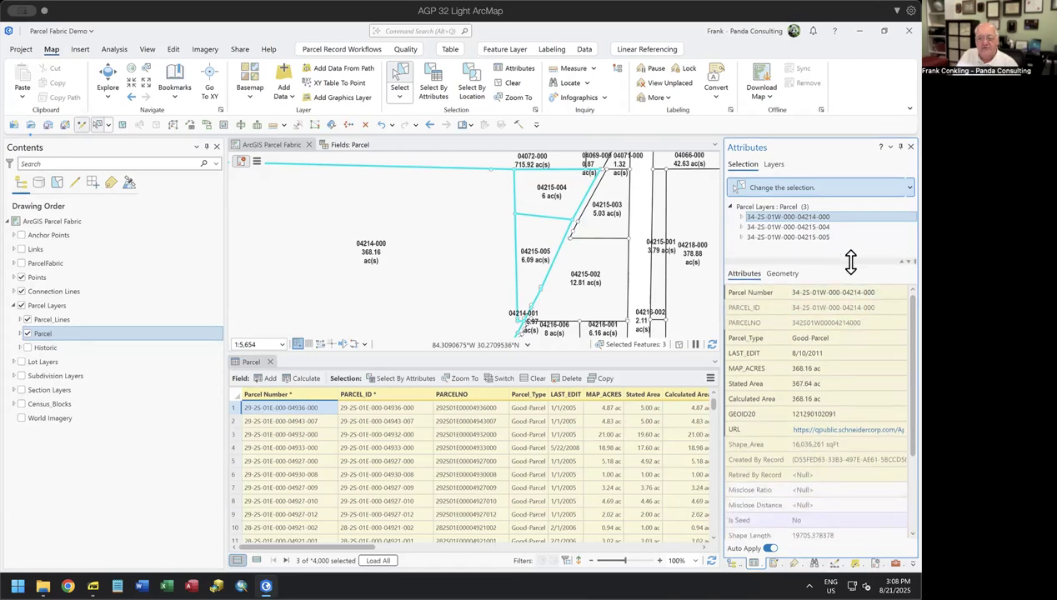
pyautogui.click(859, 353)
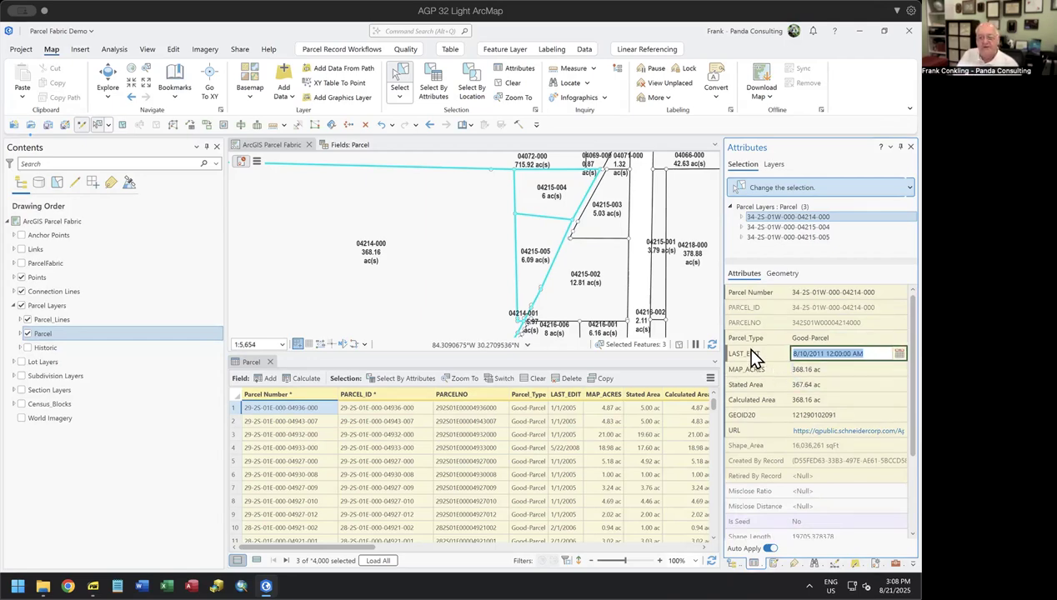
pyautogui.moveTo(751, 352)
pyautogui.click(899, 353)
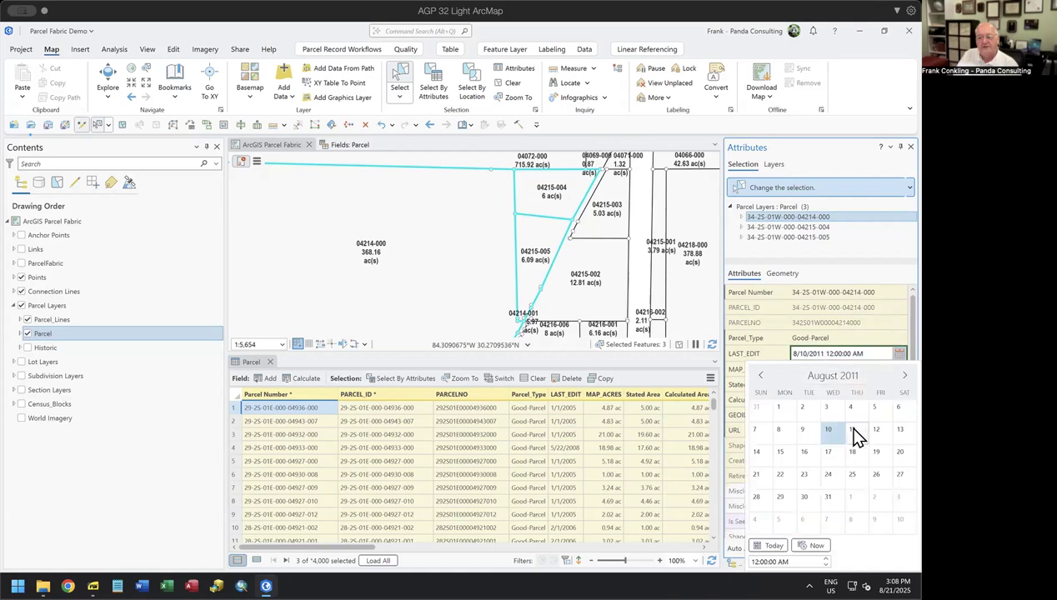
pyautogui.click(750, 348)
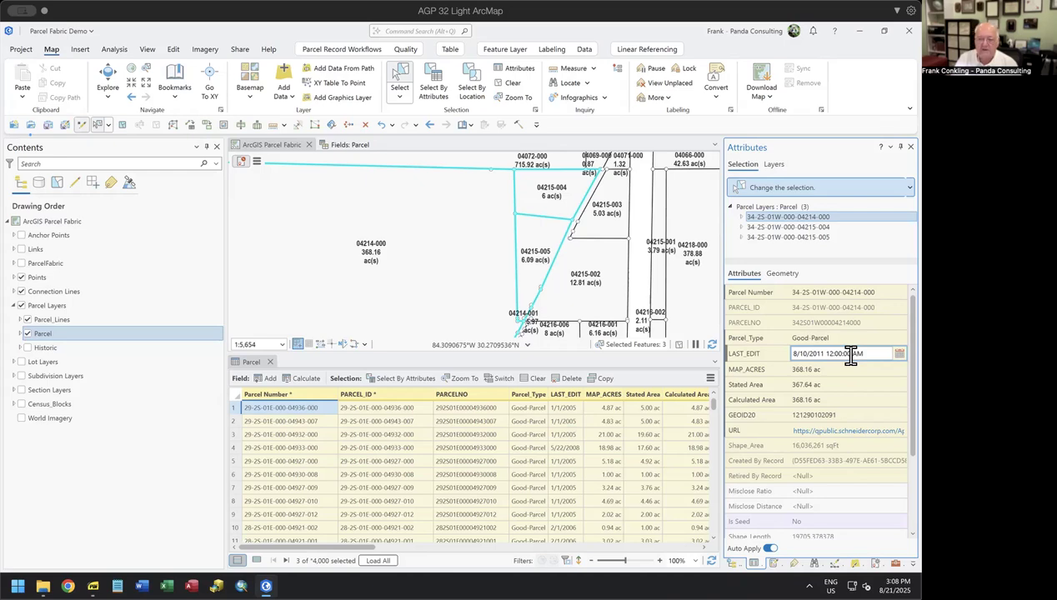
pyautogui.moveTo(865, 353); pyautogui.dragTo(786, 355)
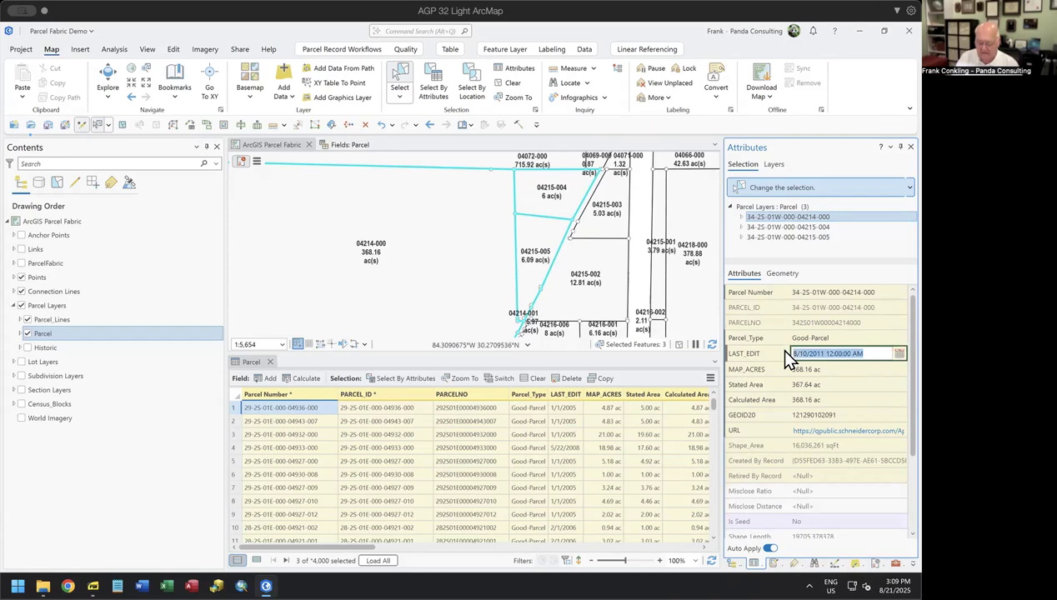
pyautogui.write('08/20/2025')
pyautogui.press('Tab')
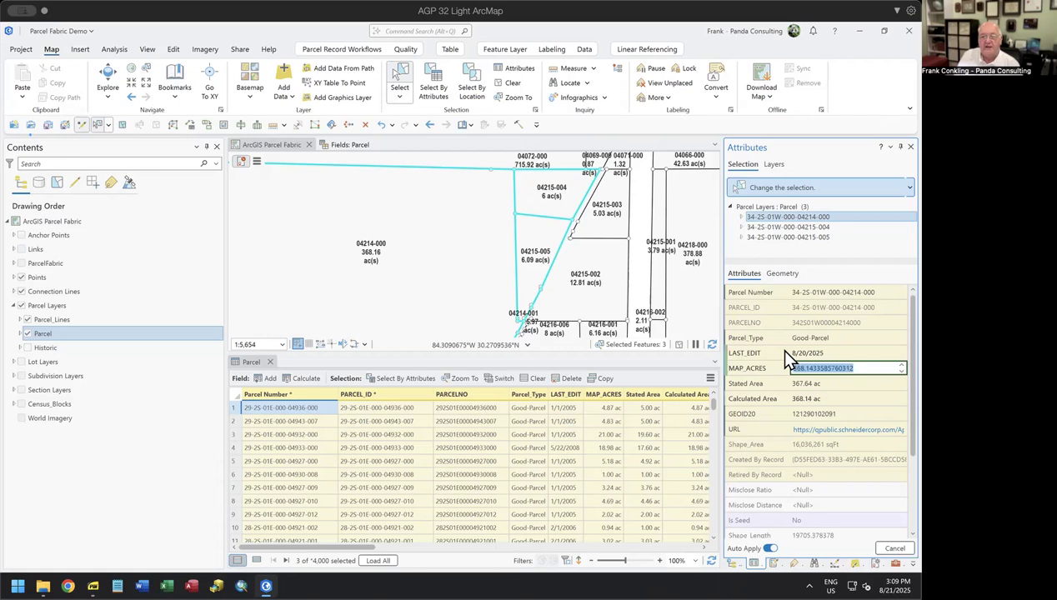
pyautogui.click(846, 353)
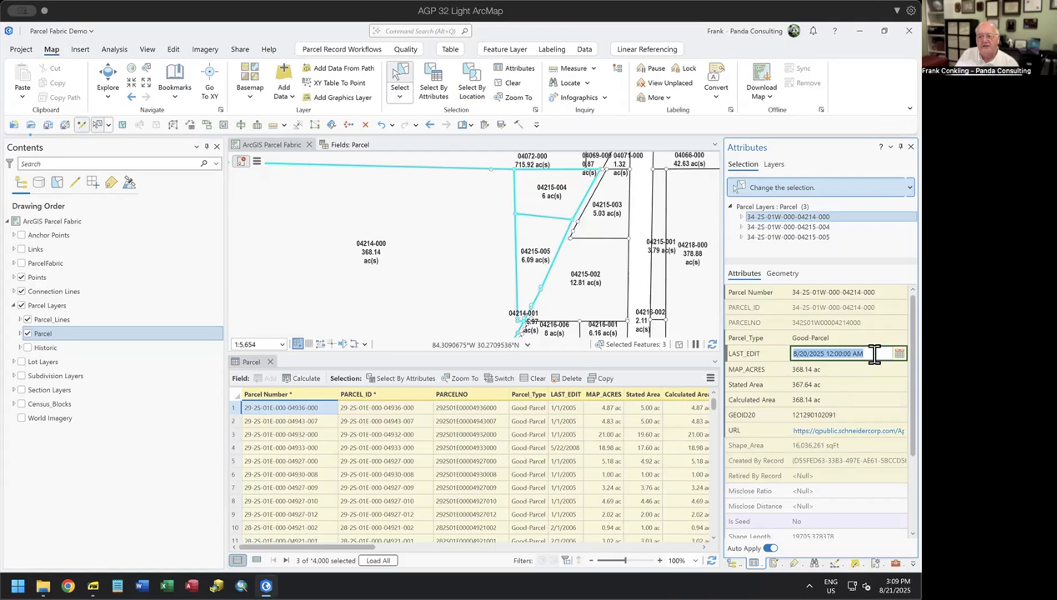
pyautogui.click(766, 352)
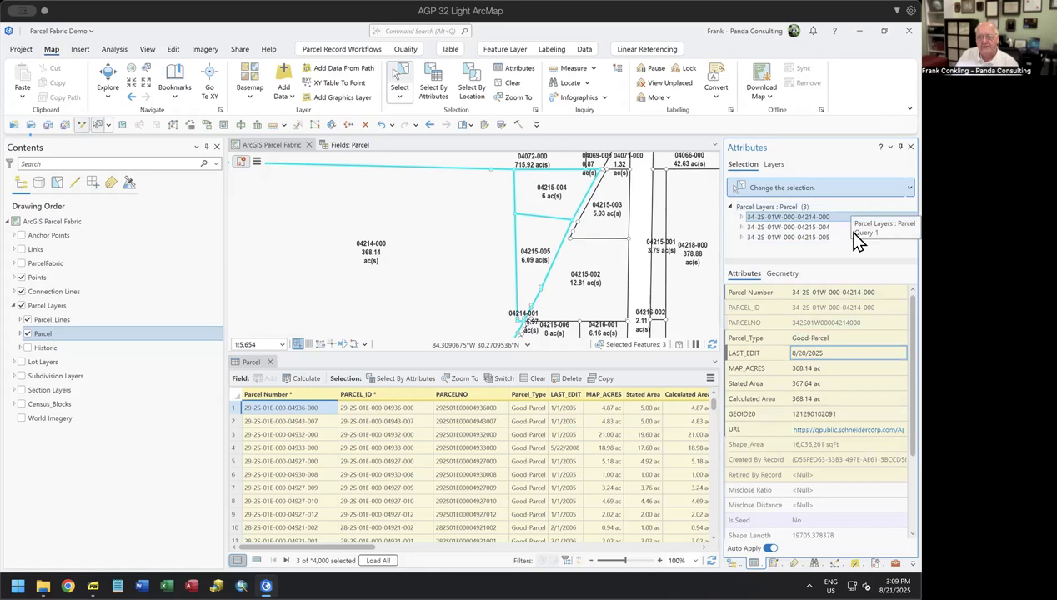
pyautogui.click(866, 369)
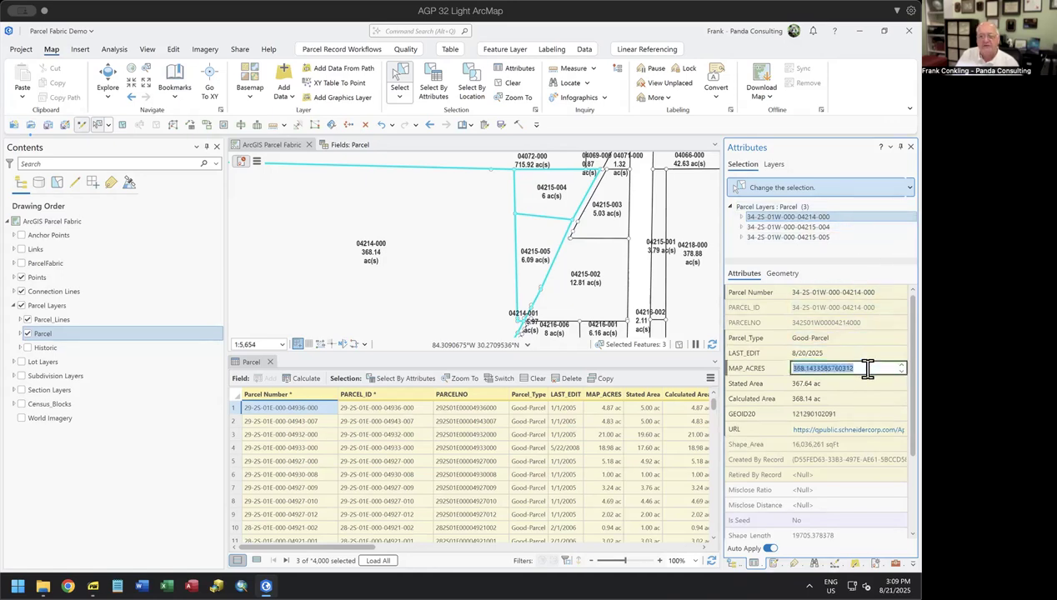
pyautogui.click(873, 382)
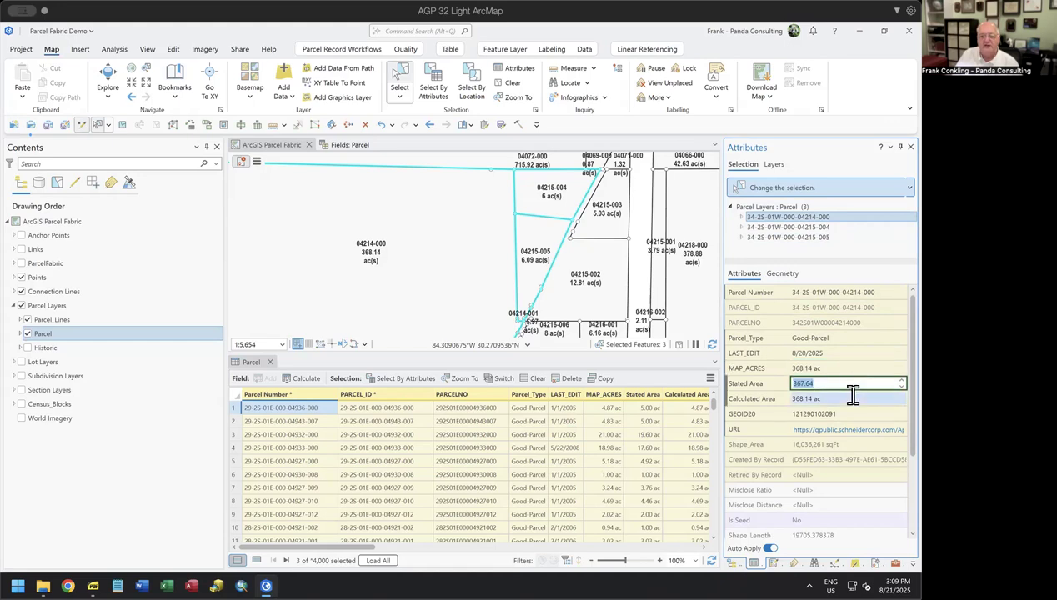
pyautogui.click(758, 365)
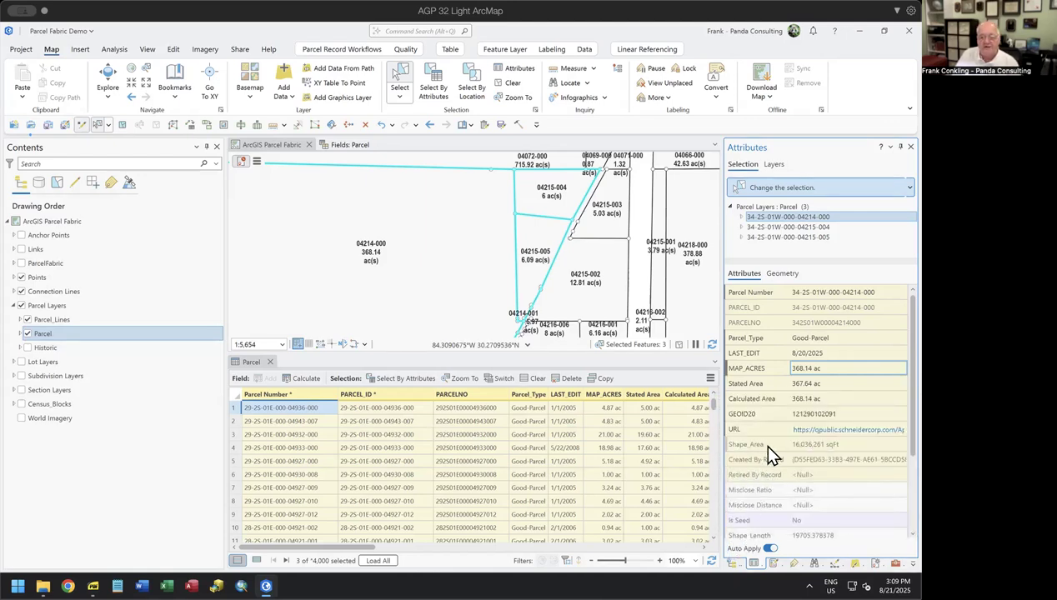
pyautogui.moveTo(767, 445)
pyautogui.moveTo(755, 370)
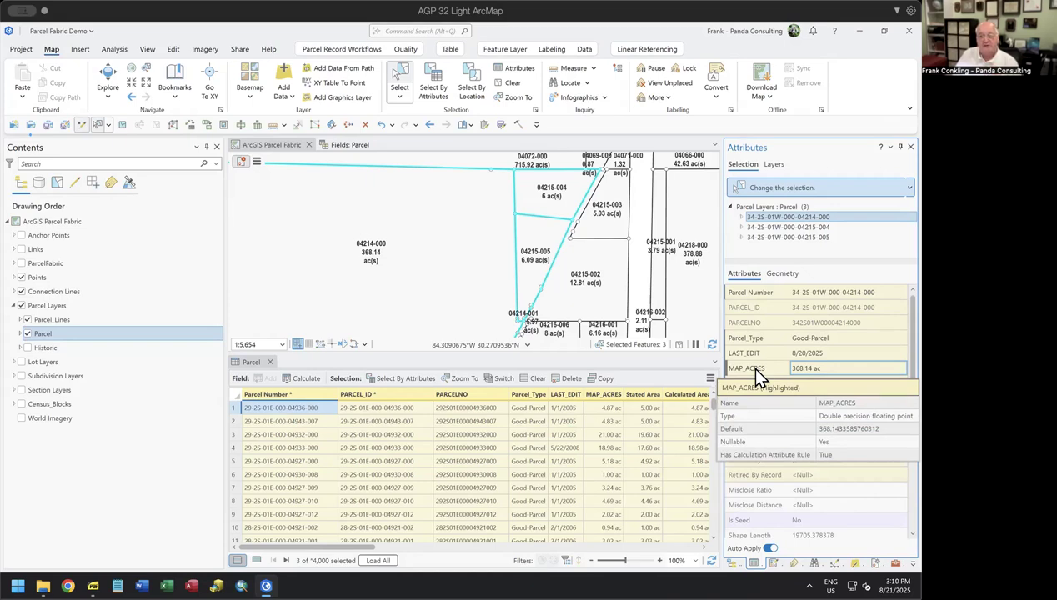
# - Look through the parcel's remaining fields down to last_edited_date, and expand the Parcel layer to show its Parcel and Seed symbols
pyautogui.scroll(-2, 837, 367)
pyautogui.scroll(-1, 836, 371)
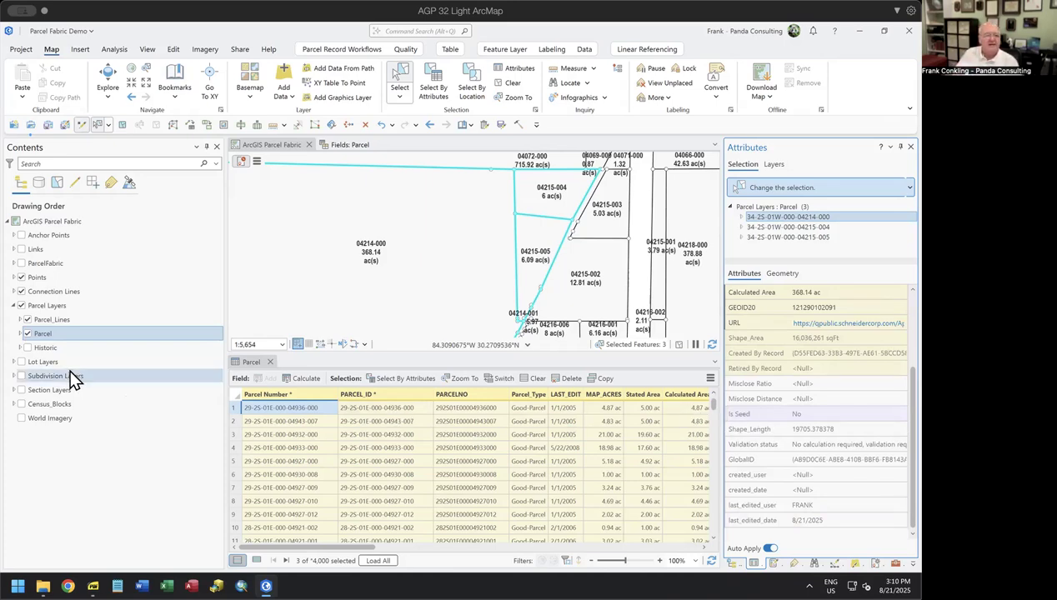
pyautogui.click(19, 334)
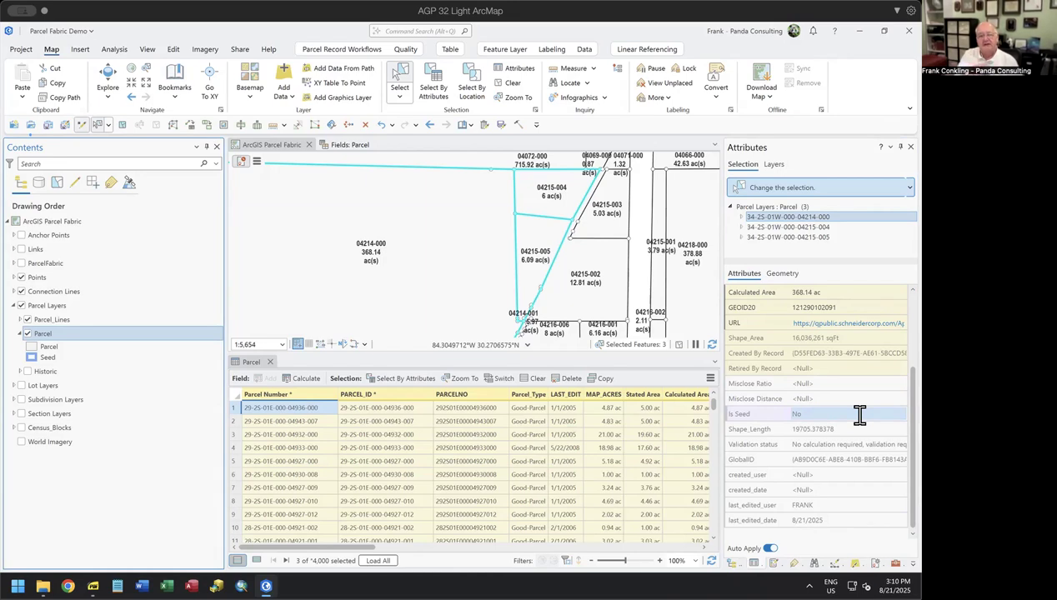
# - View the Parcel_Type field's properties and its list of allowed values, keeping Good-Parcel
pyautogui.scroll(3, 855, 413)
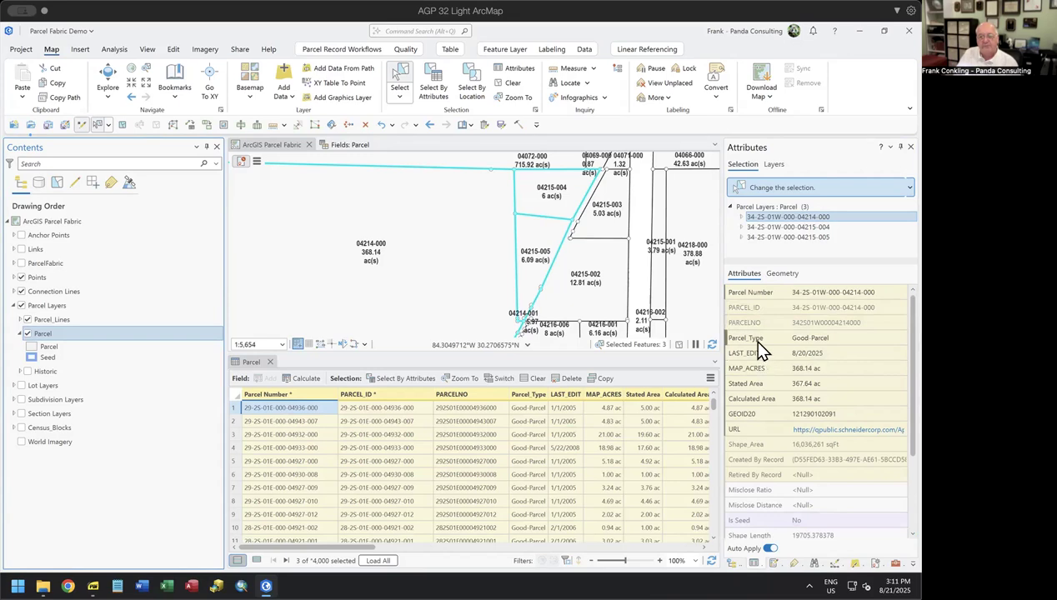
pyautogui.moveTo(758, 343)
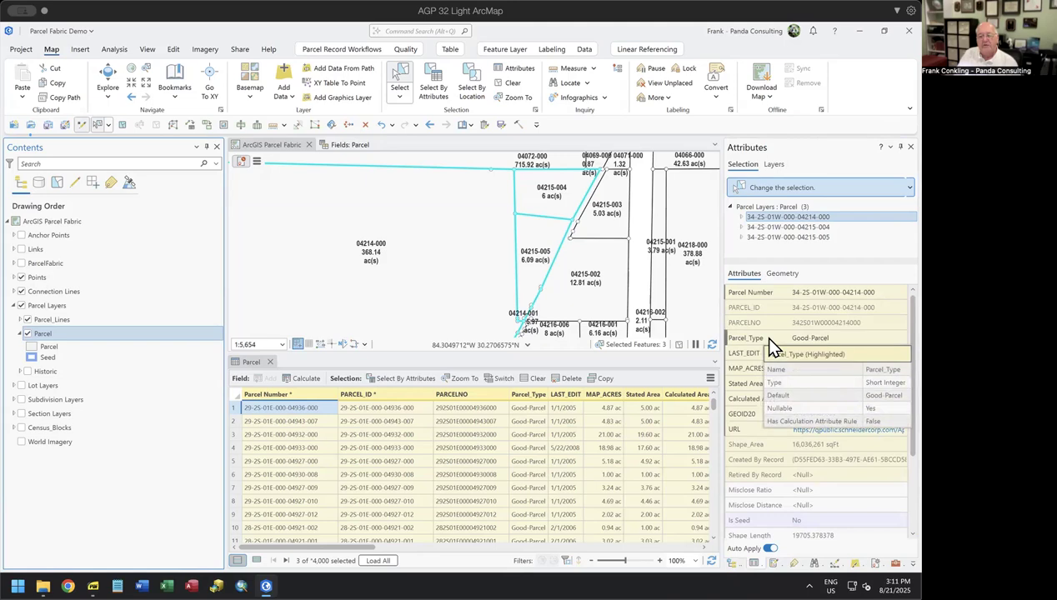
pyautogui.click(867, 338)
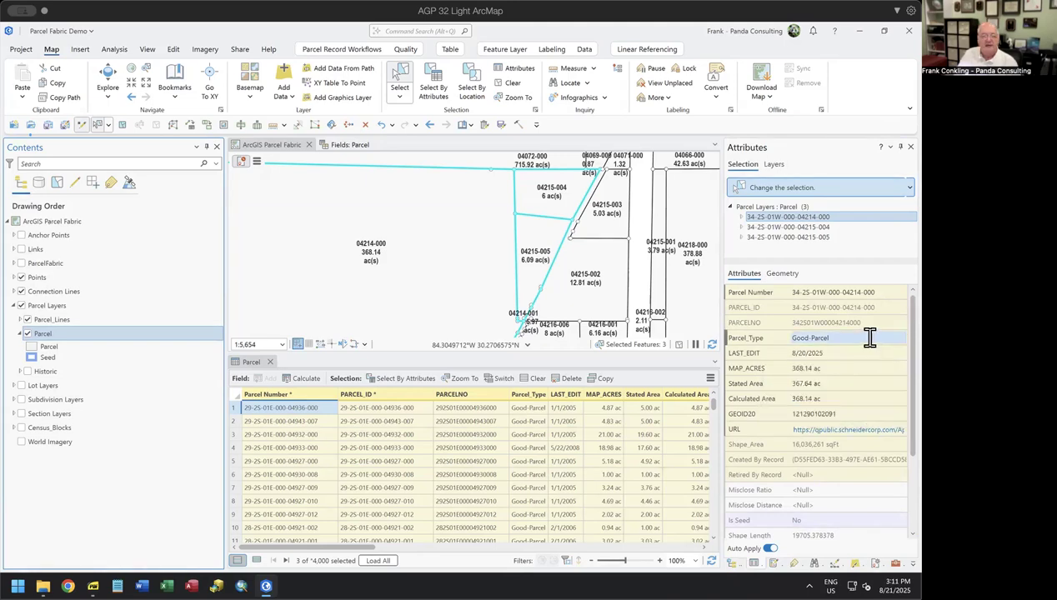
pyautogui.click(870, 340)
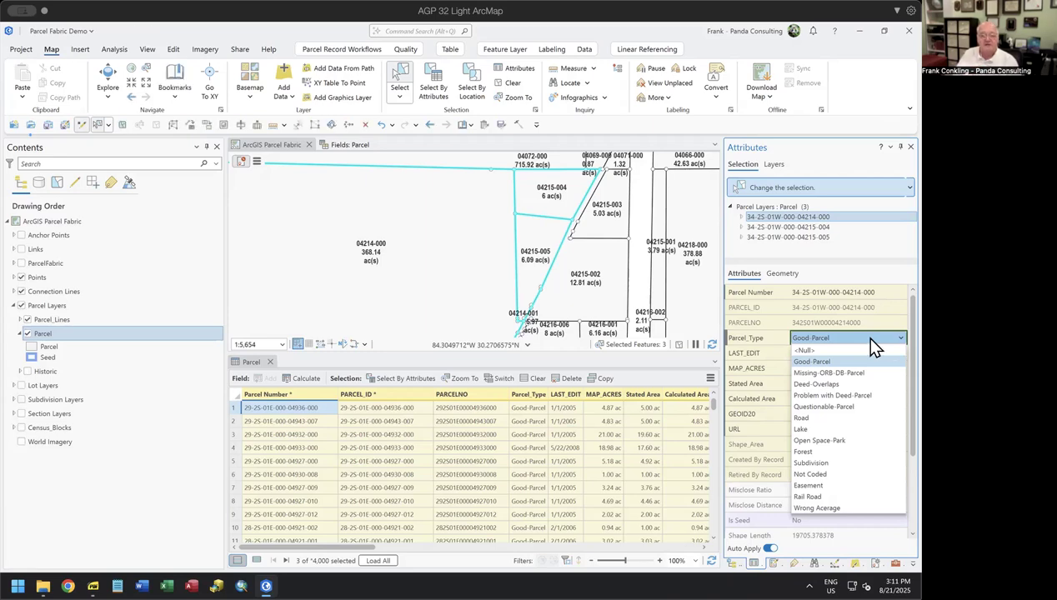
pyautogui.click(747, 337)
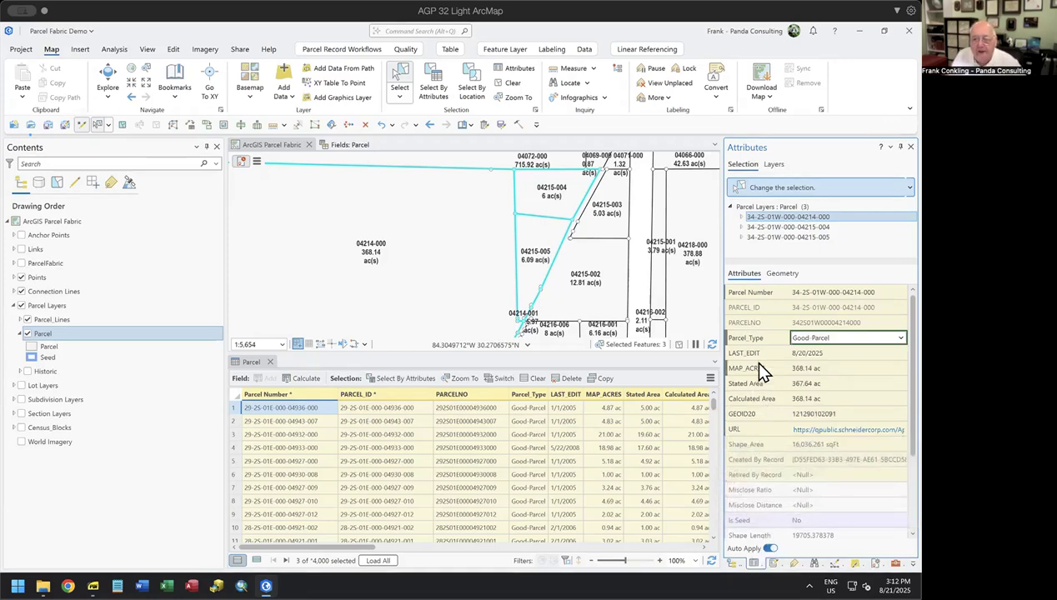
# - Get the unique values of the Parcel Number field, browse the resulting list, and leave it without choosing a value
pyautogui.click(773, 292)
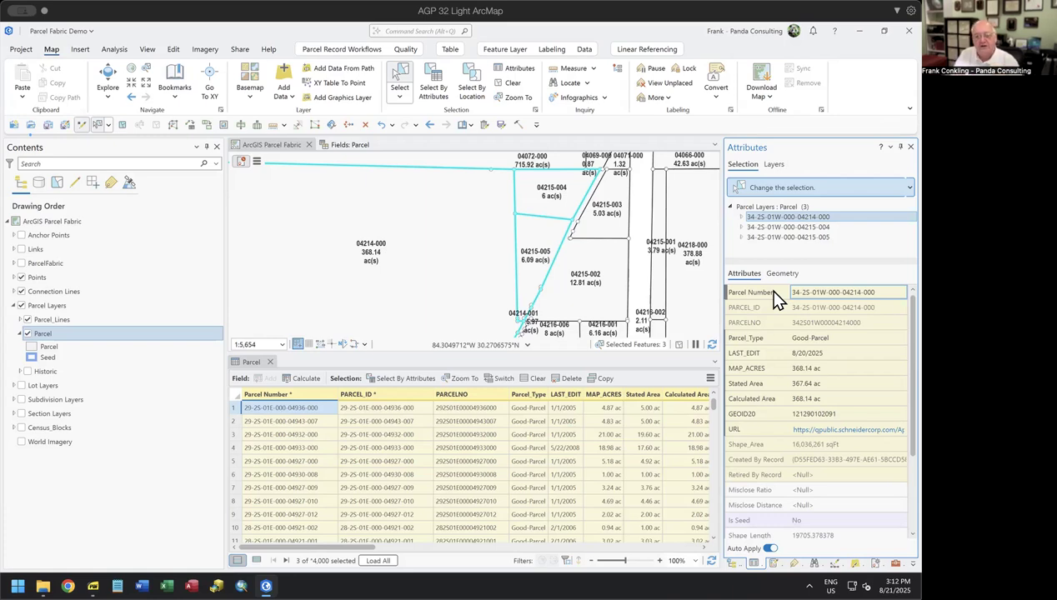
pyautogui.rightClick(775, 298)
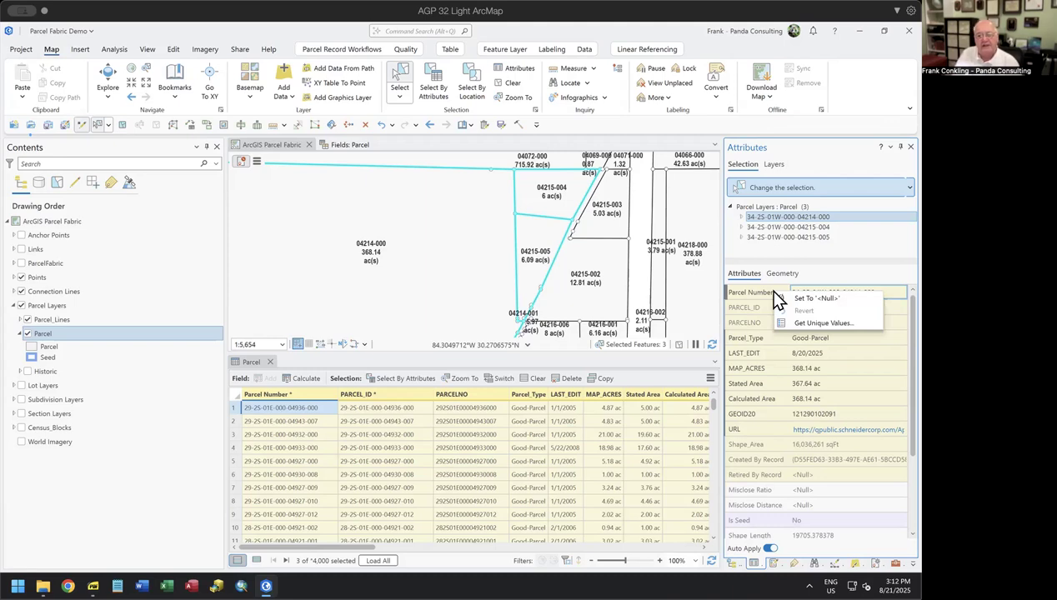
pyautogui.click(837, 324)
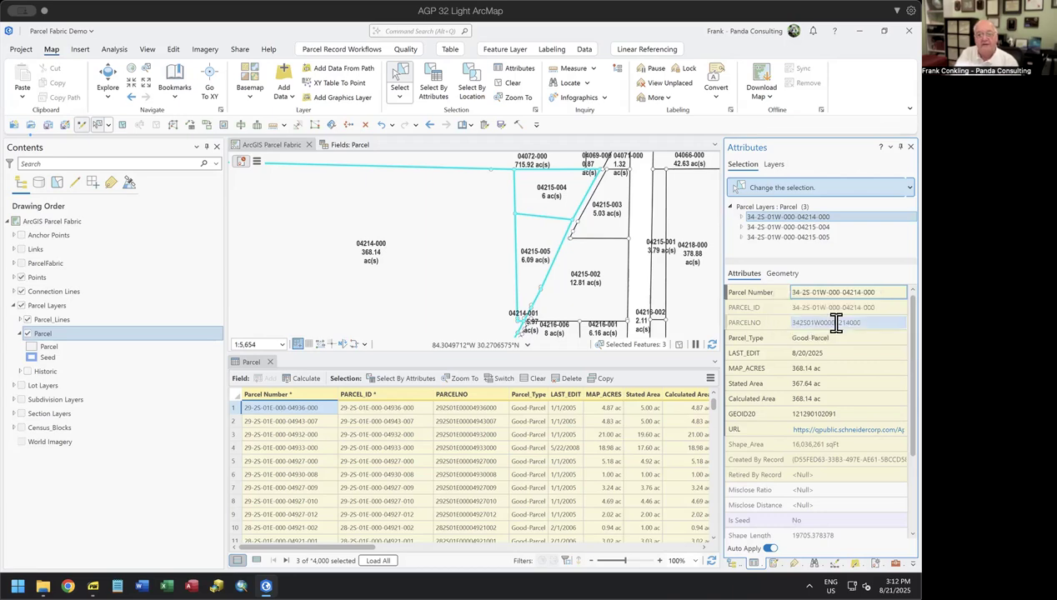
pyautogui.click(888, 291)
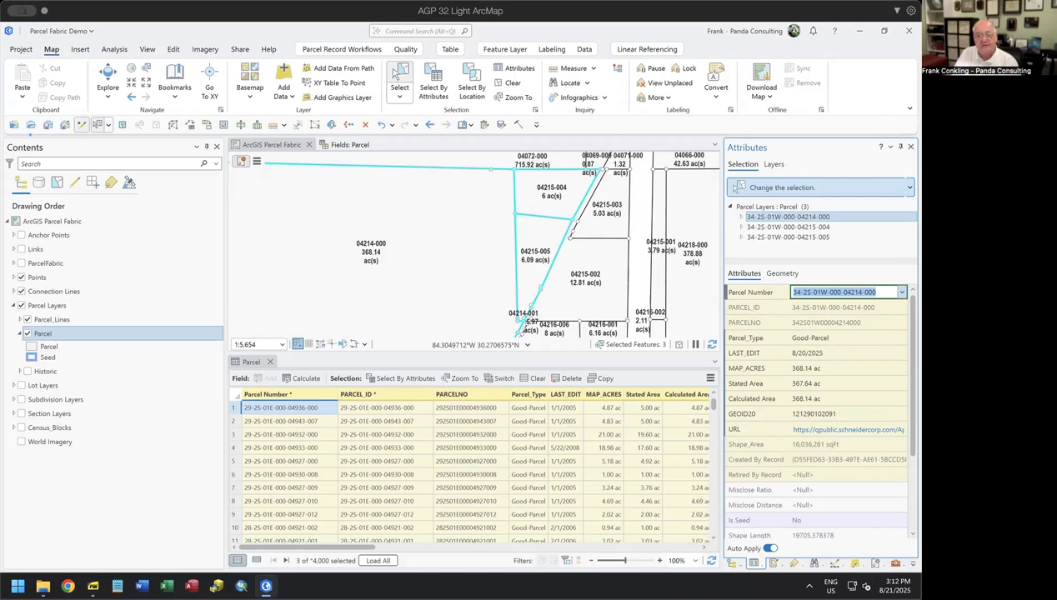
pyautogui.click(902, 292)
pyautogui.scroll(-5, 866, 358)
pyautogui.scroll(-10, 874, 368)
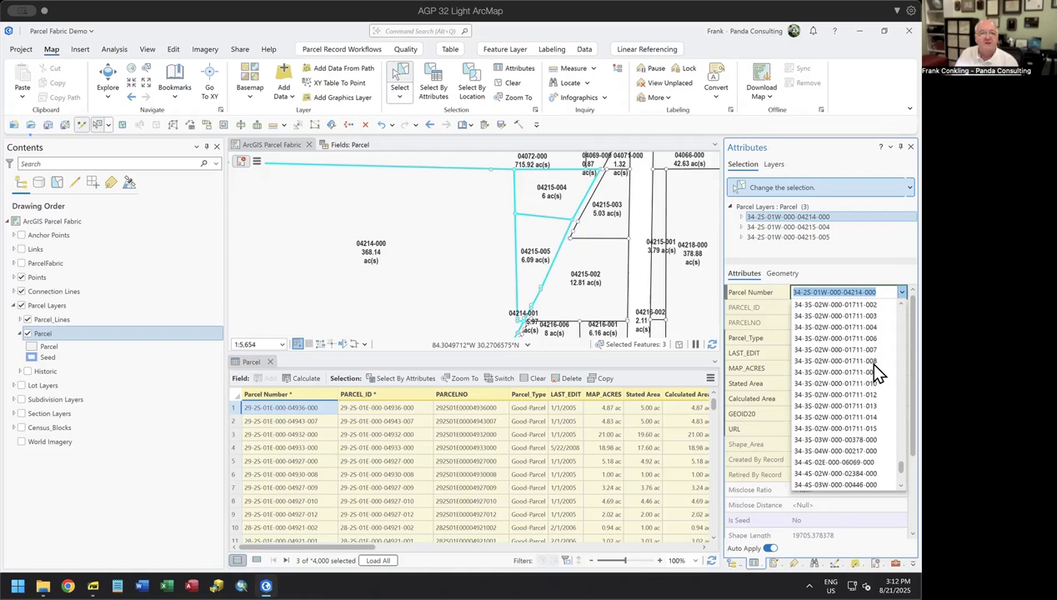
pyautogui.scroll(-10, 874, 367)
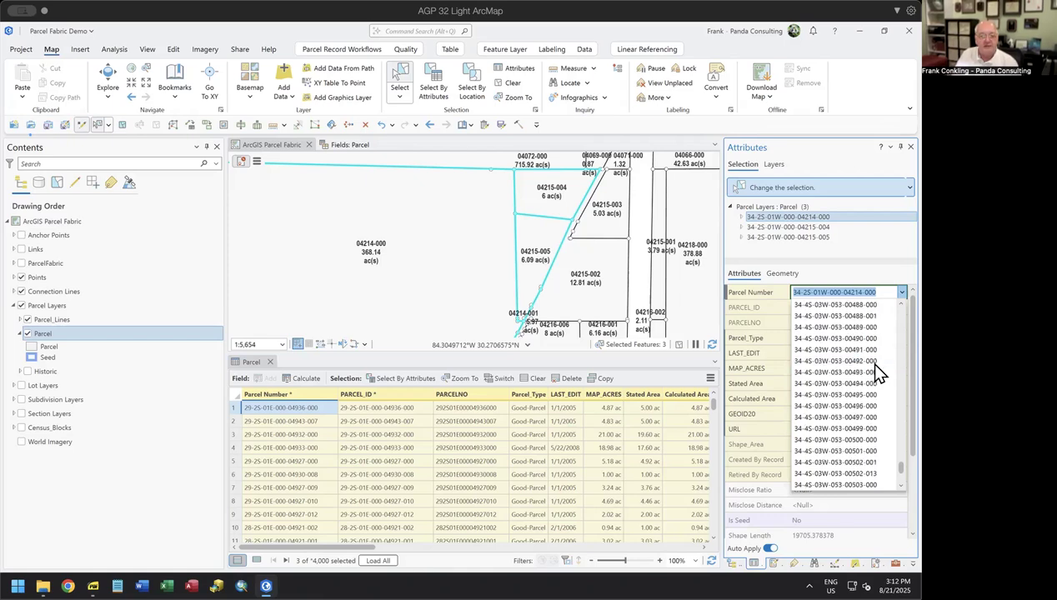
pyautogui.scroll(-3, 875, 367)
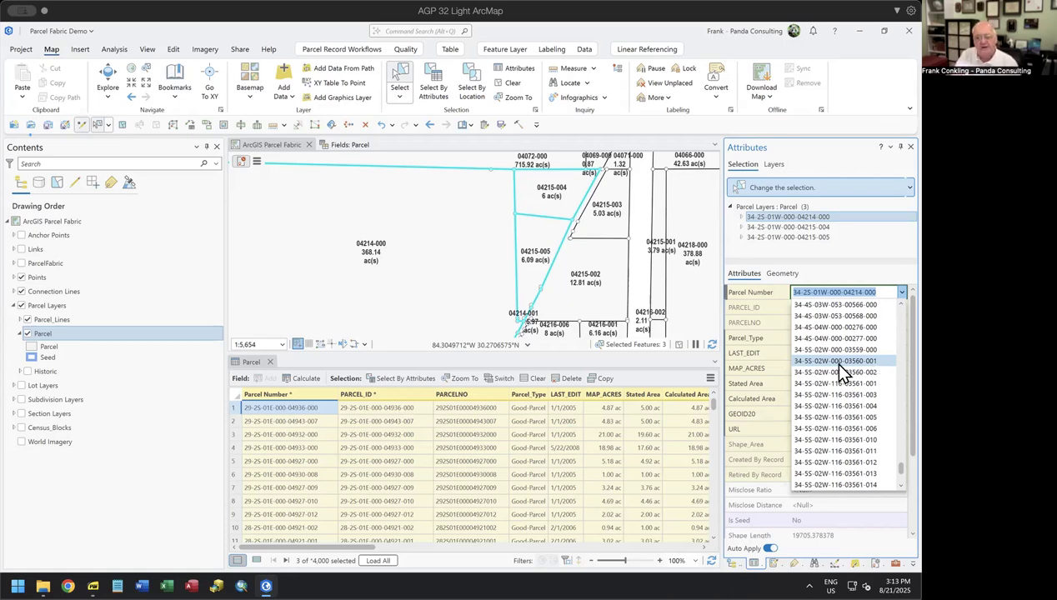
pyautogui.press('Escape')
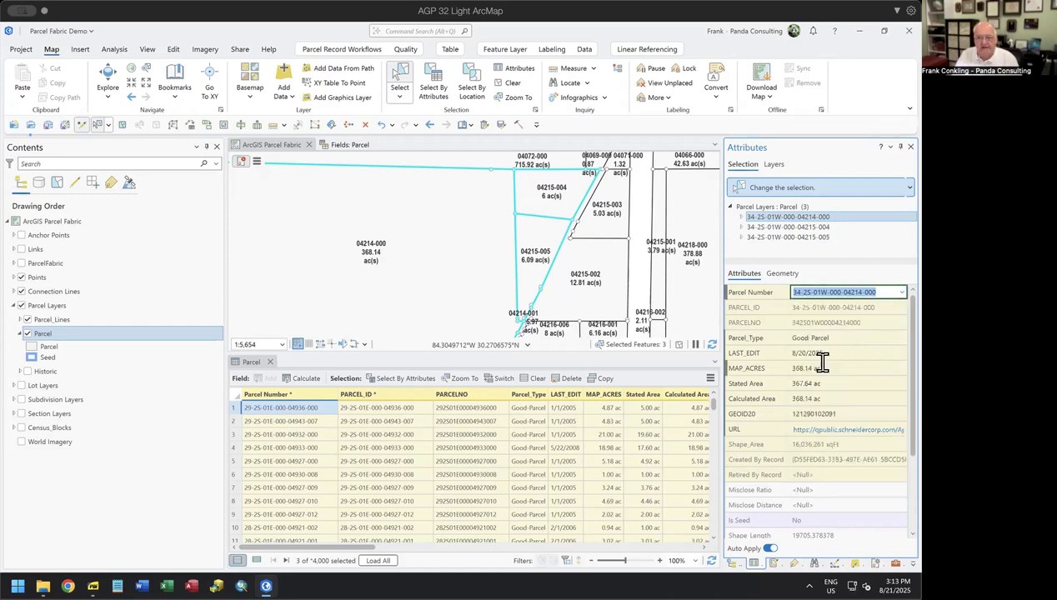
# - Recheck the Parcel Number field's options and value list, and compare them with the Parcel_Type choices
pyautogui.rightClick(757, 292)
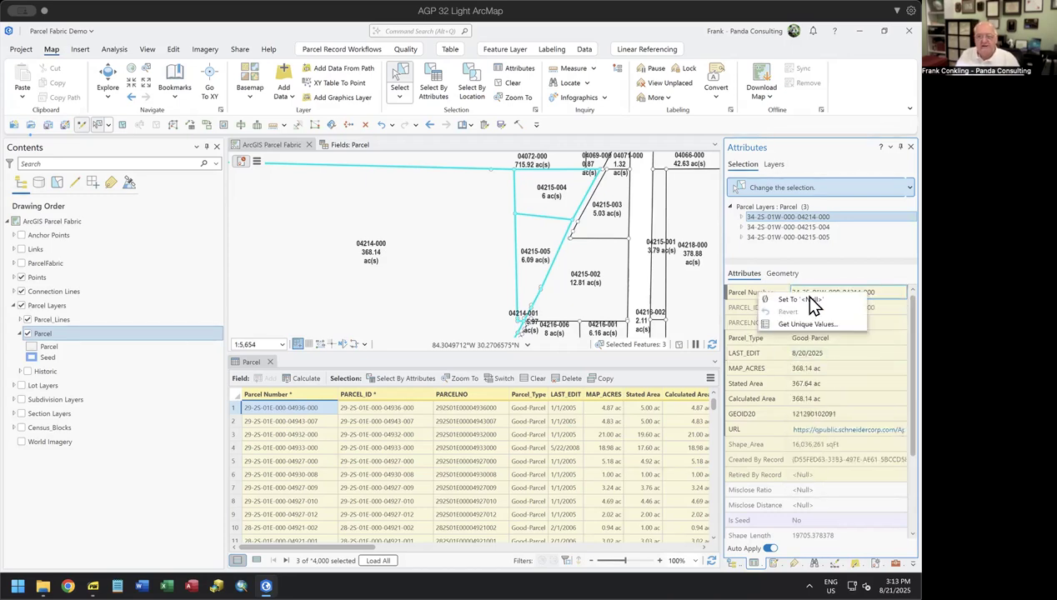
pyautogui.click(871, 260)
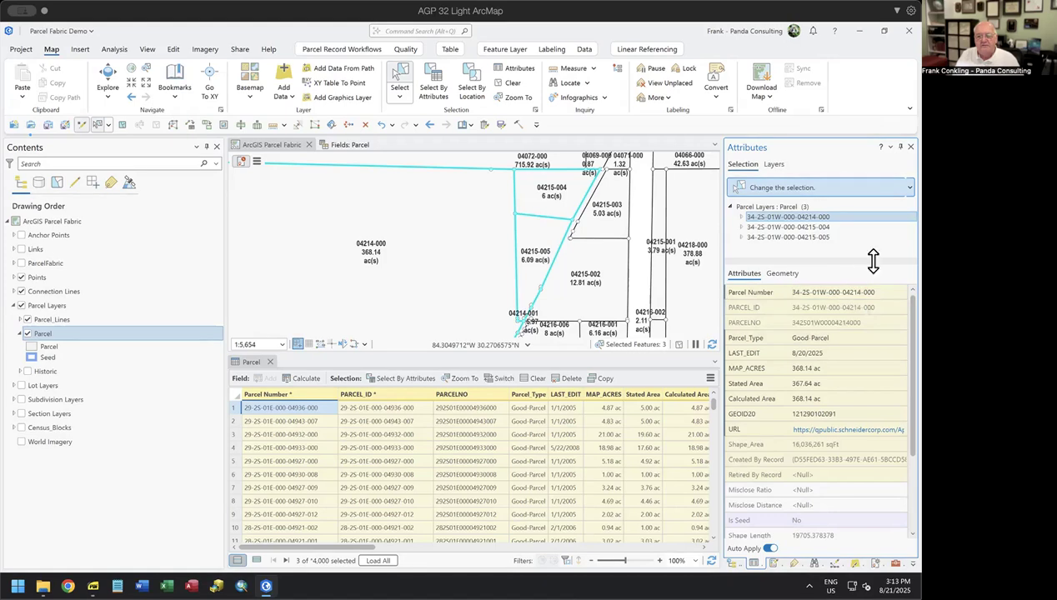
pyautogui.click(871, 291)
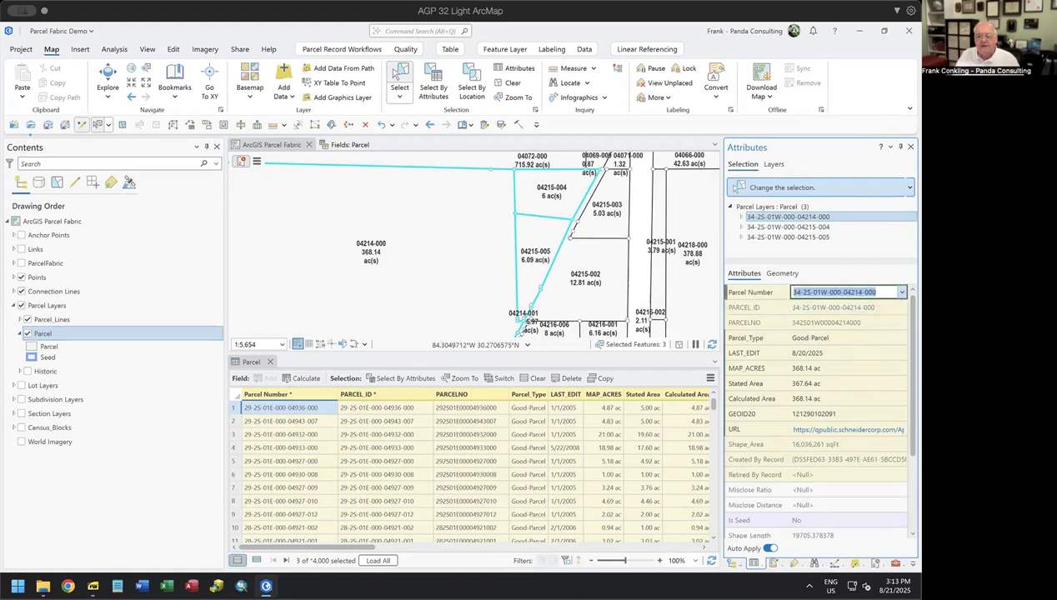
pyautogui.click(901, 293)
pyautogui.click(901, 293)
pyautogui.click(846, 338)
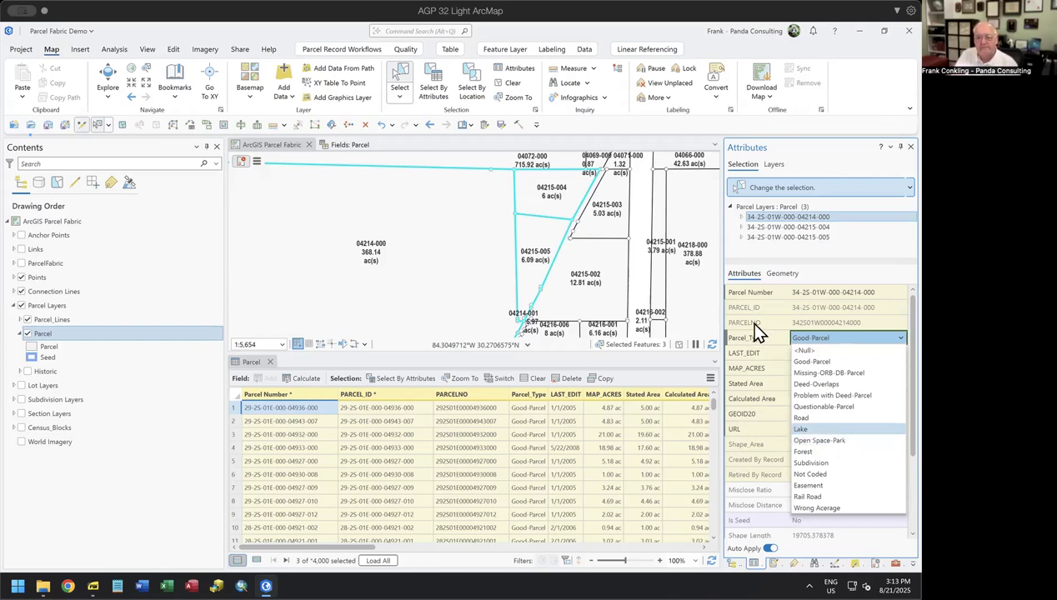
pyautogui.click(770, 291)
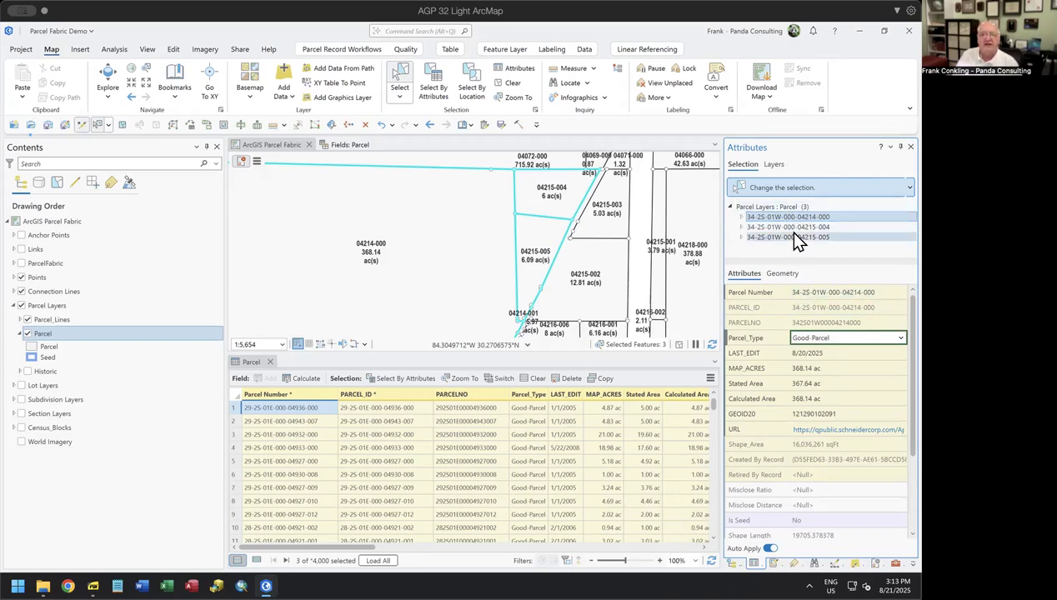
pyautogui.click(821, 226)
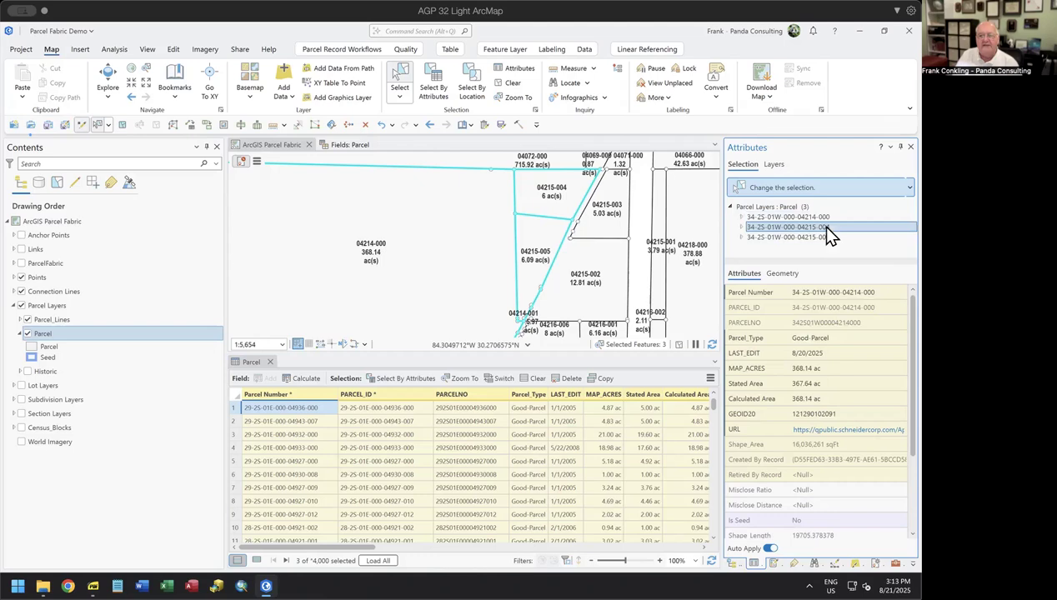
pyautogui.click(818, 237)
pyautogui.click(823, 227)
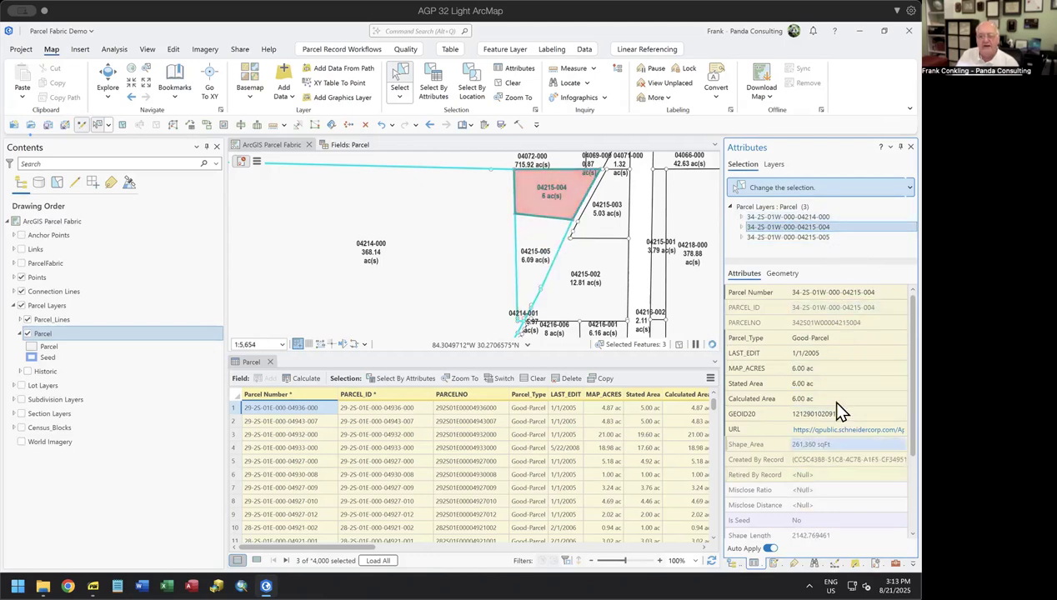
pyautogui.click(814, 236)
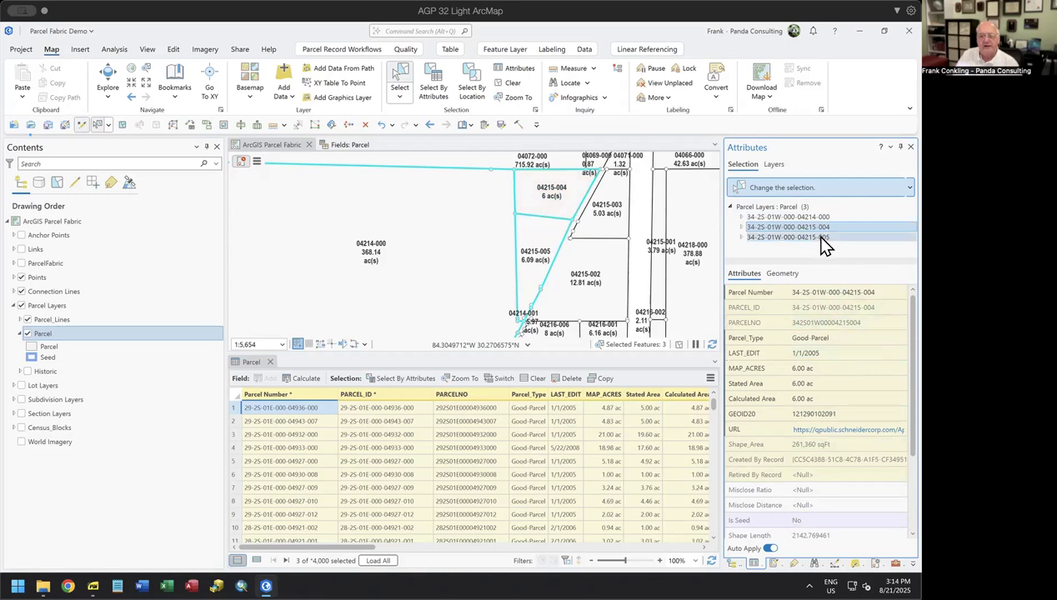
pyautogui.click(813, 216)
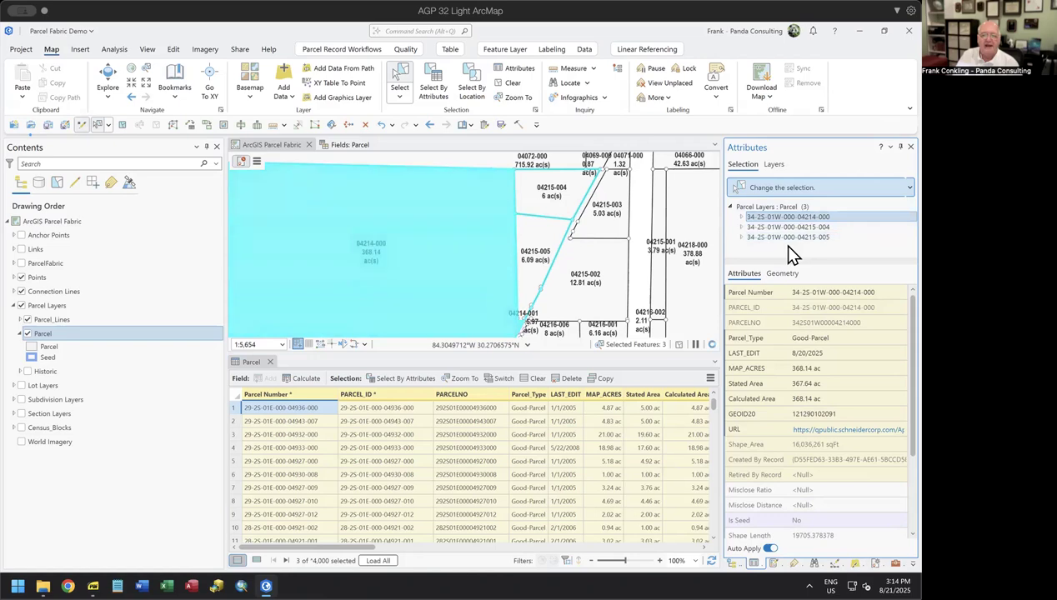
pyautogui.click(767, 207)
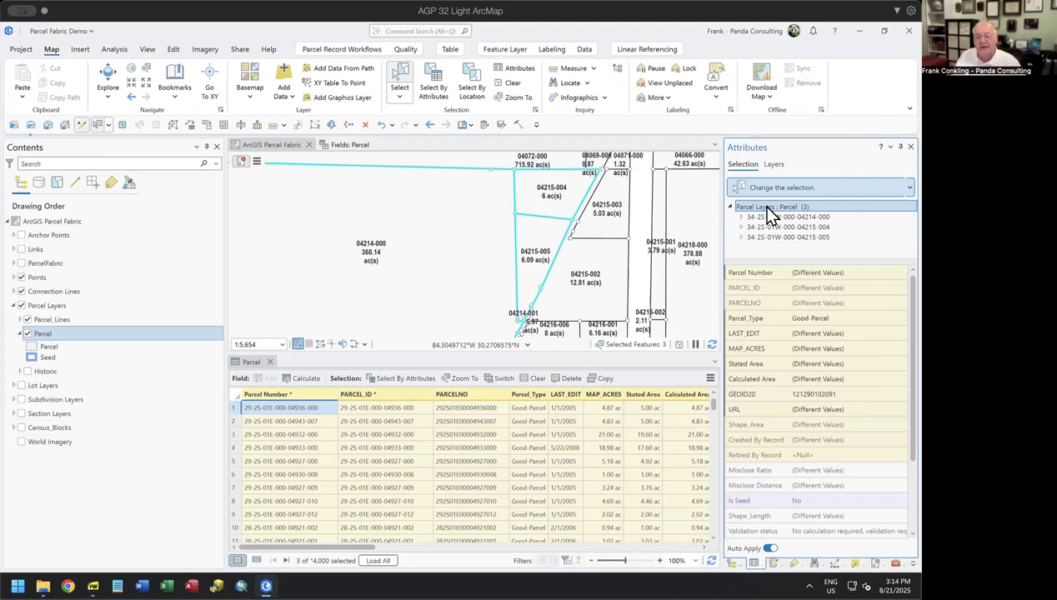
pyautogui.click(847, 332)
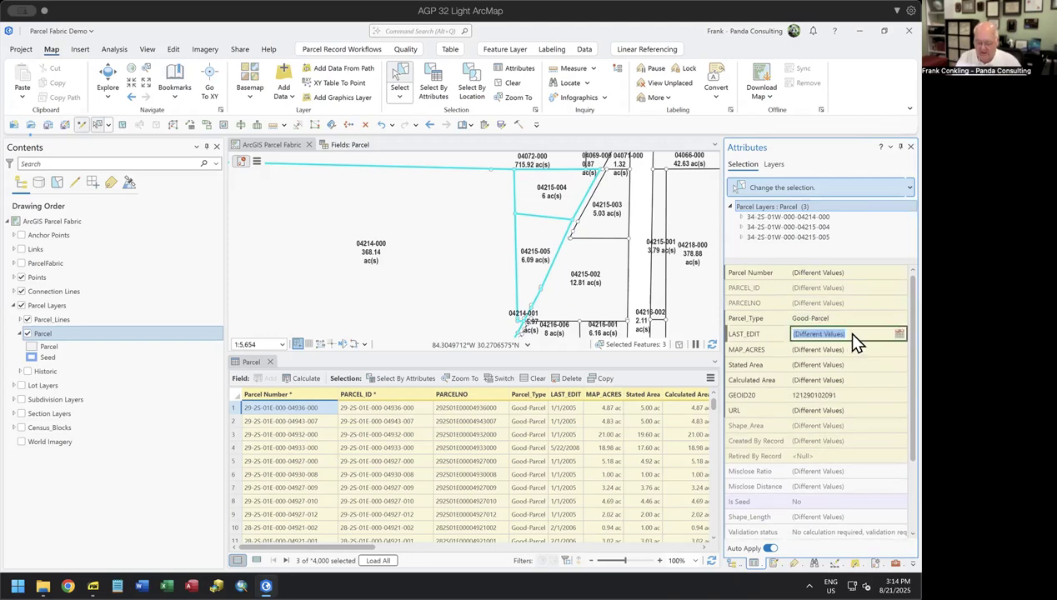
pyautogui.write('08/20/2025')
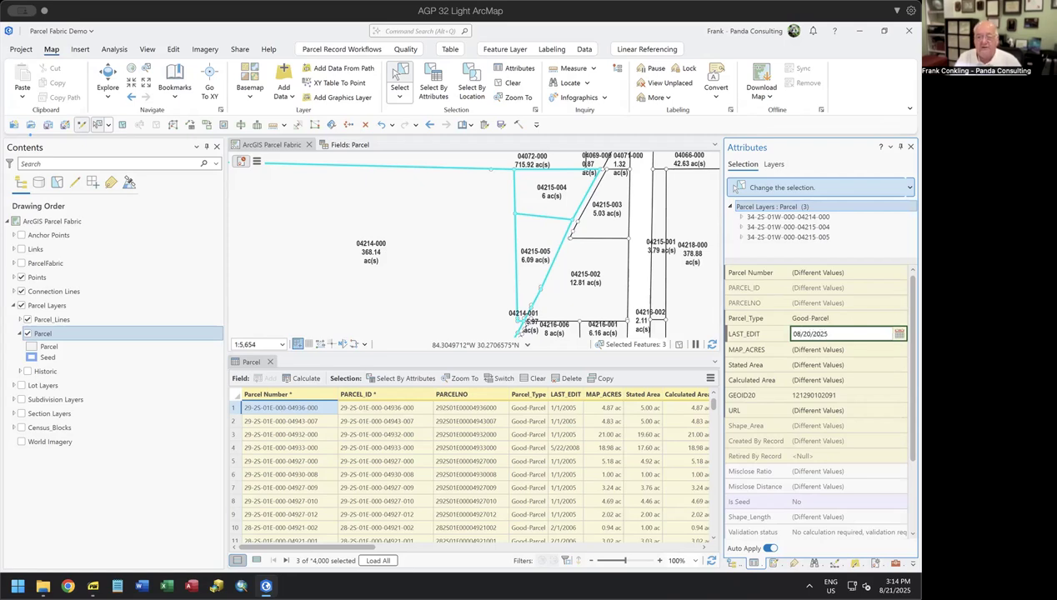
pyautogui.press('Tab')
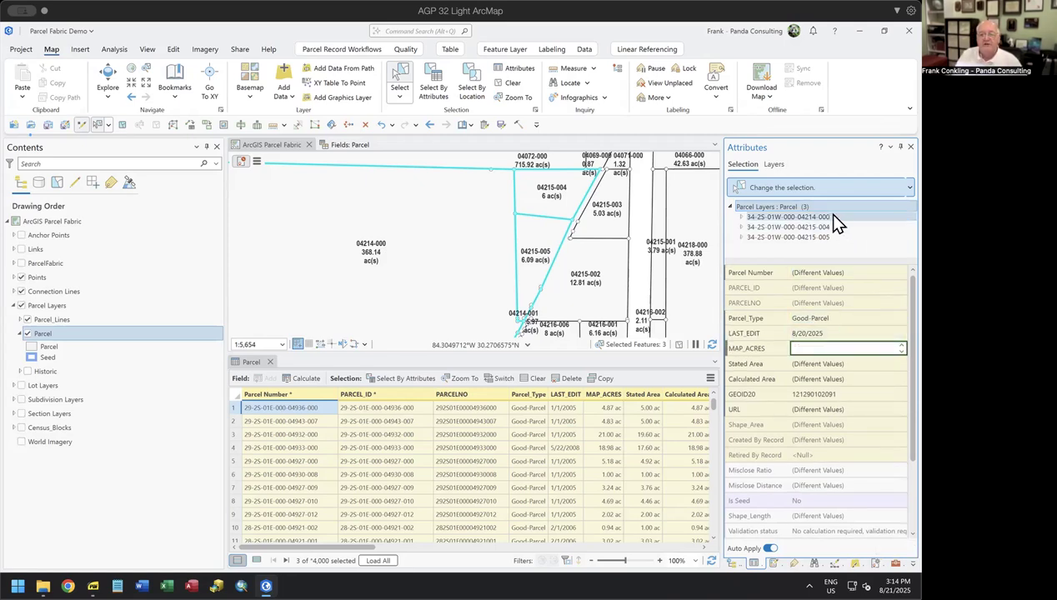
pyautogui.click(824, 218)
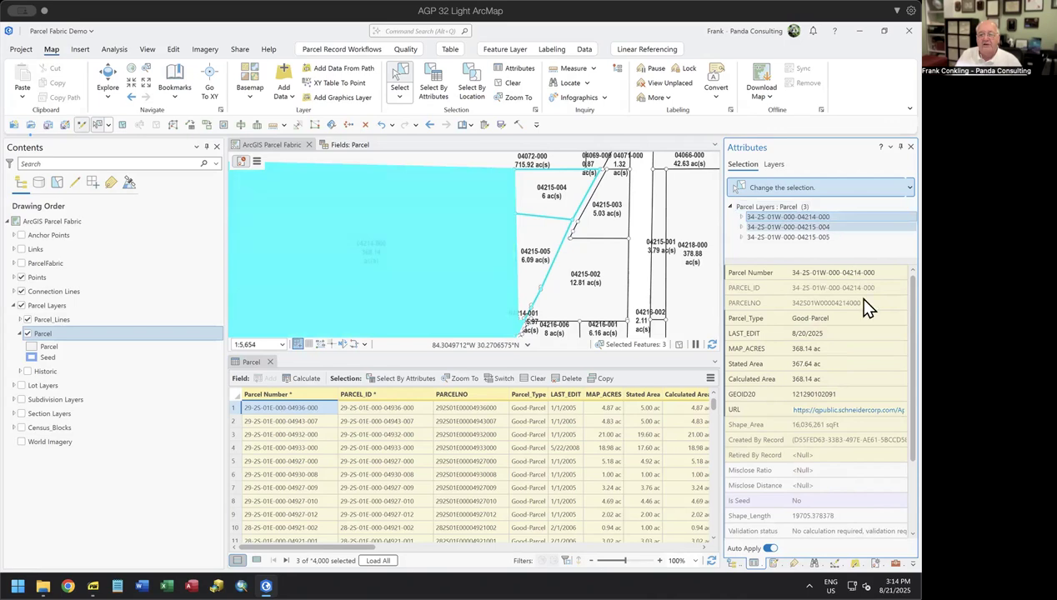
pyautogui.click(821, 228)
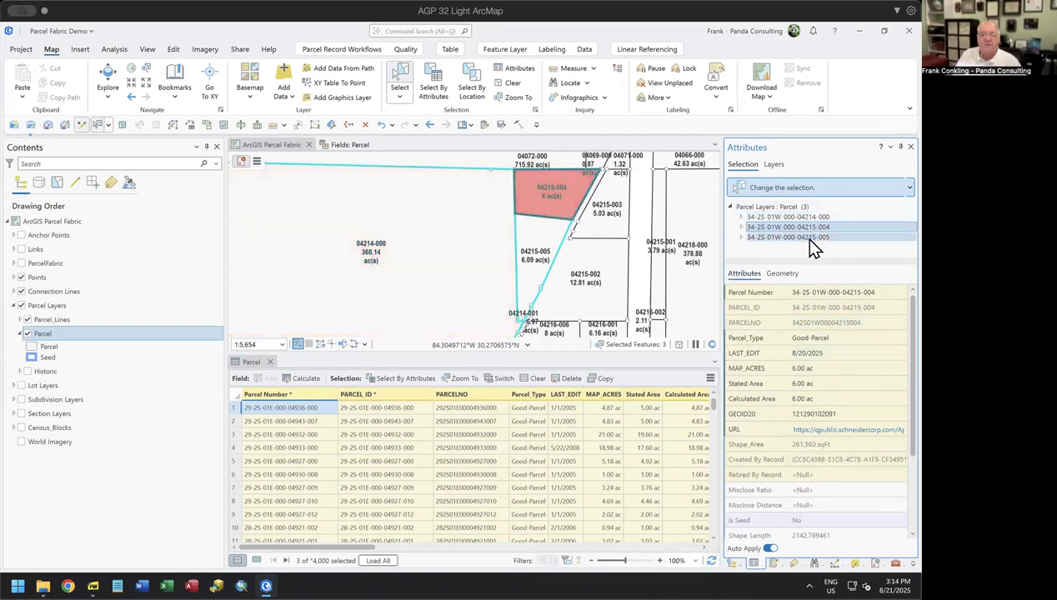
pyautogui.click(802, 237)
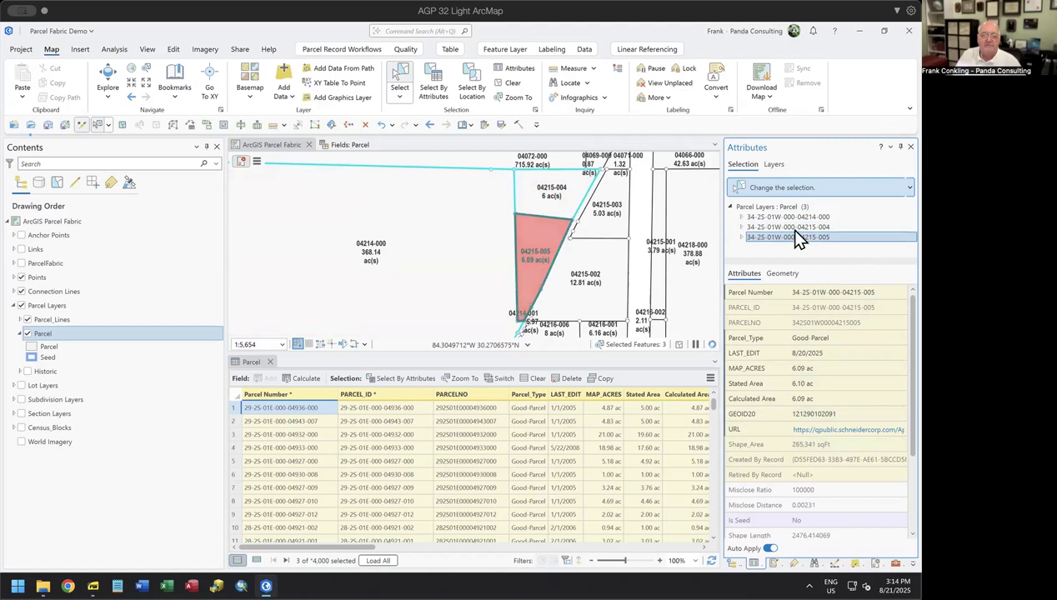
pyautogui.click(783, 207)
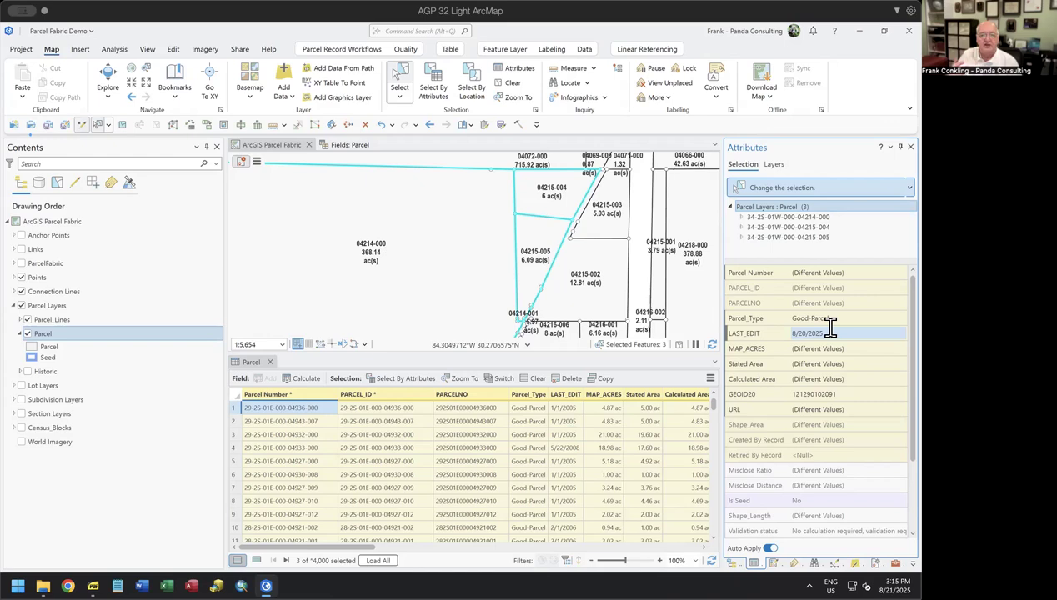
# - Turn off Auto Apply, then set LAST_EDIT to 7/31/2025 for all three selected parcels and apply the edit
pyautogui.click(769, 549)
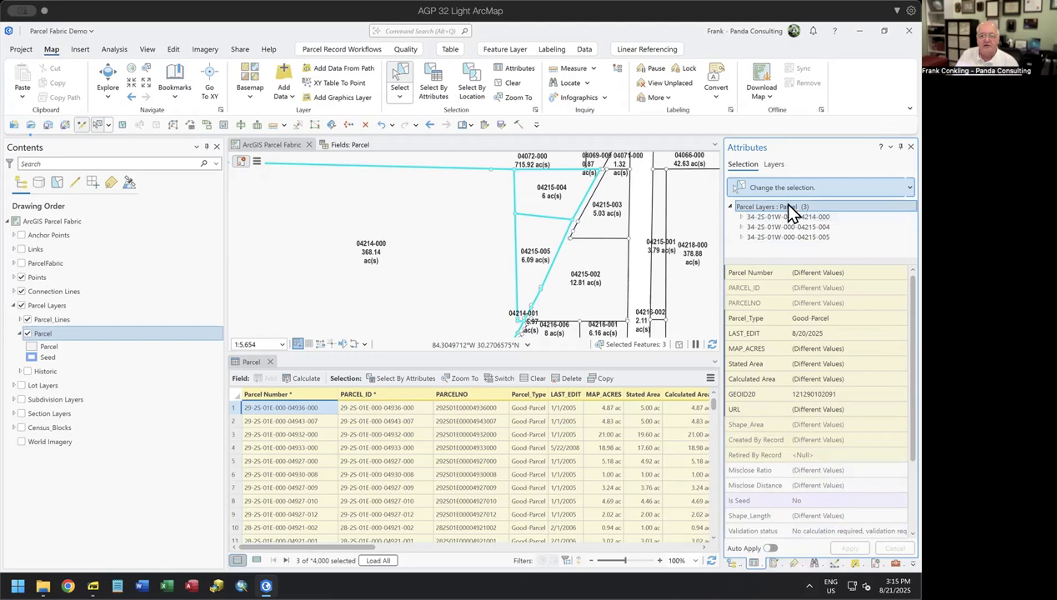
pyautogui.click(885, 332)
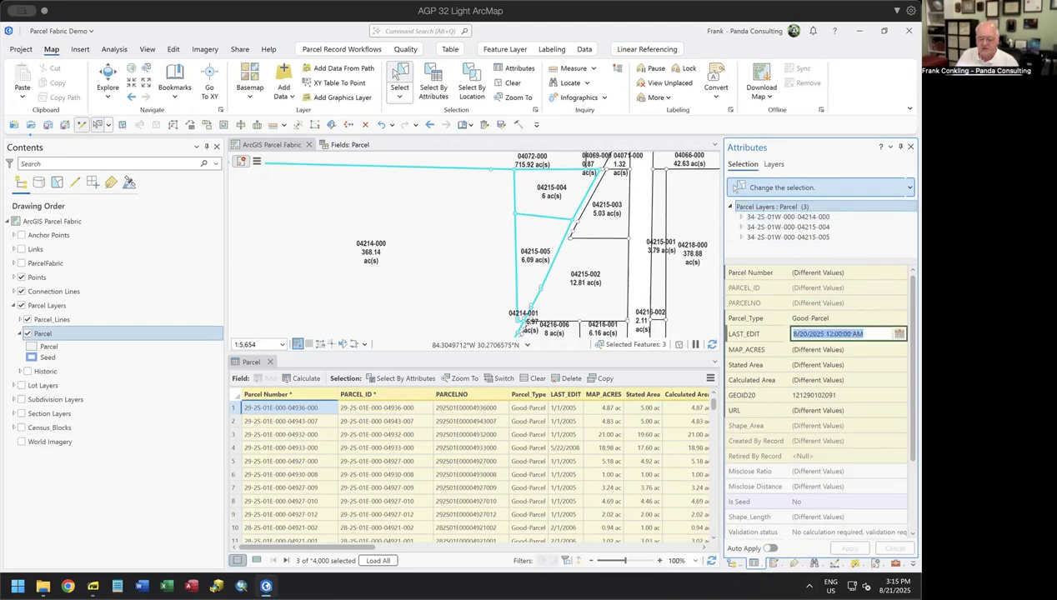
pyautogui.write('07/31/2025')
pyautogui.press('Tab')
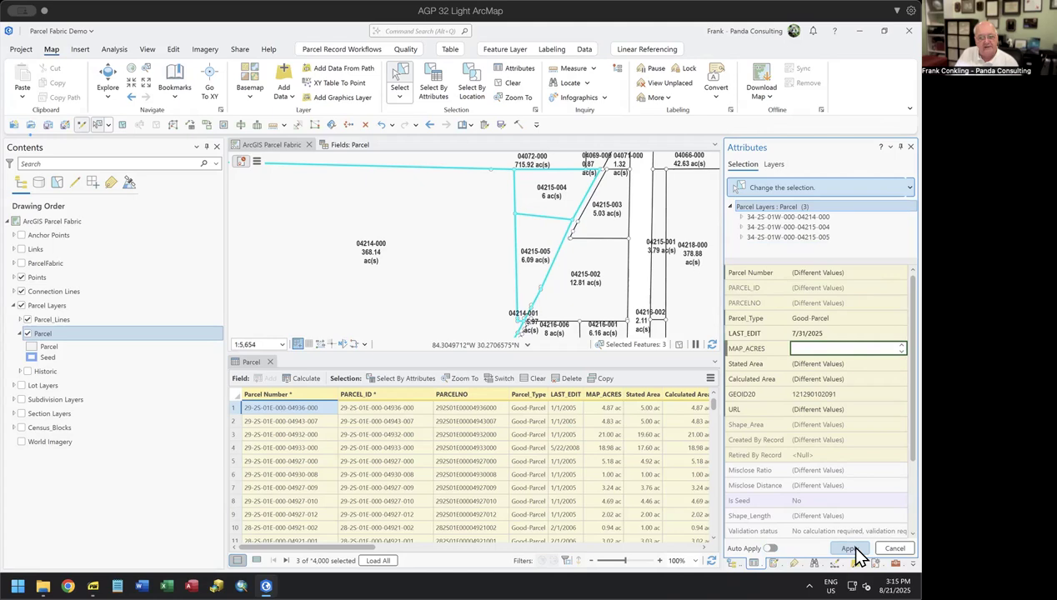
pyautogui.click(805, 217)
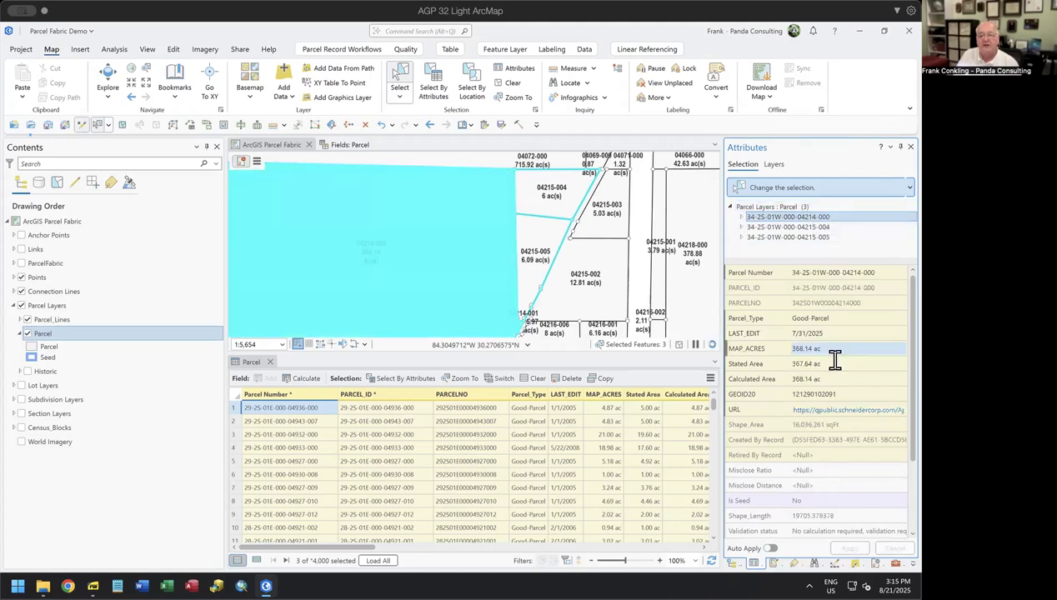
pyautogui.click(819, 227)
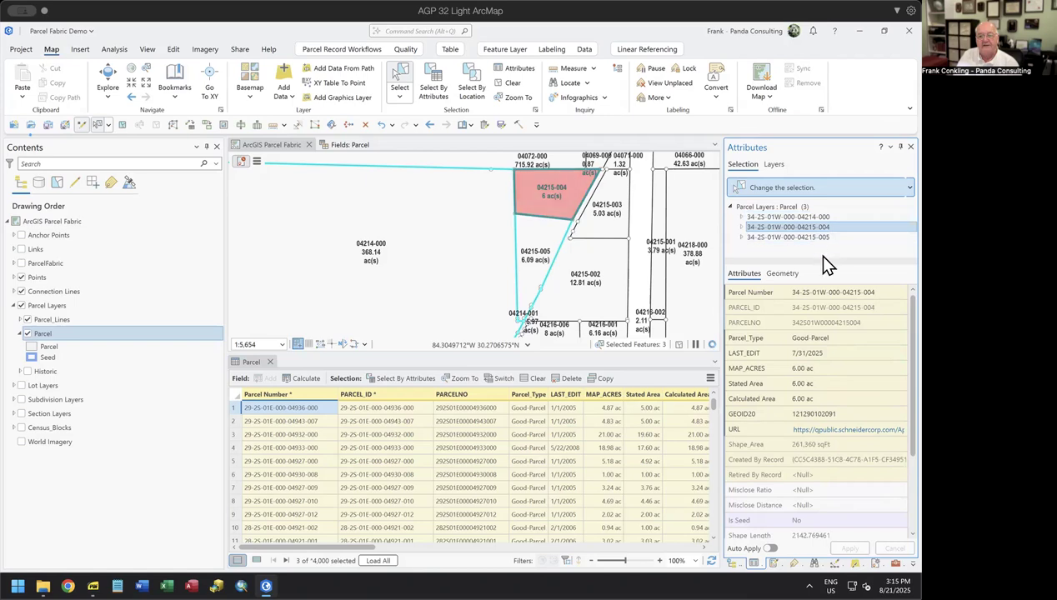
pyautogui.click(820, 237)
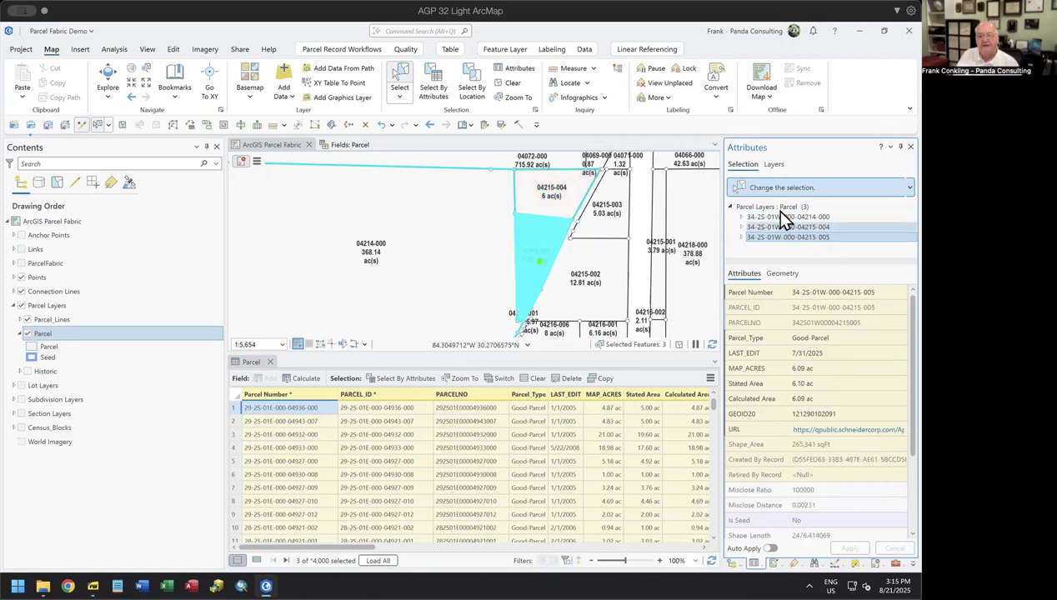
pyautogui.click(788, 218)
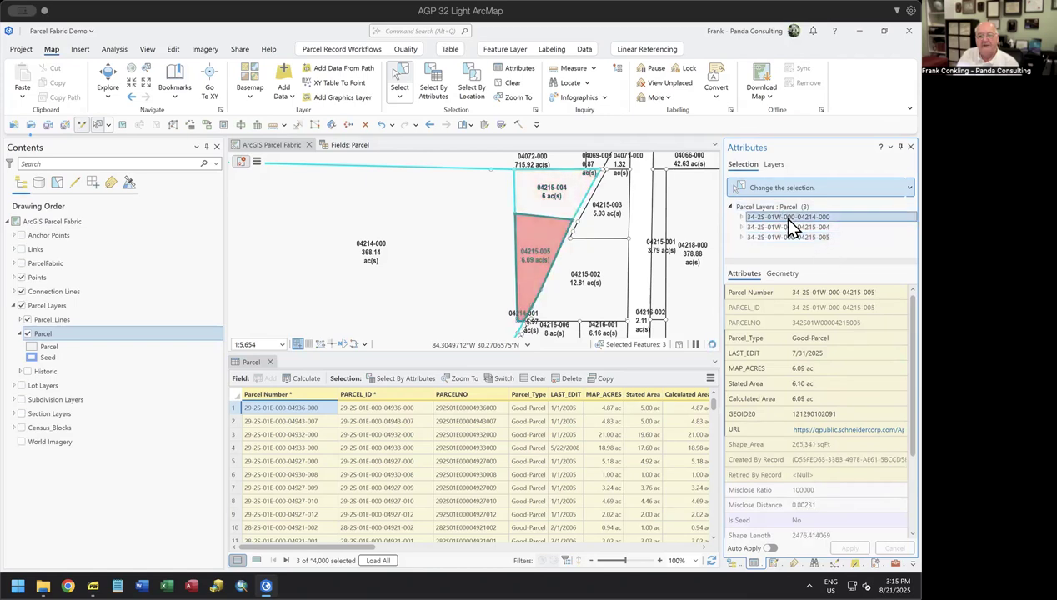
pyautogui.click(854, 353)
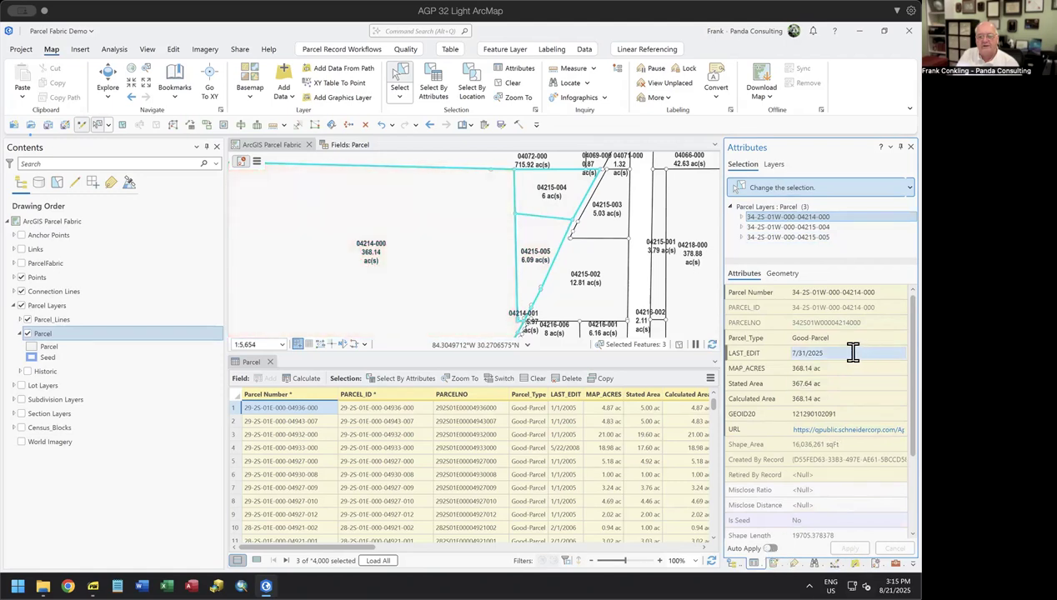
pyautogui.write('0')
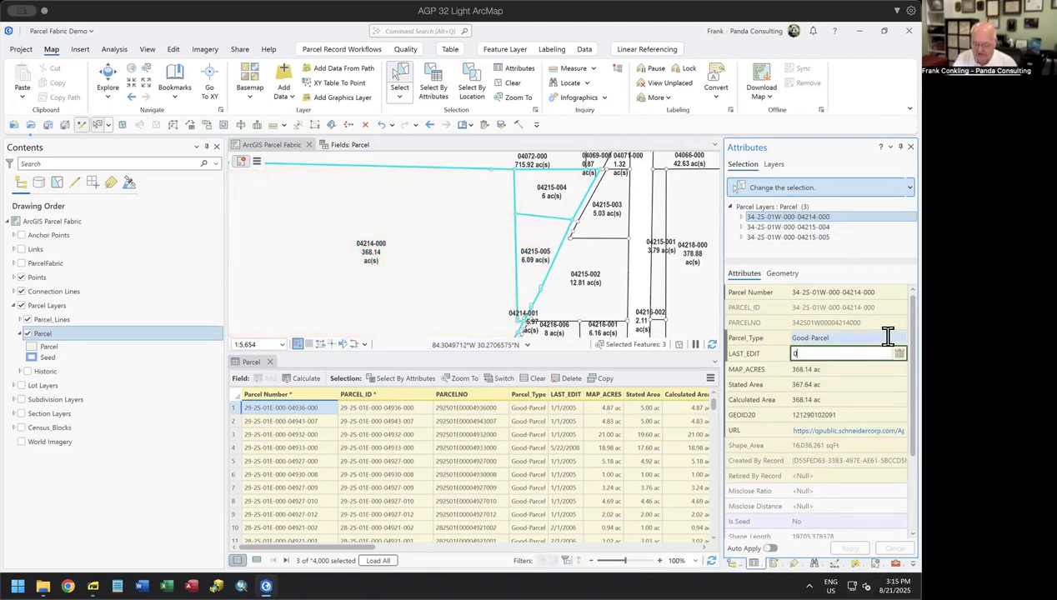
pyautogui.write('8/30/2025')
pyautogui.press('Tab')
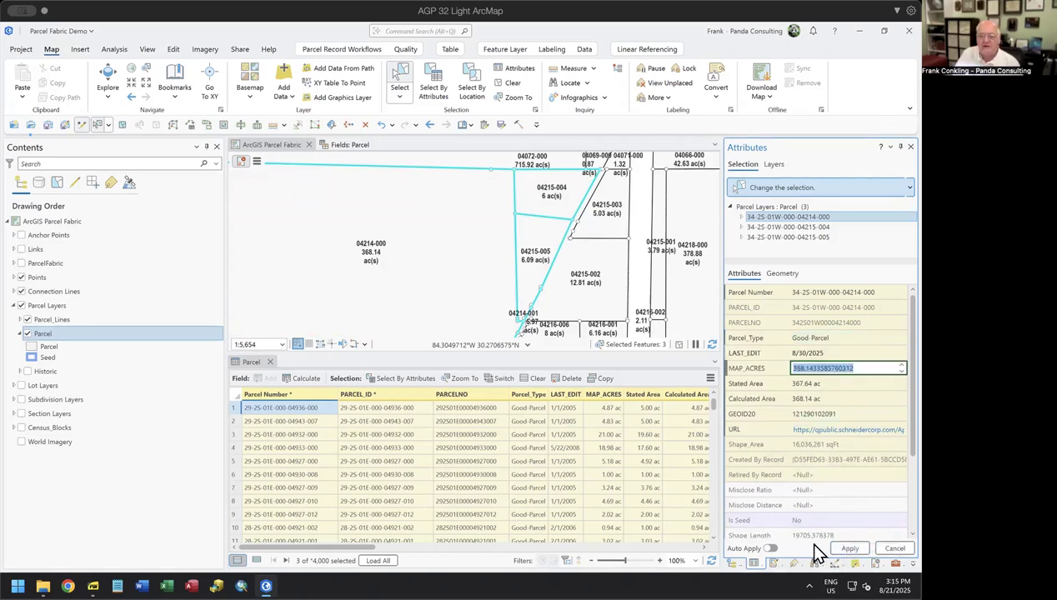
pyautogui.click(792, 227)
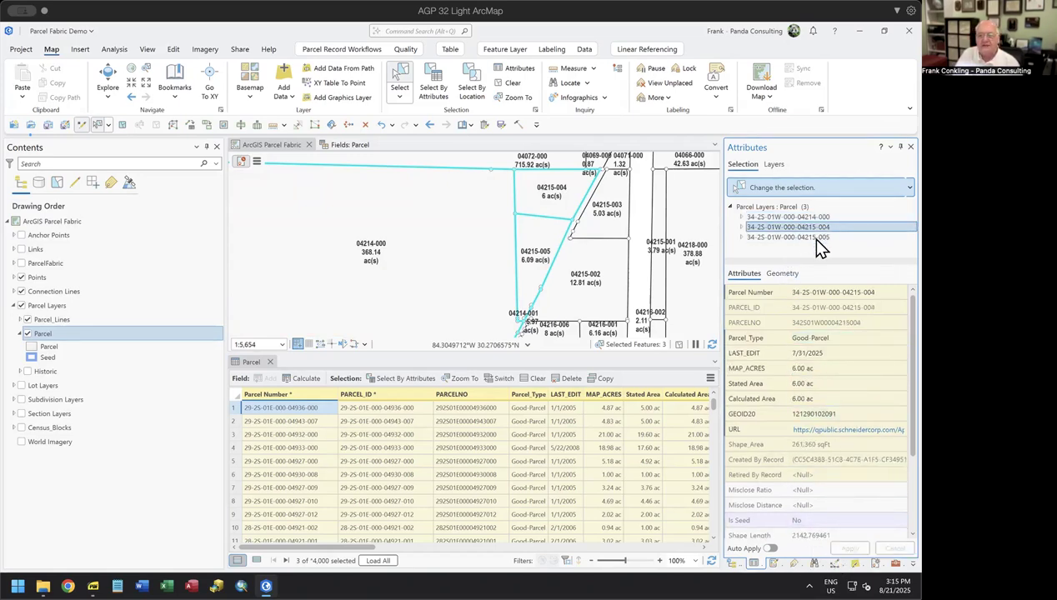
pyautogui.click(790, 237)
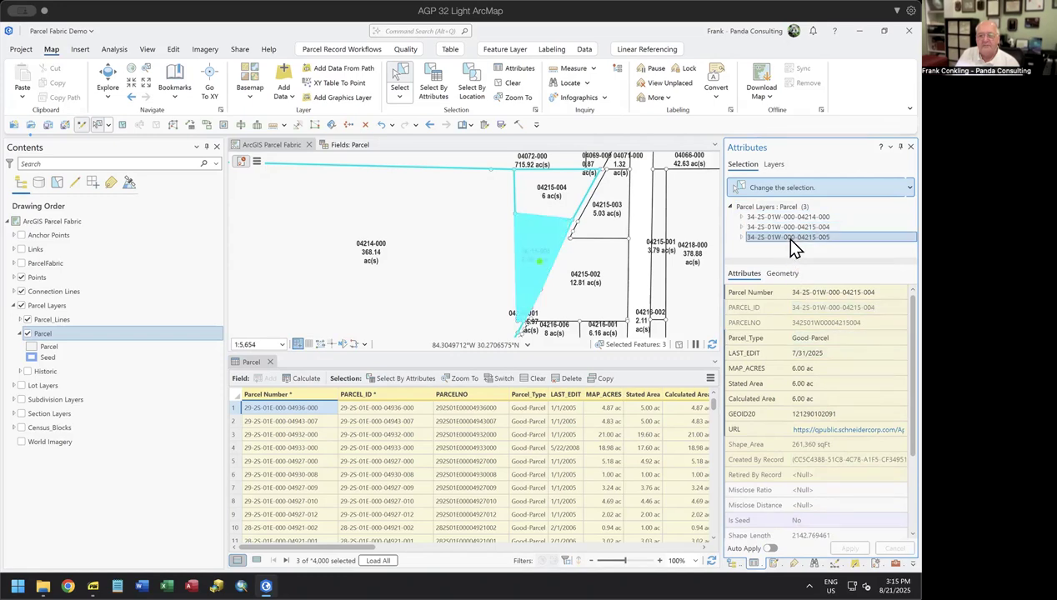
pyautogui.click(791, 216)
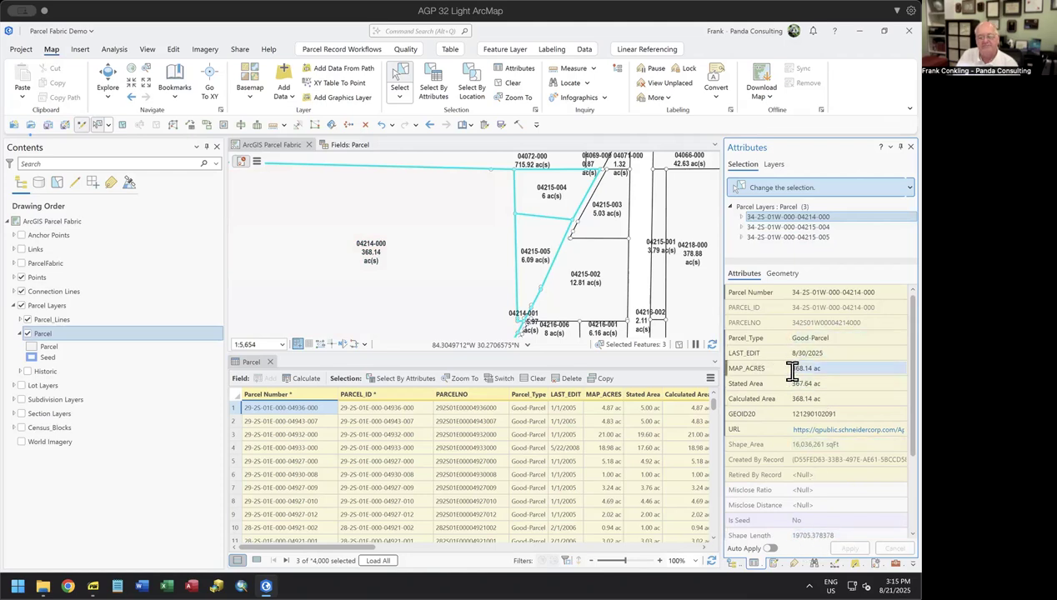
# - Reselect the features around parcels 04214-000, 04215-004 and 04215-005 on the map, and keep only the Parcel layer features selected
pyautogui.click(430, 162)
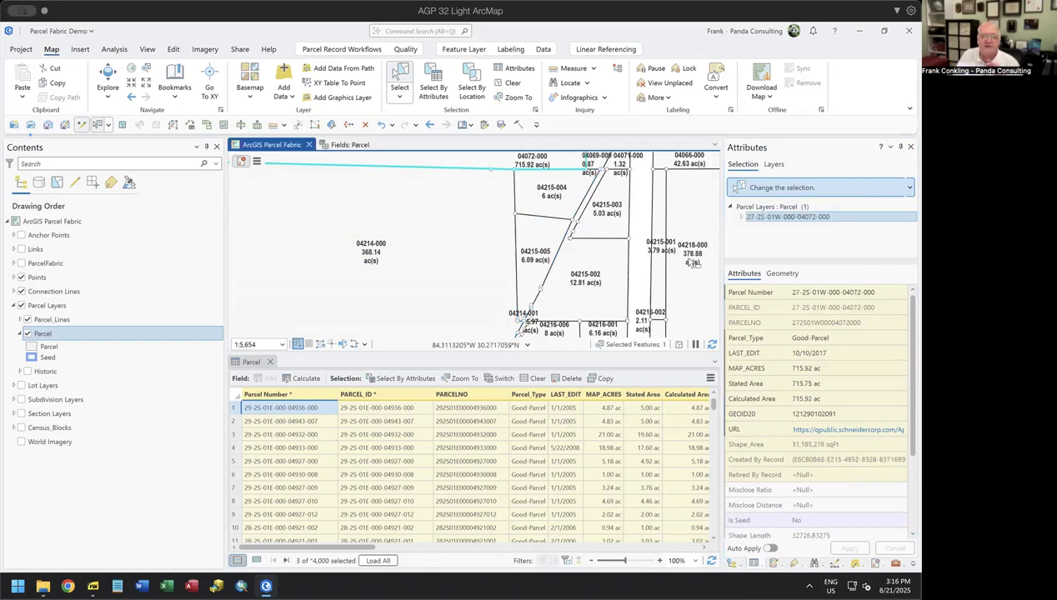
pyautogui.moveTo(451, 196); pyautogui.dragTo(527, 242)
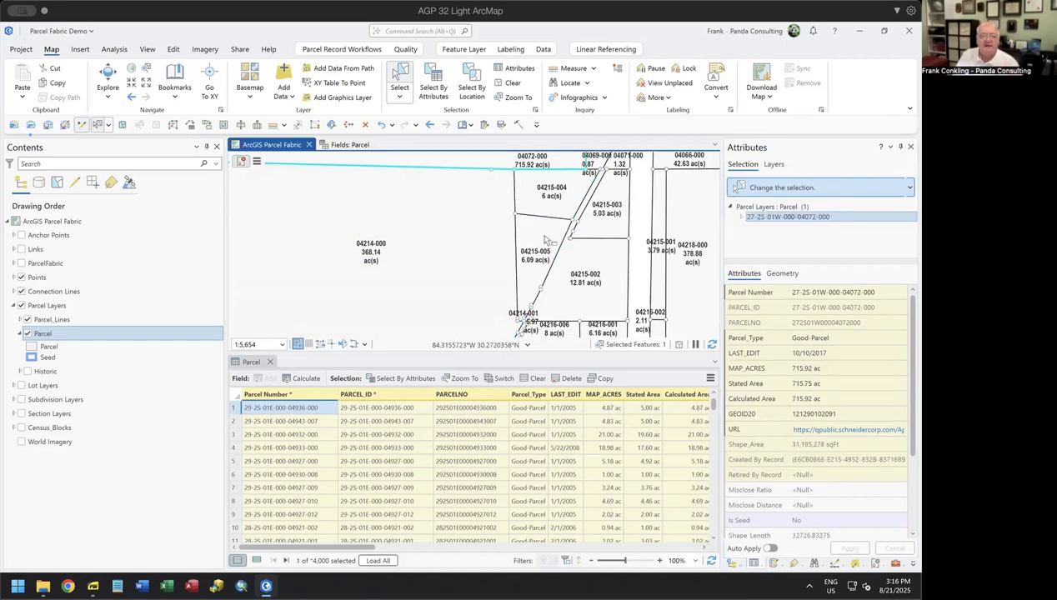
pyautogui.scroll(-2, 804, 234)
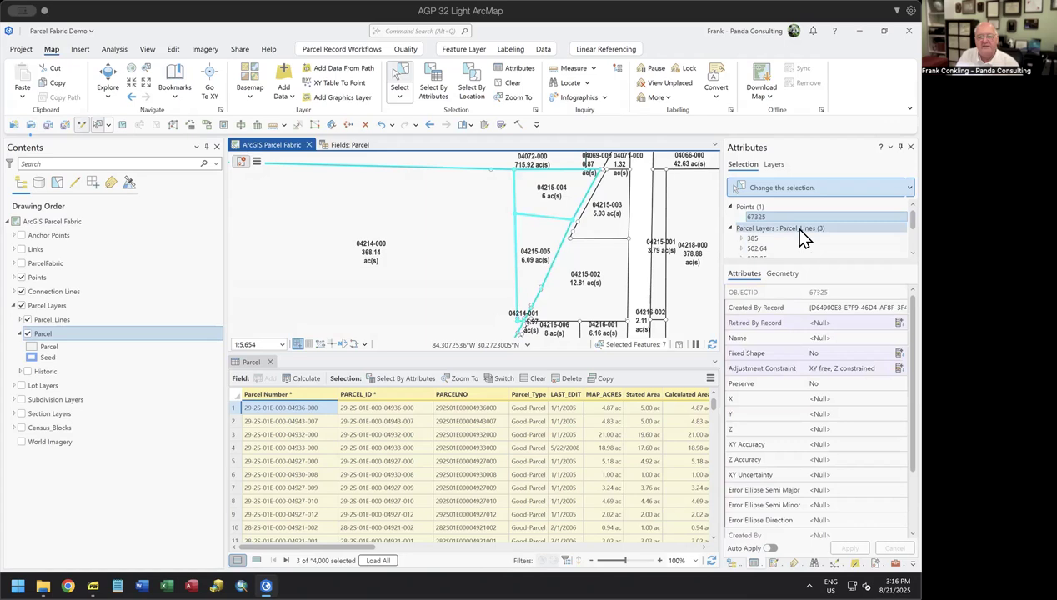
pyautogui.rightClick(800, 218)
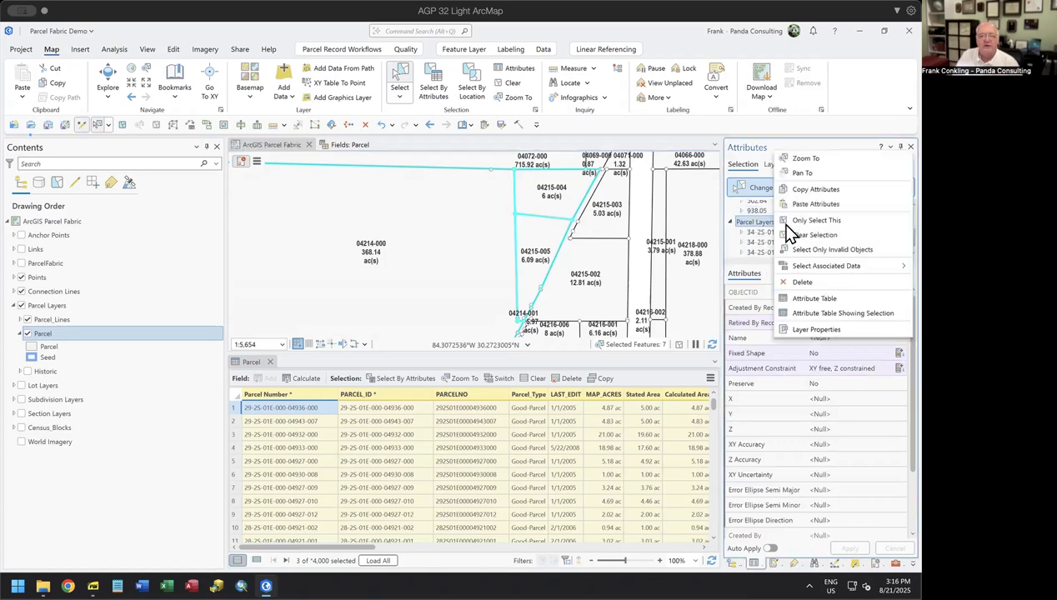
pyautogui.click(808, 218)
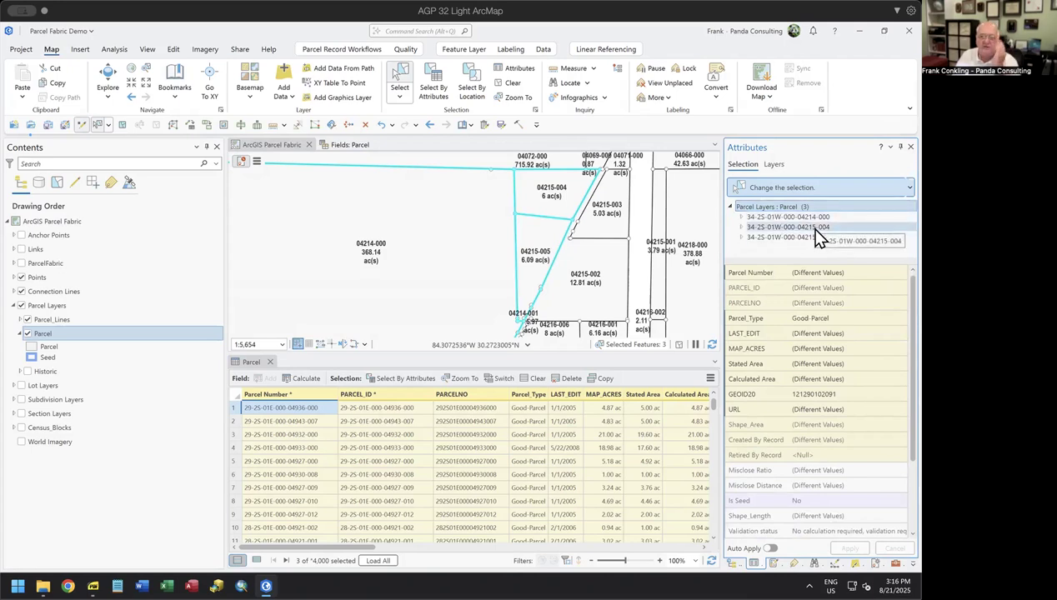
pyautogui.click(816, 228)
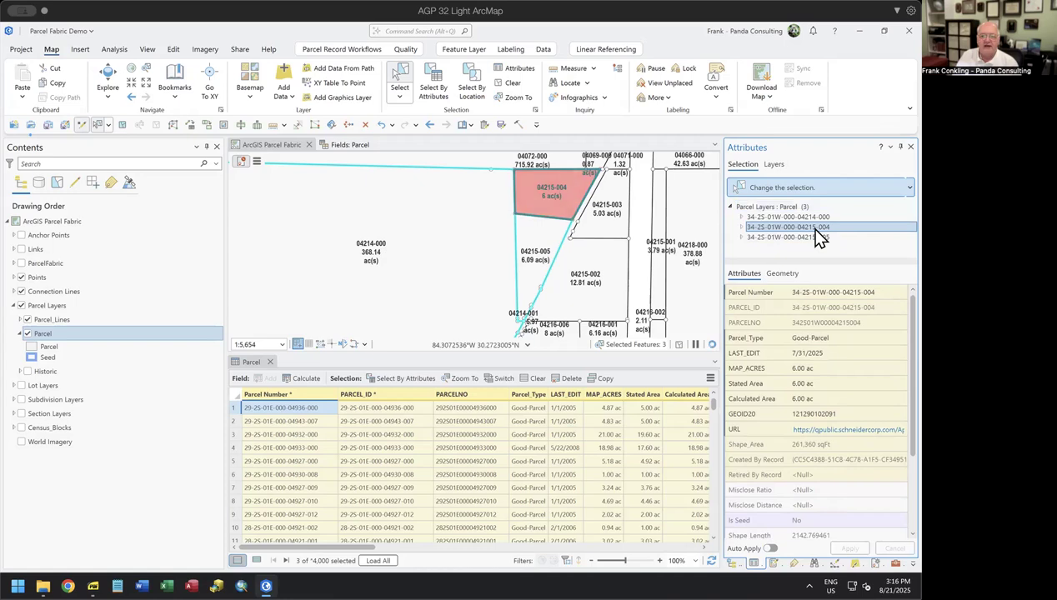
pyautogui.rightClick(817, 232)
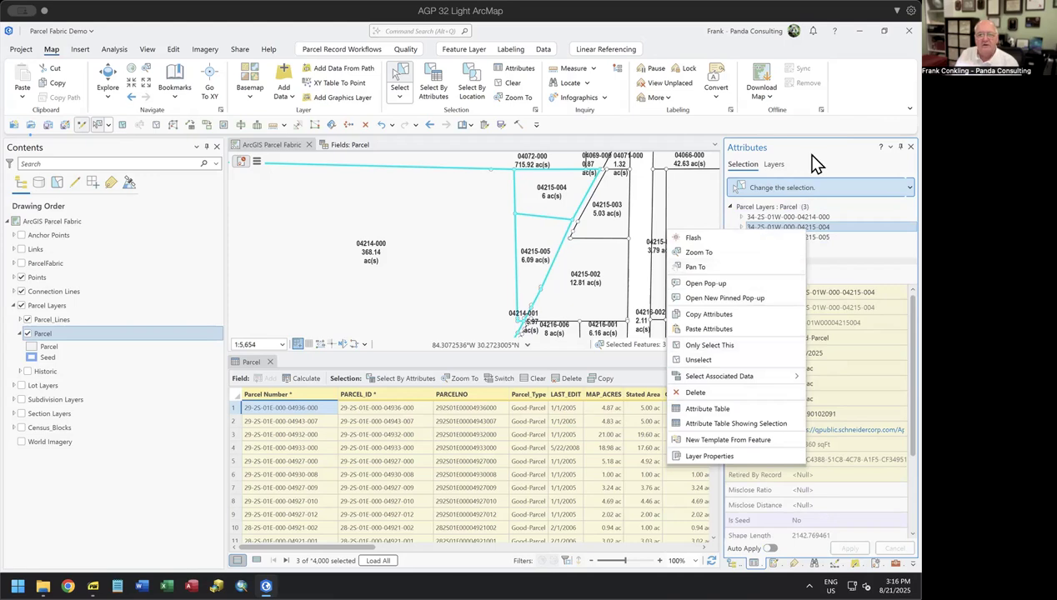
pyautogui.click(833, 126)
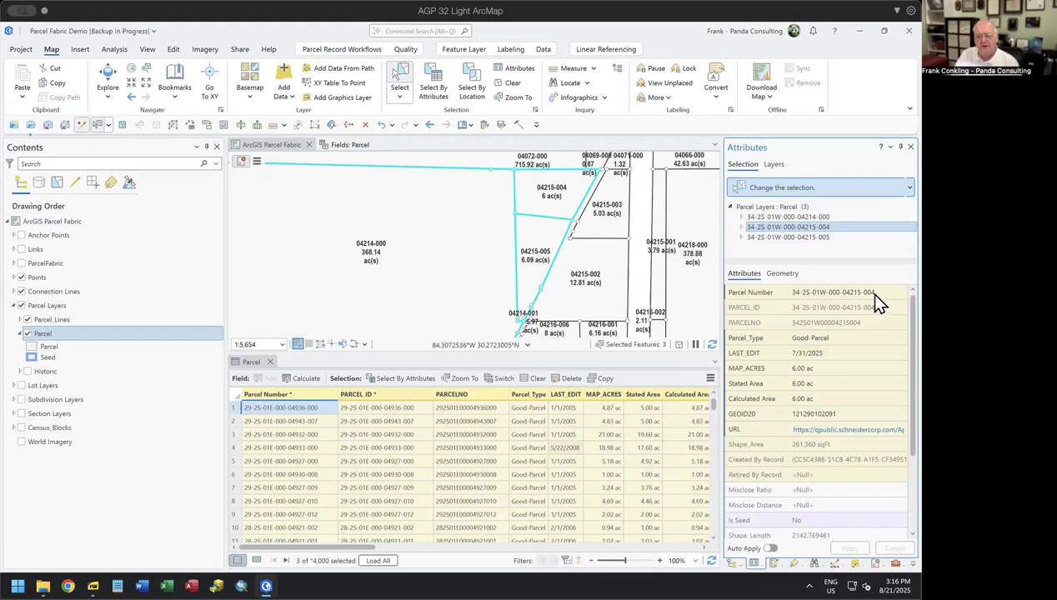
pyautogui.rightClick(759, 296)
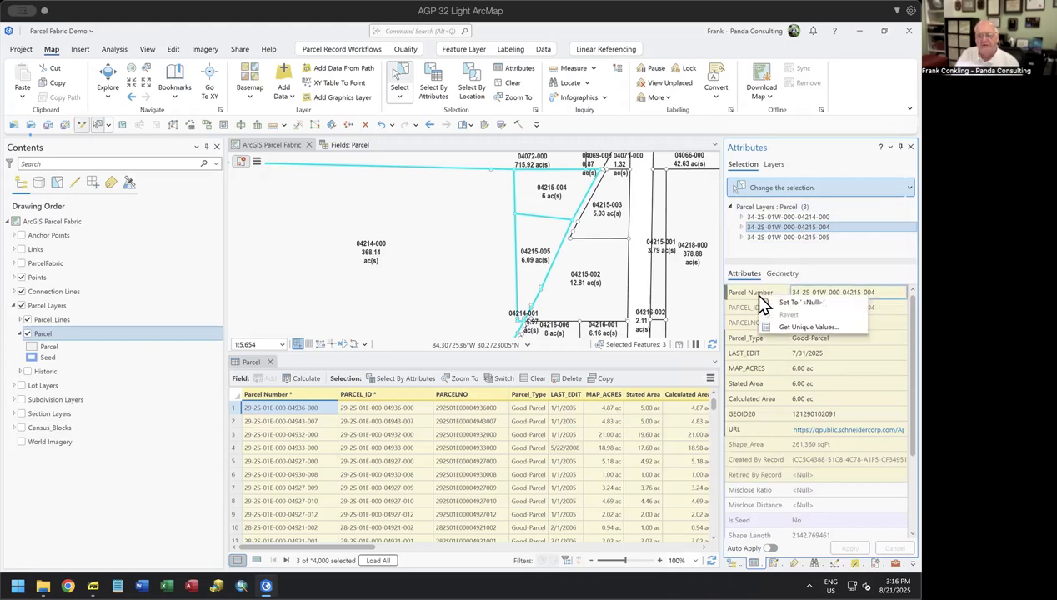
pyautogui.click(783, 328)
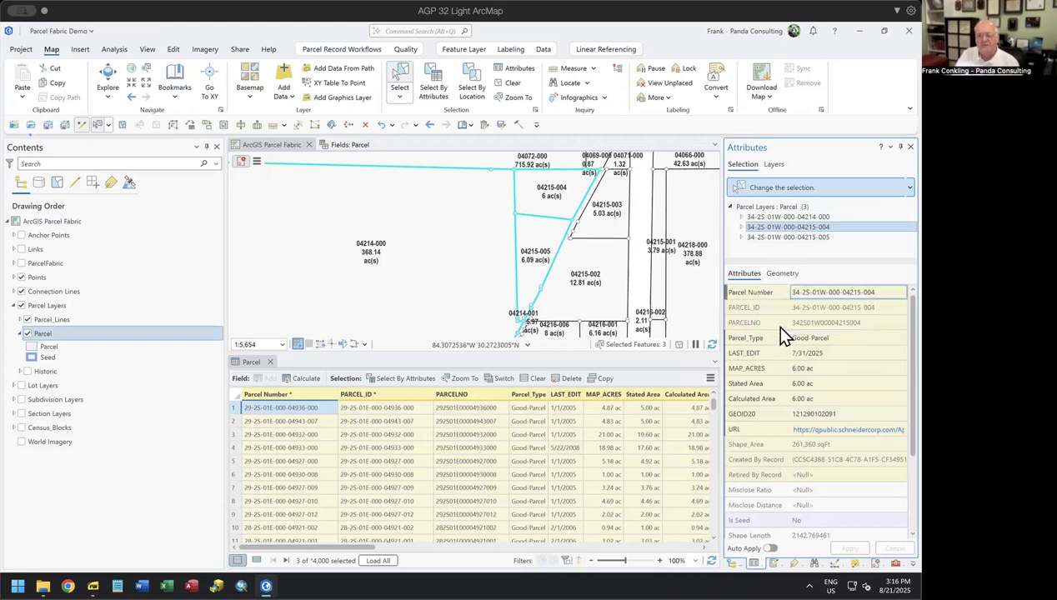
pyautogui.click(900, 292)
pyautogui.scroll(-5, 887, 406)
pyautogui.scroll(-5, 887, 406)
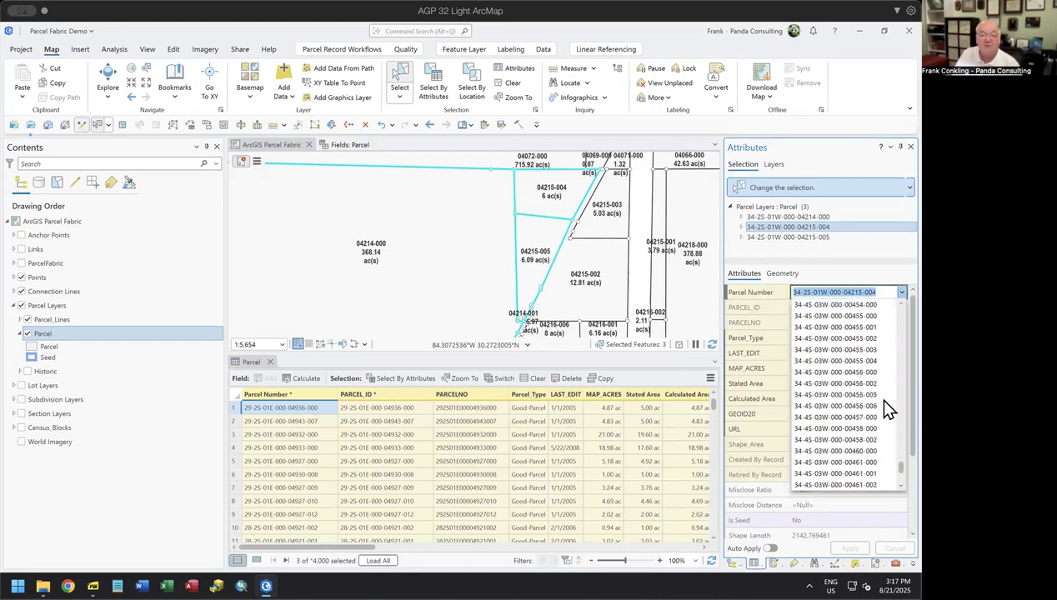
pyautogui.click(770, 328)
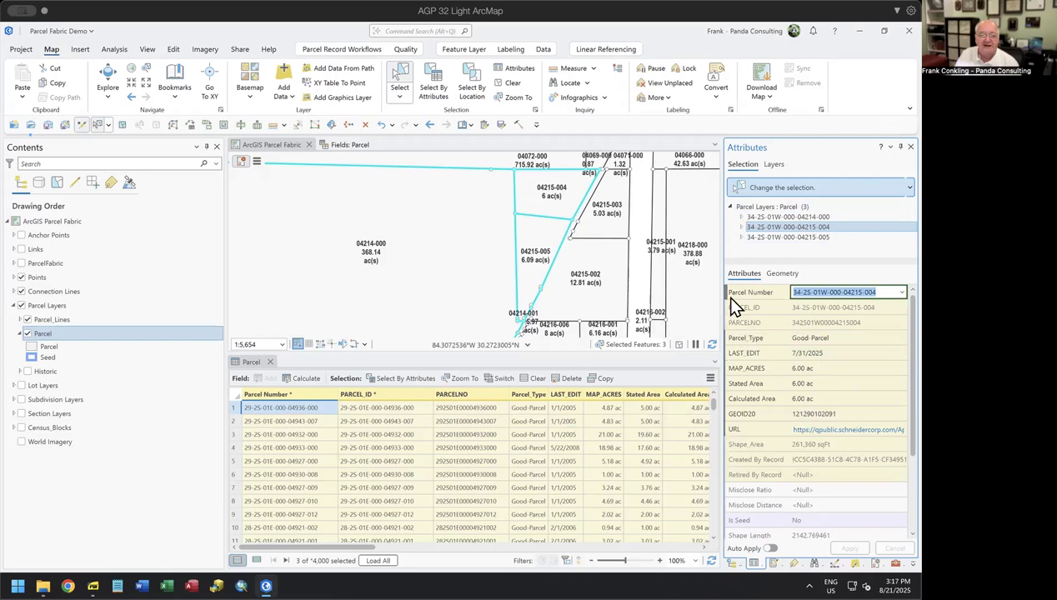
# - Start a new attribute selection on the Parcel layer with a Parcel Number clause and scan the list of existing values
pyautogui.click(404, 379)
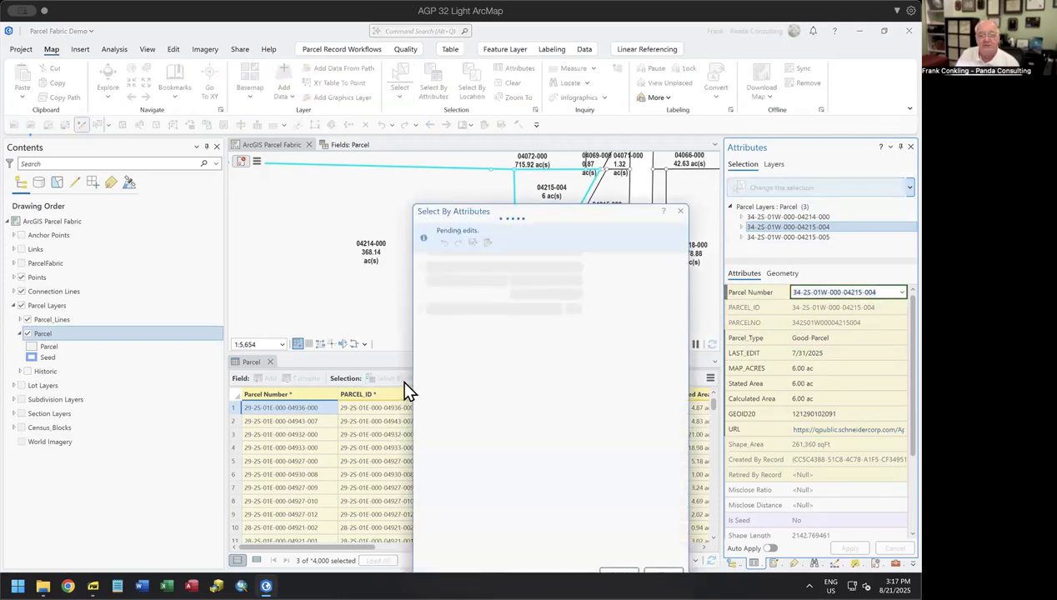
pyautogui.moveTo(562, 218); pyautogui.dragTo(476, 137)
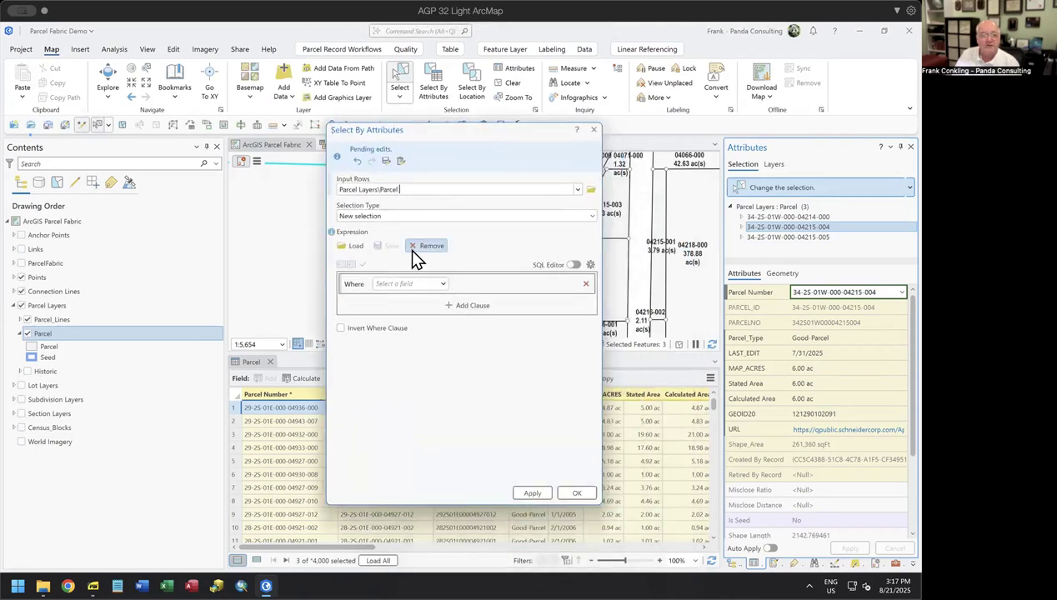
pyautogui.click(442, 285)
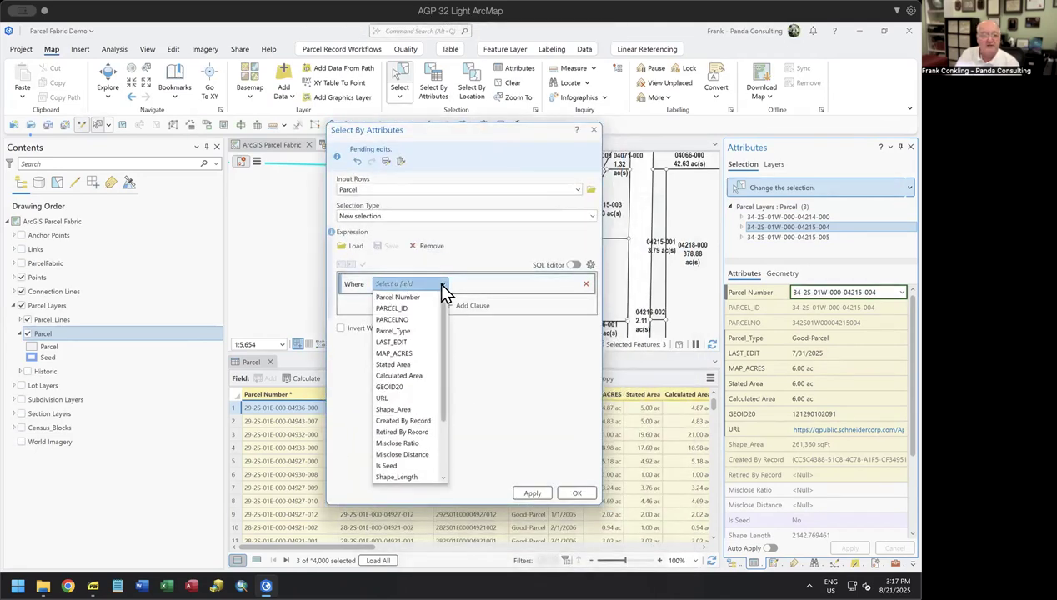
pyautogui.click(417, 298)
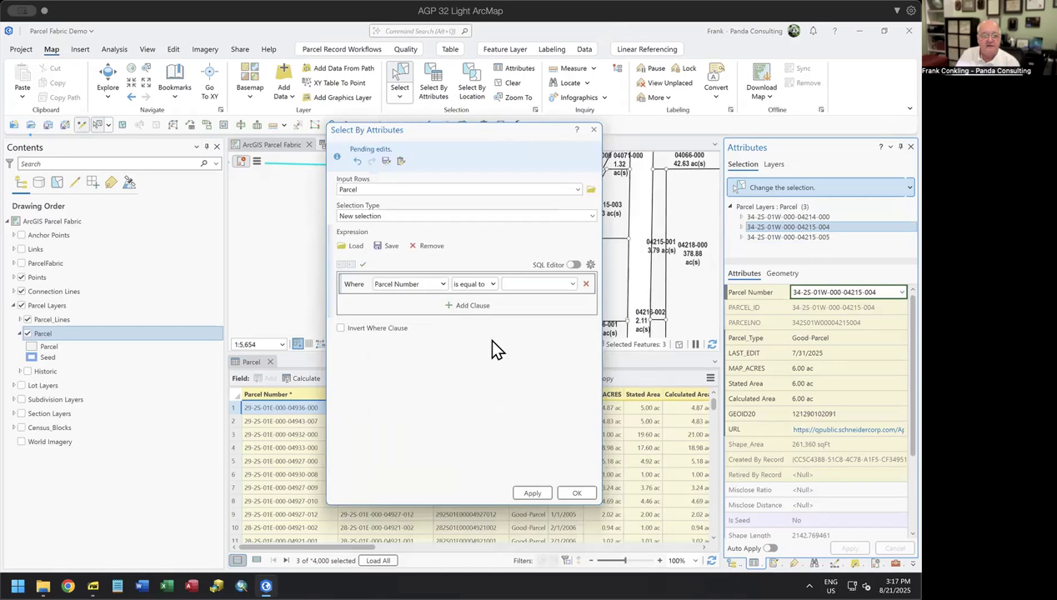
pyautogui.click(572, 284)
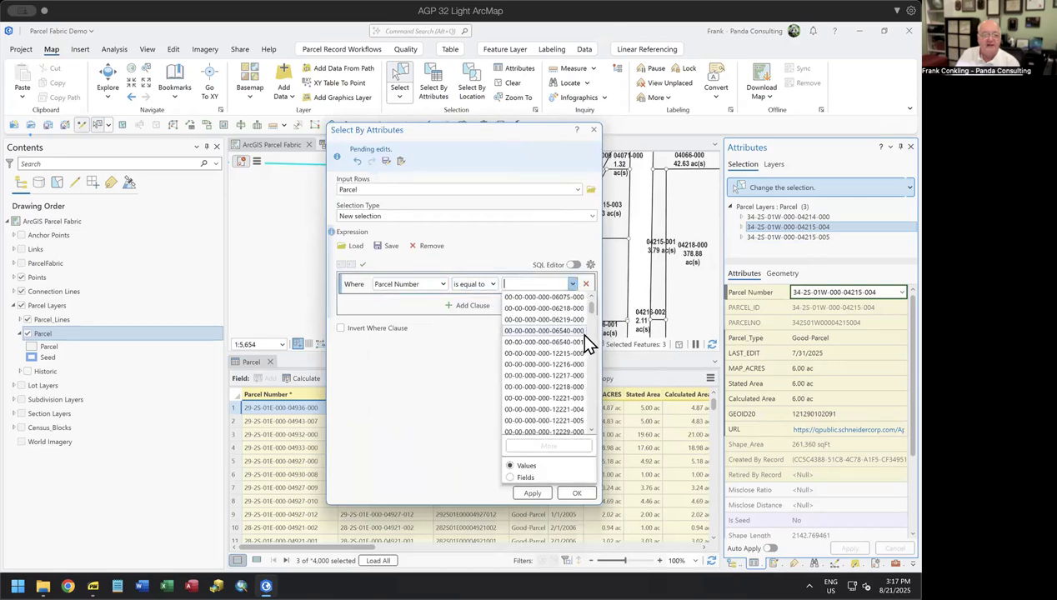
pyautogui.moveTo(592, 318); pyautogui.dragTo(584, 406)
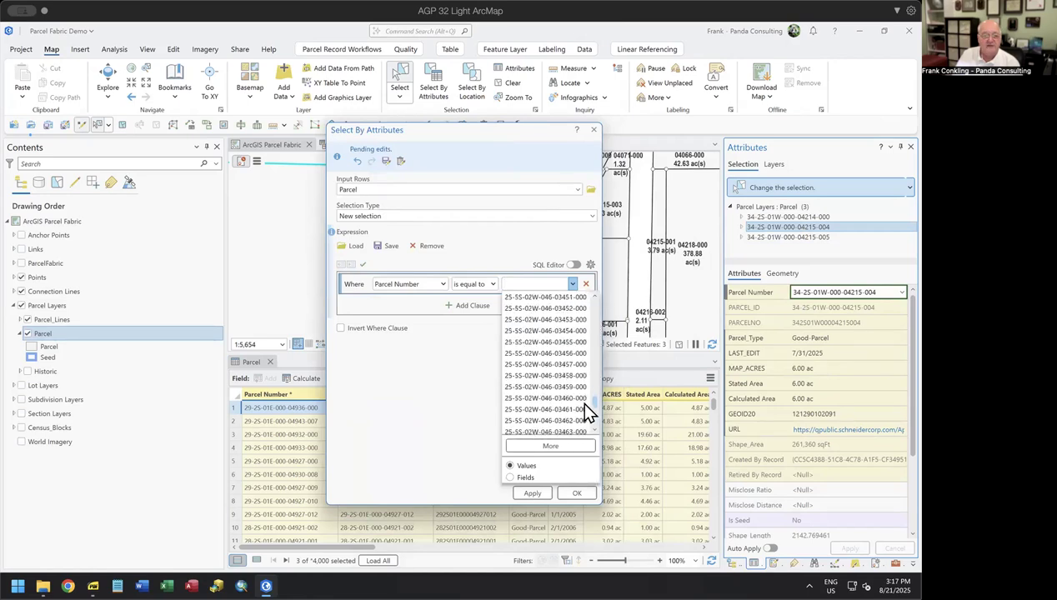
pyautogui.click(520, 284)
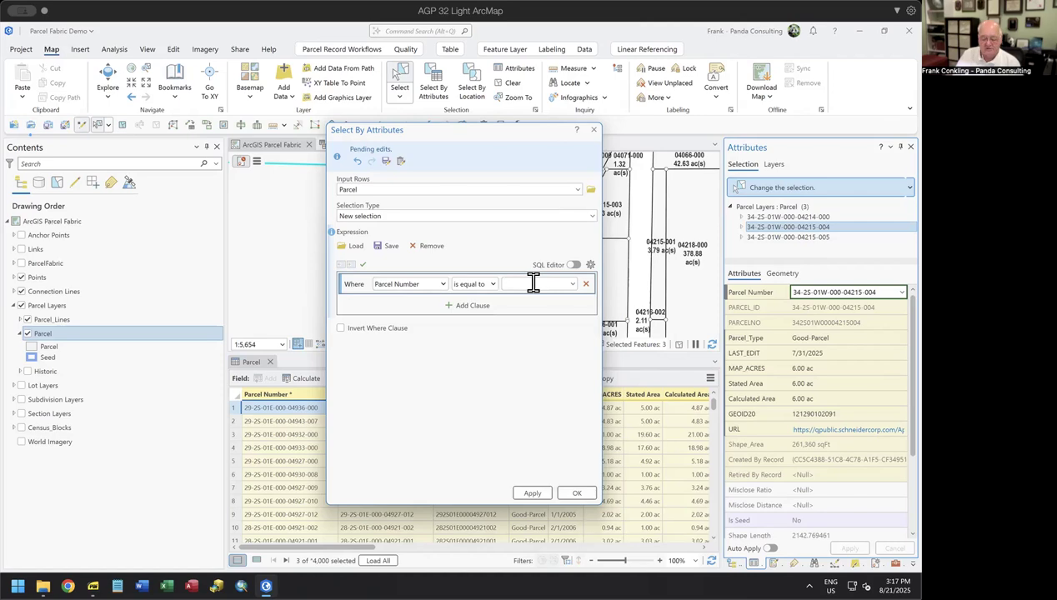
# - Try to select parcels whose Parcel Number contains the text 34-25-01W, and close the selection dialog
pyautogui.click(492, 283)
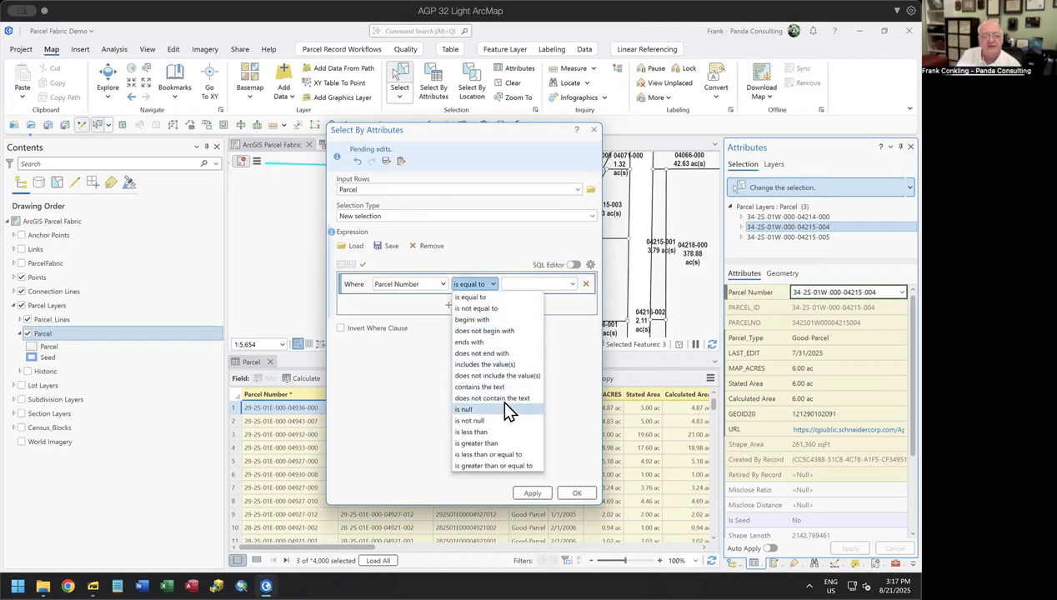
pyautogui.click(480, 386)
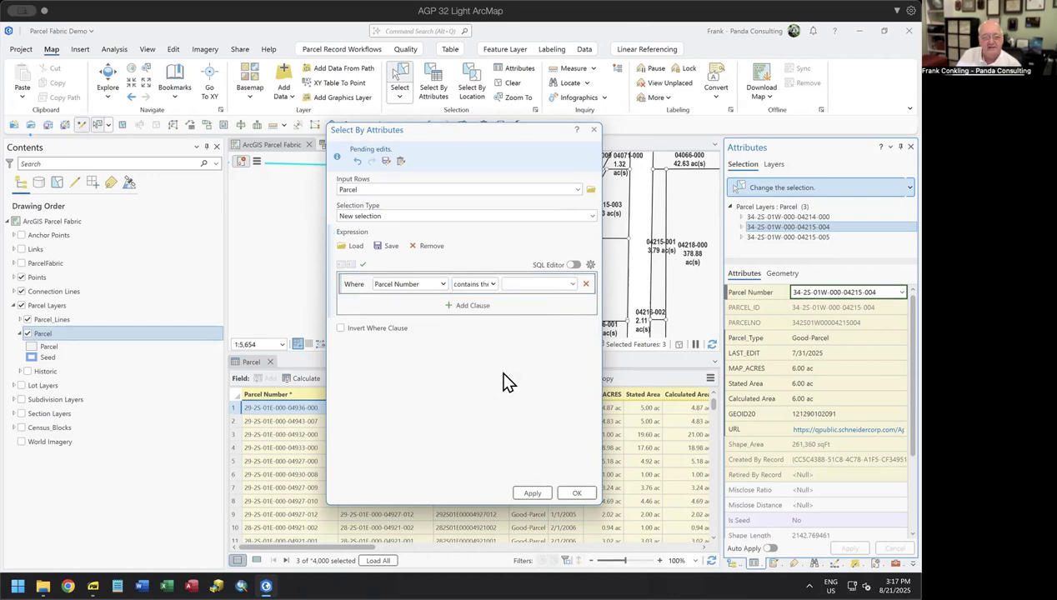
pyautogui.click(519, 284)
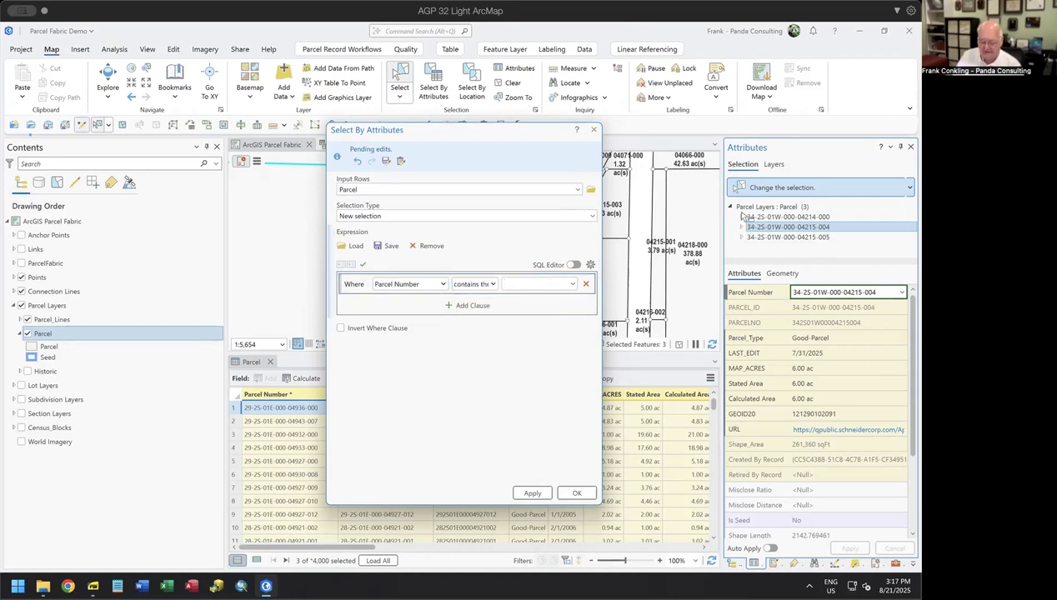
pyautogui.write('34-2S-01W')
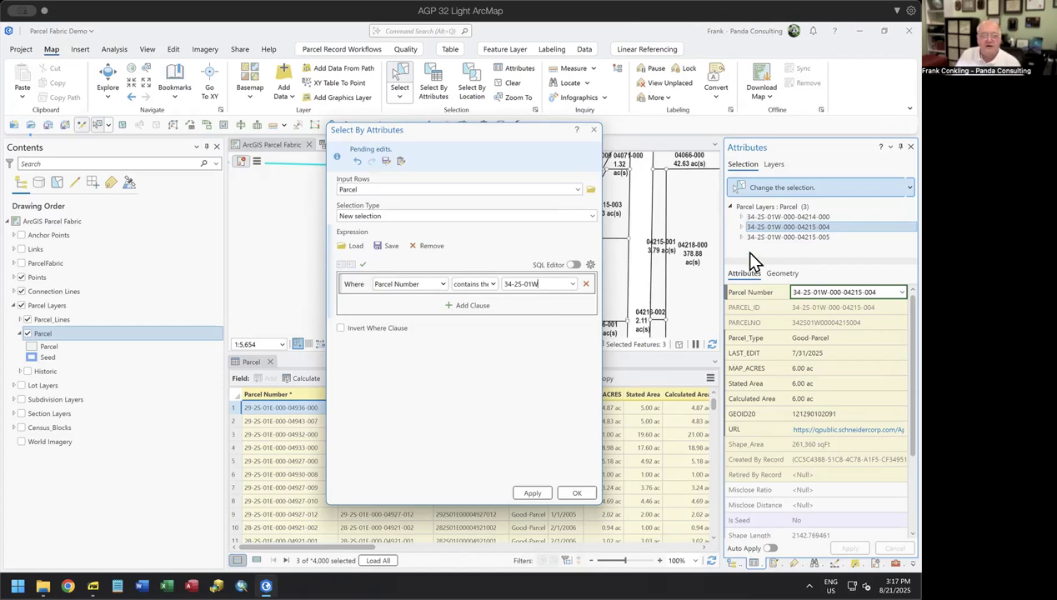
pyautogui.click(528, 495)
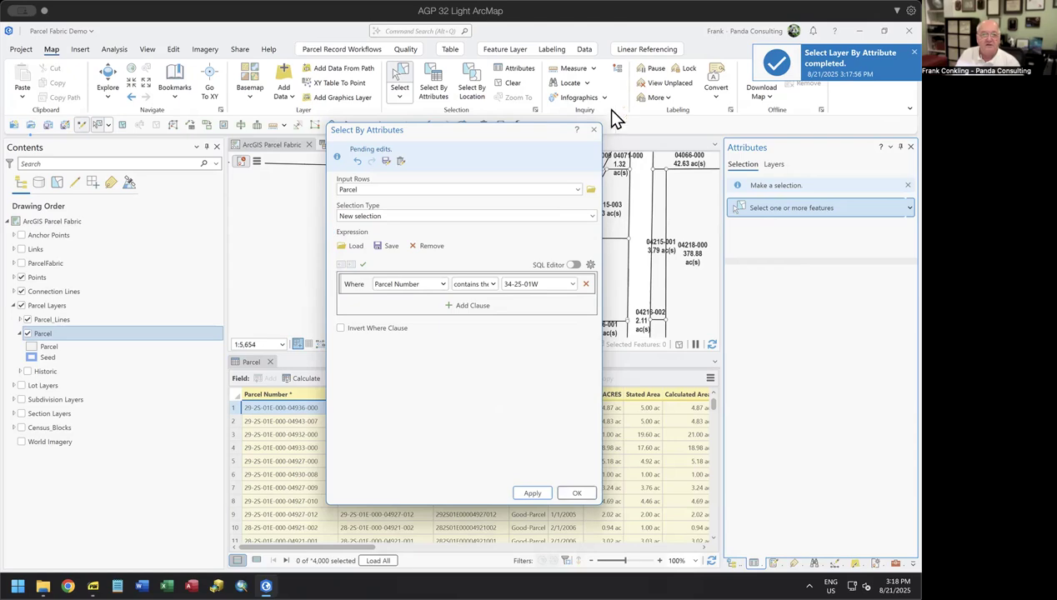
pyautogui.click(593, 129)
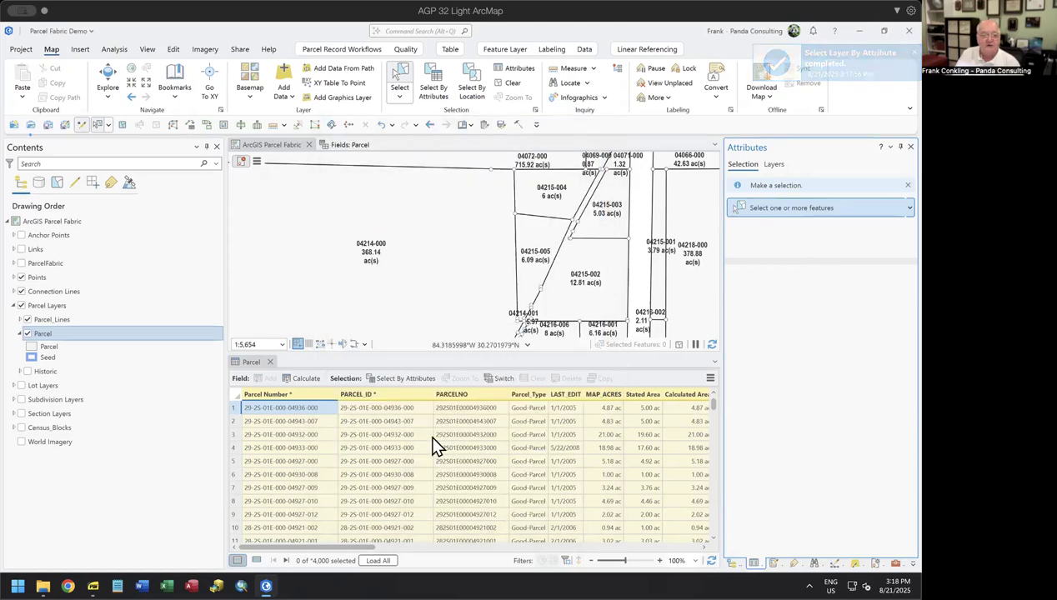
# - Select the features where parcels 04214-000, 04215-004 and 04215-005 meet, and limit the selection to the Parcel layer
pyautogui.moveTo(485, 192); pyautogui.dragTo(523, 236)
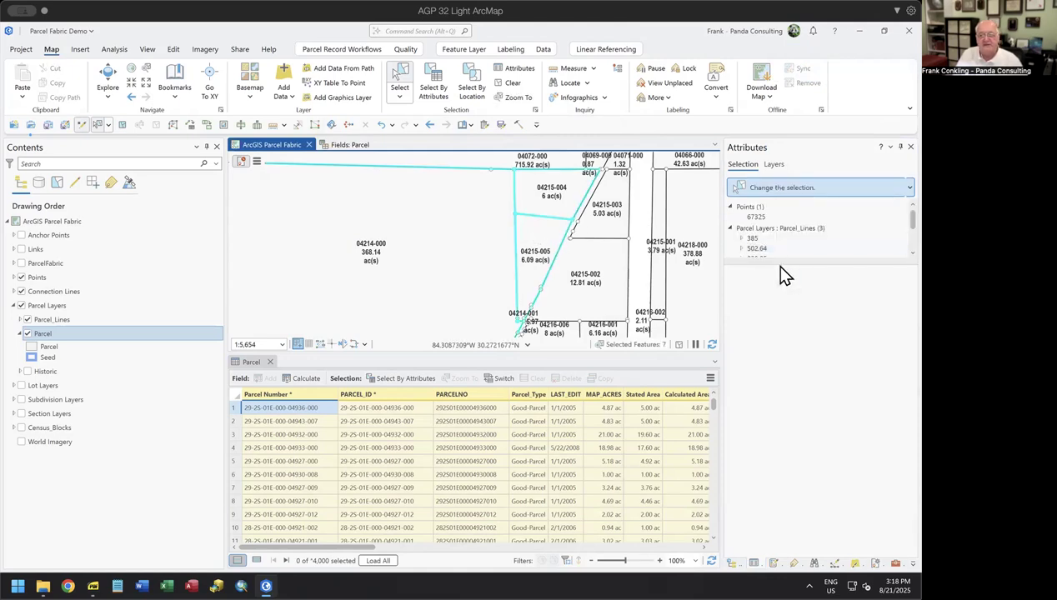
pyautogui.scroll(-2, 771, 226)
pyautogui.rightClick(776, 225)
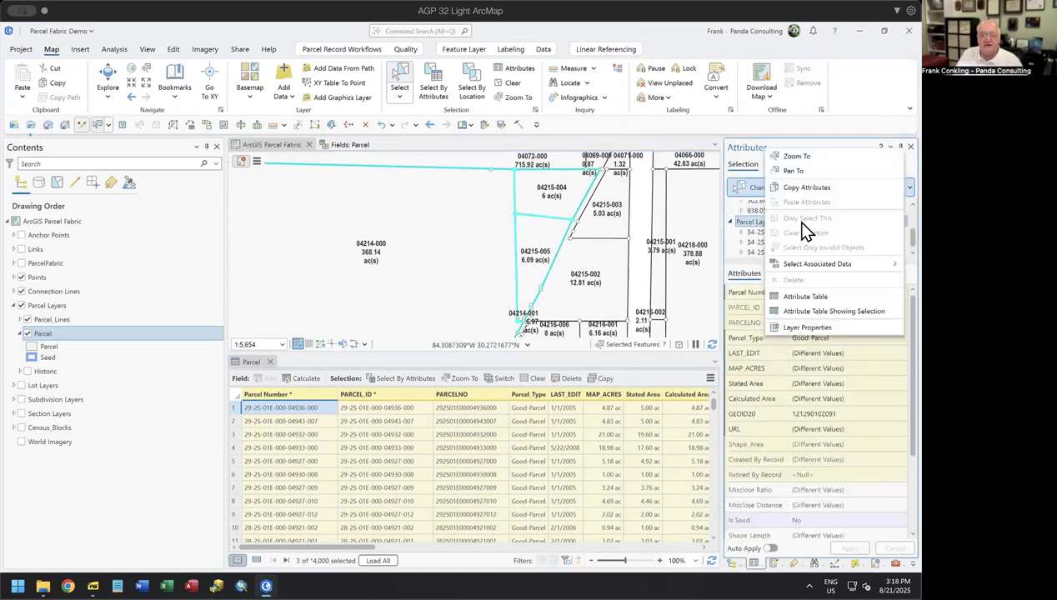
pyautogui.click(804, 219)
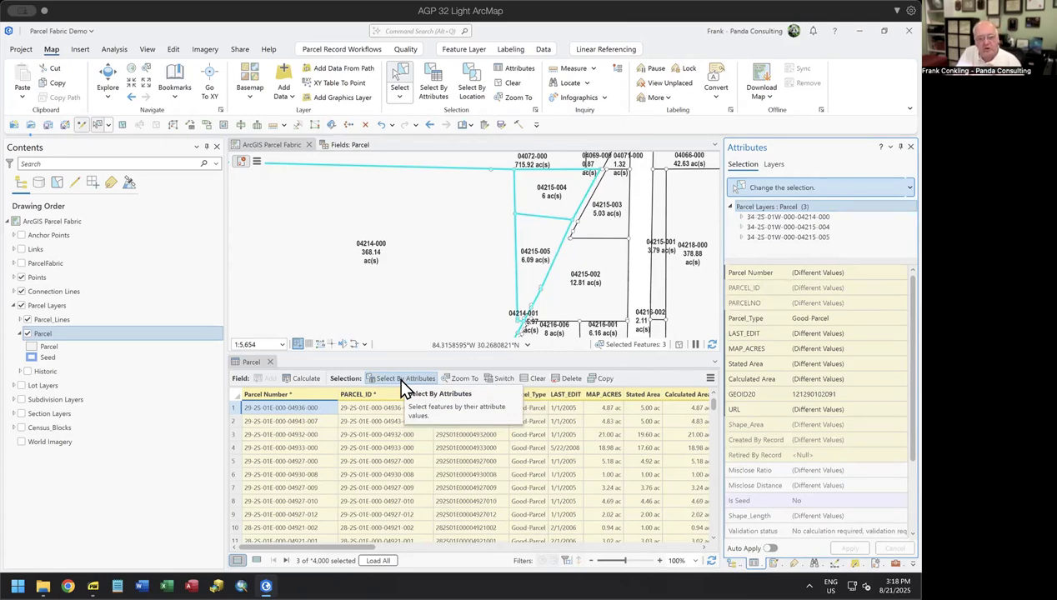
# - Open Find and Replace in the Parcel table and try different fields as the search target, ending with Parcel Number
pyautogui.click(709, 379)
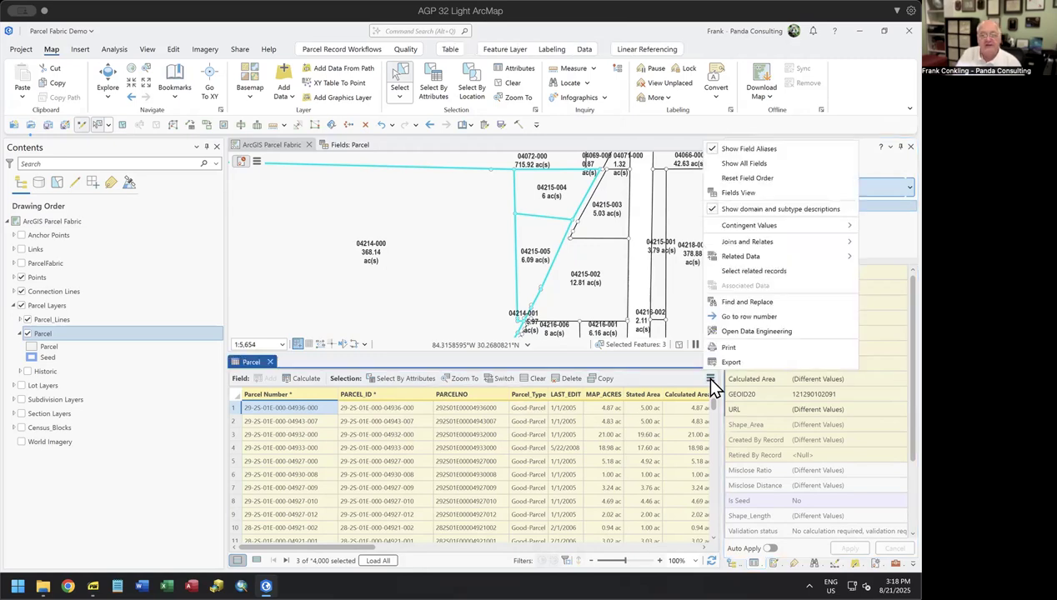
pyautogui.click(759, 305)
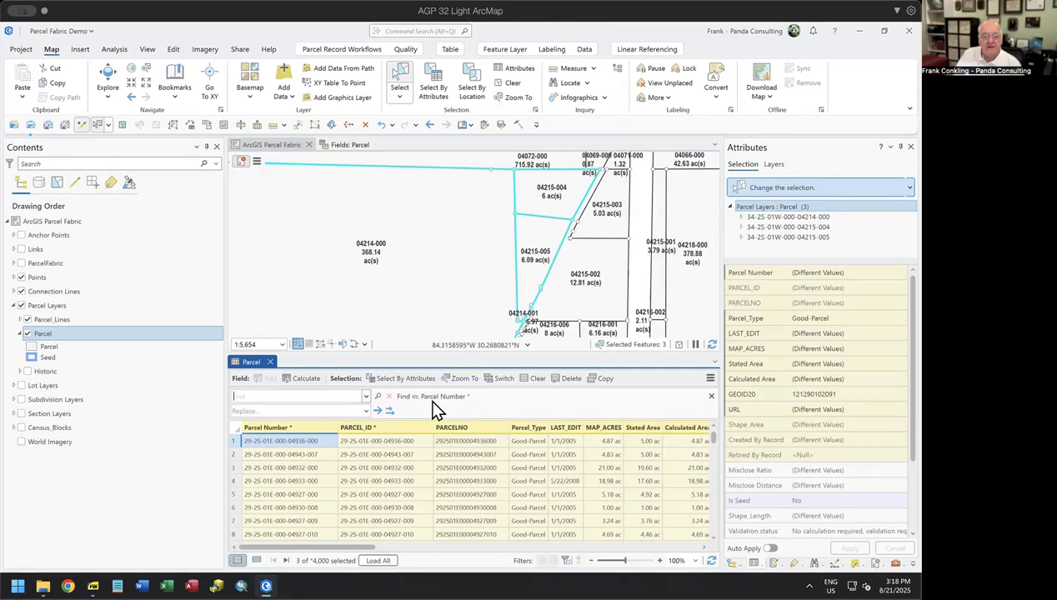
pyautogui.click(293, 425)
pyautogui.click(385, 427)
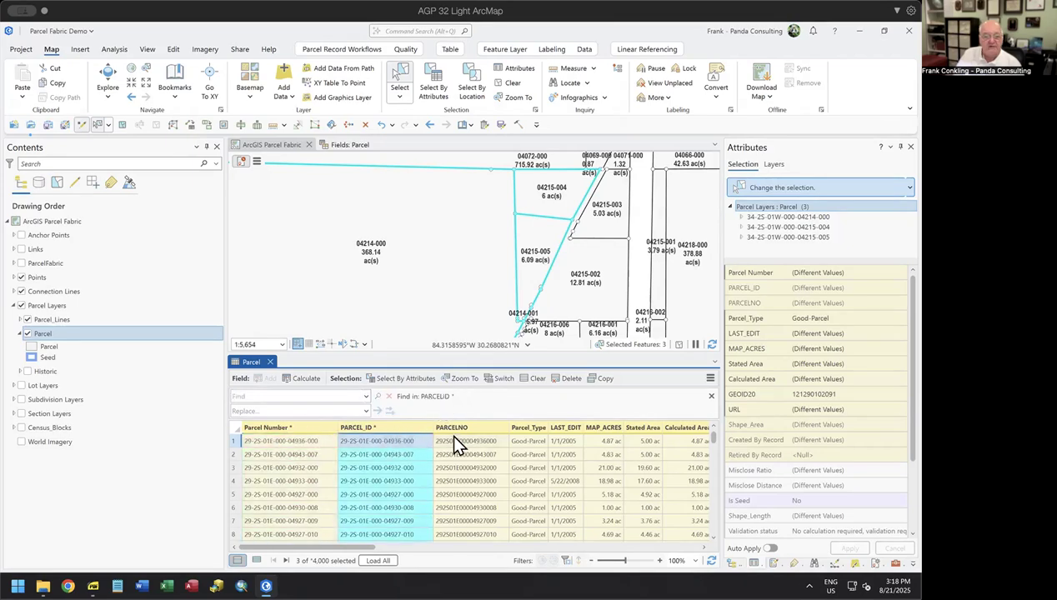
pyautogui.click(463, 429)
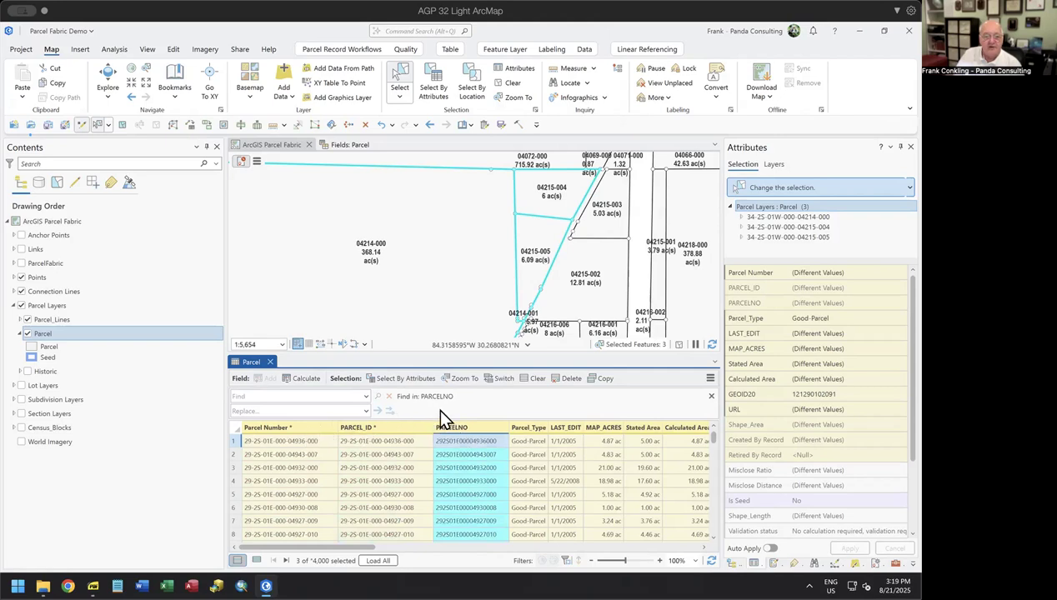
pyautogui.click(528, 427)
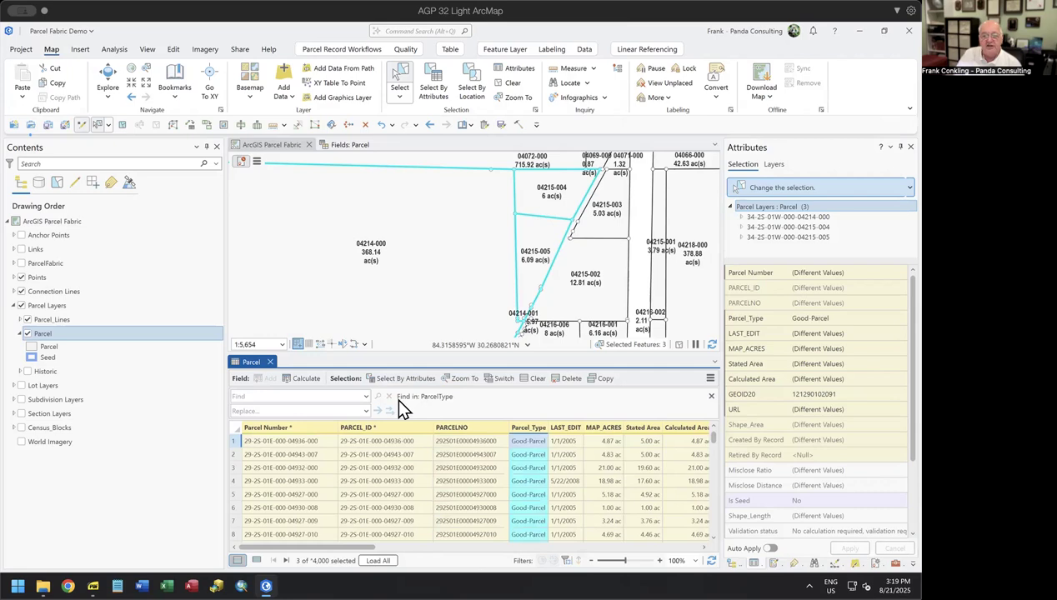
pyautogui.click(567, 430)
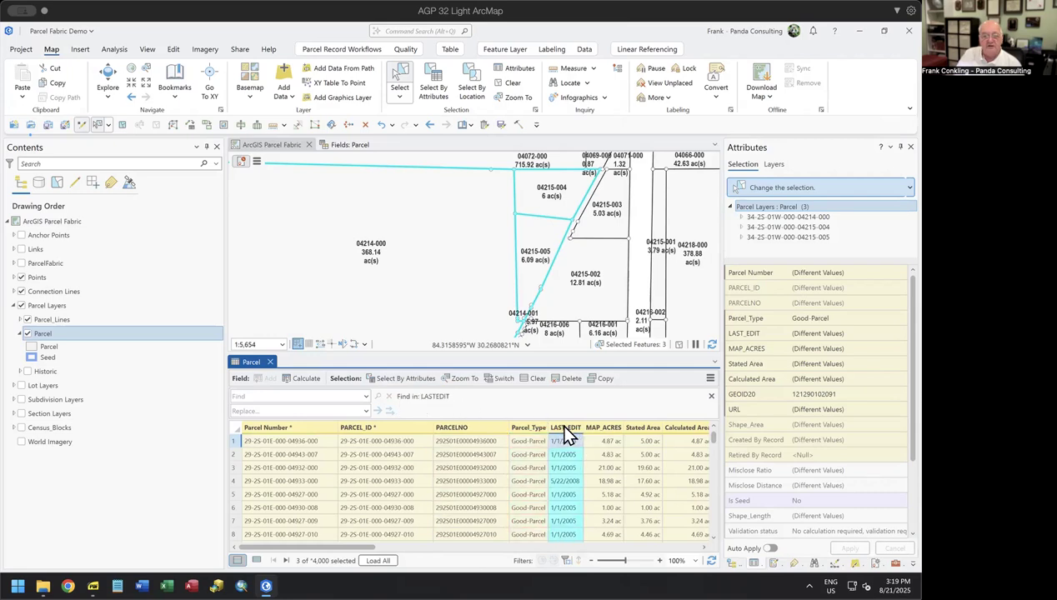
pyautogui.click(607, 428)
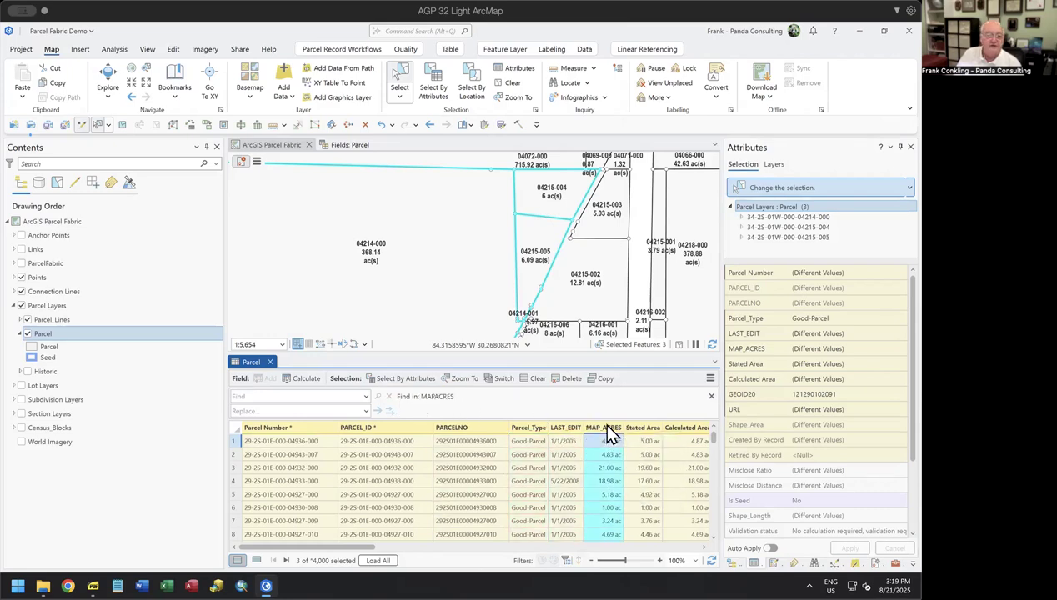
pyautogui.click(281, 428)
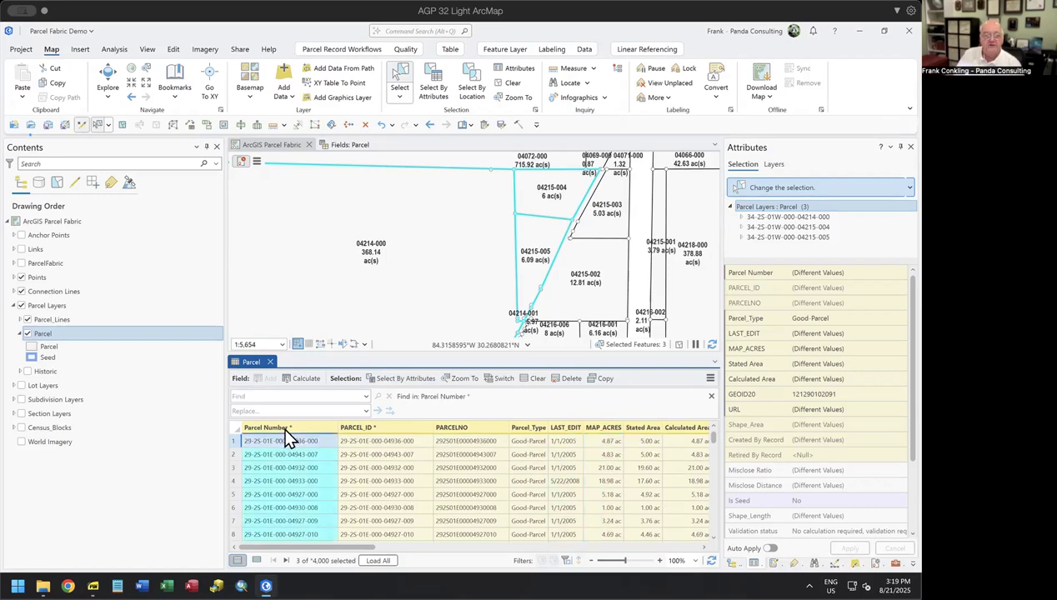
# - Search the Parcel Number field for 29-25-01E, then clear the search to list all the parcels again
pyautogui.click(264, 397)
pyautogui.write('29-')
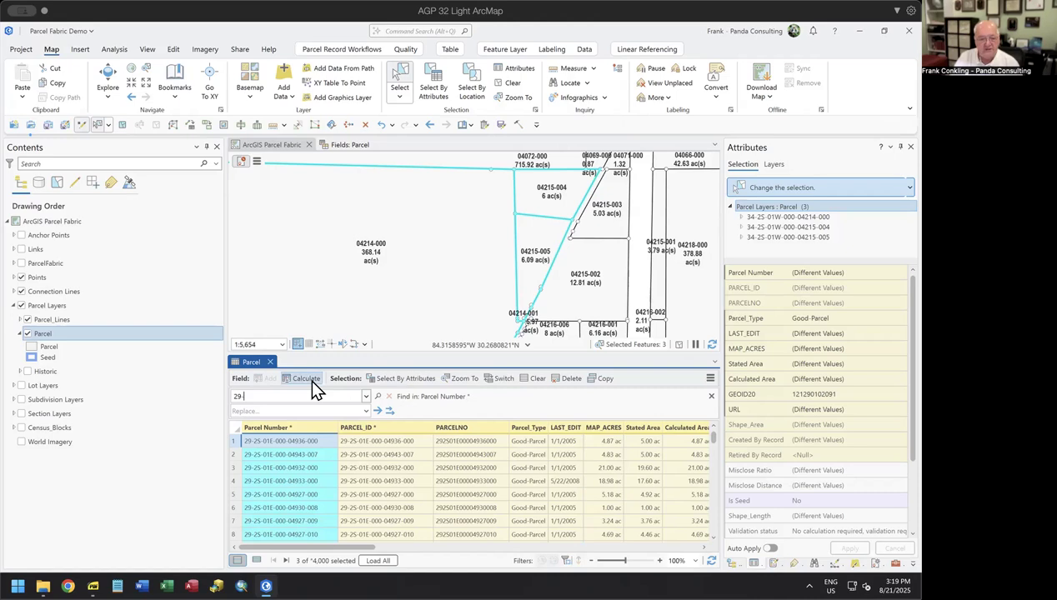
pyautogui.write('25-')
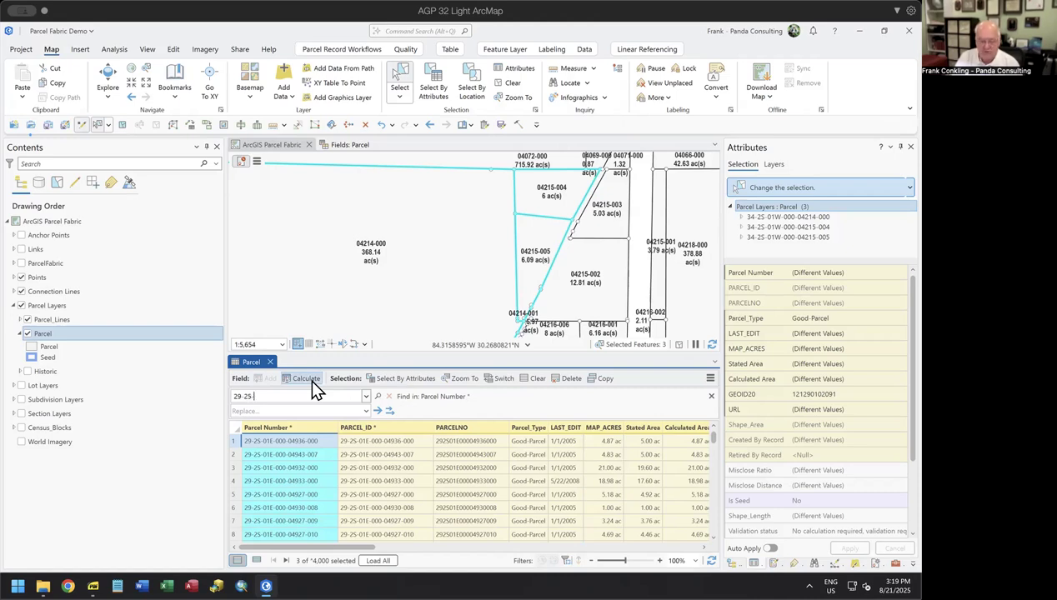
pyautogui.write('01E')
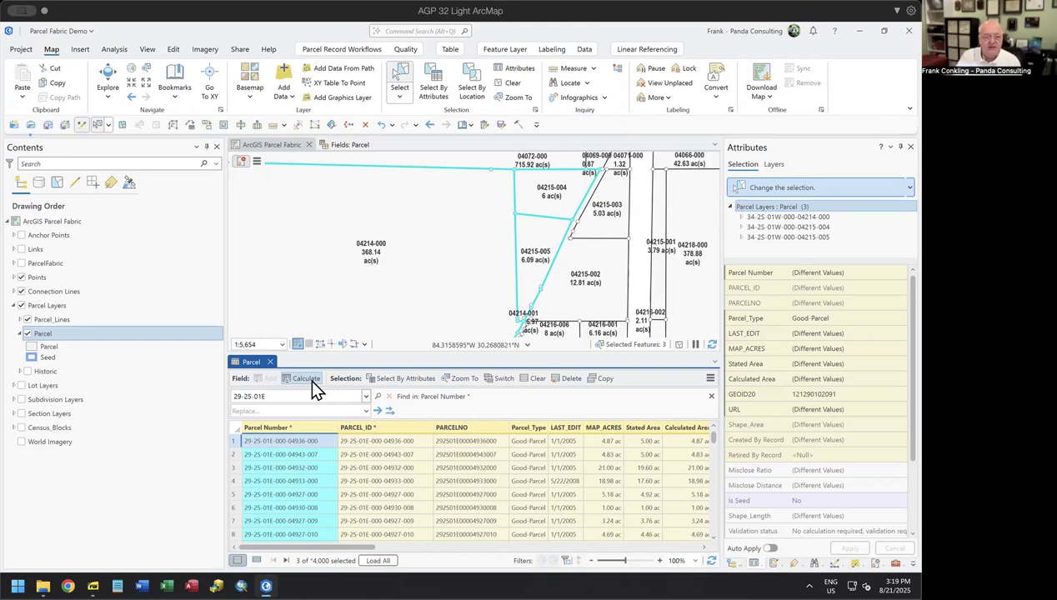
pyautogui.click(377, 400)
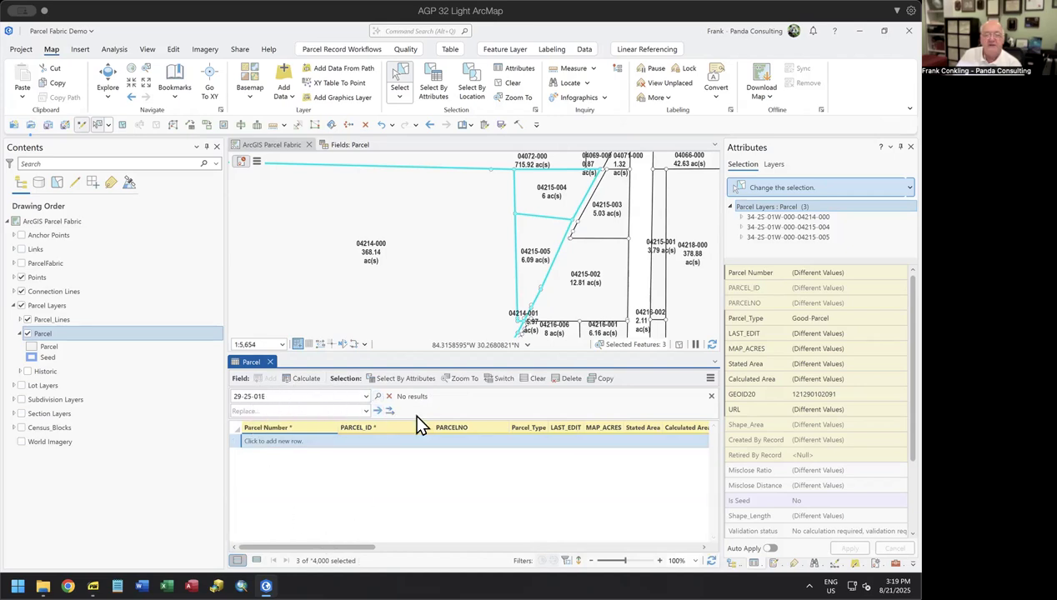
pyautogui.moveTo(408, 432)
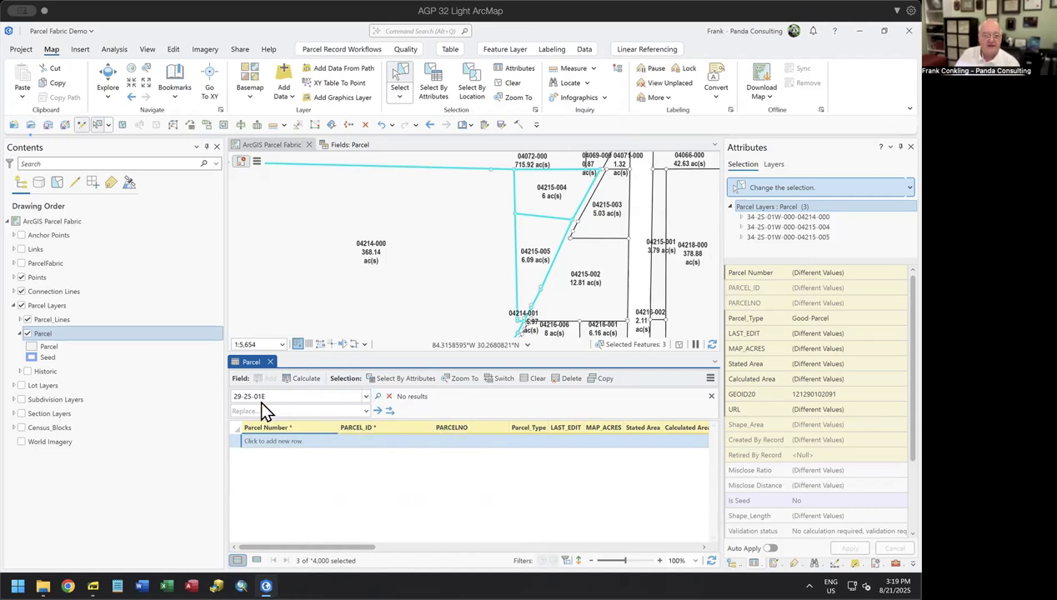
pyautogui.click(388, 396)
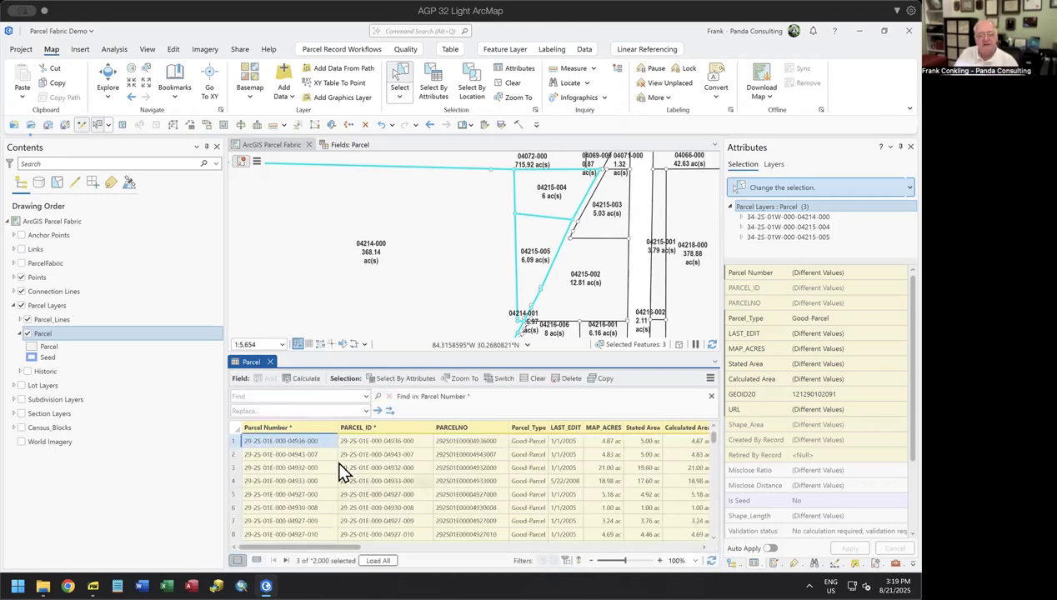
# - Search the PARCELNO field of the Parcel table for 292501
pyautogui.click(477, 427)
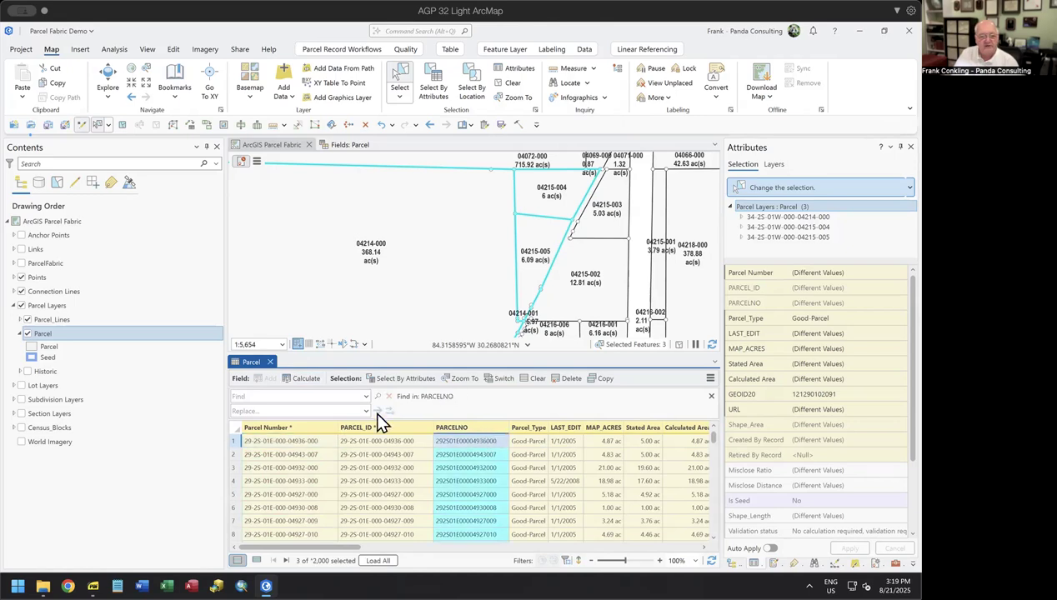
pyautogui.click(312, 396)
pyautogui.write('292501')
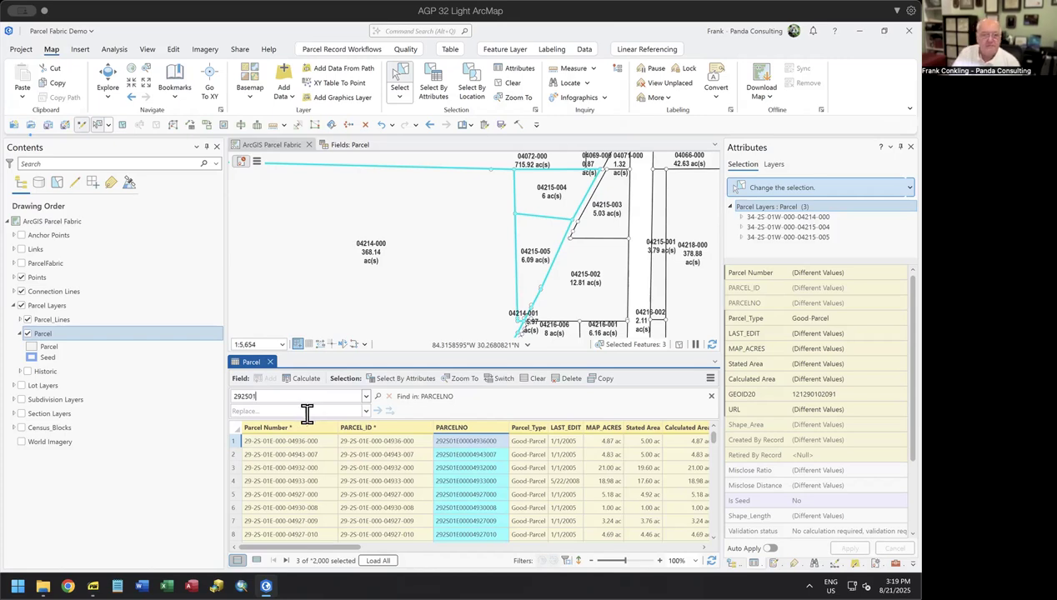
pyautogui.click(377, 396)
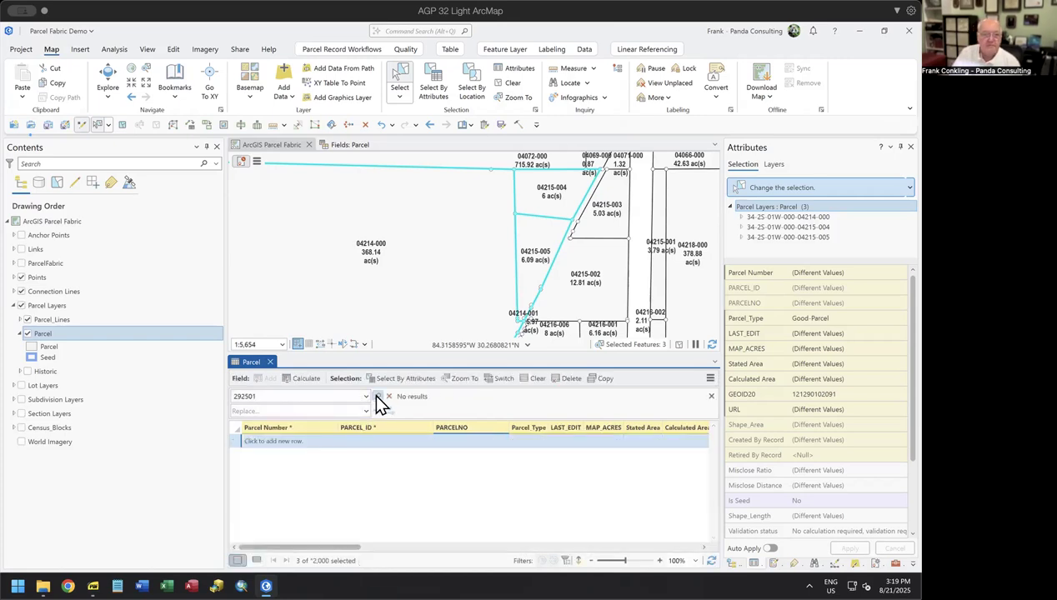
# - Search the PARCELNO field of the Parcel table for 292501*, then clear the search and reselect a PARCELNO cell
pyautogui.click(329, 396)
pyautogui.click(291, 396)
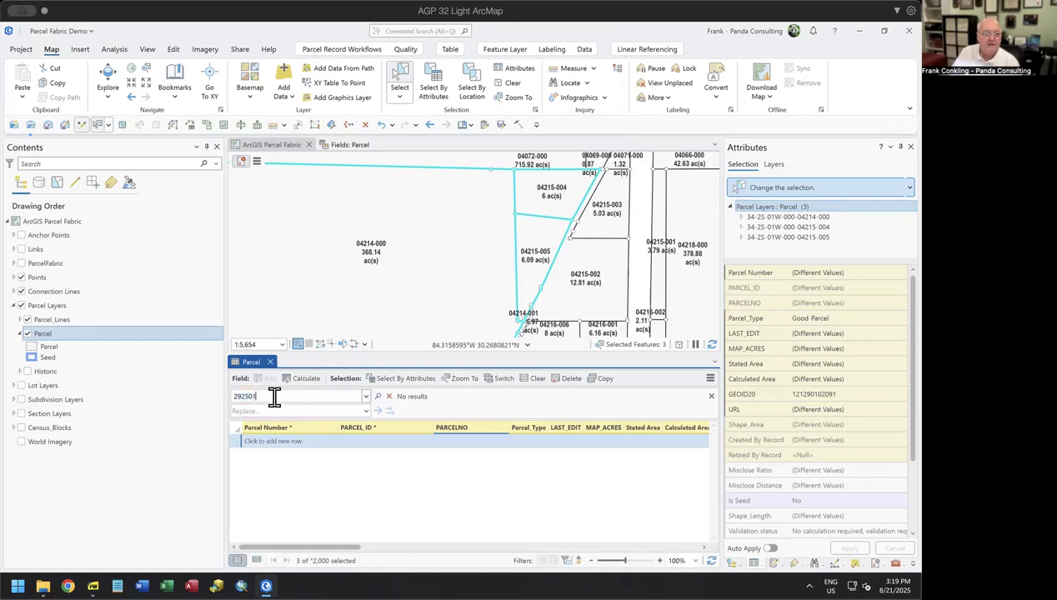
pyautogui.write('*')
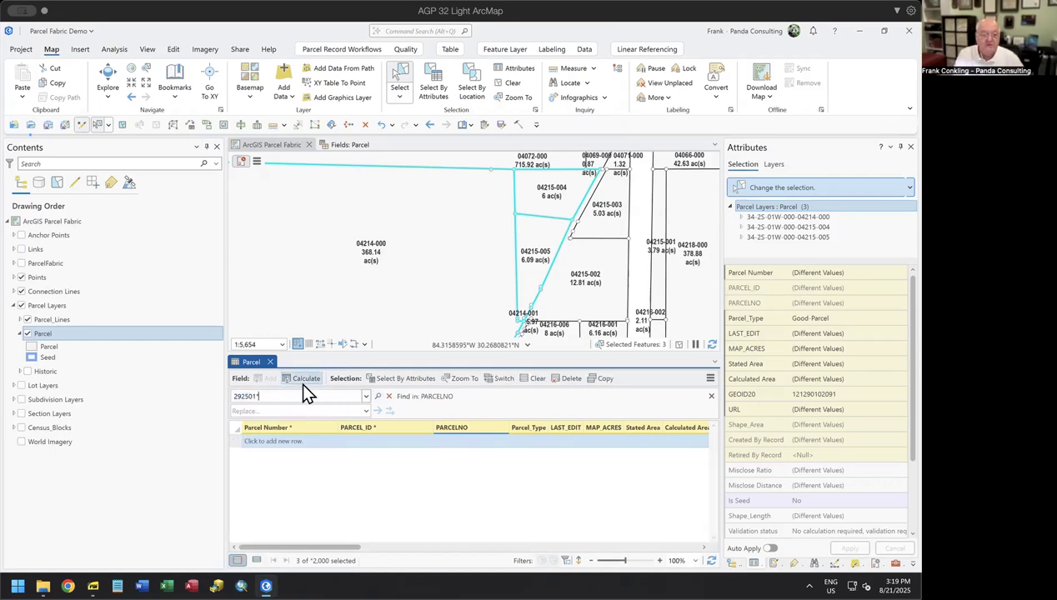
pyautogui.click(377, 396)
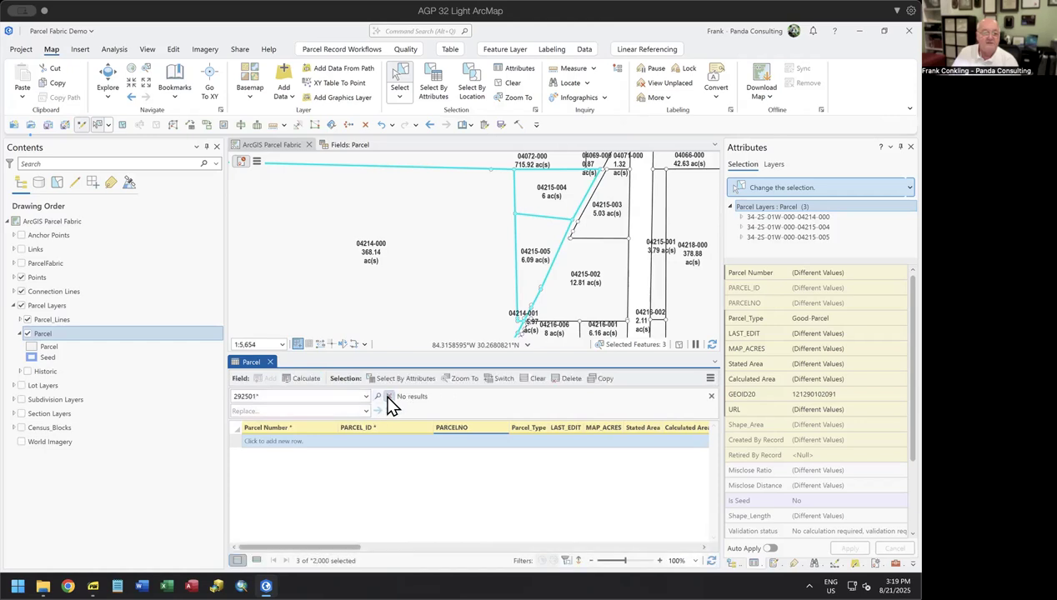
pyautogui.click(386, 397)
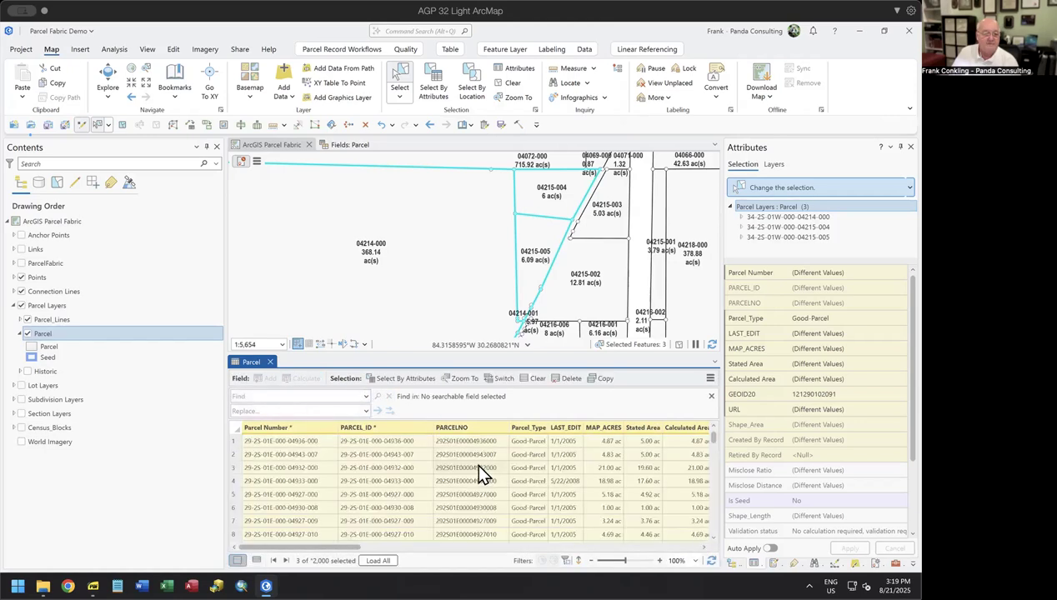
pyautogui.click(438, 487)
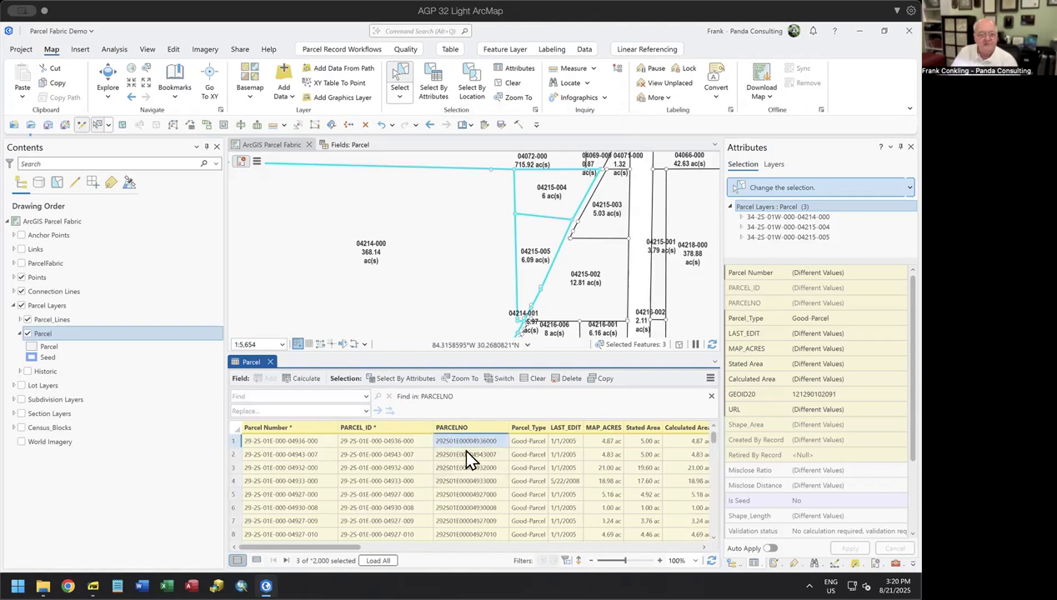
# - Search the Parcel_Type field of the Parcel table for Good Parcel, then clear the search and reselect the Parcel_Type field
pyautogui.click(292, 428)
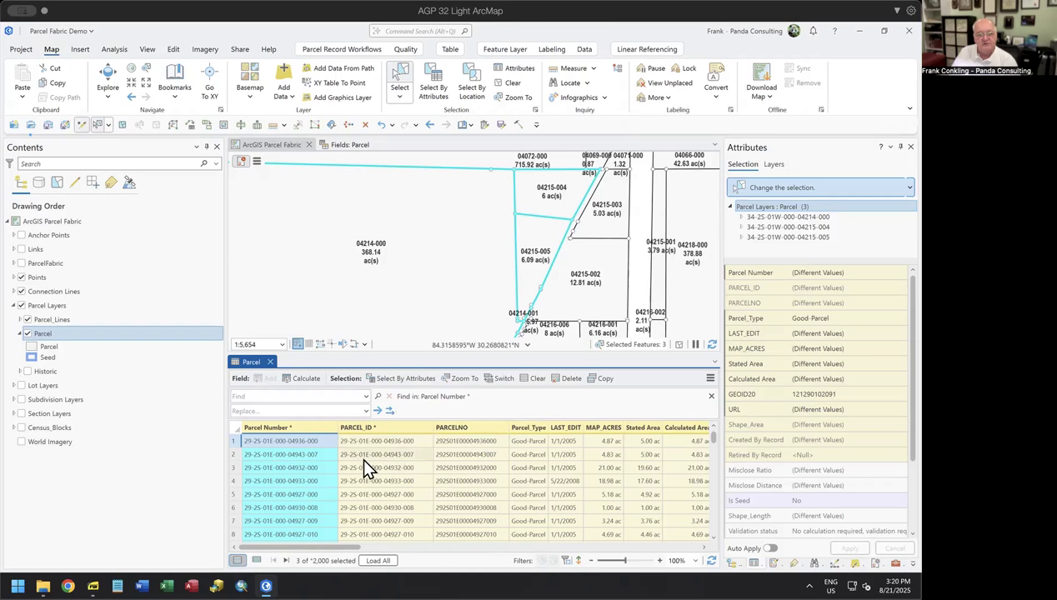
pyautogui.click(526, 429)
pyautogui.click(315, 396)
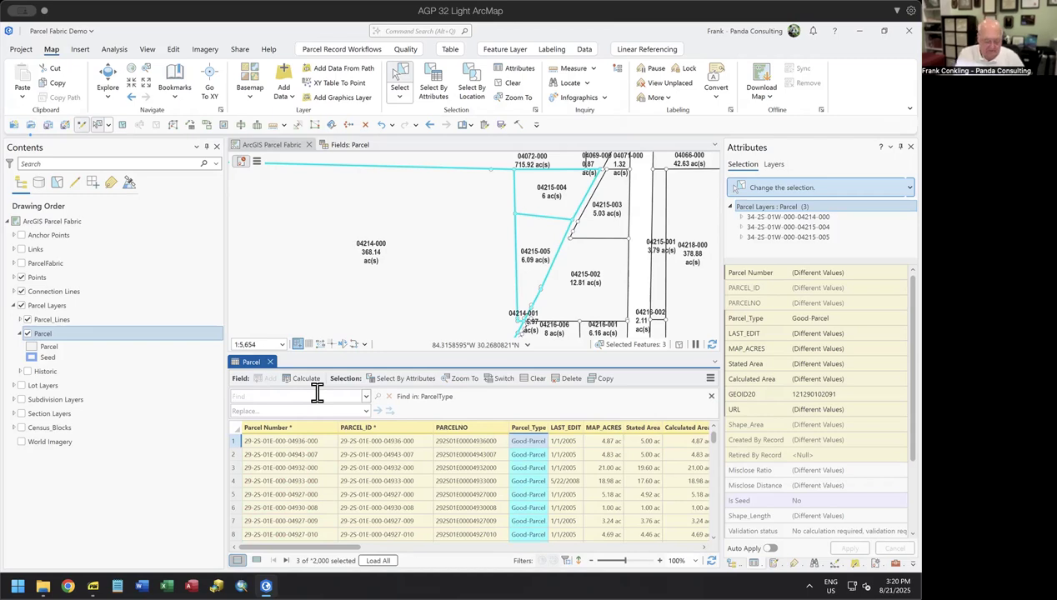
pyautogui.write('Good')
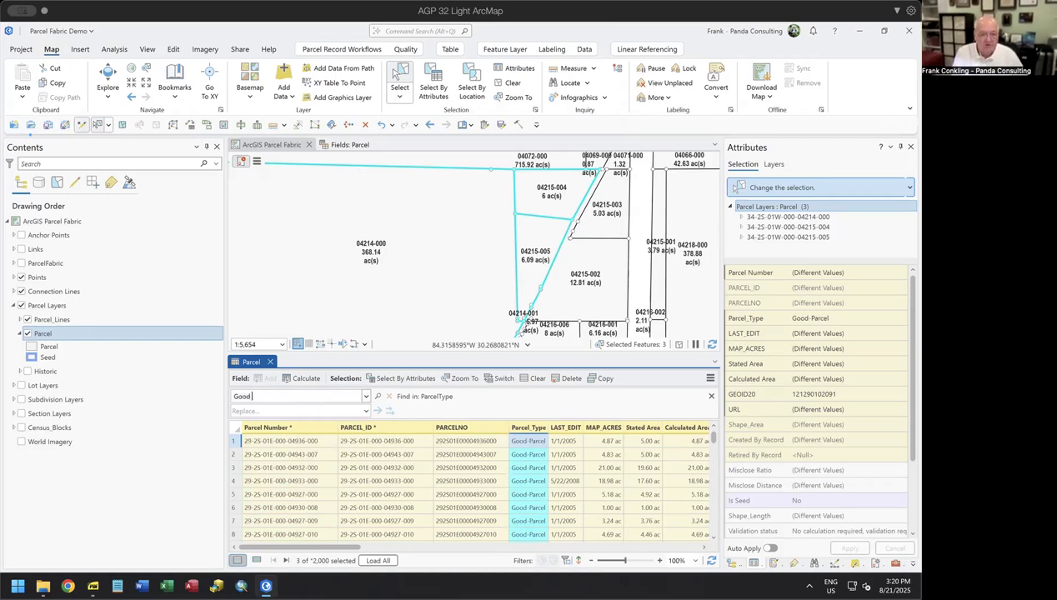
pyautogui.write(' Parcel')
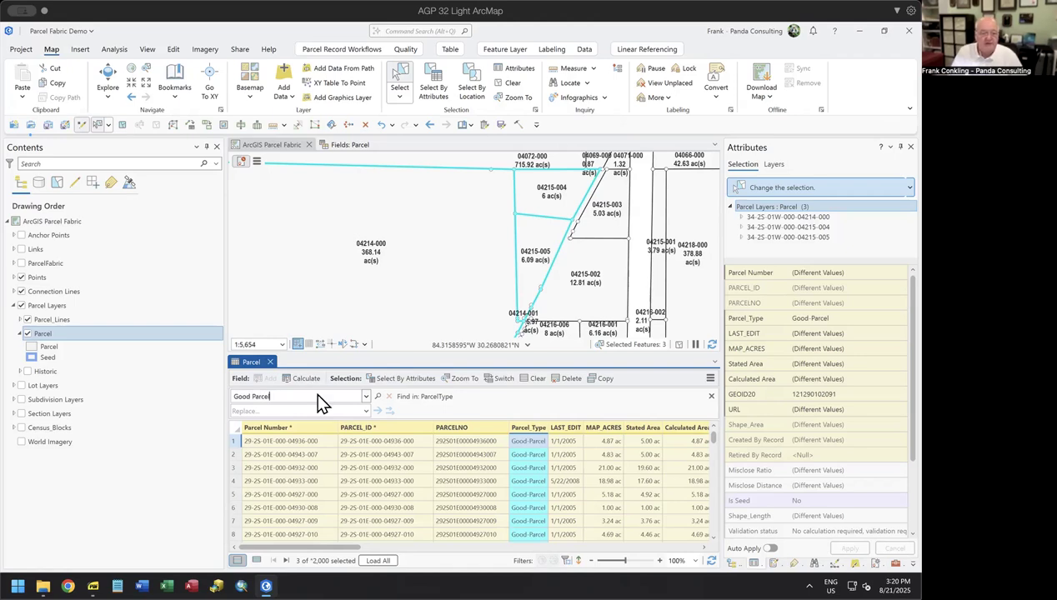
pyautogui.press('Return')
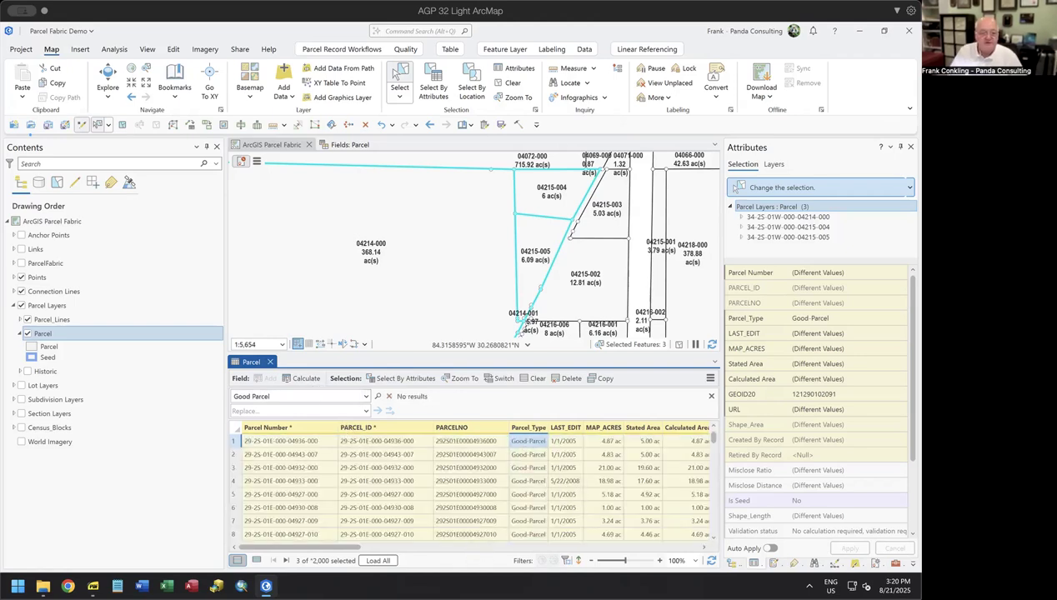
pyautogui.click(389, 396)
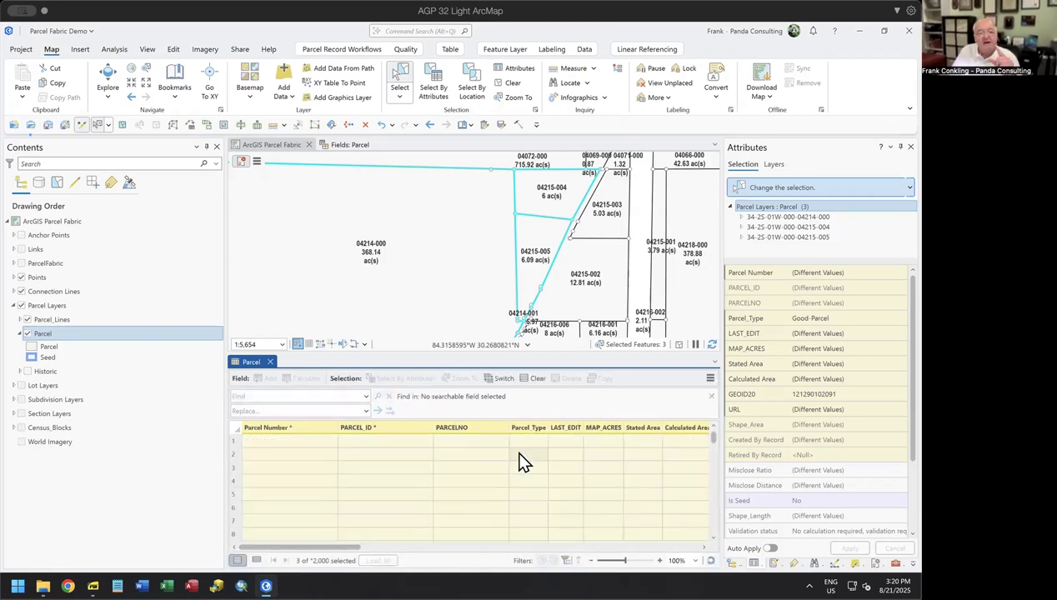
pyautogui.click(519, 455)
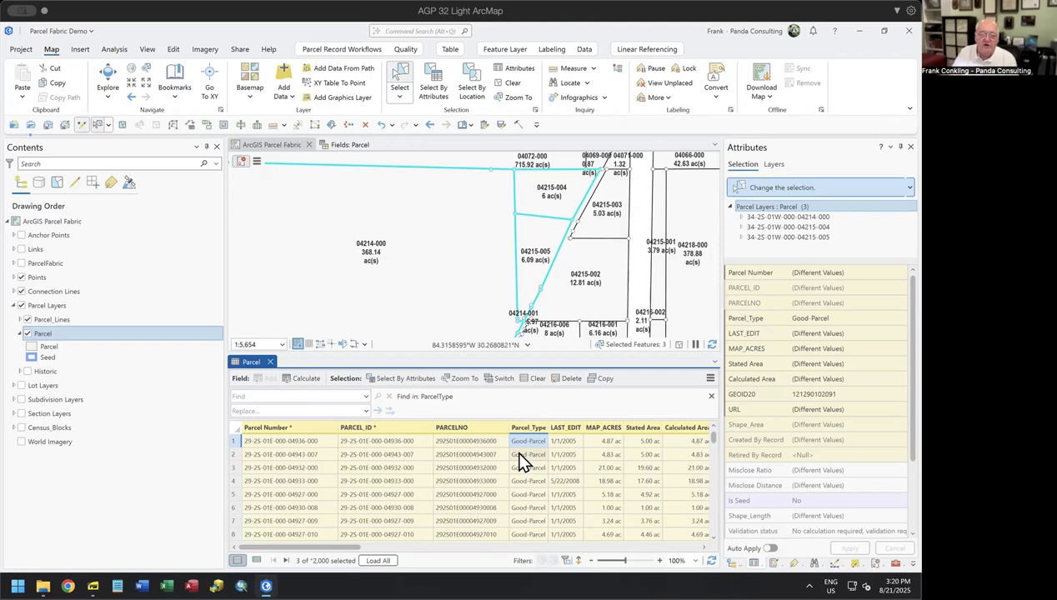
# - Open the Calculate Field geoprocessing tool with Parcel Layers\Parcel as the input table and Parcel Number as the field to calculate
pyautogui.click(794, 216)
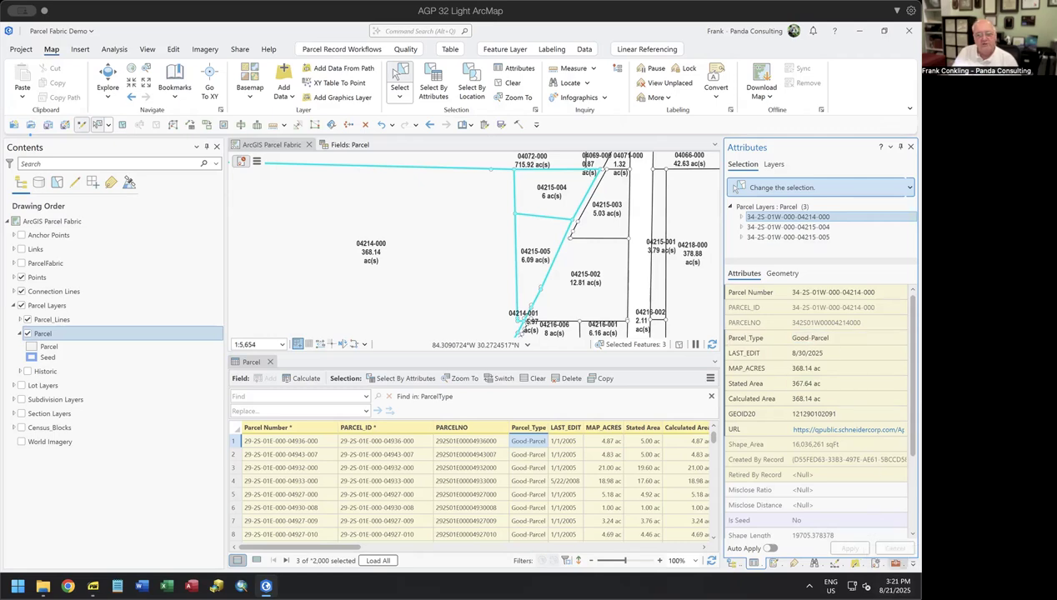
pyautogui.click(895, 563)
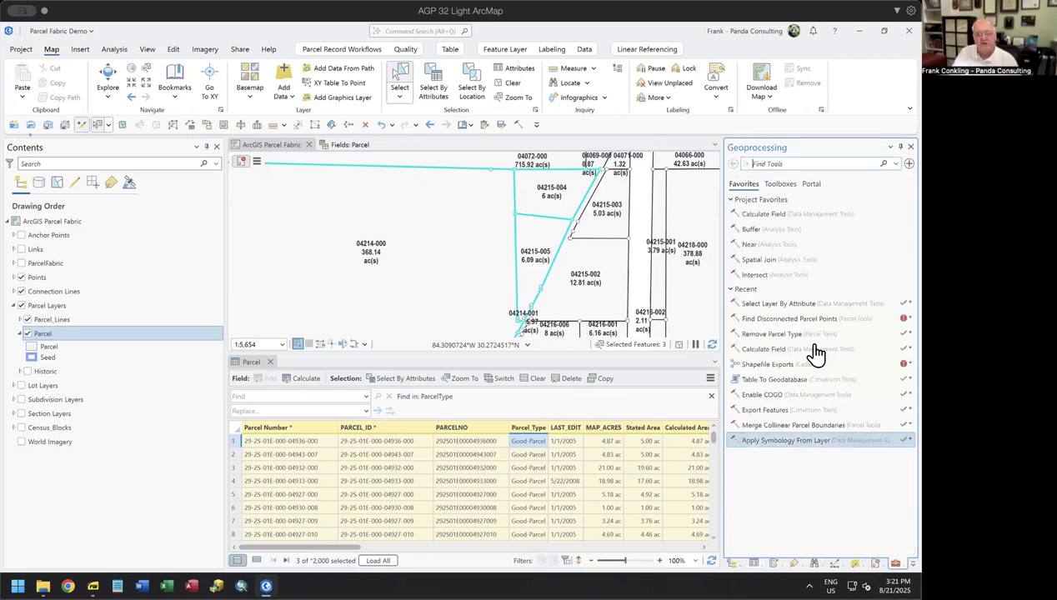
pyautogui.click(779, 213)
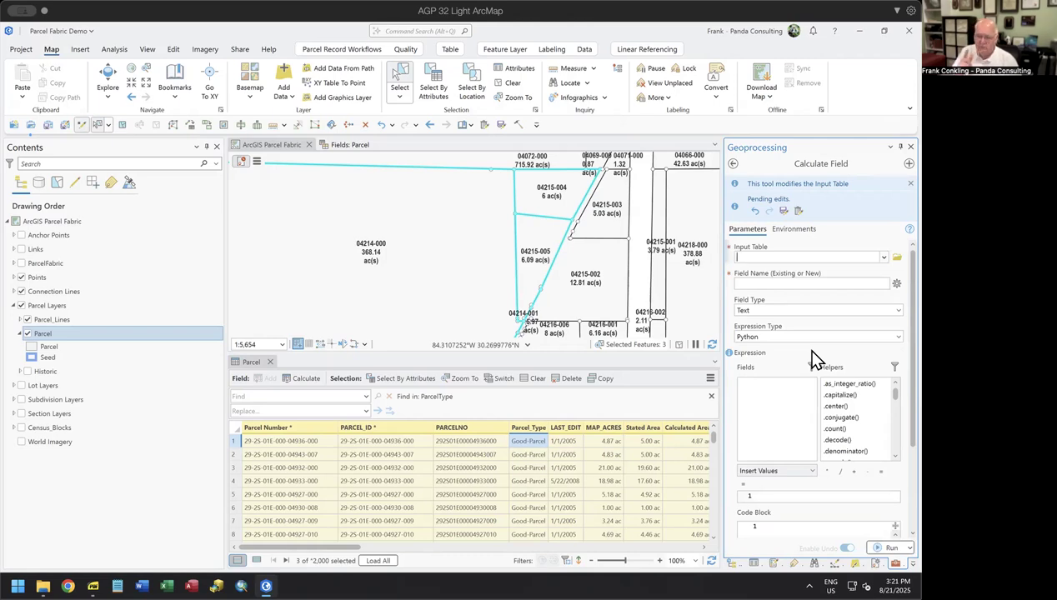
pyautogui.click(875, 257)
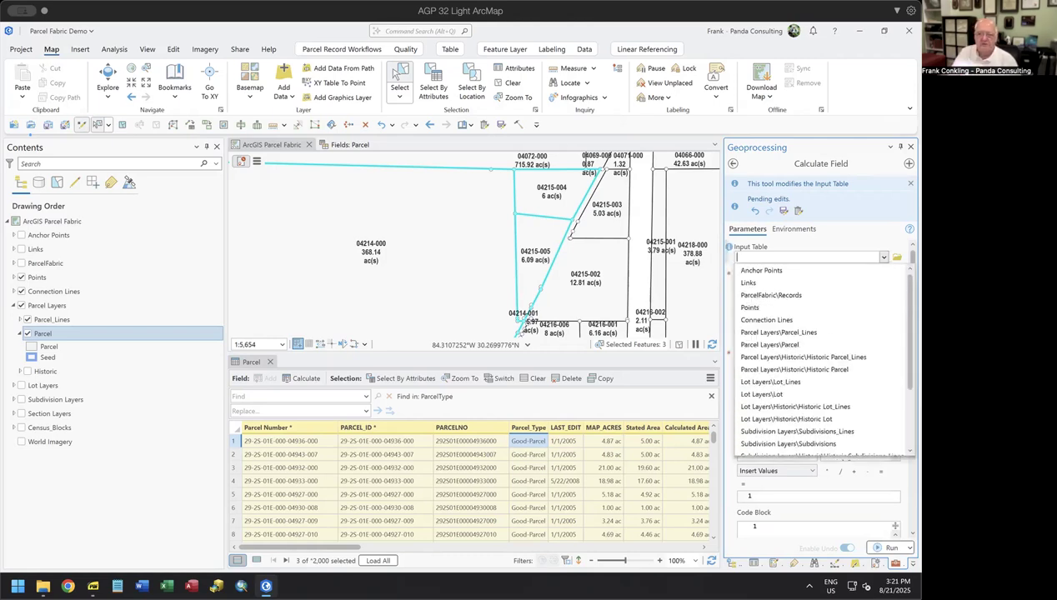
pyautogui.click(783, 345)
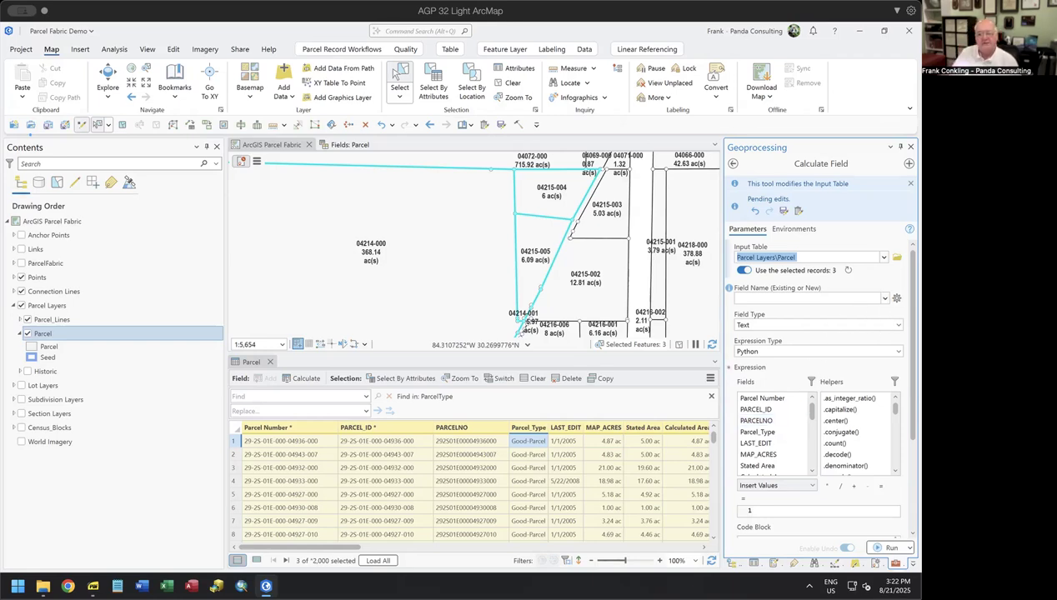
pyautogui.click(884, 298)
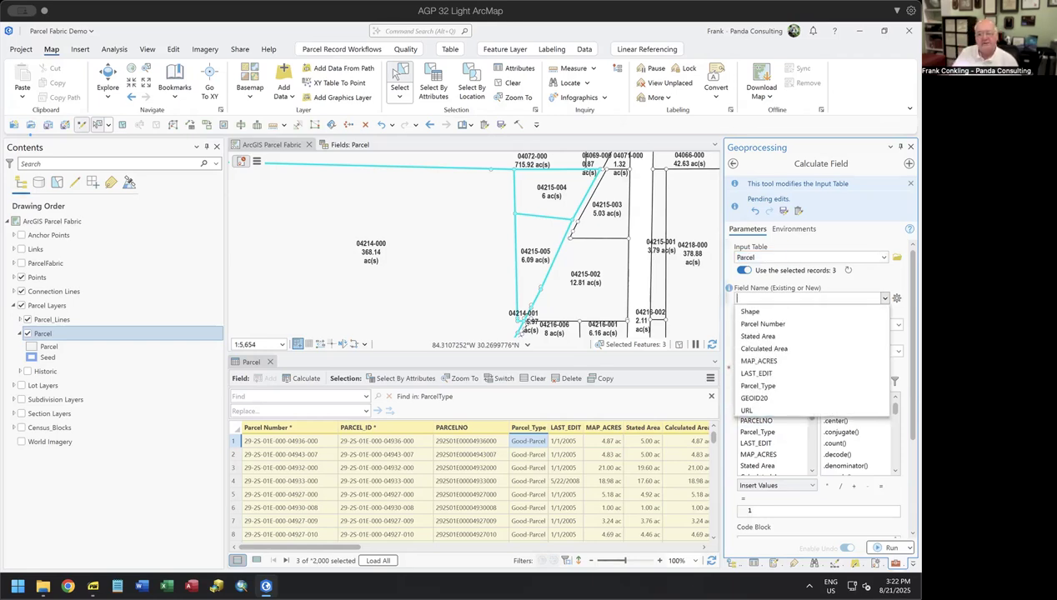
pyautogui.click(769, 323)
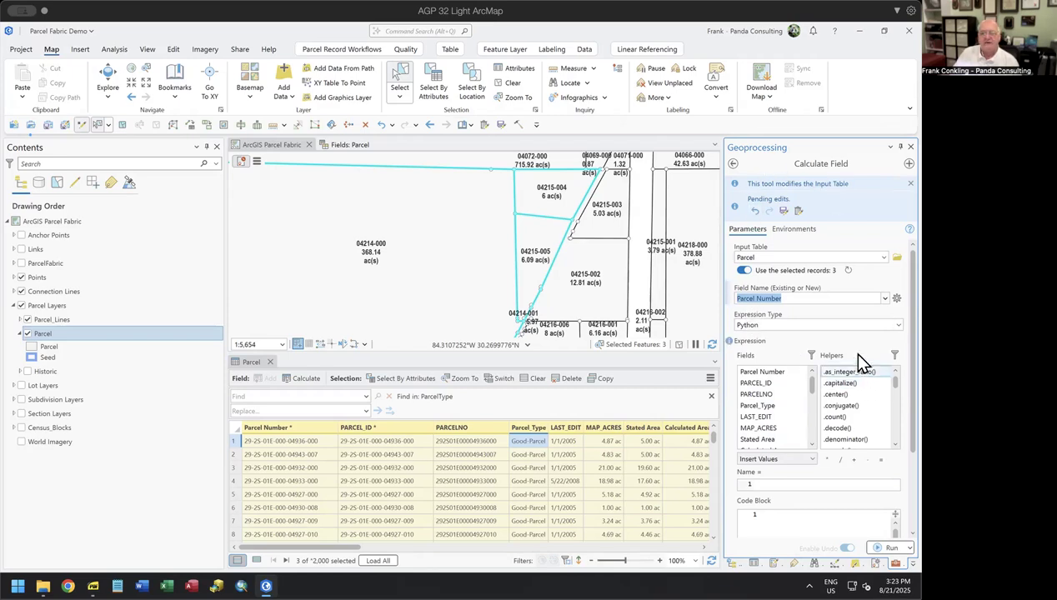
# - Set the expression type to Arcade and look through its fields, helper functions and expression options
pyautogui.click(883, 325)
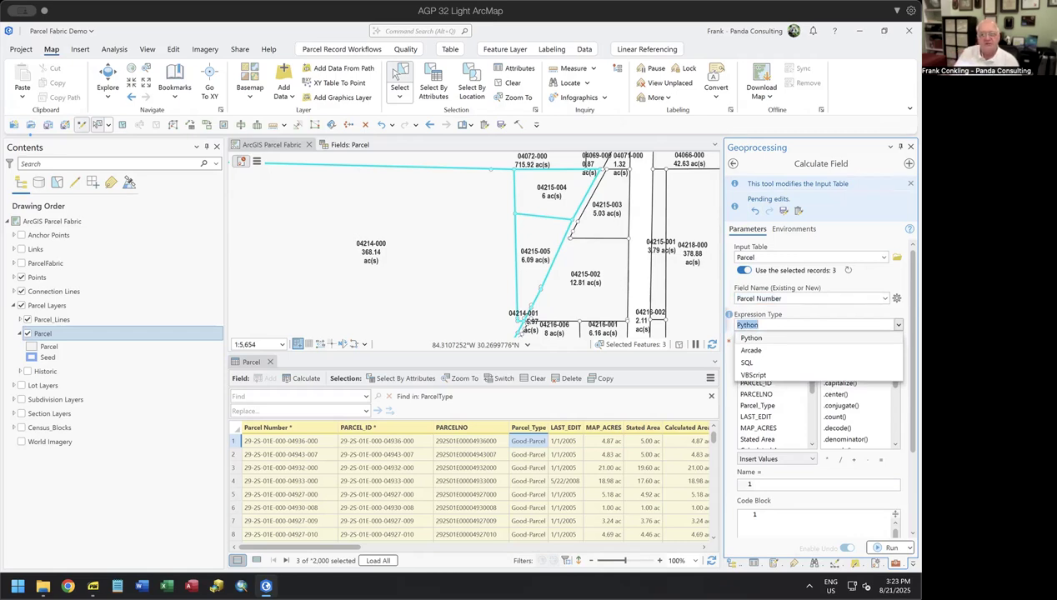
pyautogui.click(752, 351)
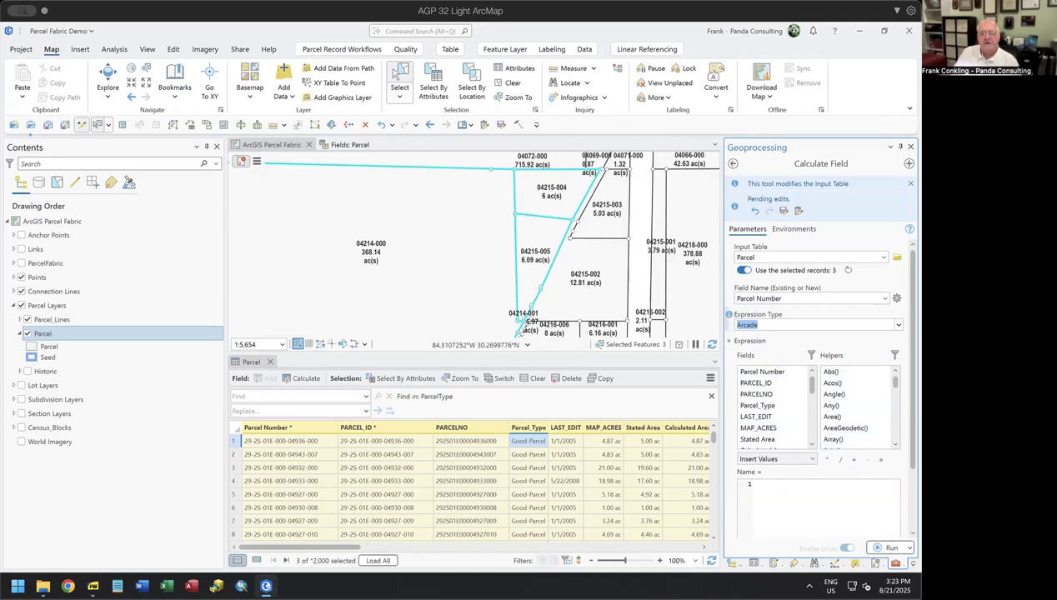
pyautogui.click(891, 325)
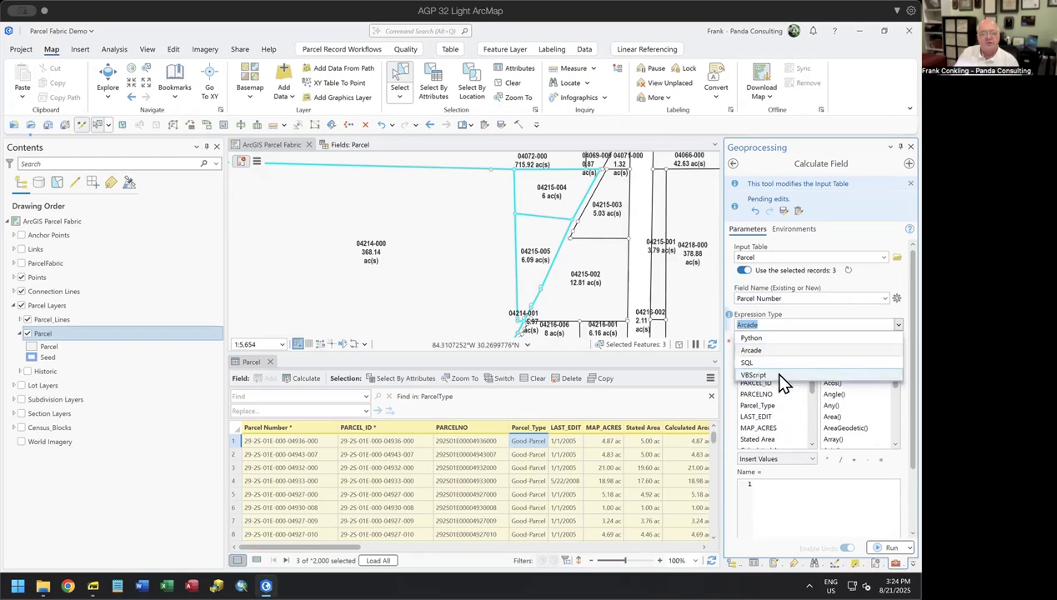
pyautogui.click(813, 314)
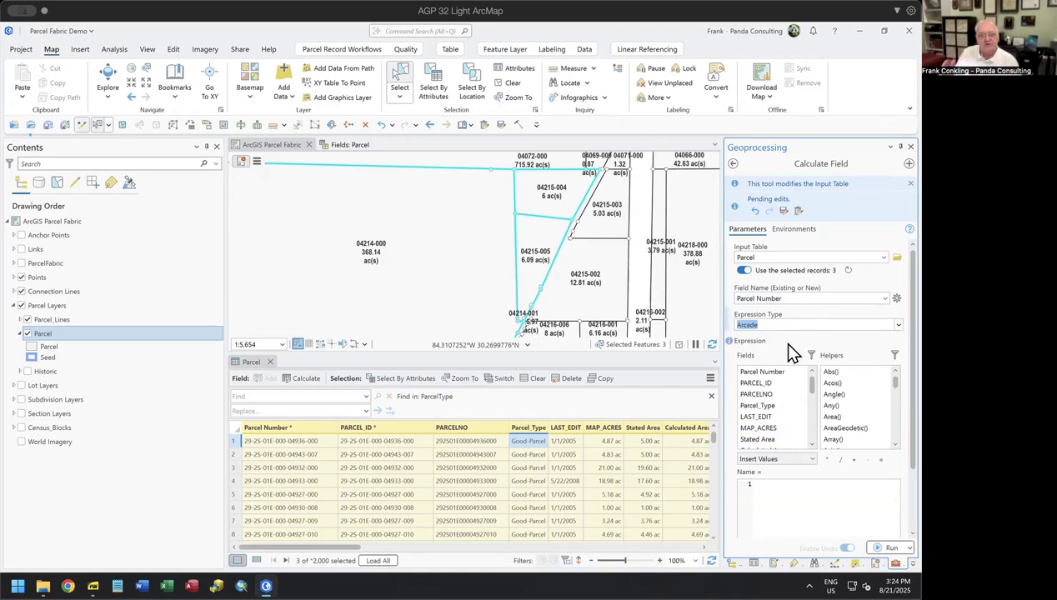
pyautogui.scroll(-3, 786, 433)
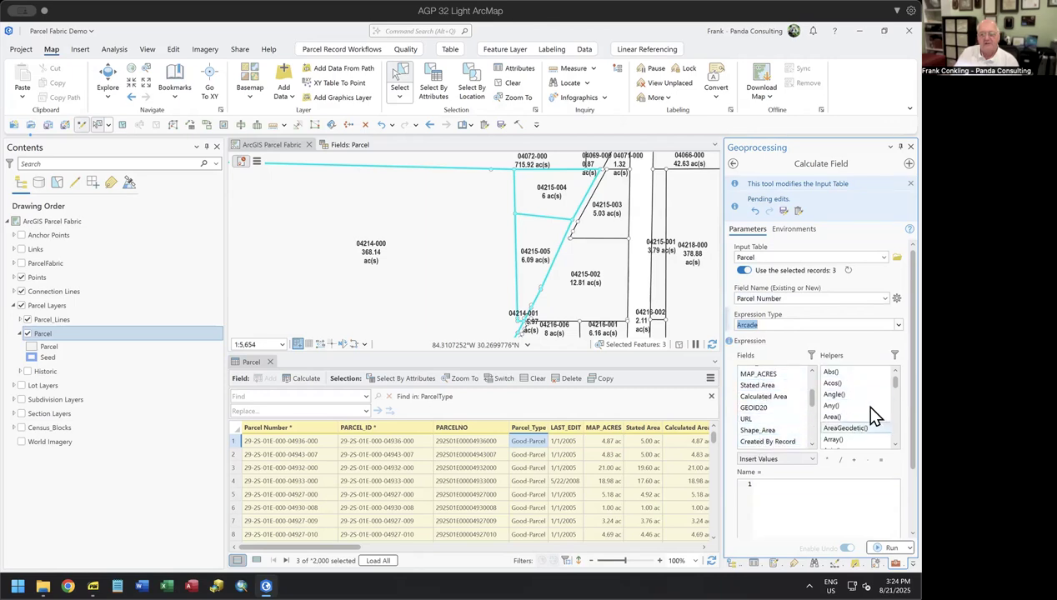
pyautogui.scroll(-15, 857, 407)
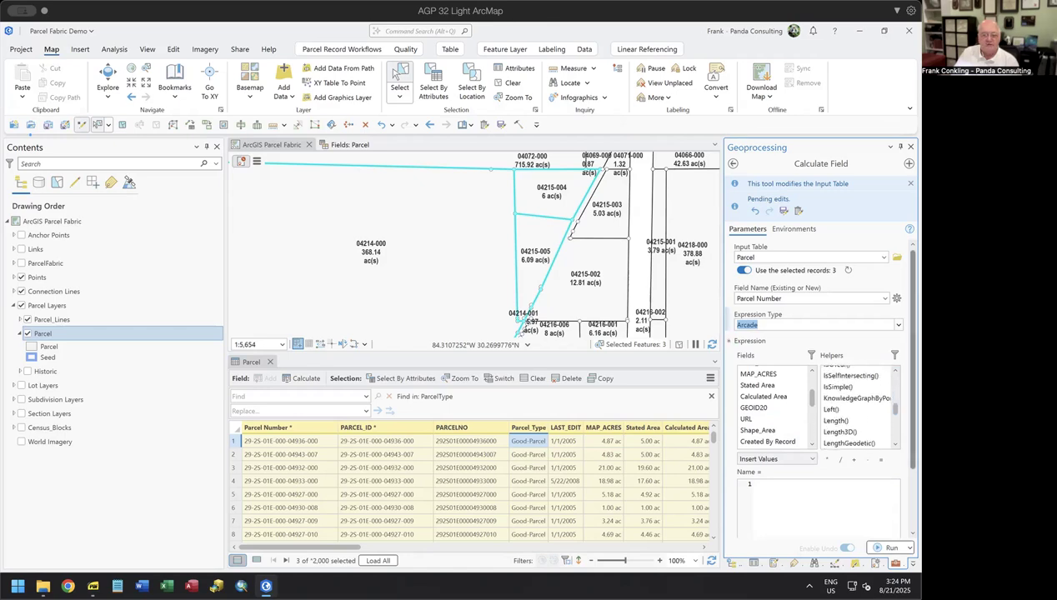
pyautogui.scroll(-2, 905, 375)
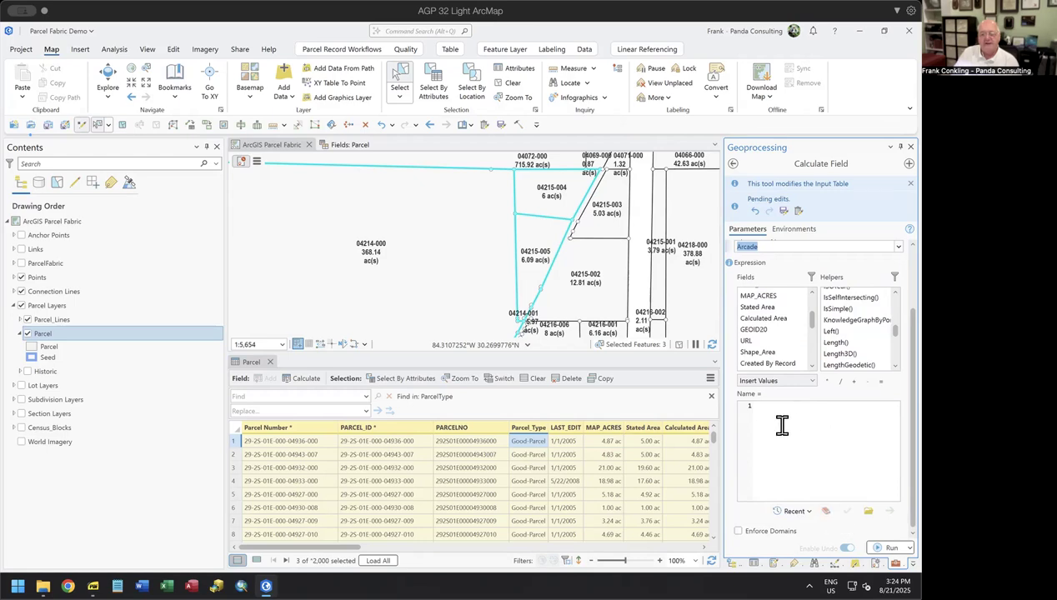
pyautogui.click(868, 512)
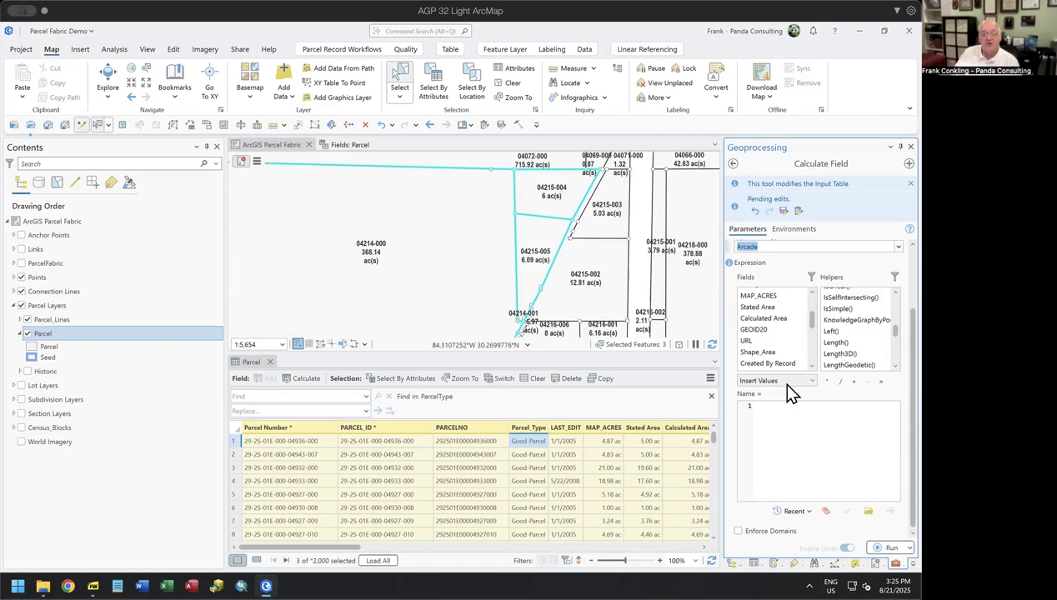
# - Open Calculate Field from the Parcel table for the Parcel_Type field and discard the pending edits
pyautogui.click(304, 374)
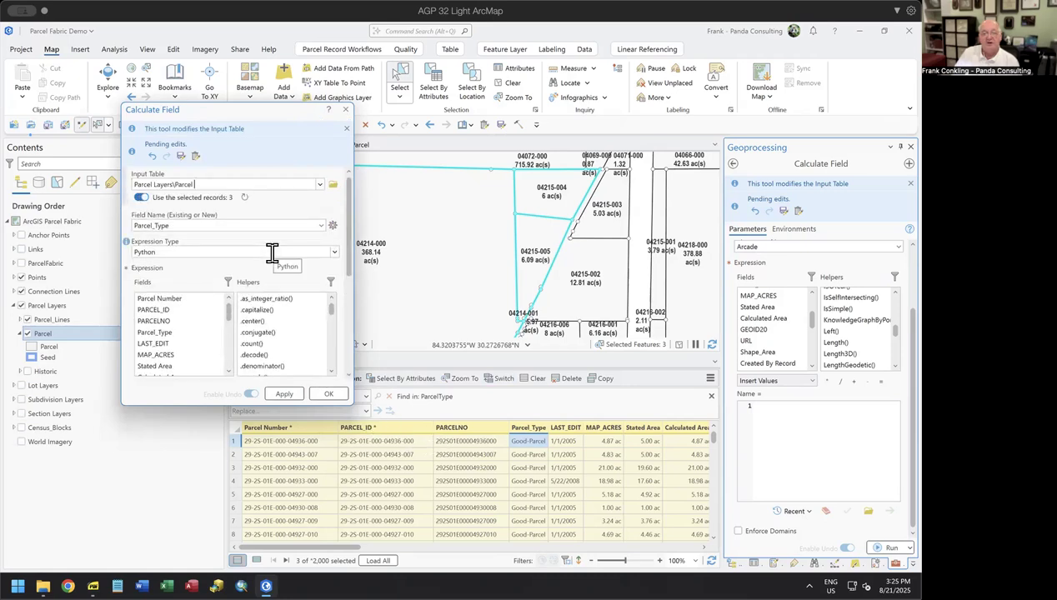
pyautogui.click(195, 156)
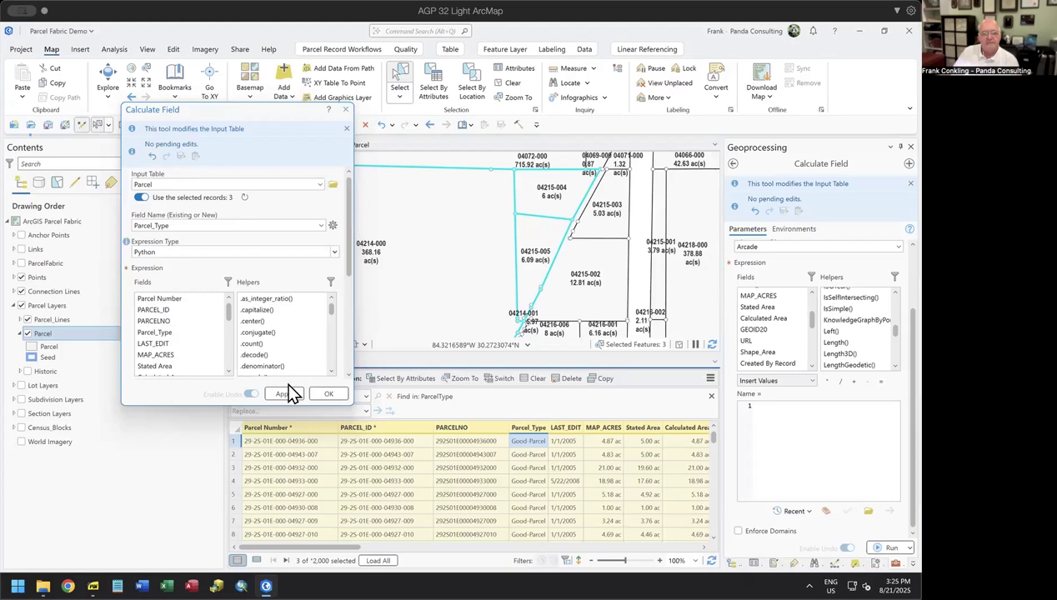
# - Review the recent Python expressions available in the Calculate Field dialog for Parcel_Type without choosing one
pyautogui.moveTo(349, 266); pyautogui.dragTo(337, 375)
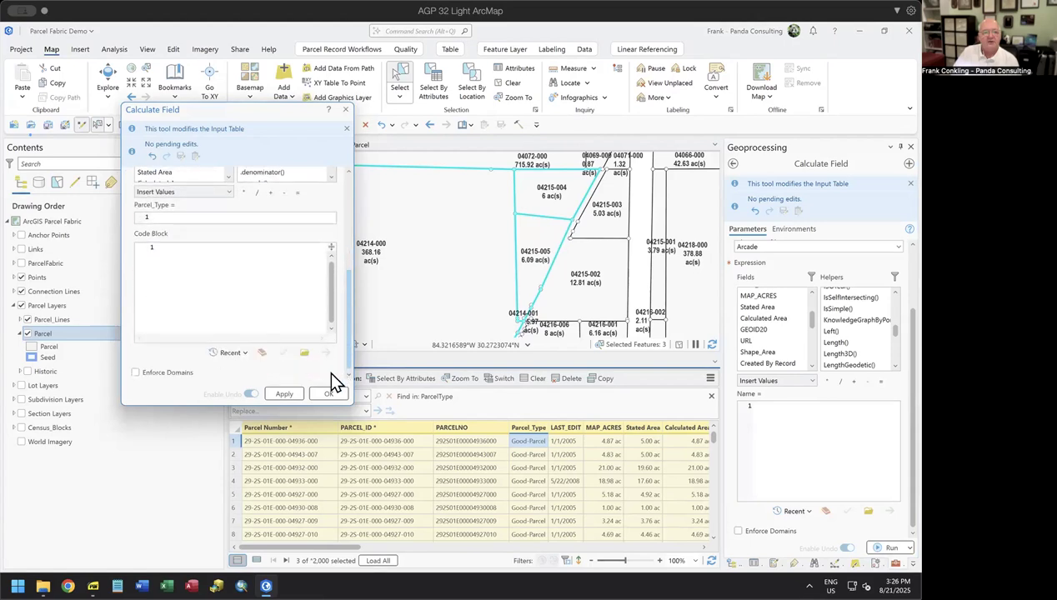
pyautogui.click(248, 354)
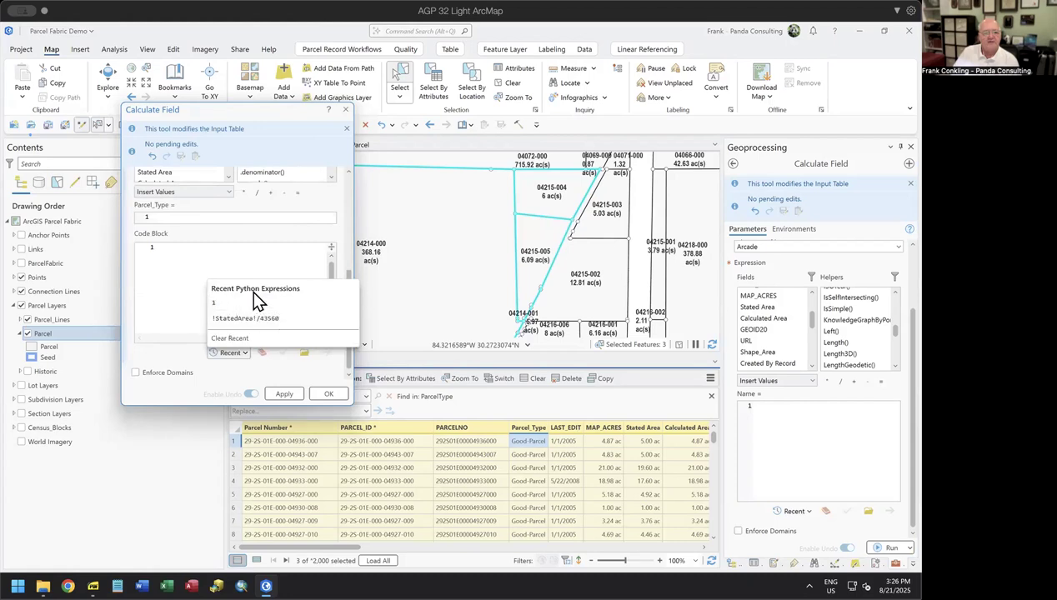
pyautogui.scroll(3, 264, 245)
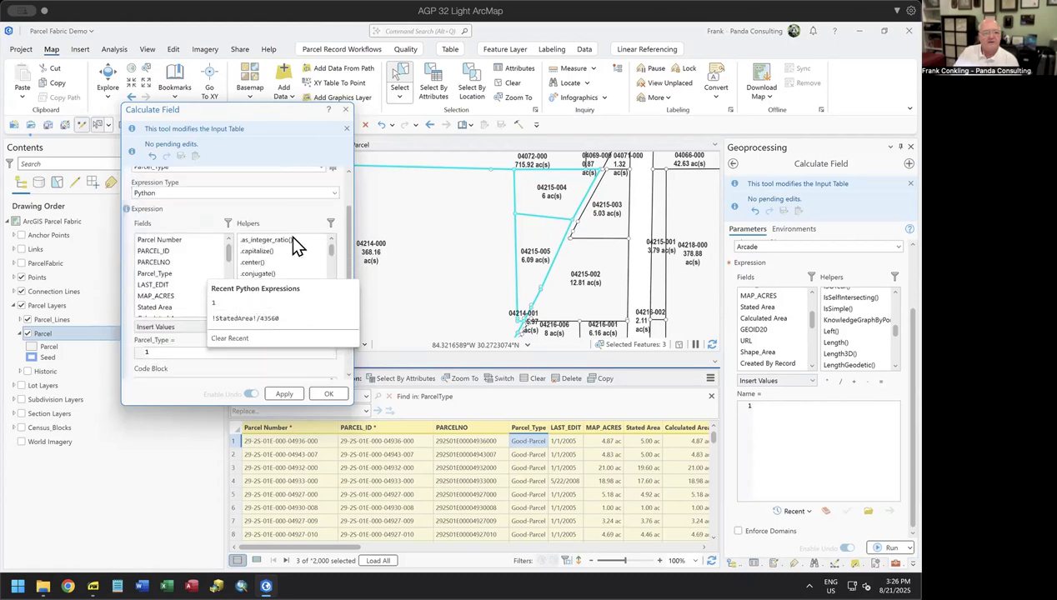
pyautogui.click(298, 131)
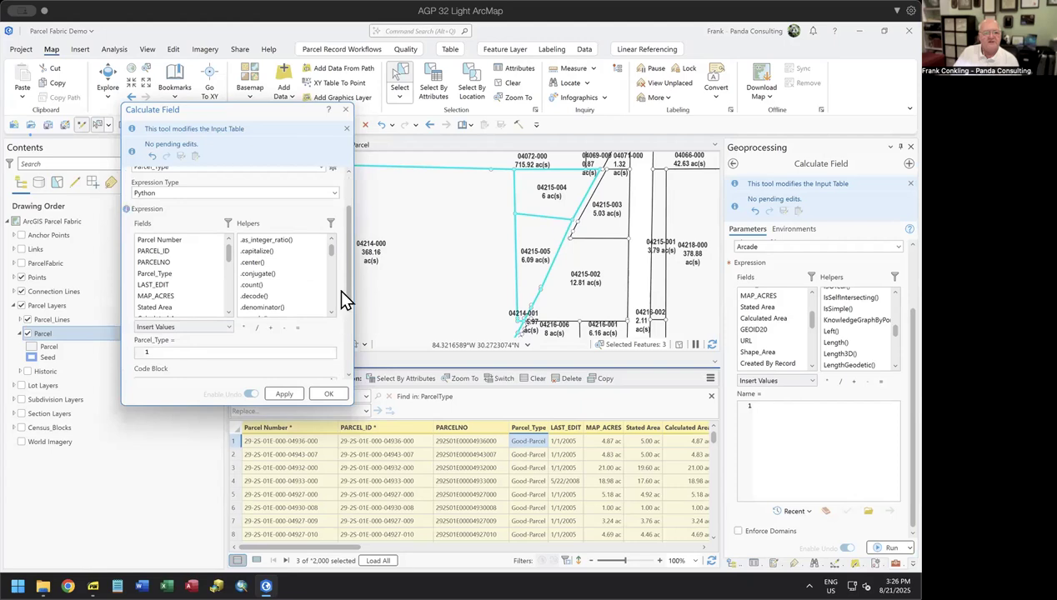
pyautogui.moveTo(345, 255); pyautogui.dragTo(353, 218)
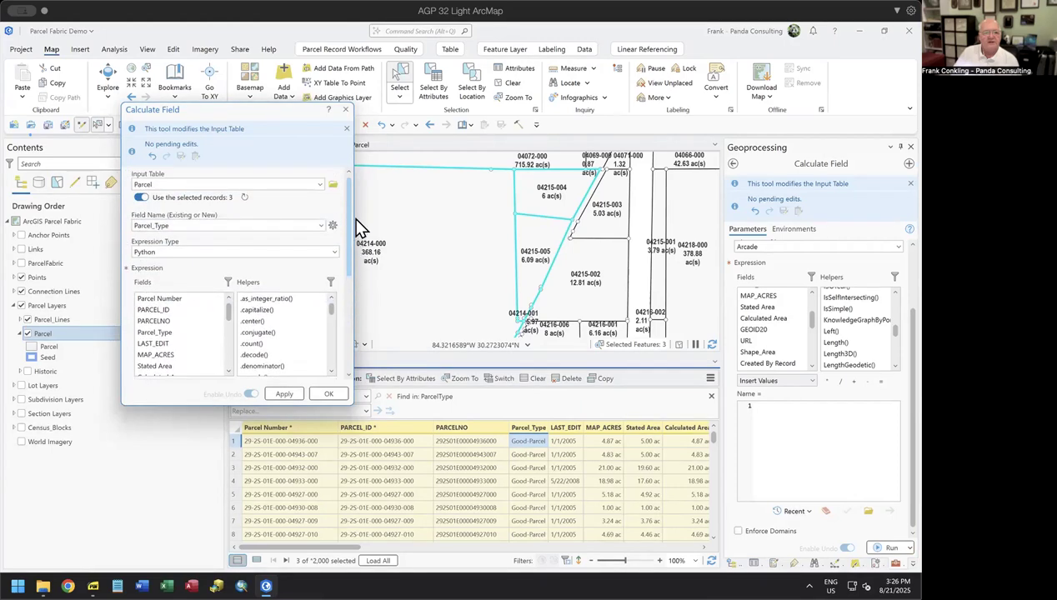
# - Set the expression type to Arcade, review its recent expressions, and close Calculate Field without applying a calculation
pyautogui.click(333, 251)
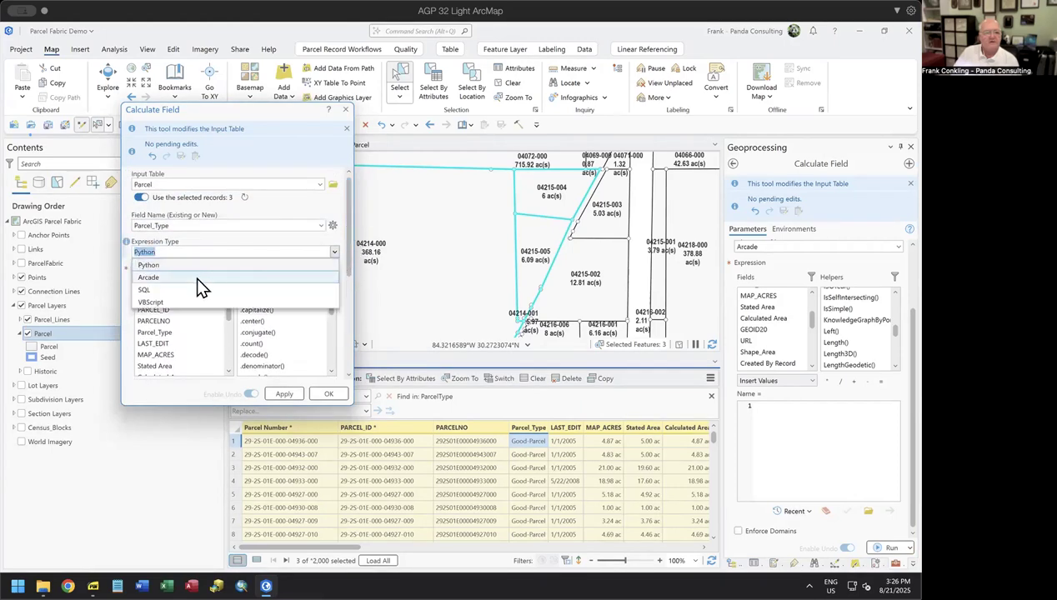
pyautogui.click(197, 275)
pyautogui.moveTo(344, 228); pyautogui.dragTo(349, 343)
pyautogui.click(244, 354)
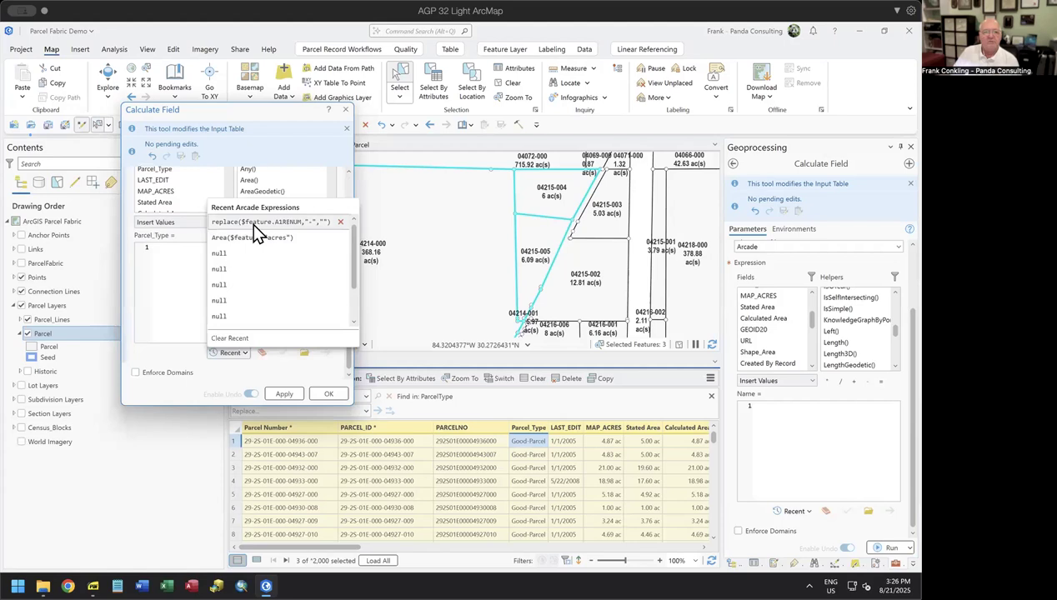
pyautogui.click(280, 114)
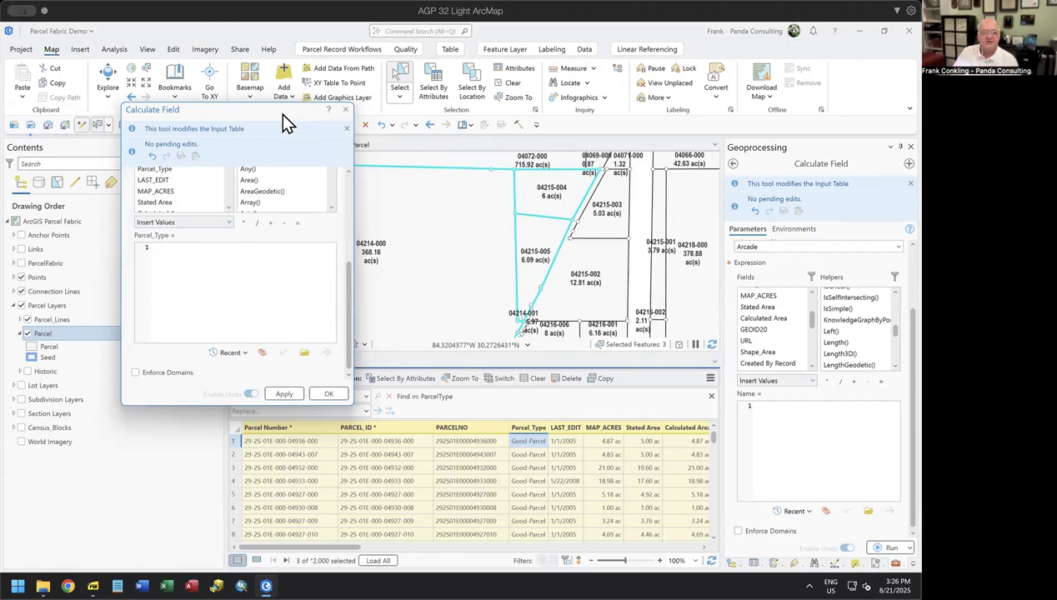
pyautogui.moveTo(283, 114); pyautogui.dragTo(424, 142)
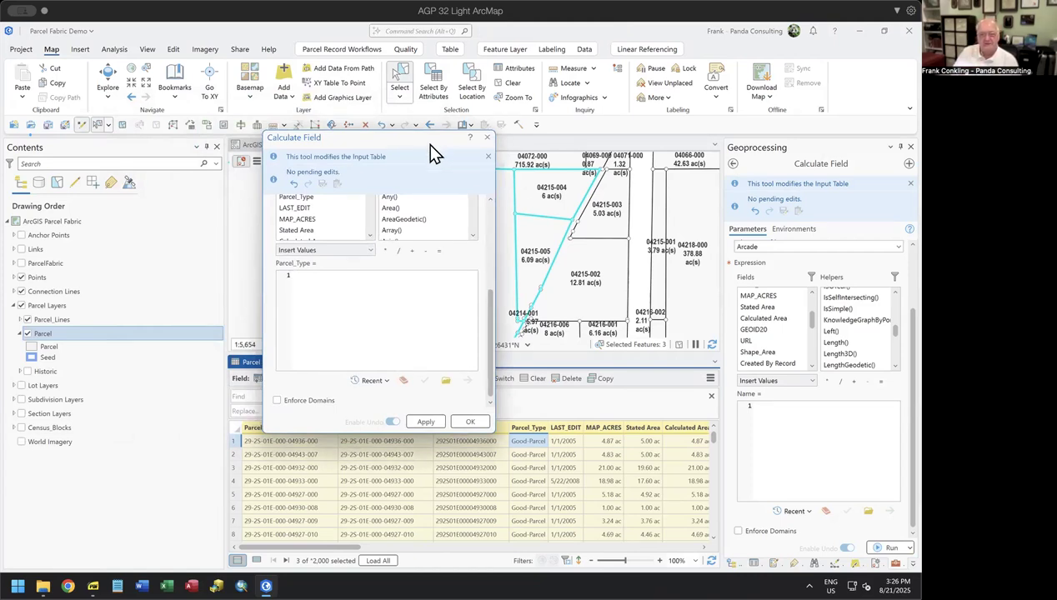
pyautogui.click(488, 137)
# - Switch to Editing Attributes in ArcGIS Pro.pdf and advance through Calculations to the Find and Replace page
pyautogui.moveTo(92, 586)
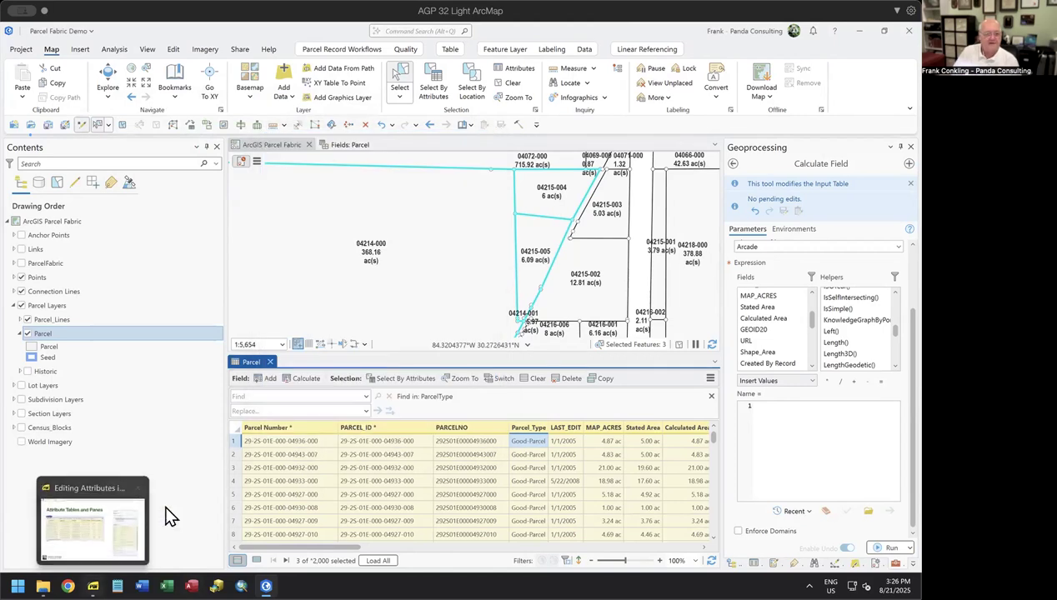
pyautogui.click(91, 520)
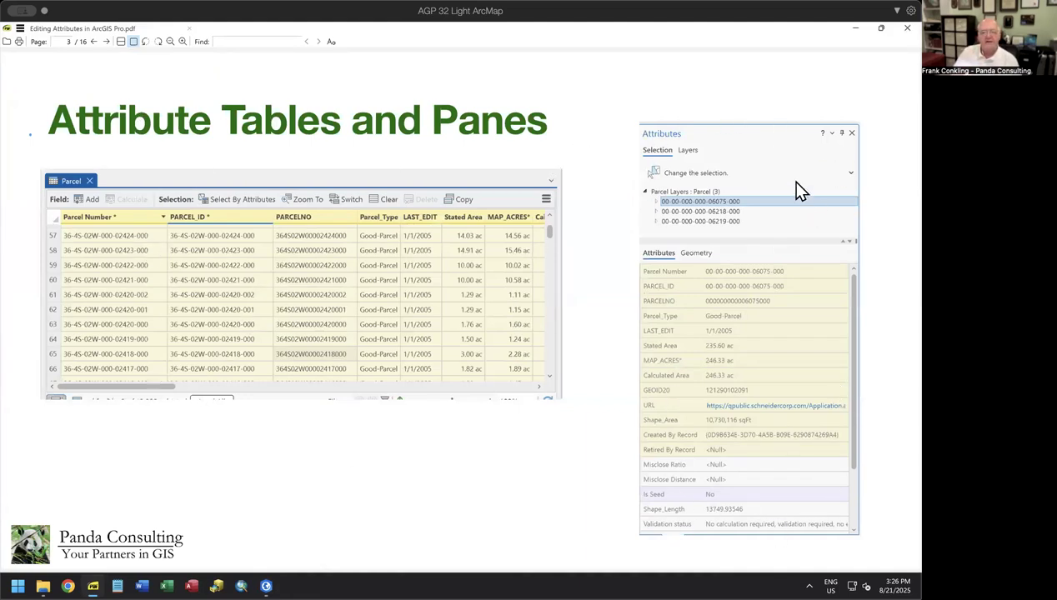
pyautogui.press('Right')
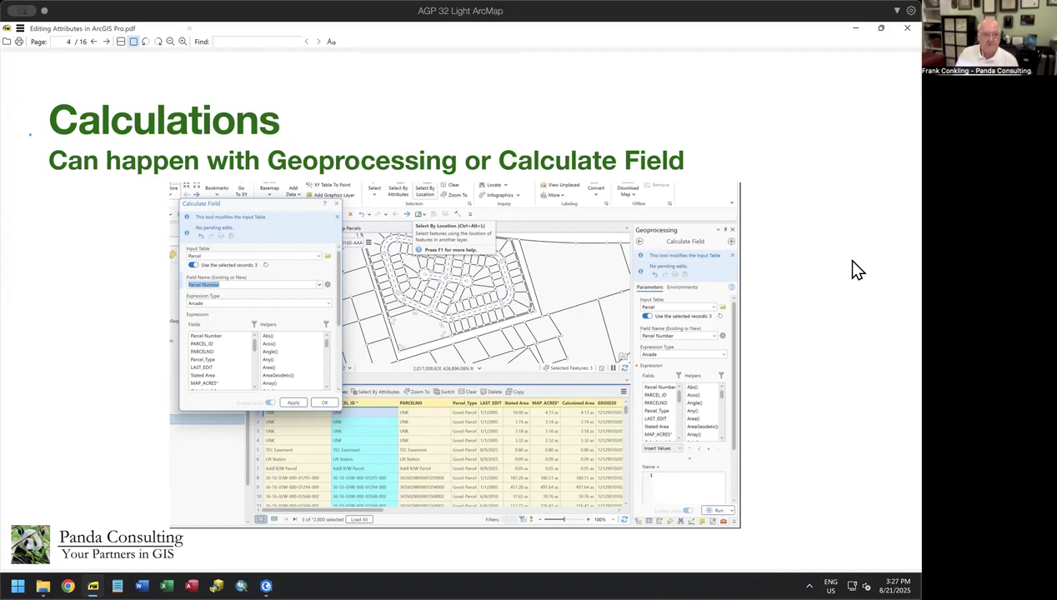
pyautogui.press('pagedown')
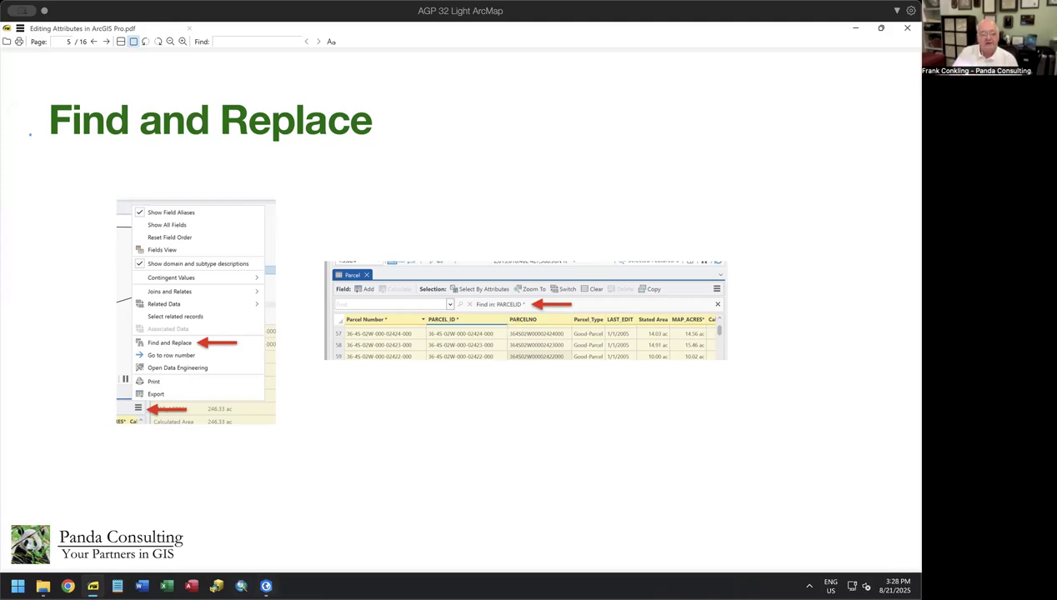
pyautogui.click(266, 586)
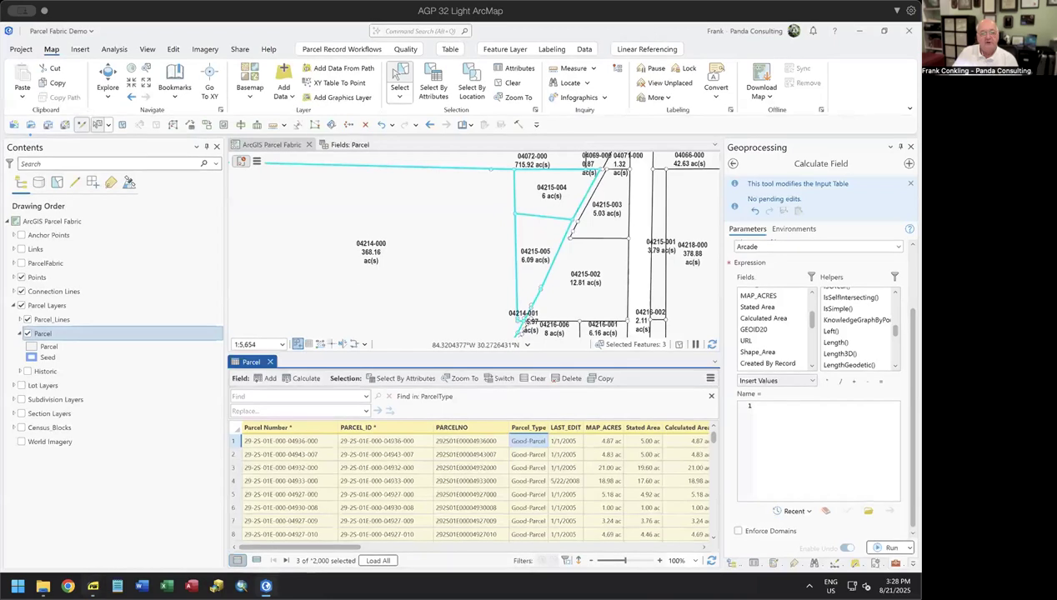
pyautogui.doubleClick(231, 453)
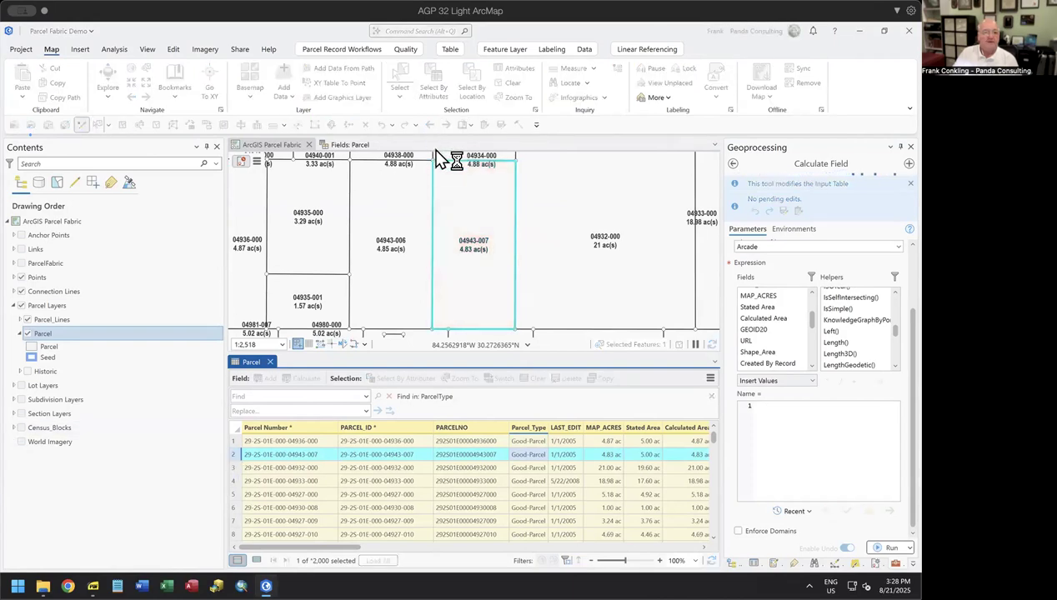
pyautogui.click(430, 125)
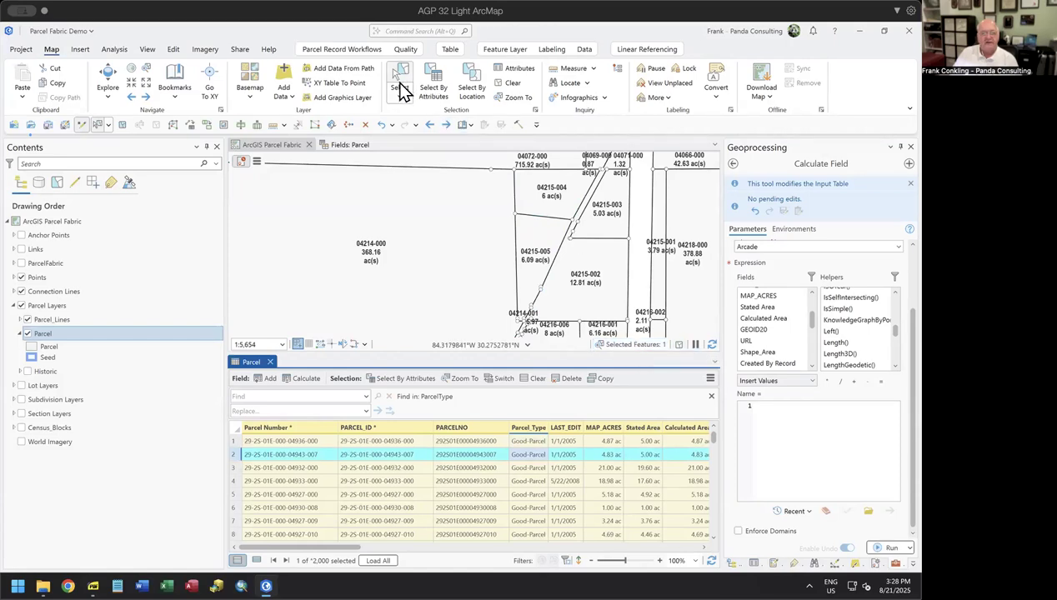
# - Select the features around parcels 04214-000, 04215-004 and 04215-005, zoom to the selection, and clear it
pyautogui.moveTo(459, 212); pyautogui.dragTo(545, 240)
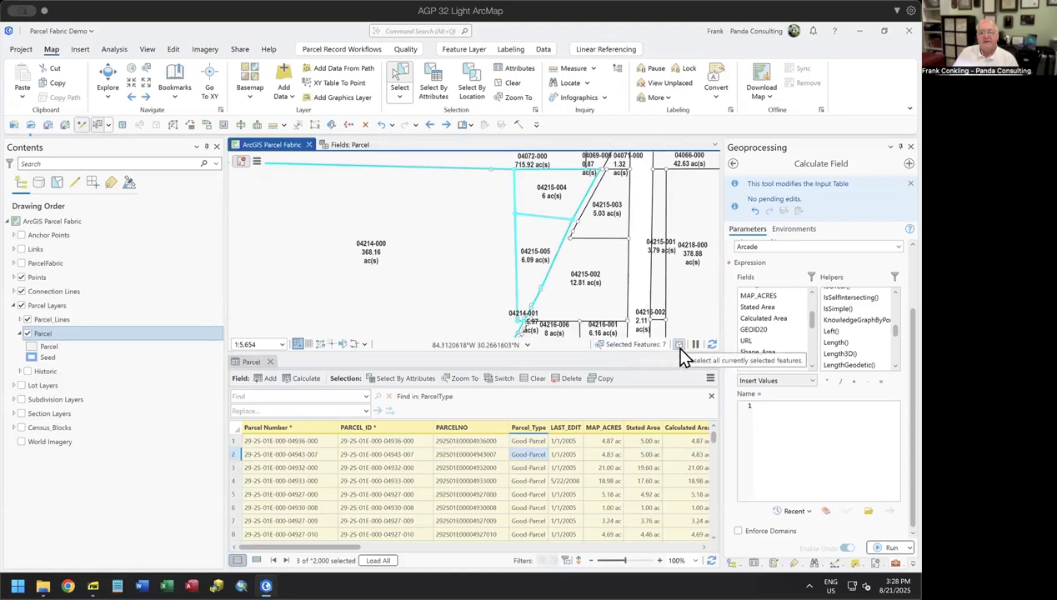
pyautogui.click(631, 345)
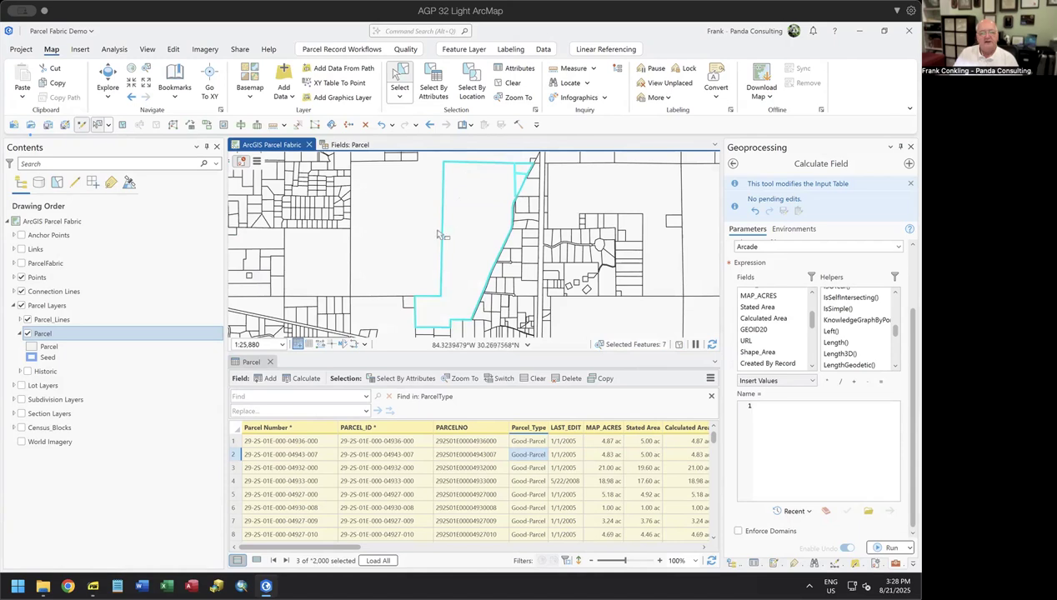
pyautogui.click(678, 345)
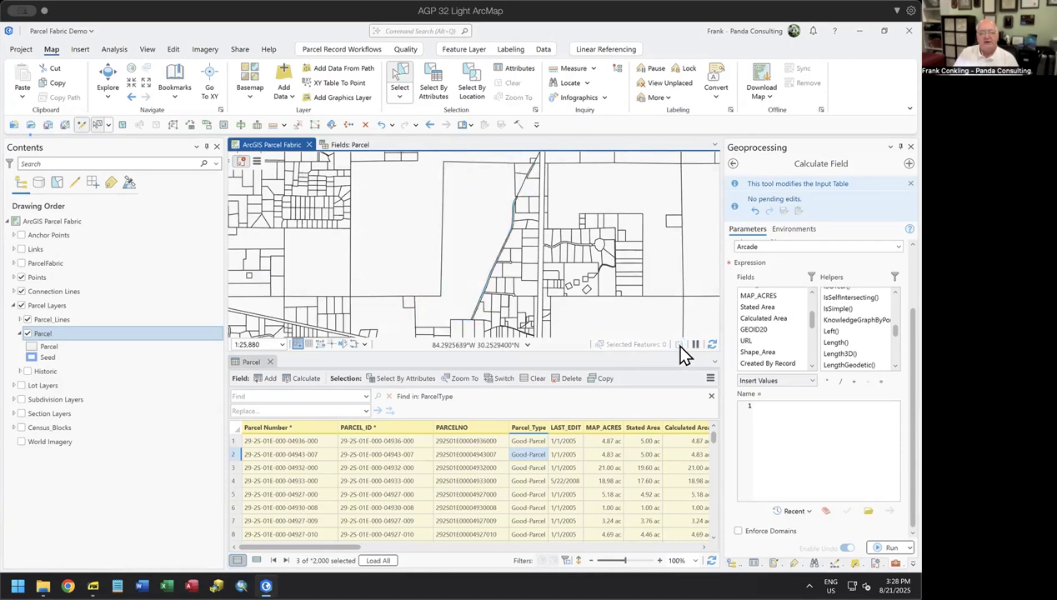
# - Select the large parcel west of the cleared parcels, zoom to it, then restore the earlier map extent and clear the selection
pyautogui.click(333, 262)
pyautogui.click(646, 346)
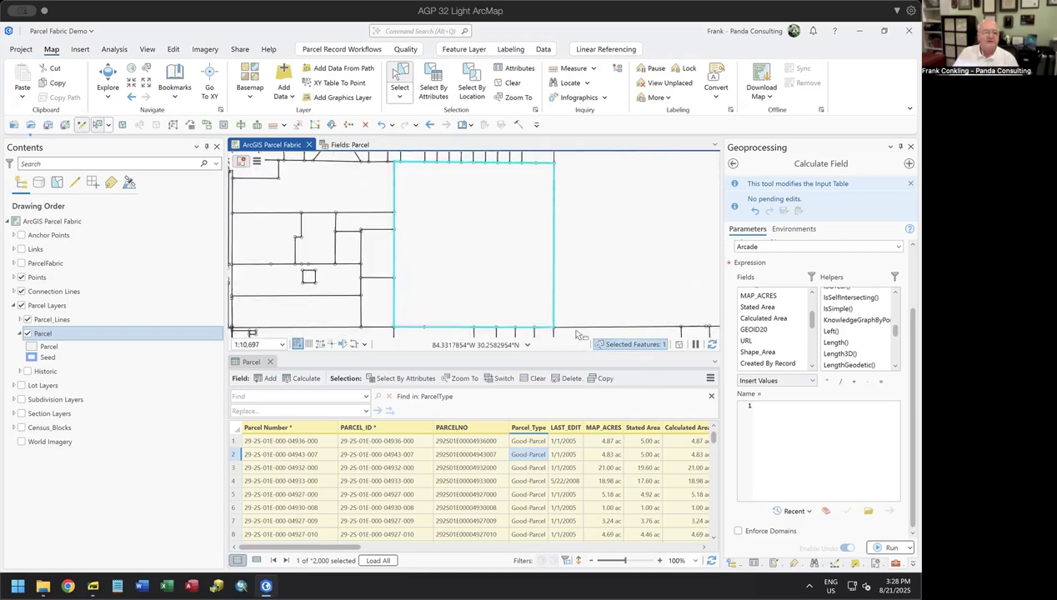
pyautogui.click(423, 125)
pyautogui.click(423, 125)
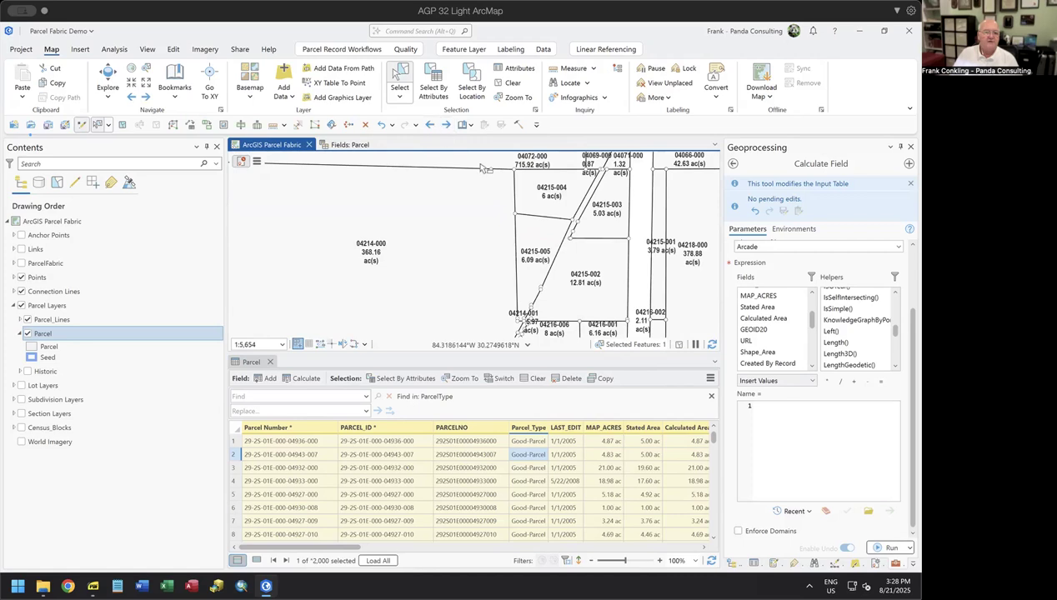
pyautogui.click(679, 345)
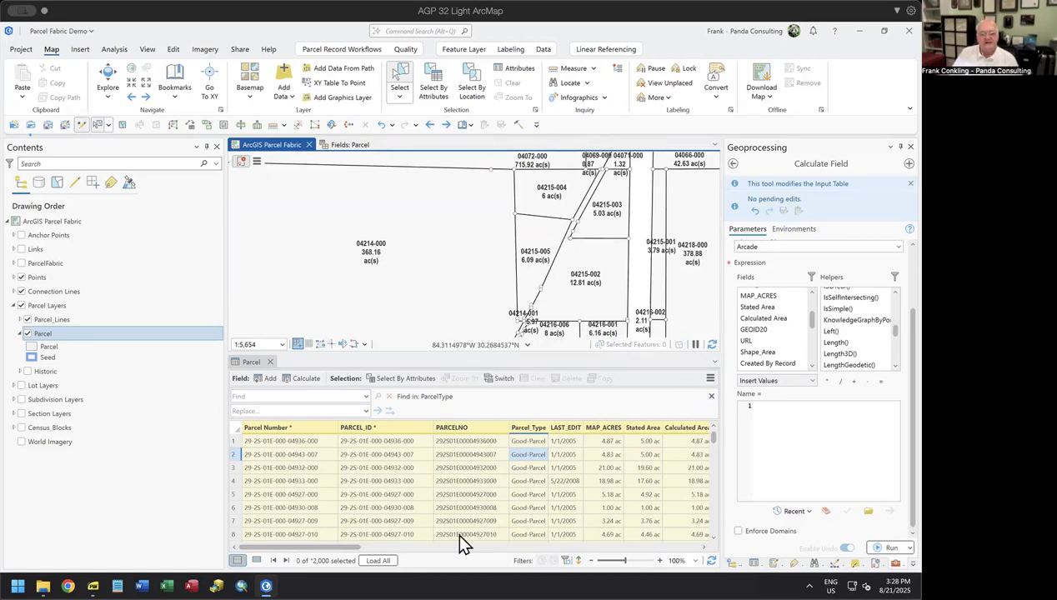
# - Switch to the PDF slides, advance to Attribute Pane - Key Points, and highlight "Does not require an edit session"
pyautogui.click(94, 587)
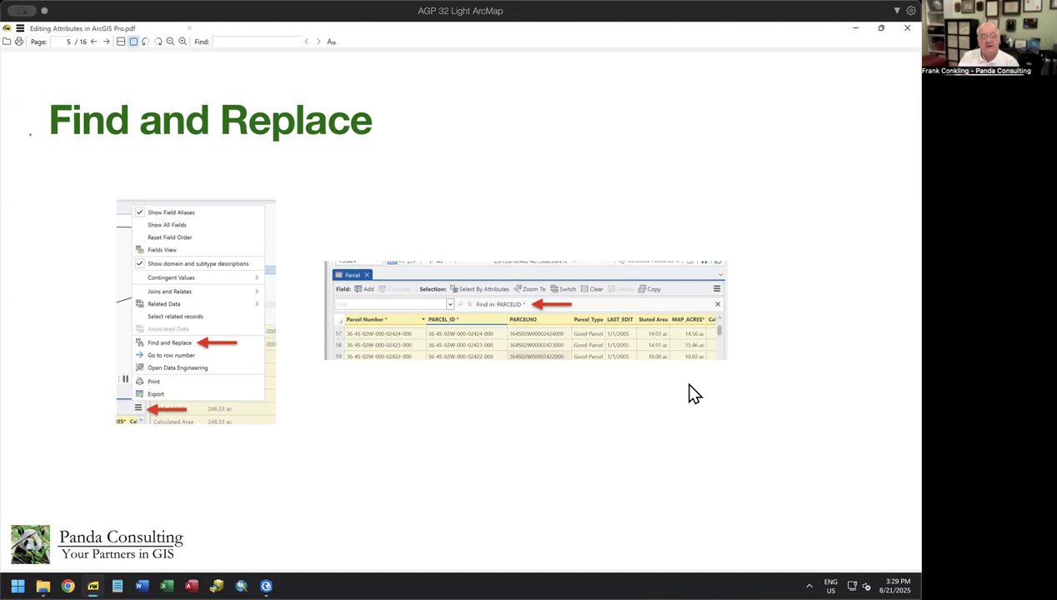
pyautogui.press('pagedown')
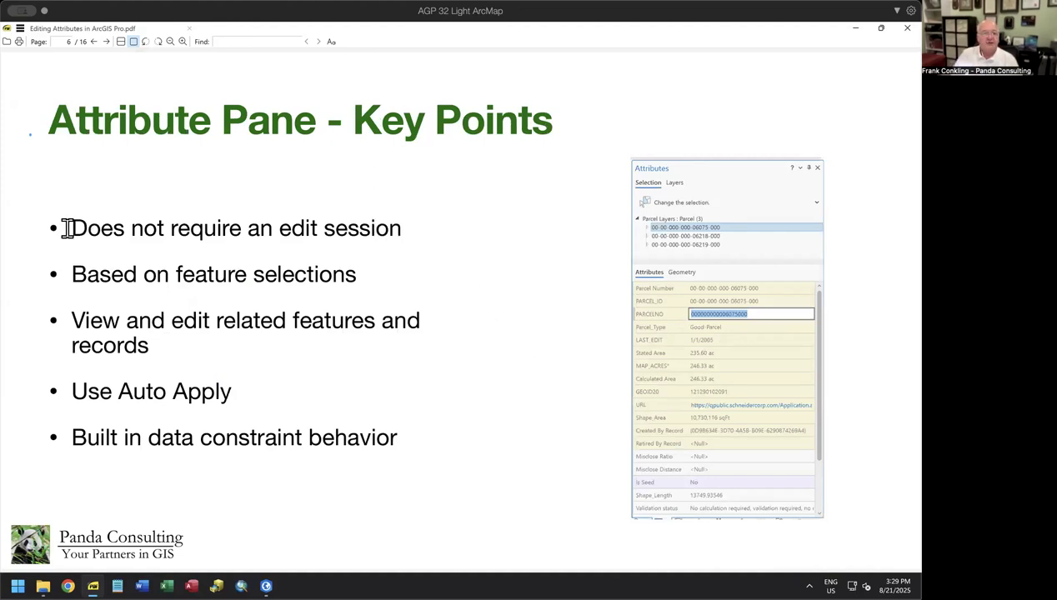
pyautogui.moveTo(70, 229); pyautogui.dragTo(412, 227)
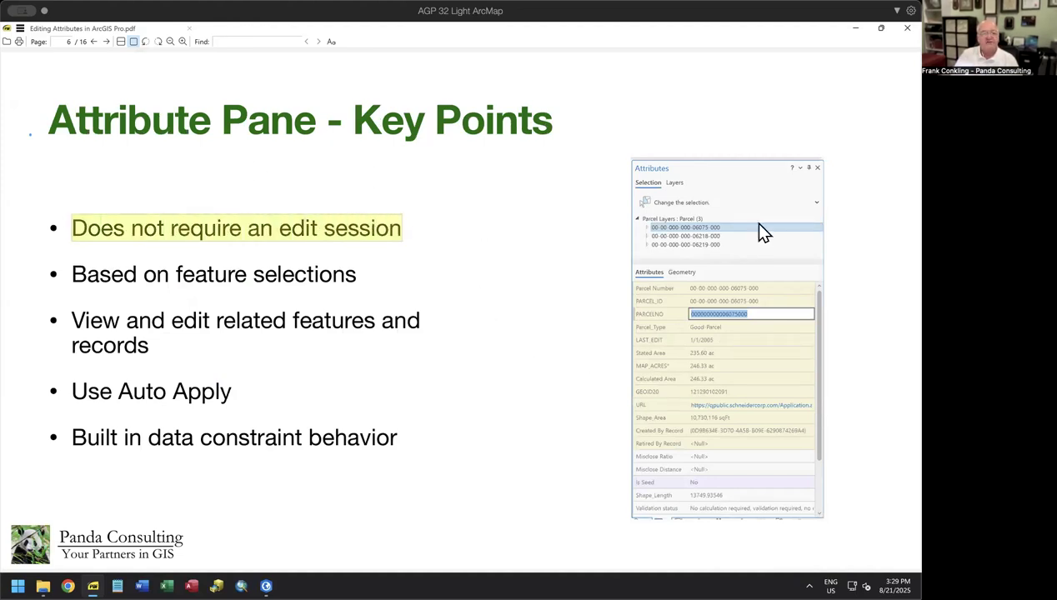
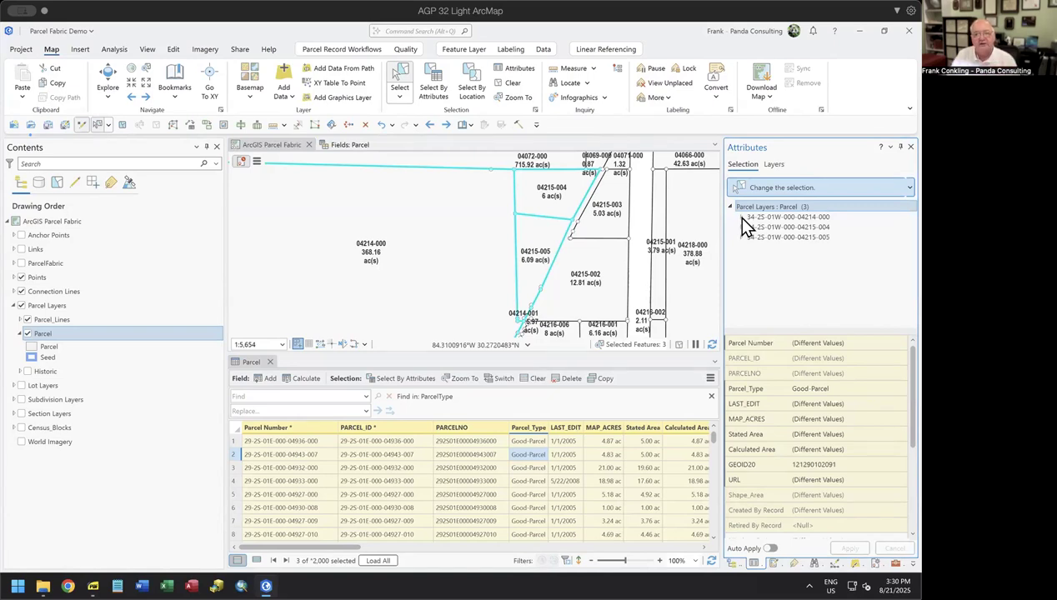
pyautogui.click(741, 217)
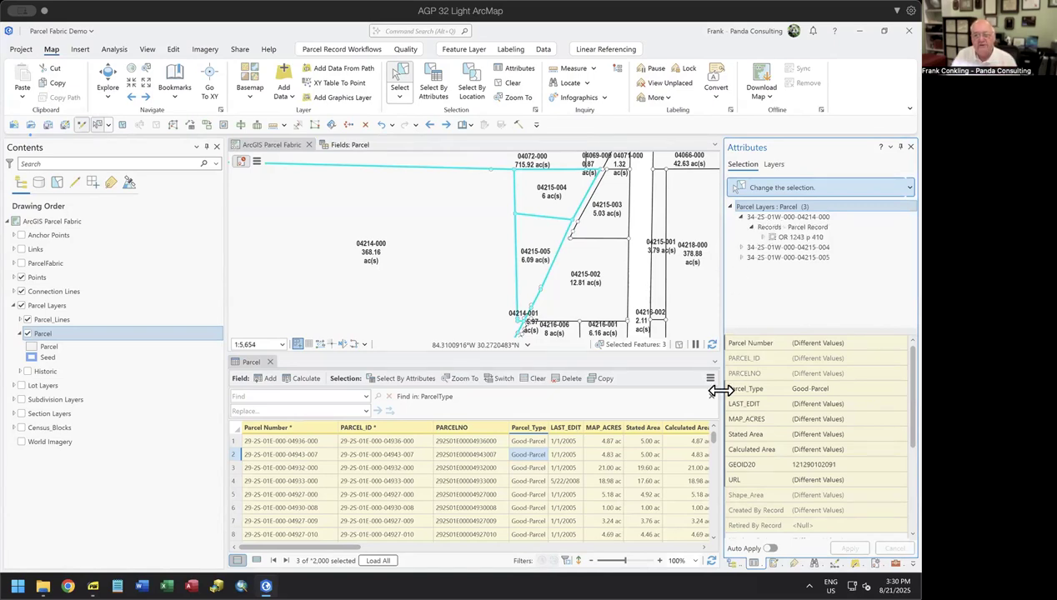
pyautogui.click(790, 237)
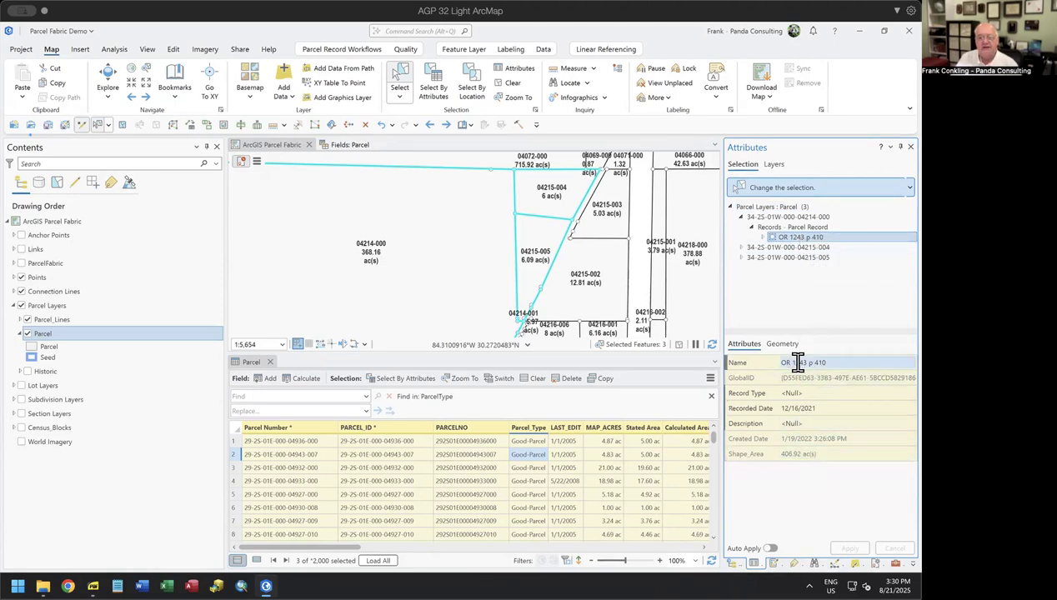
pyautogui.click(823, 423)
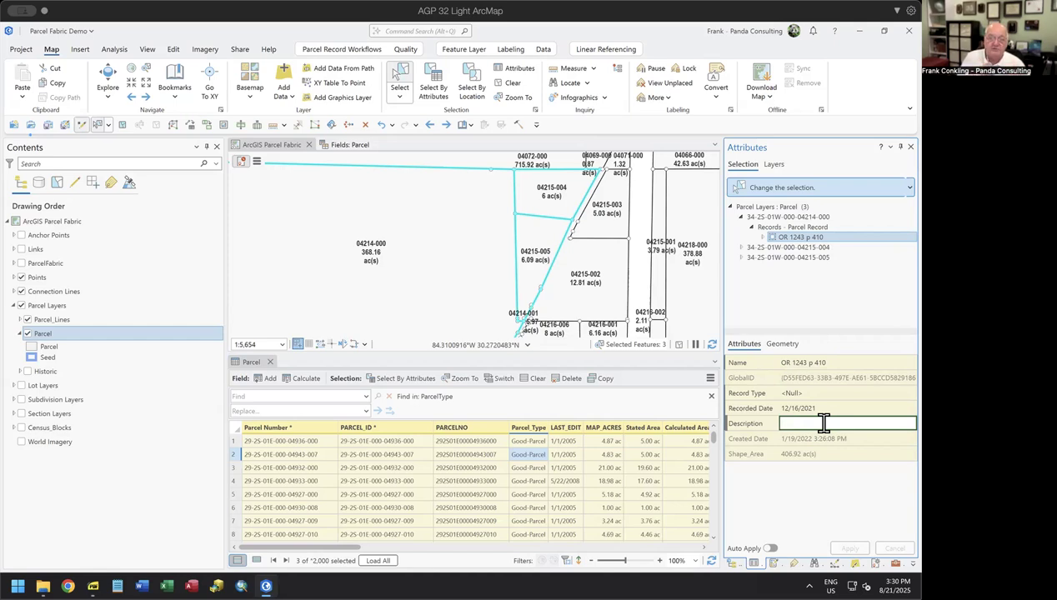
pyautogui.write('This is the selected parcel in the workshop')
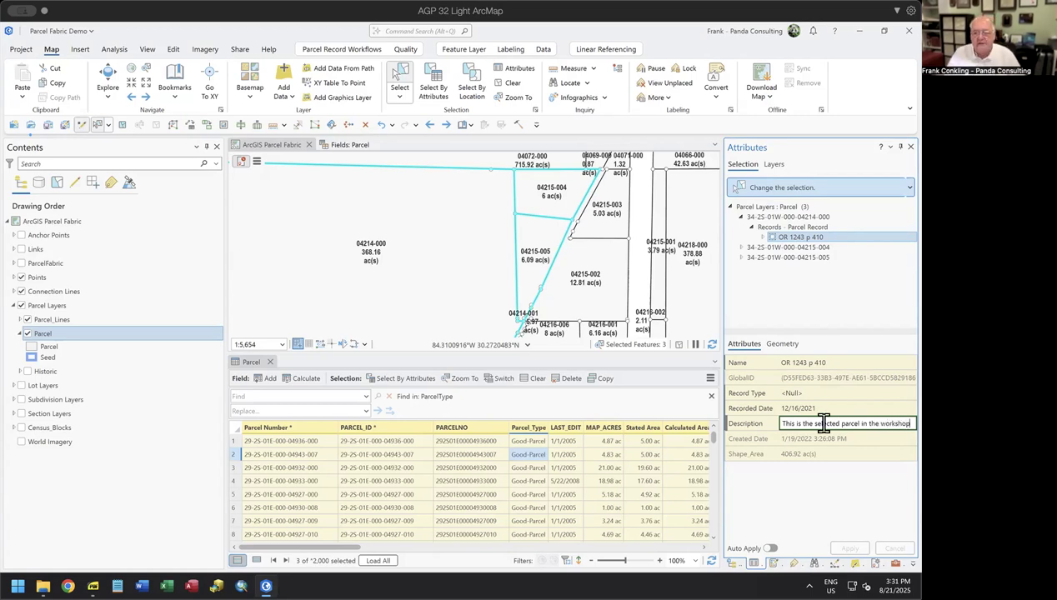
pyautogui.press('Tab')
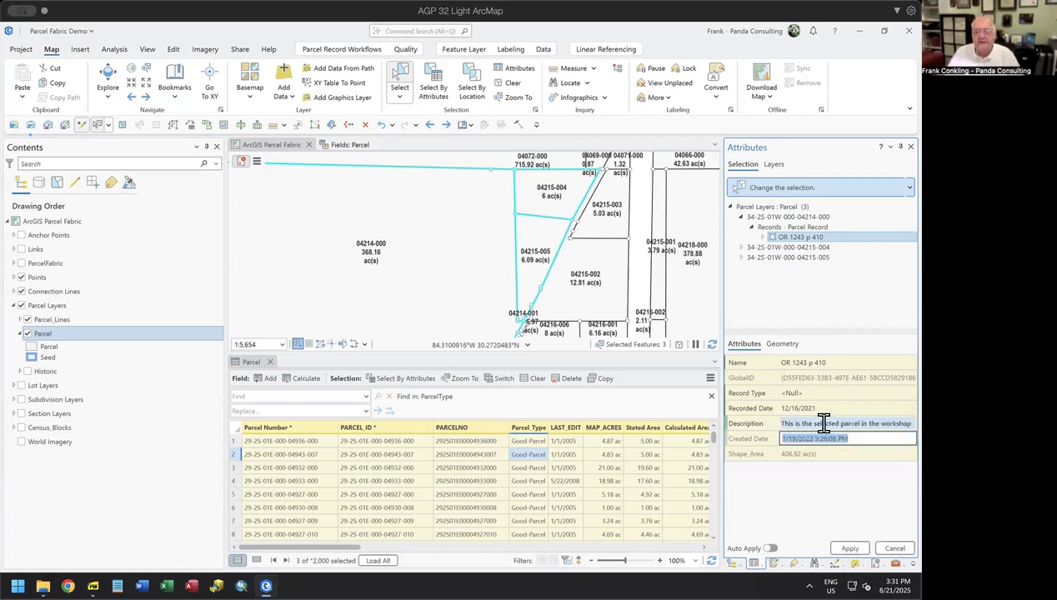
pyautogui.click(740, 248)
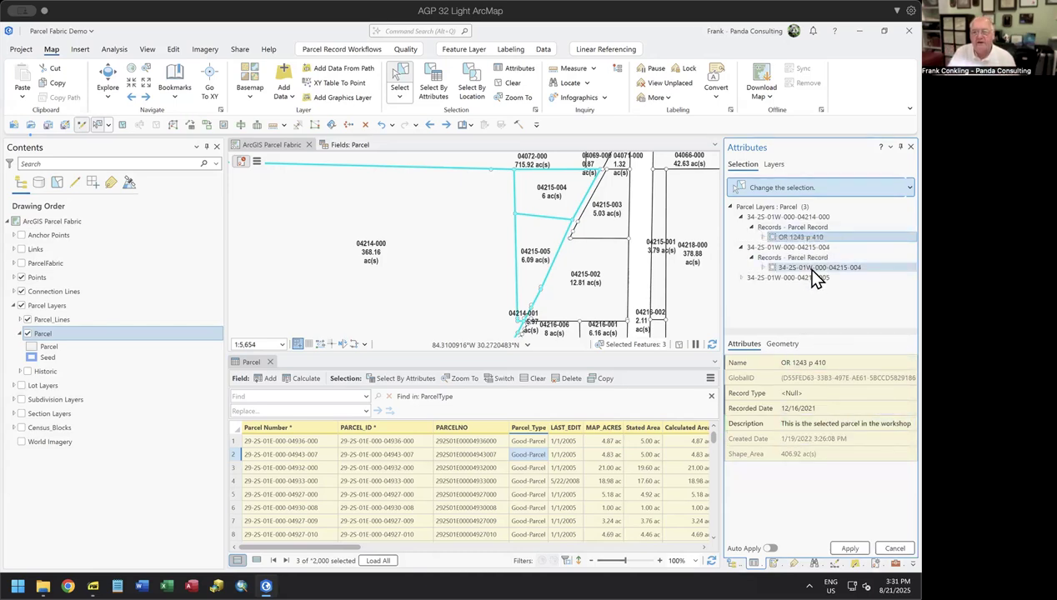
pyautogui.click(811, 268)
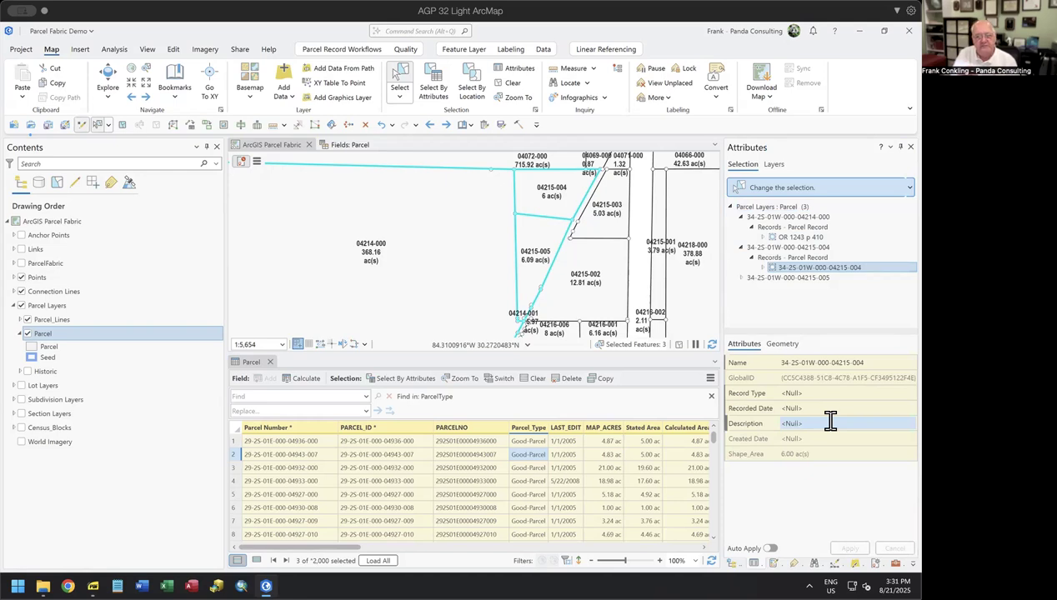
pyautogui.click(751, 227)
pyautogui.click(752, 247)
pyautogui.click(740, 217)
pyautogui.click(741, 227)
pyautogui.click(788, 227)
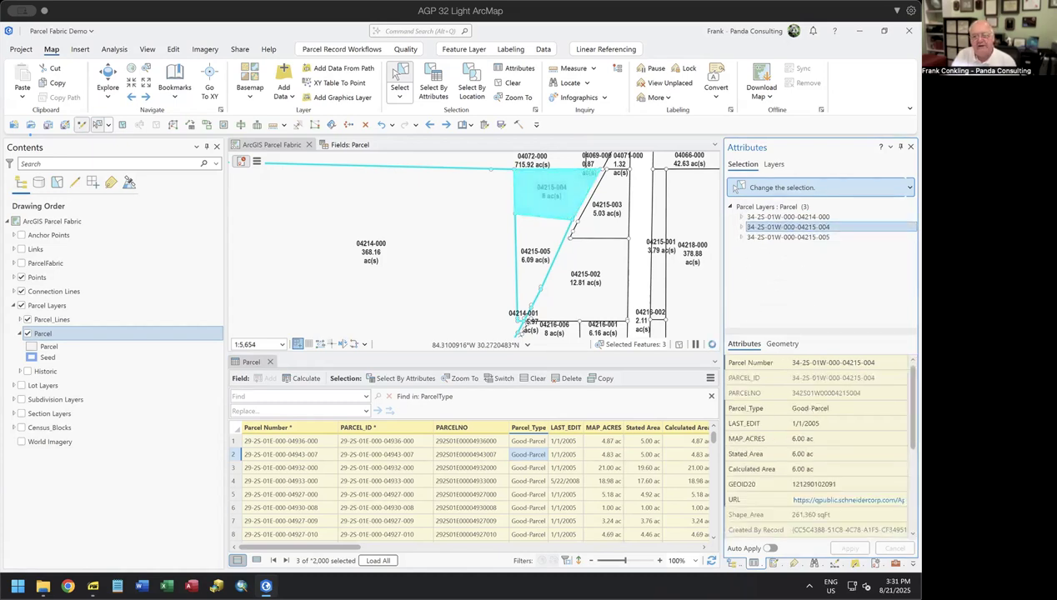
pyautogui.click(844, 425)
pyautogui.hotkey('ctrl', 'c')
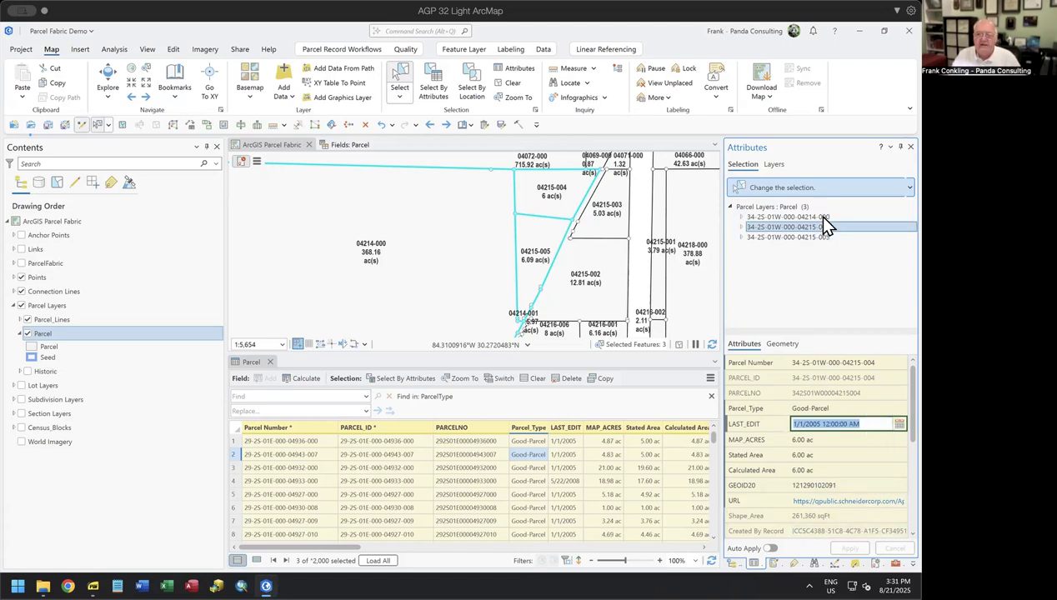
pyautogui.click(791, 216)
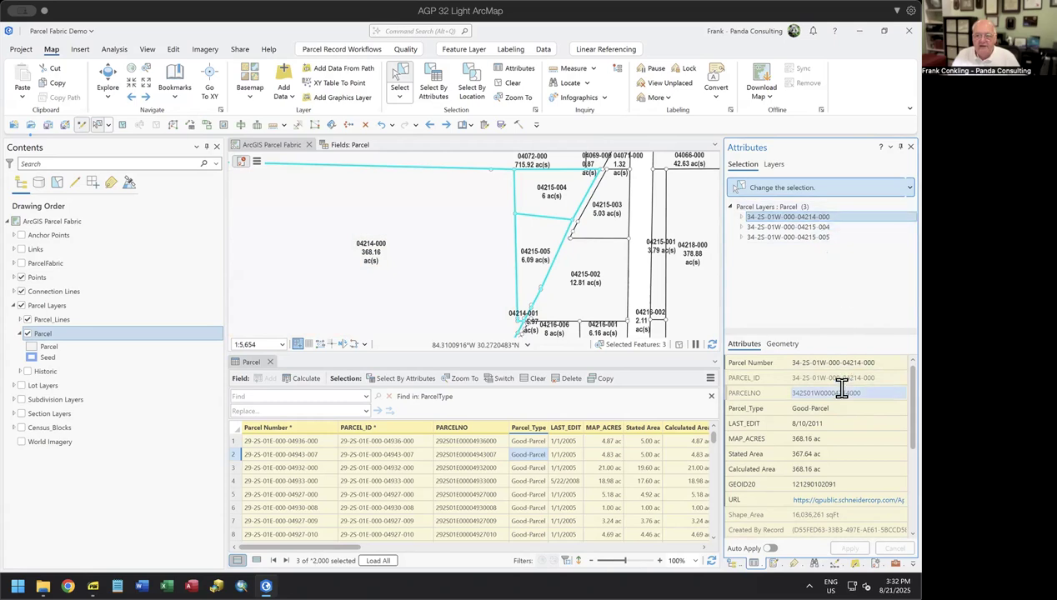
pyautogui.click(842, 426)
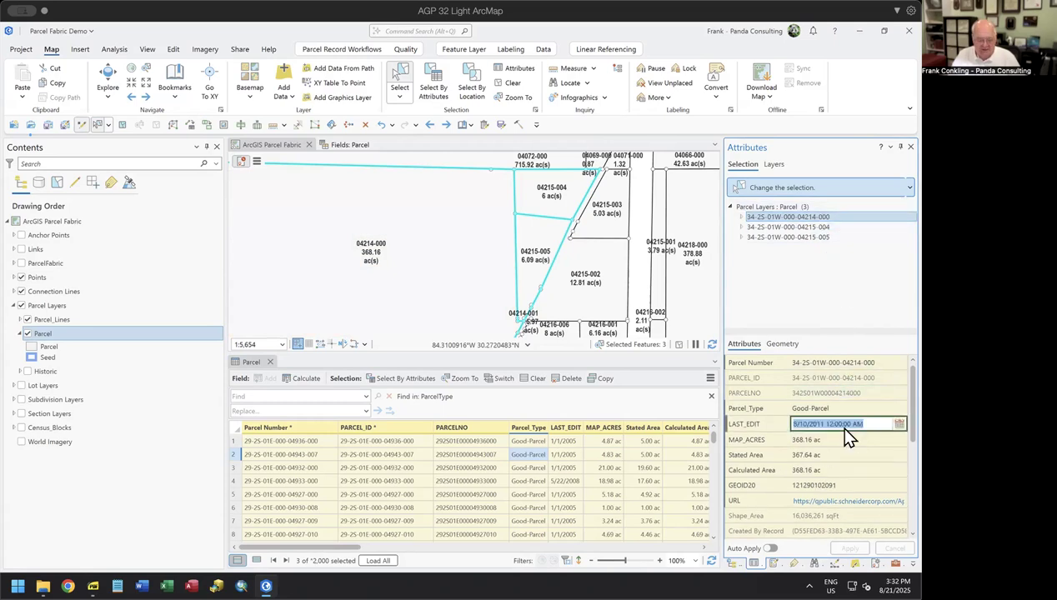
pyautogui.hotkey('ctrl', 'v')
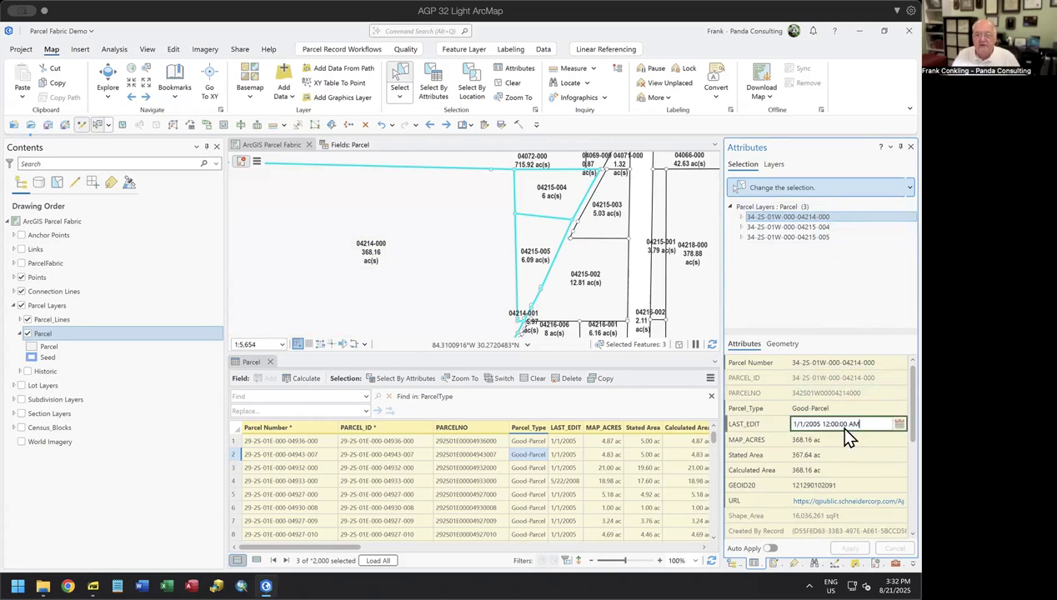
pyautogui.press('Tab')
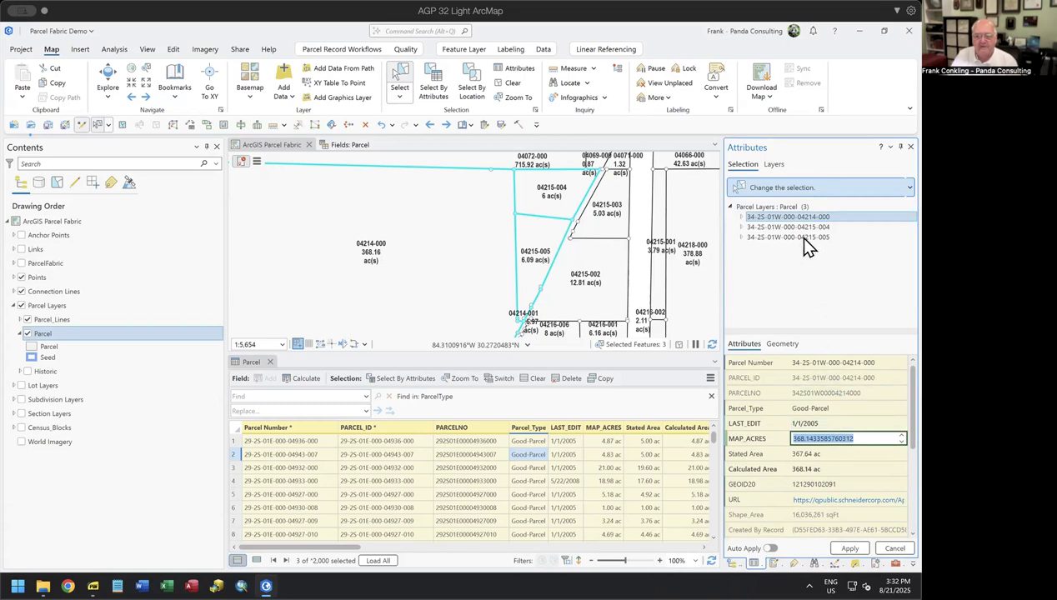
# - Show the combined attributes of all three selected parcels and review the commands available for the whole Parcel group
pyautogui.click(773, 208)
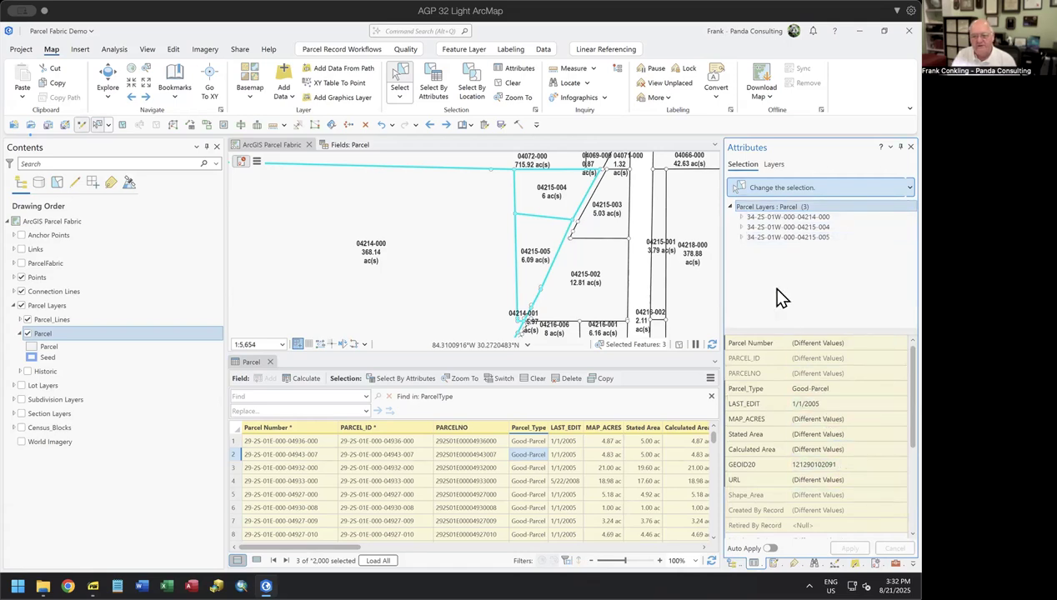
pyautogui.rightClick(772, 212)
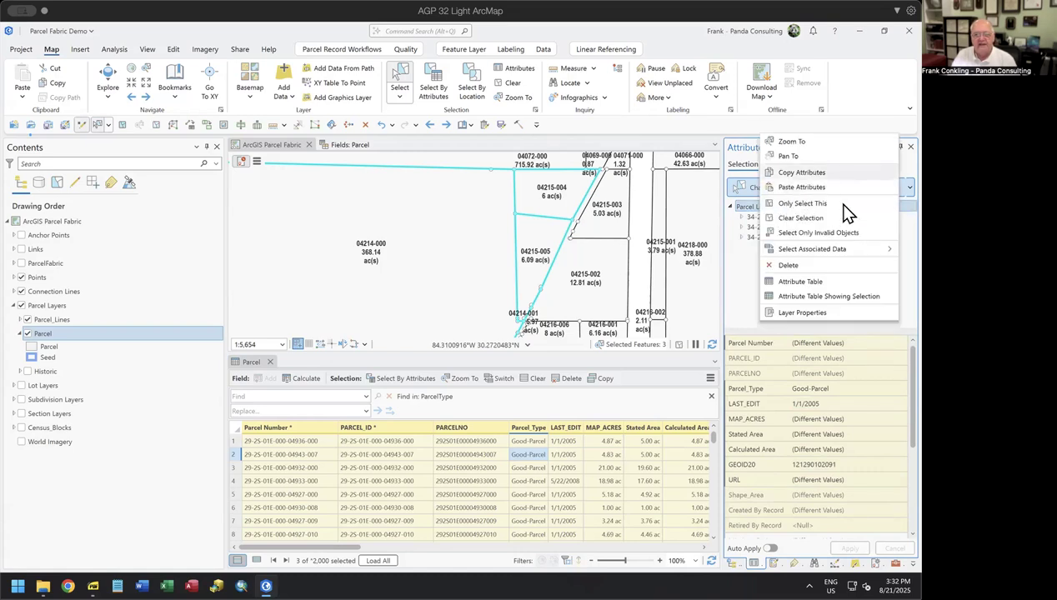
pyautogui.click(744, 300)
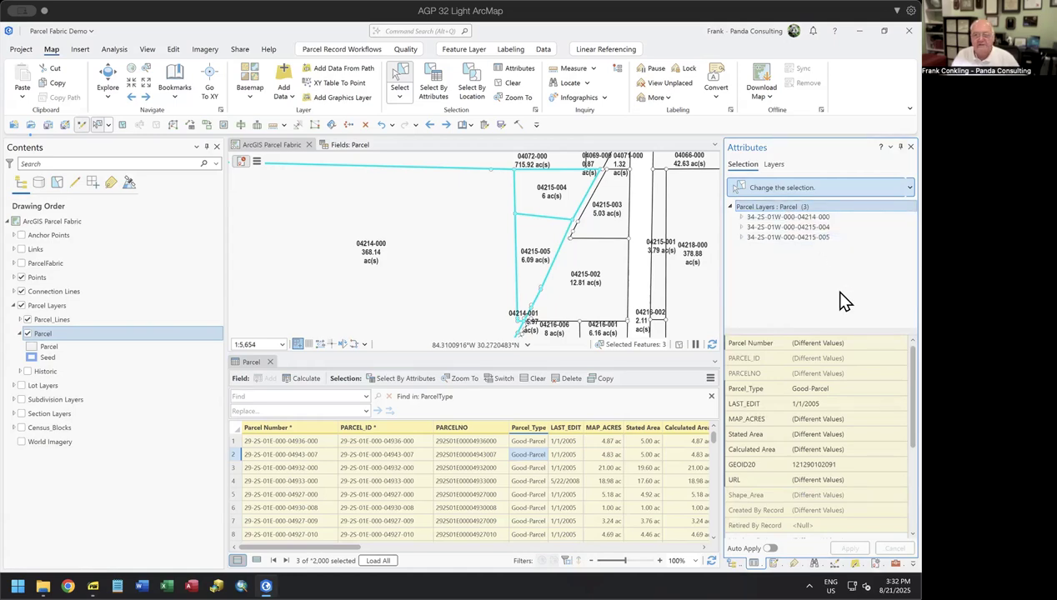
pyautogui.rightClick(786, 228)
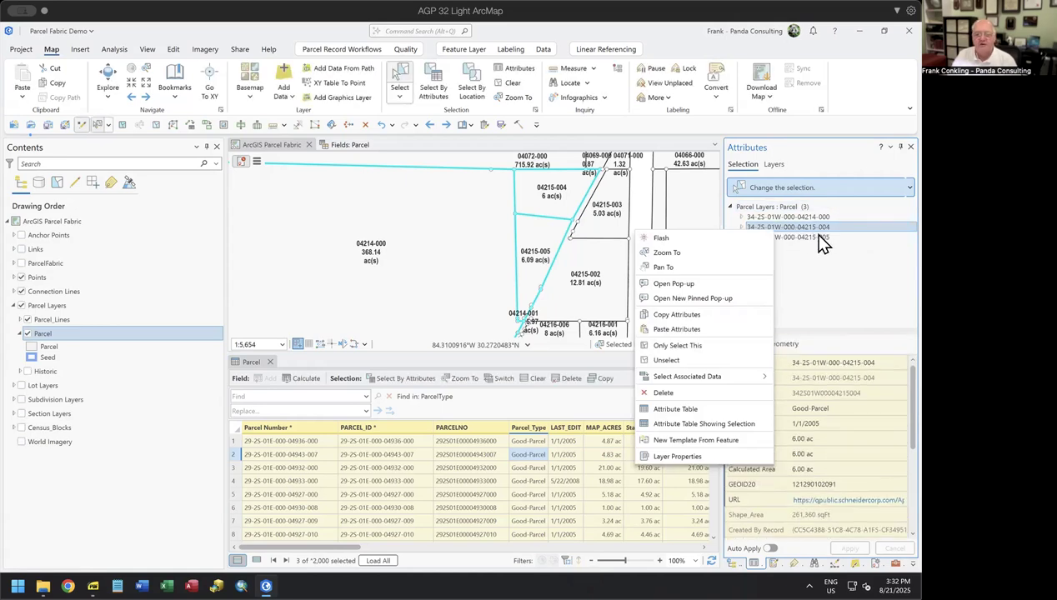
pyautogui.click(701, 315)
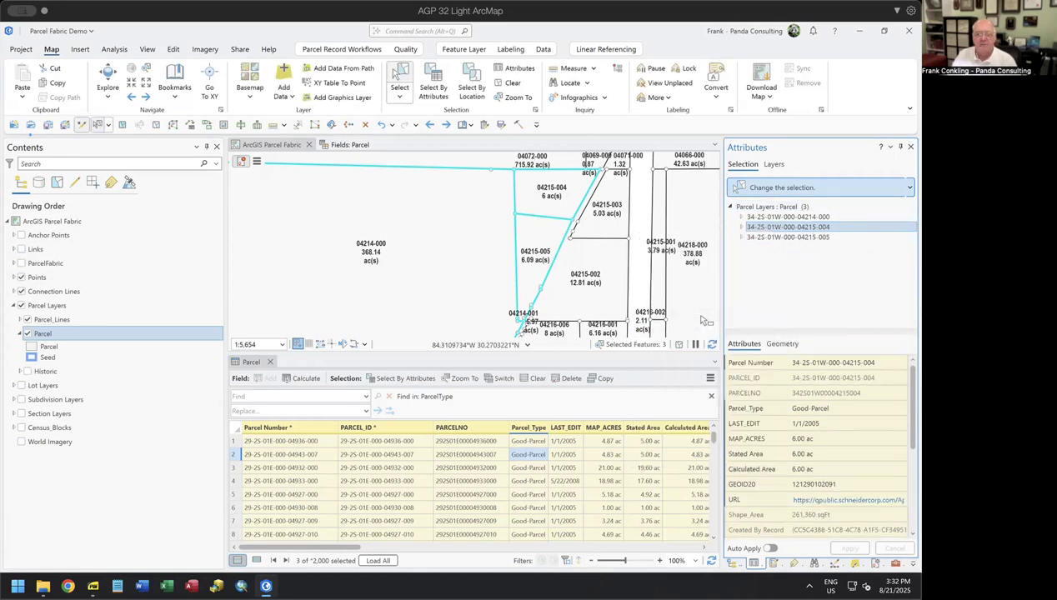
pyautogui.click(792, 218)
pyautogui.rightClick(792, 215)
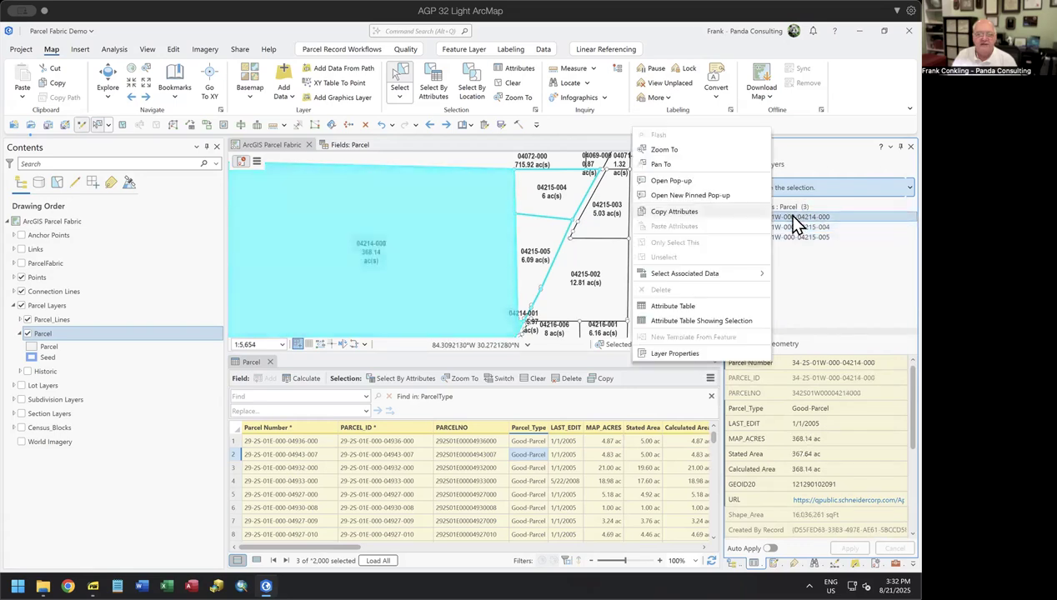
pyautogui.click(682, 227)
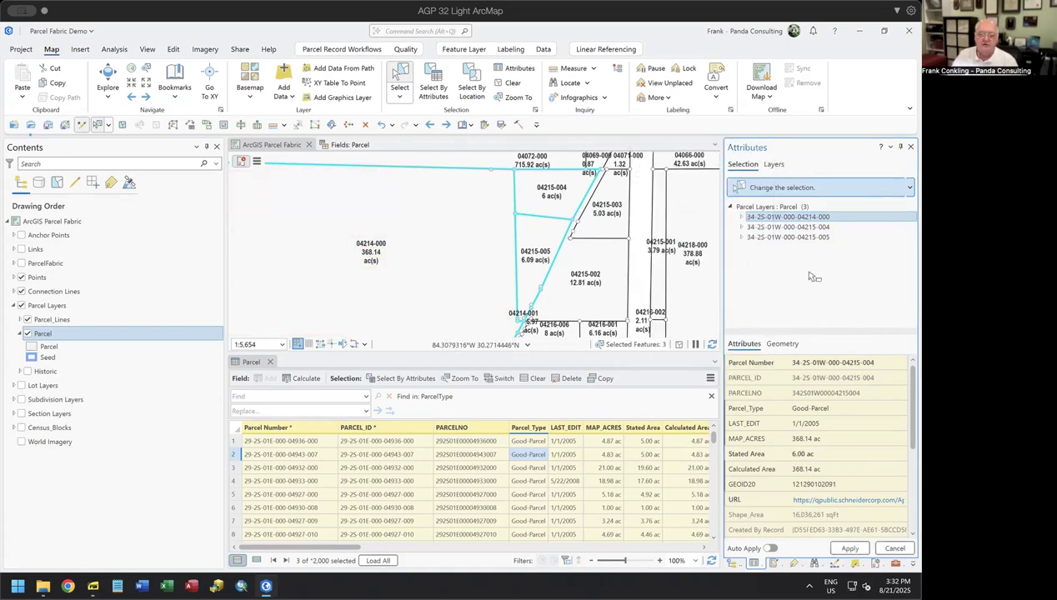
pyautogui.click(846, 378)
pyautogui.click(849, 549)
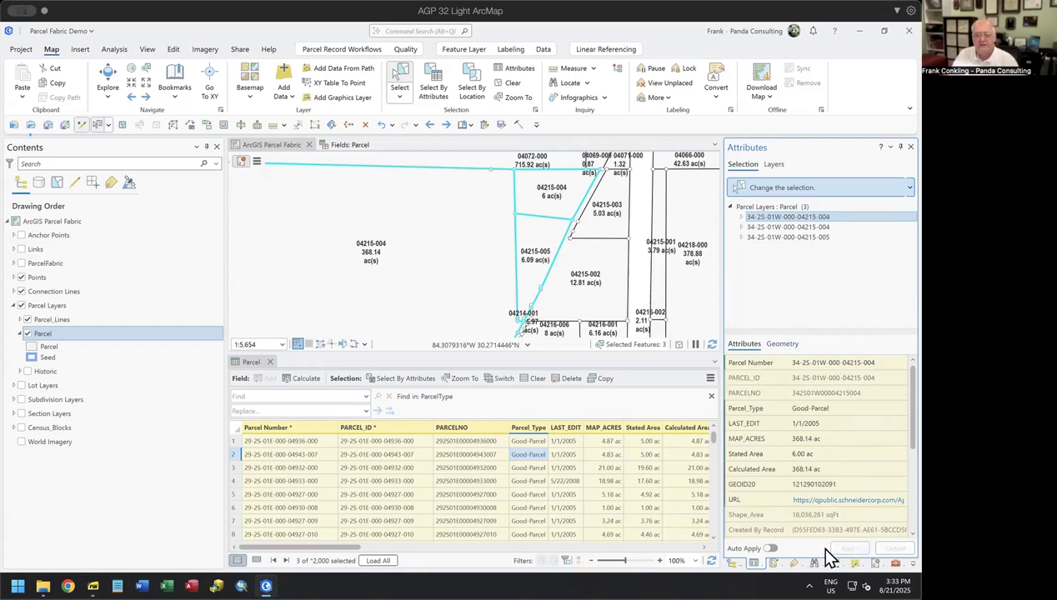
# - Turn on Auto Apply and load the unique values of the Parcel Number field to view its list of choices
pyautogui.click(770, 549)
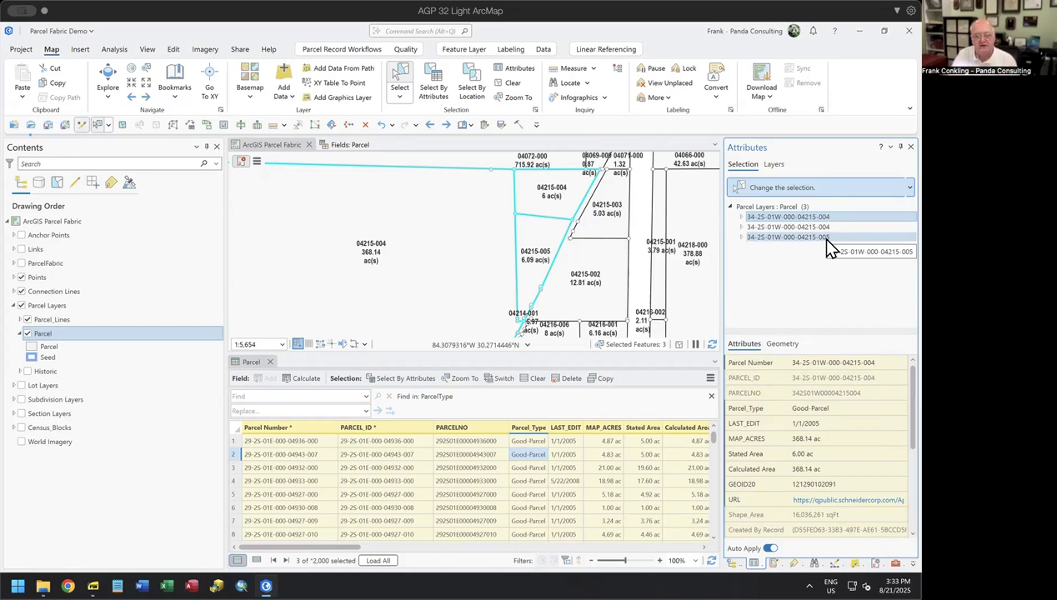
pyautogui.rightClick(760, 370)
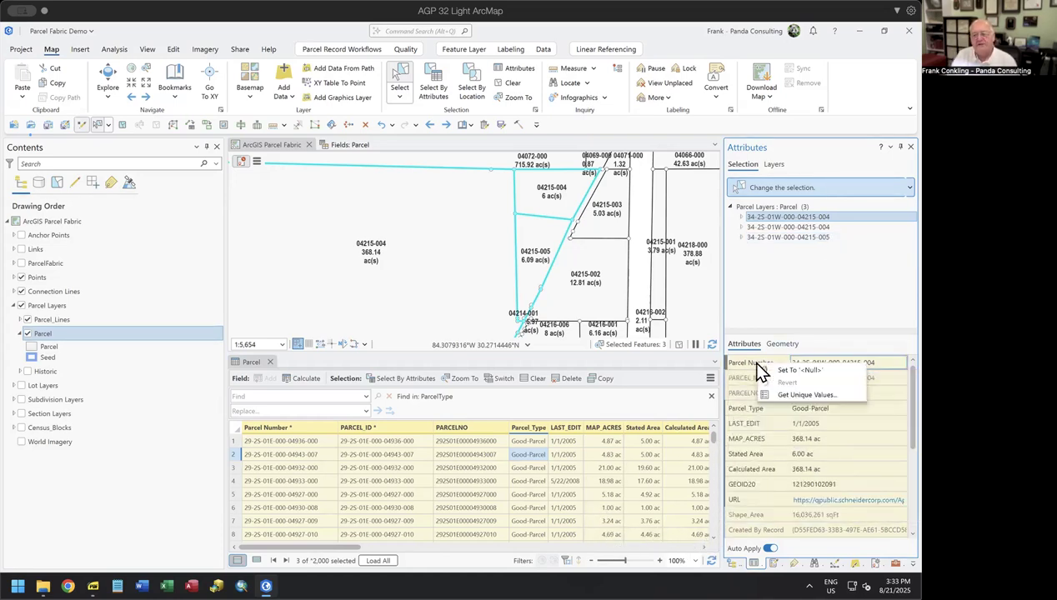
pyautogui.click(777, 393)
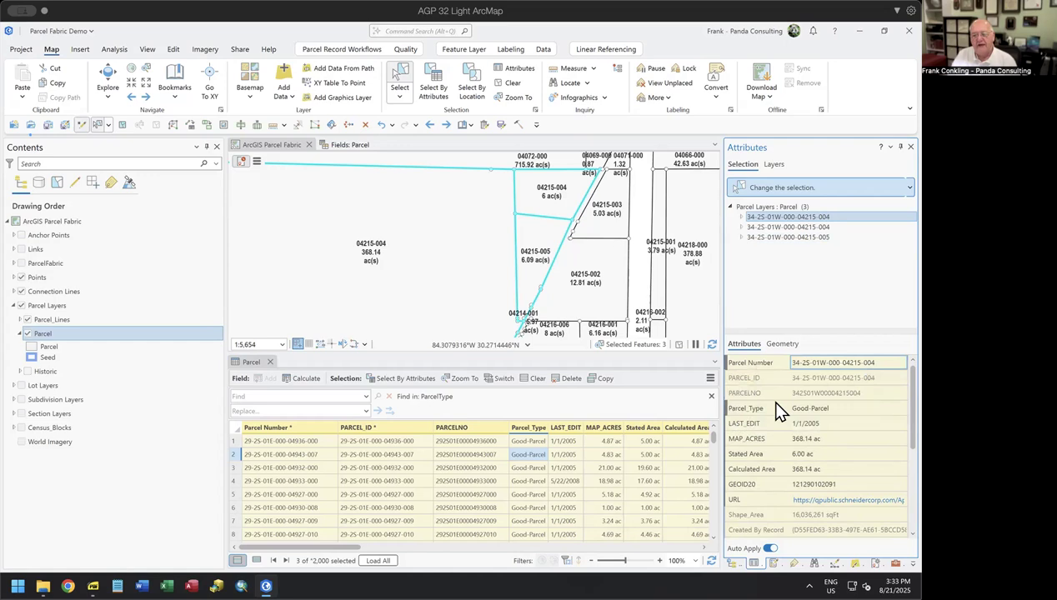
pyautogui.click(841, 363)
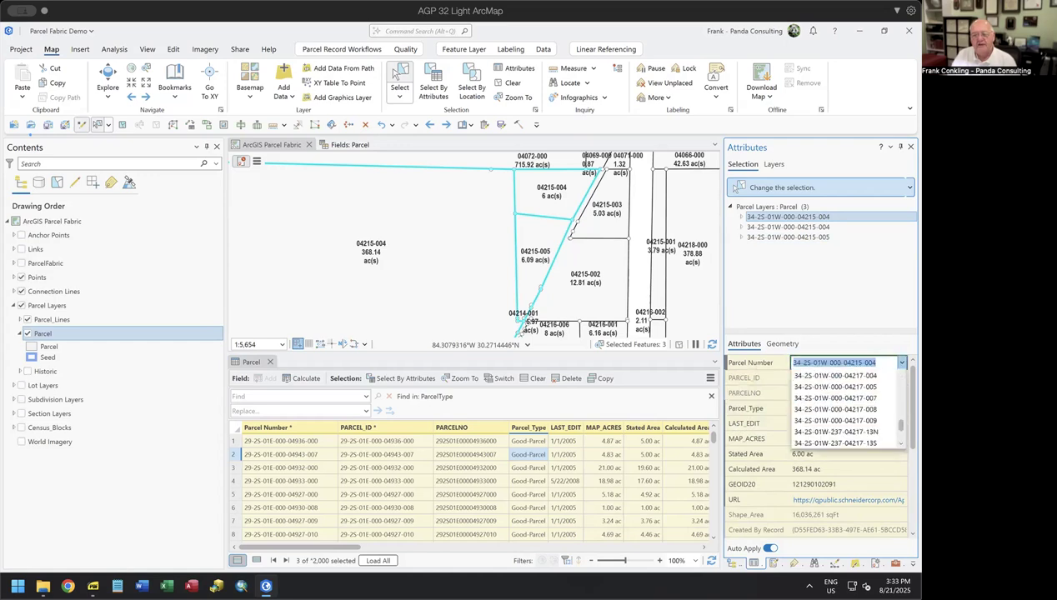
pyautogui.click(748, 362)
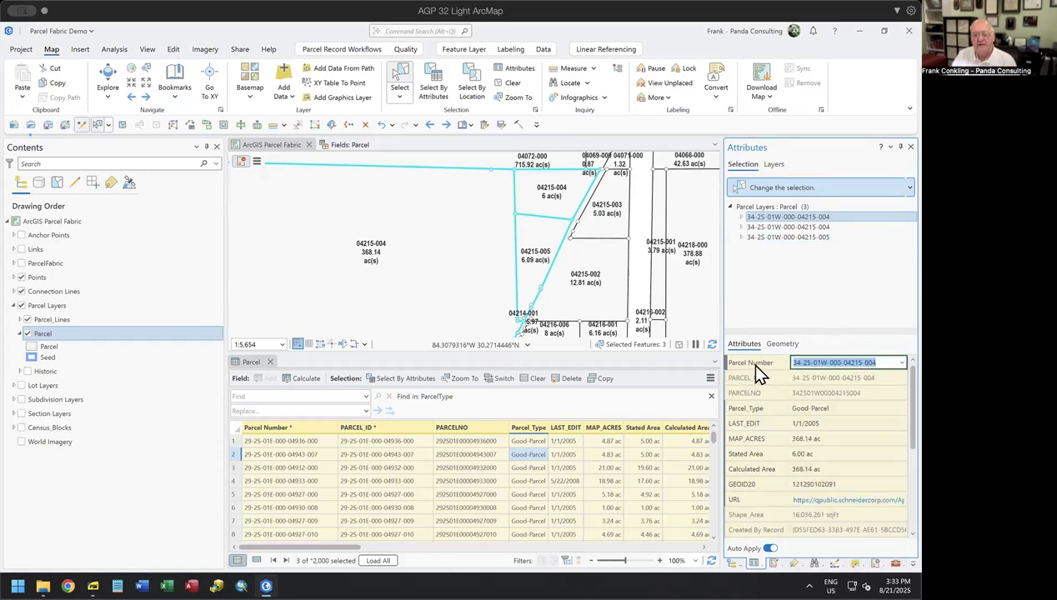
# - Examine the Parcel_Type choices and check the MAP_ACRES and Shape_Length fields of the parcel in the Attributes pane
pyautogui.click(859, 408)
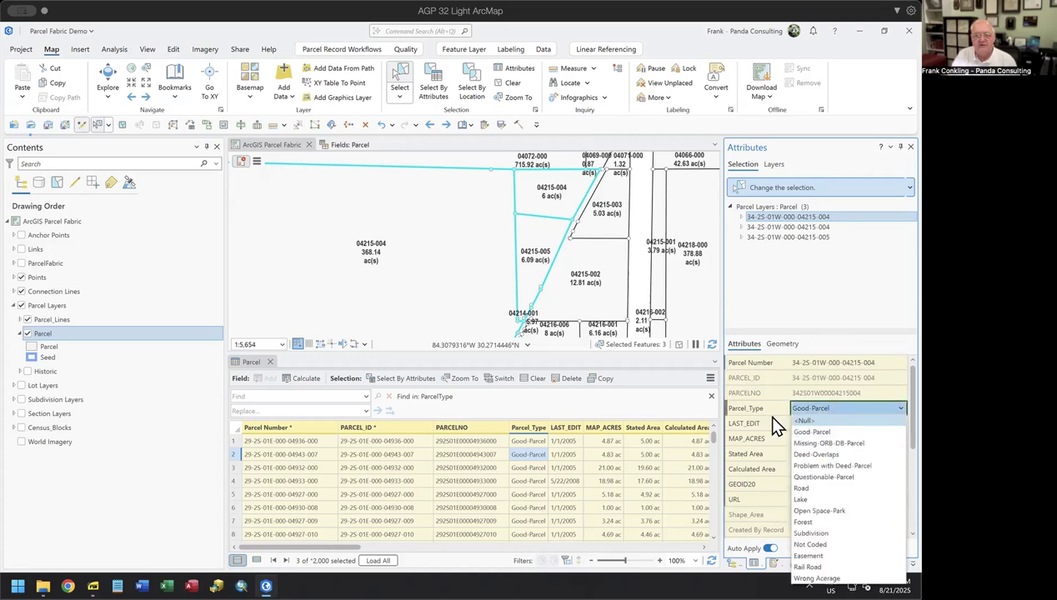
pyautogui.click(750, 407)
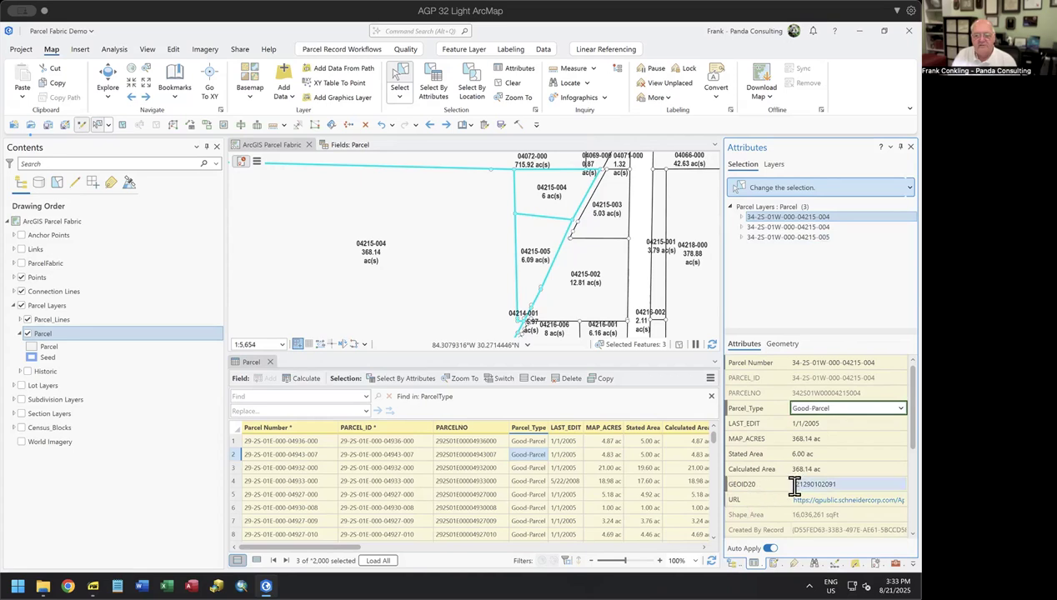
pyautogui.click(759, 438)
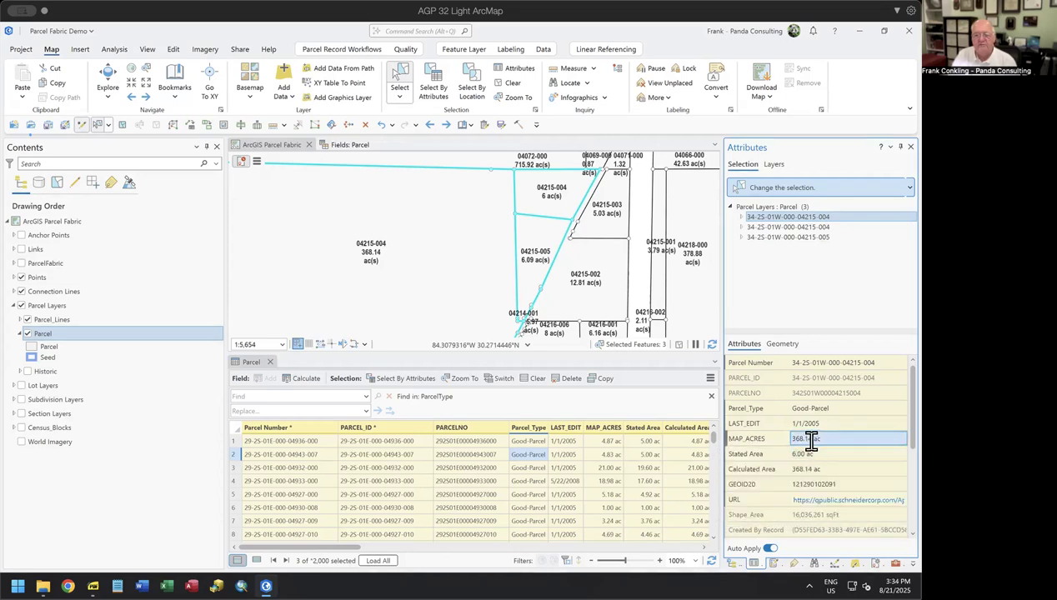
pyautogui.scroll(-5, 831, 442)
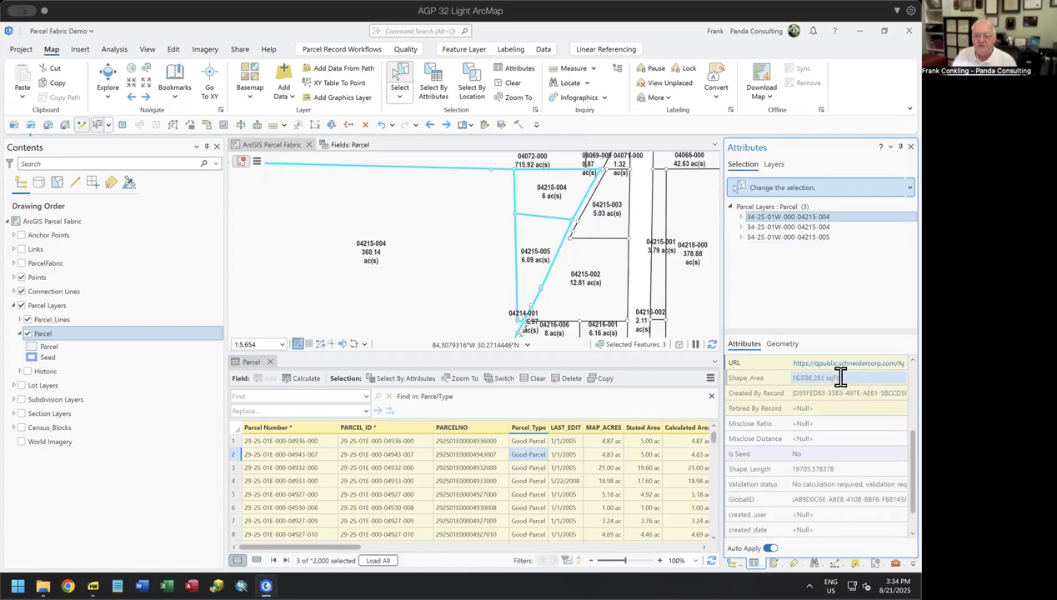
pyautogui.click(873, 469)
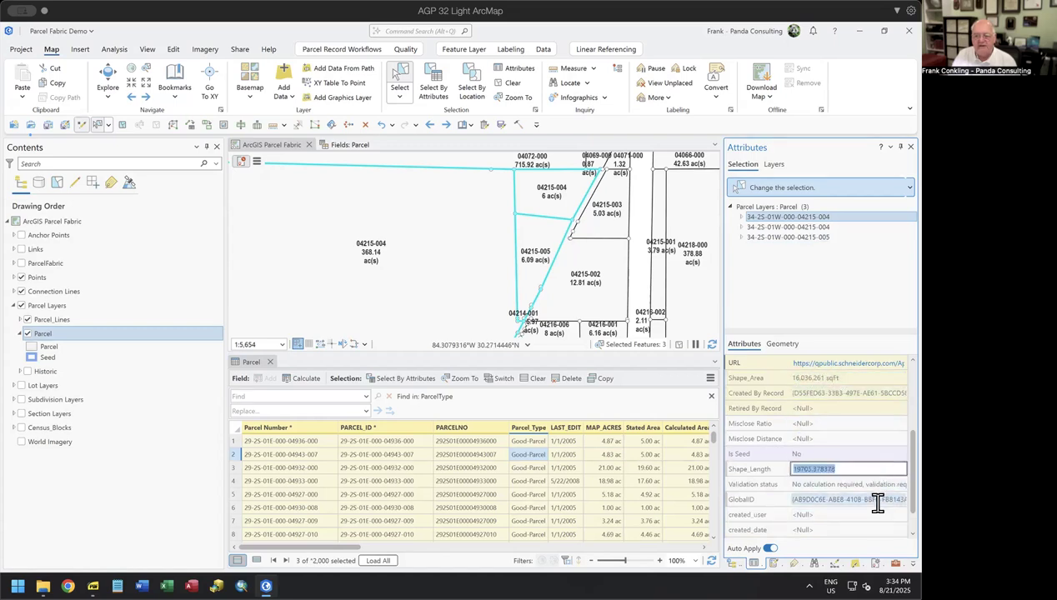
pyautogui.click(760, 470)
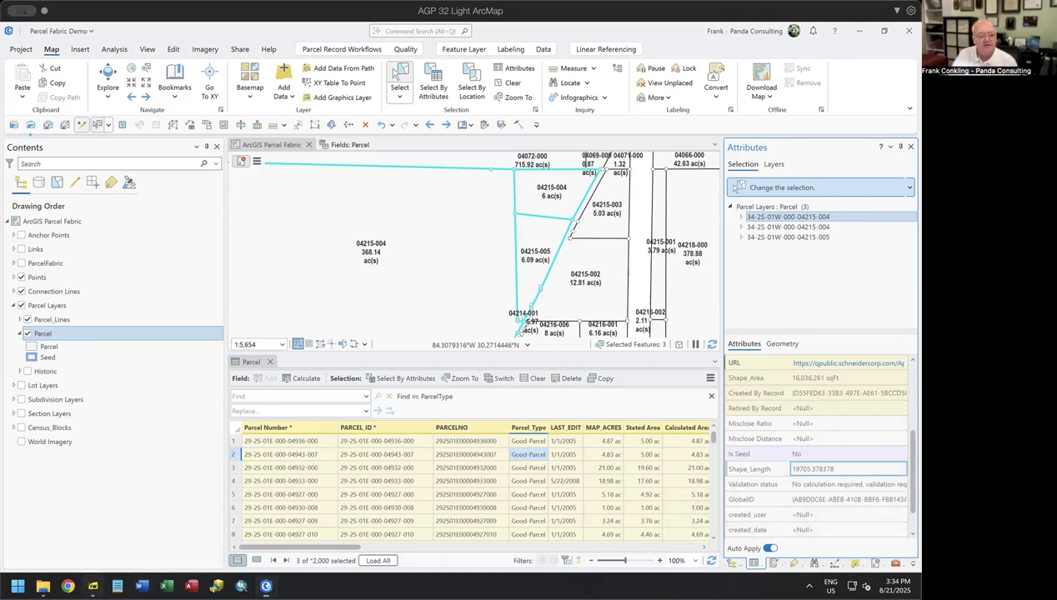
# - Switch to the PDF slides, advance to the Field Designer page, and return to ArcGIS Pro
pyautogui.hotkey('alt', 'Tab')
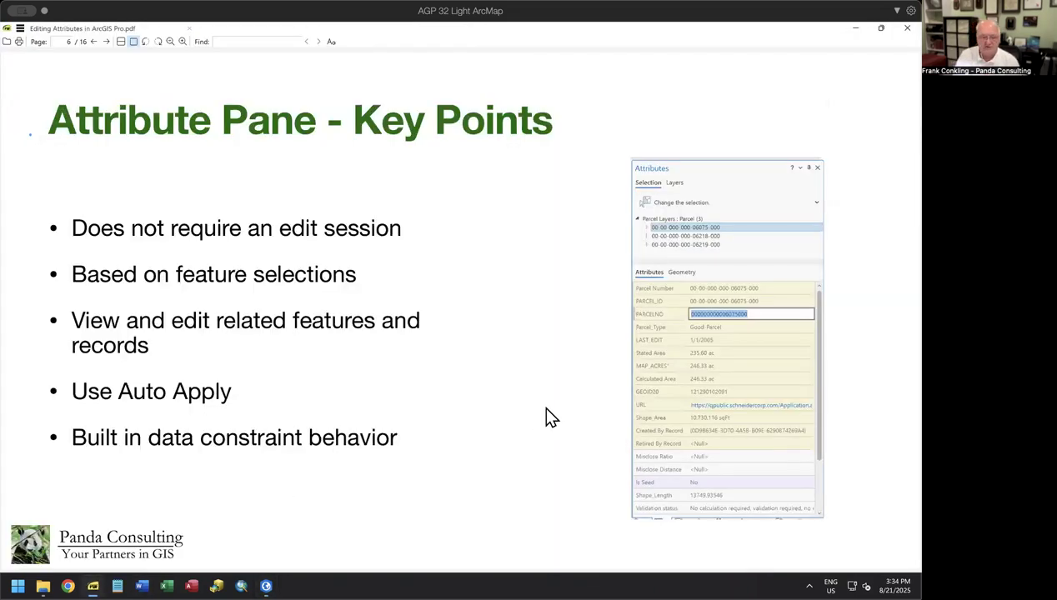
pyautogui.press('pagedown')
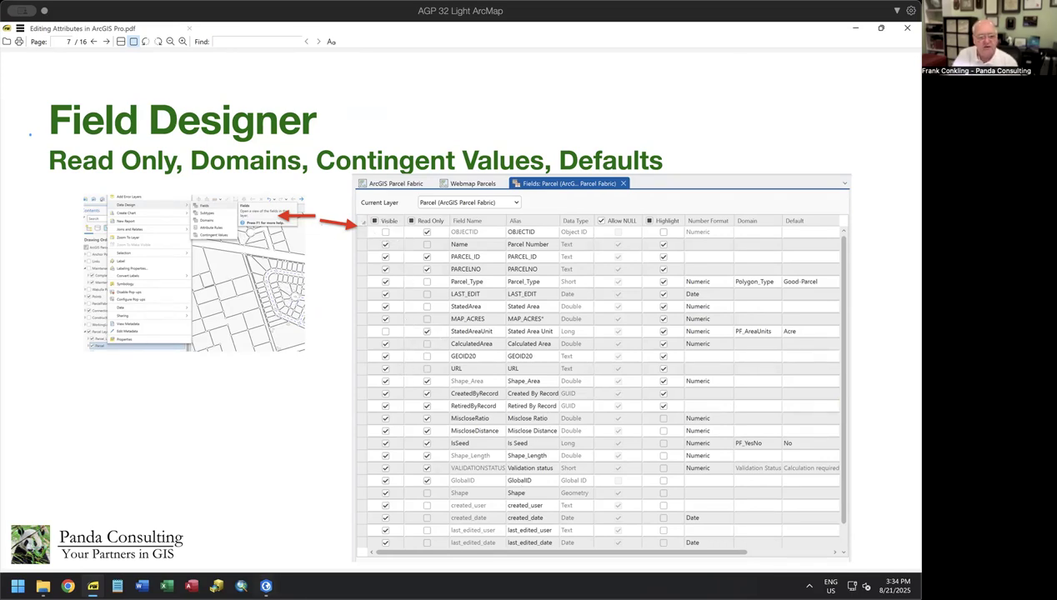
pyautogui.moveTo(266, 586)
pyautogui.click(265, 523)
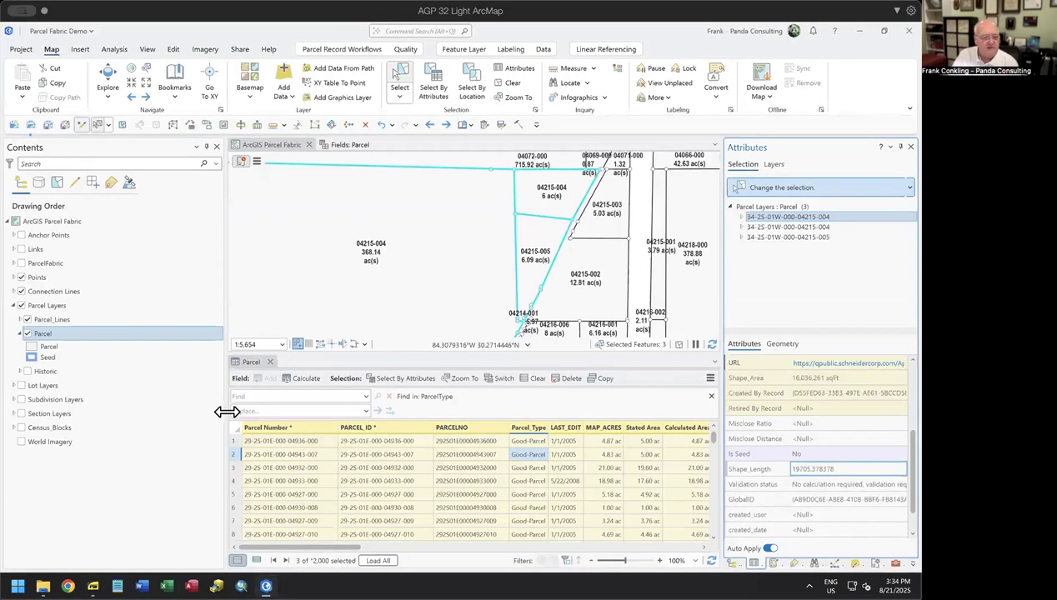
# - Close the Parcel attribute table and open the Fields design view of the Parcel layer
pyautogui.click(269, 362)
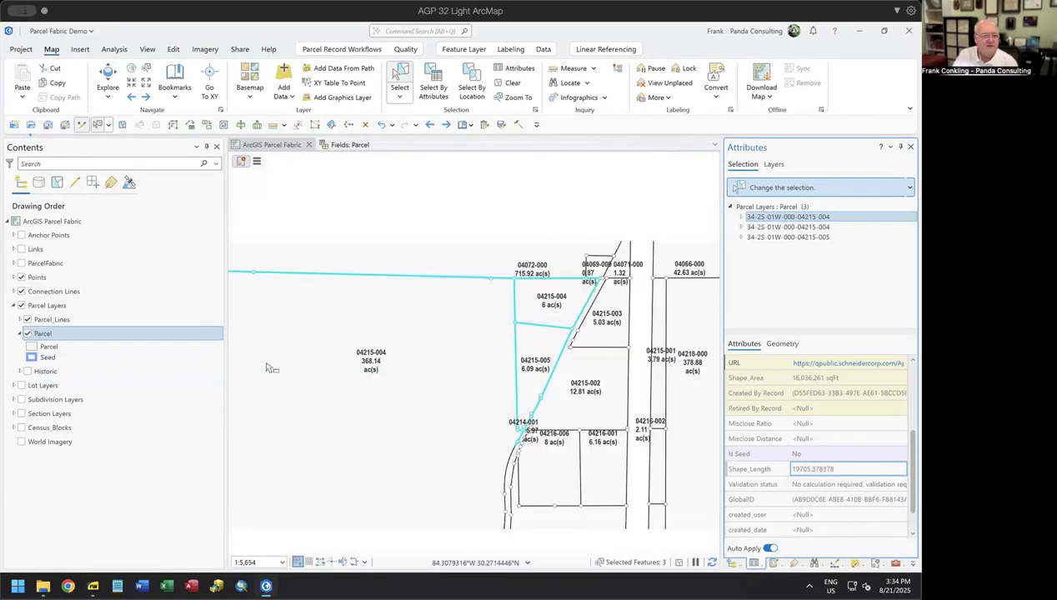
pyautogui.rightClick(55, 334)
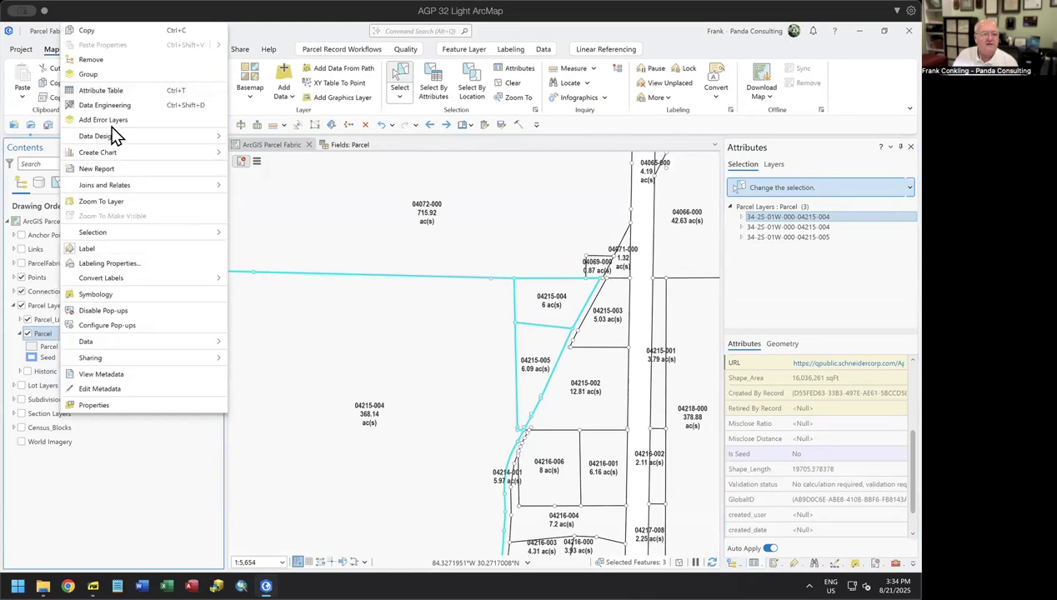
pyautogui.moveTo(109, 135)
pyautogui.click(266, 139)
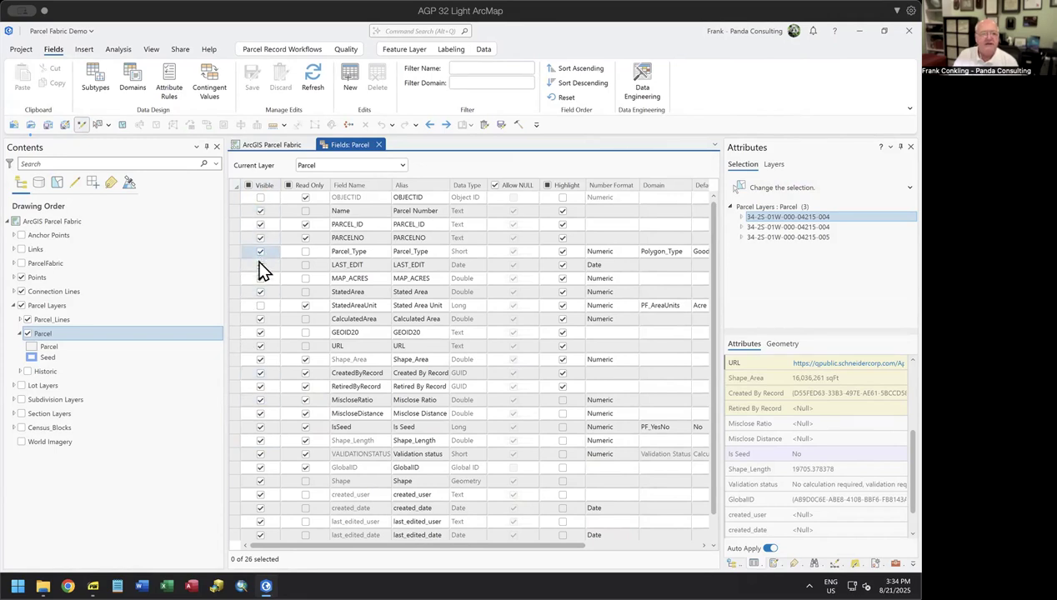
# - Compare the Visible settings in the Fields view with the parcel's attributes, including StatedAreaUnit and Parcel_Type
pyautogui.click(260, 307)
pyautogui.scroll(3, 825, 417)
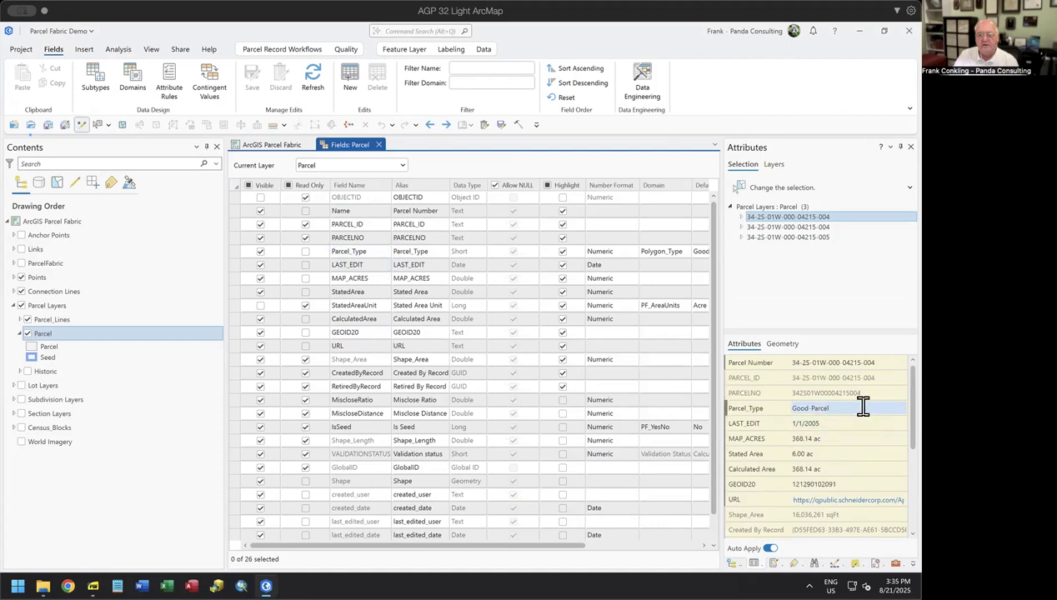
pyautogui.click(855, 406)
pyautogui.click(855, 406)
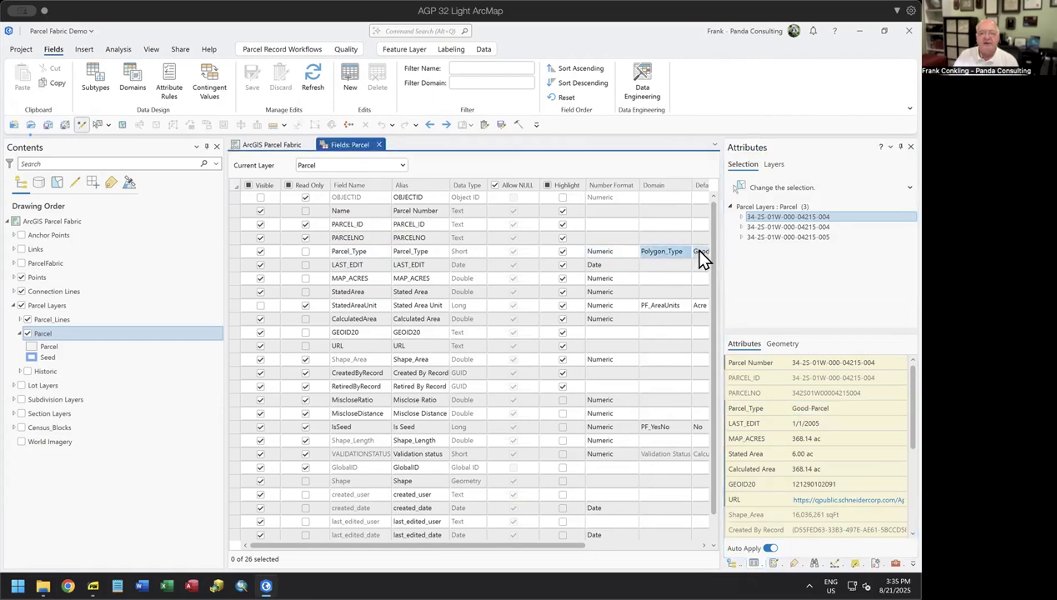
# - Review the default value and domain choices of the Parcel_Type field, keeping Polygon_Type as its domain
pyautogui.click(700, 253)
pyautogui.click(621, 253)
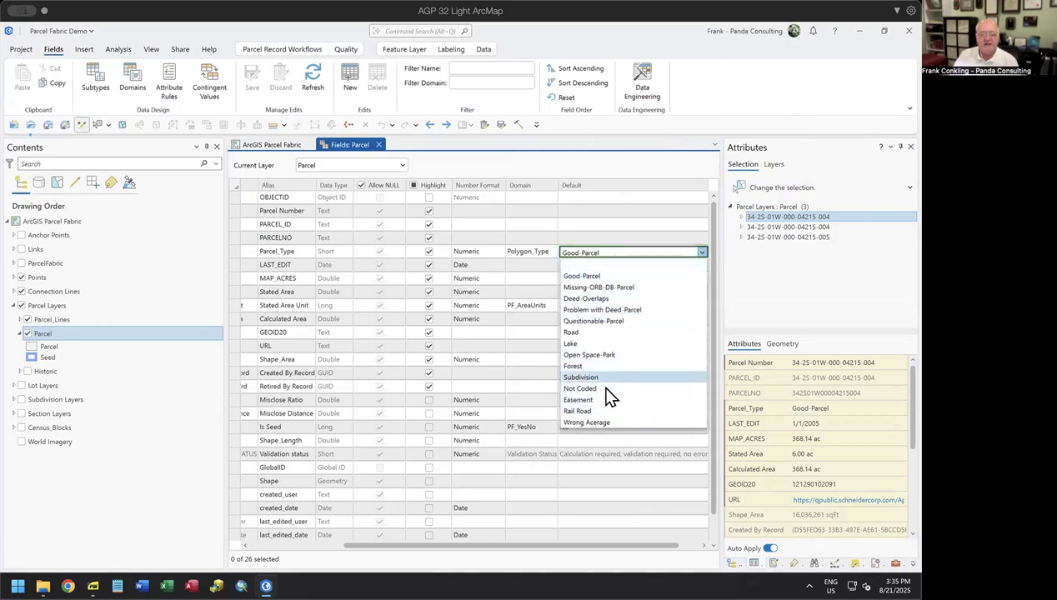
pyautogui.click(537, 250)
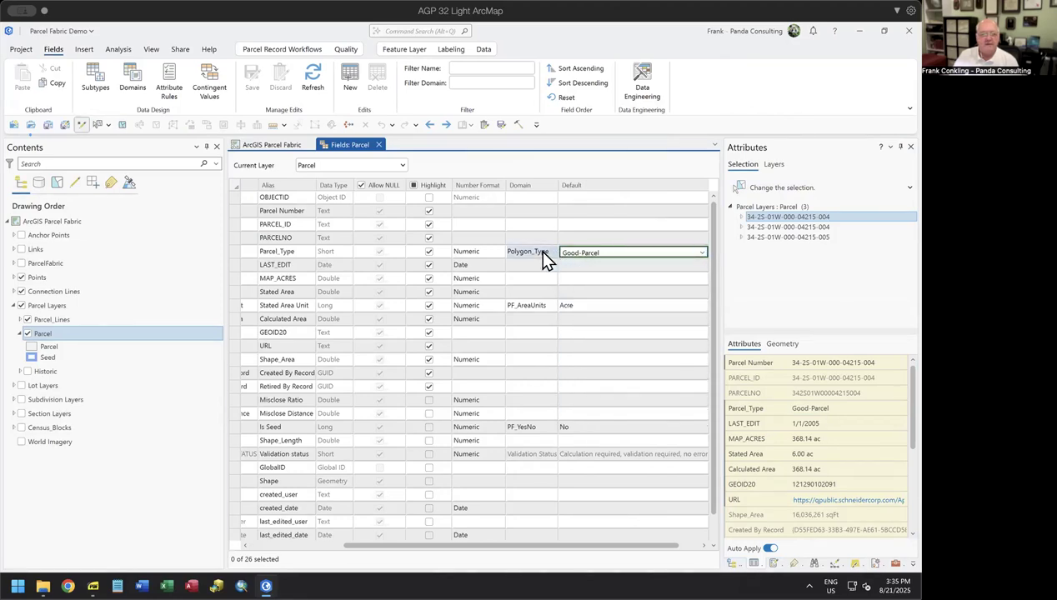
pyautogui.click(540, 252)
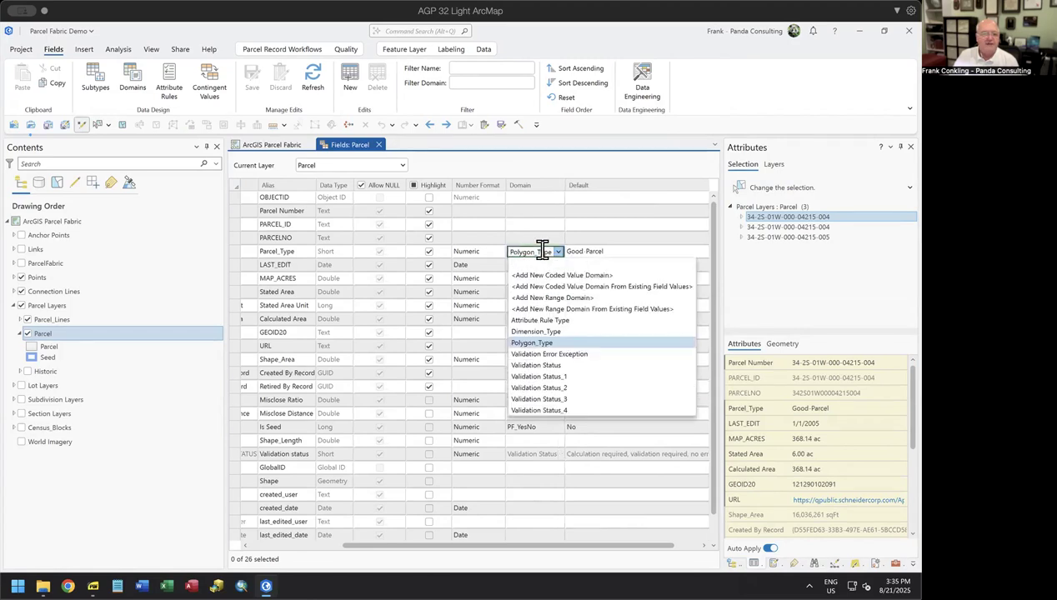
pyautogui.click(550, 345)
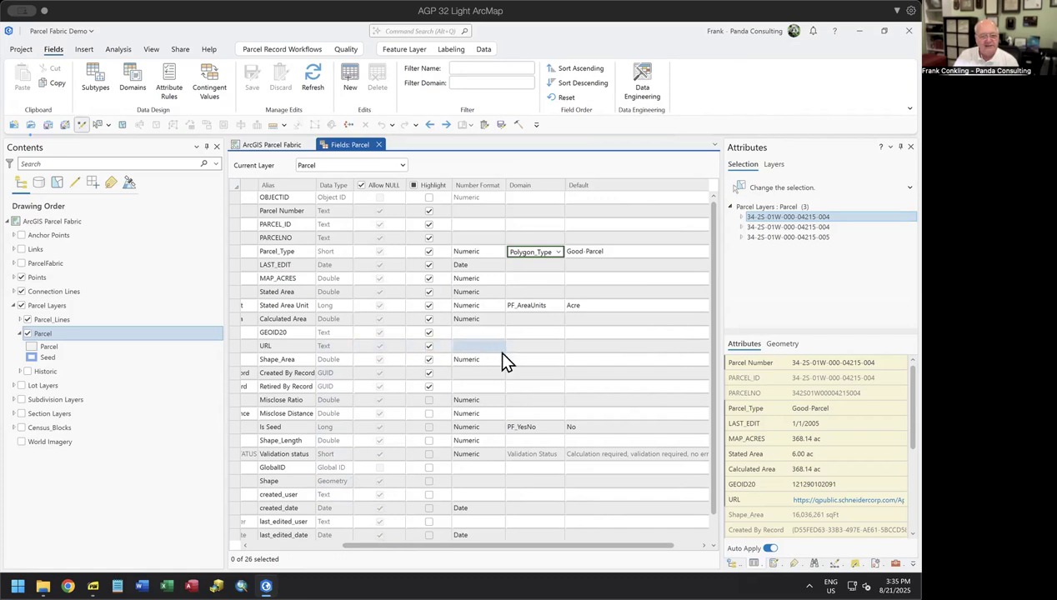
# - Review the domain and default assignments of the Parcel fields, especially Parcel_Type and Stated Area Unit
pyautogui.scroll(-1, 372, 501)
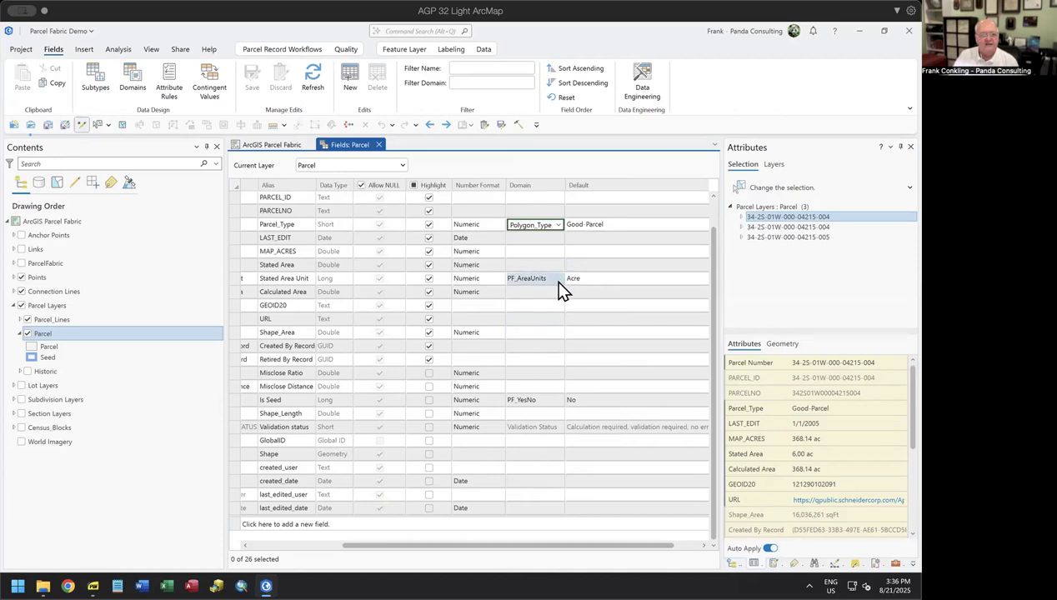
pyautogui.scroll(1, 553, 279)
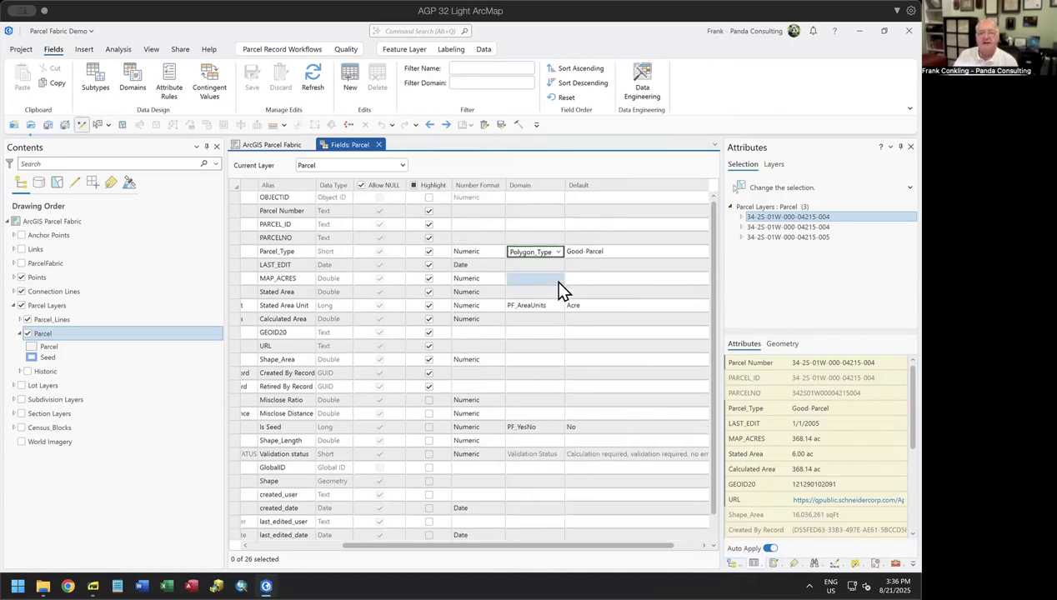
pyautogui.click(546, 265)
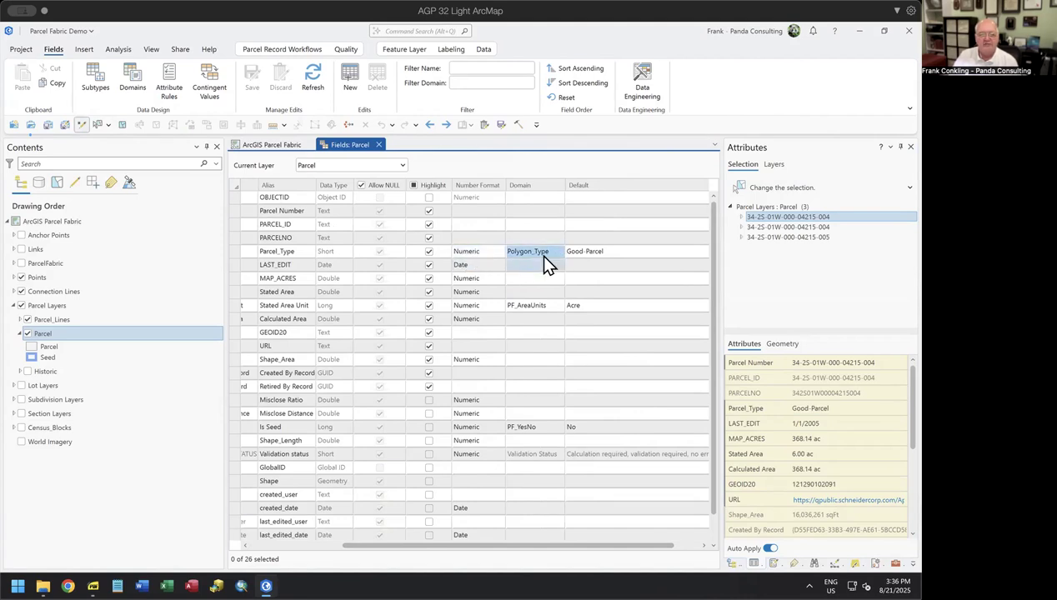
pyautogui.click(561, 257)
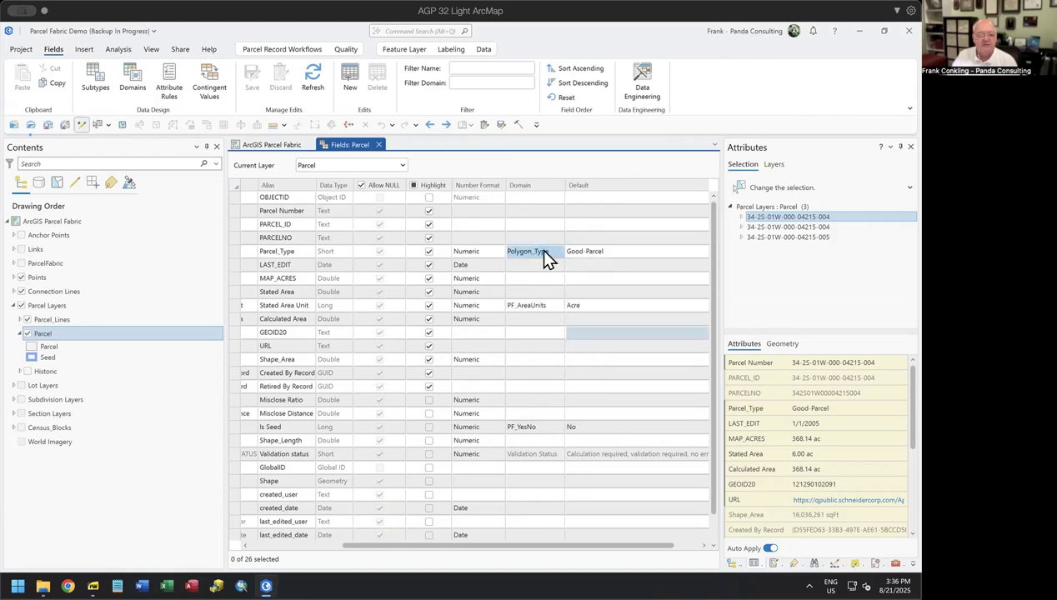
pyautogui.click(534, 264)
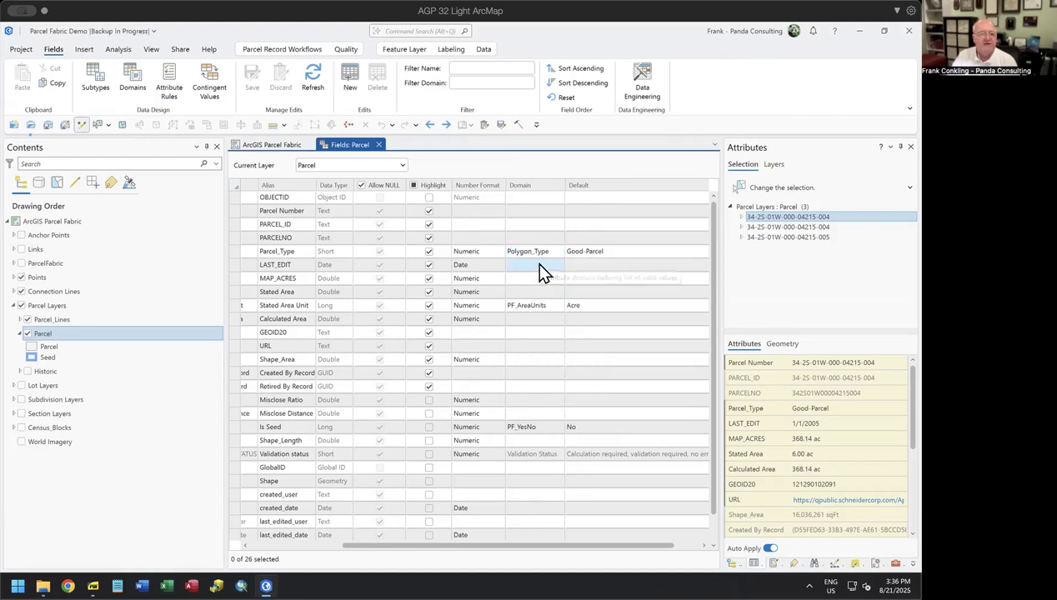
# - Turn highlighting off and on again for all Parcel fields, discarding the unsaved map edits that block saving
pyautogui.moveTo(515, 547); pyautogui.dragTo(415, 549)
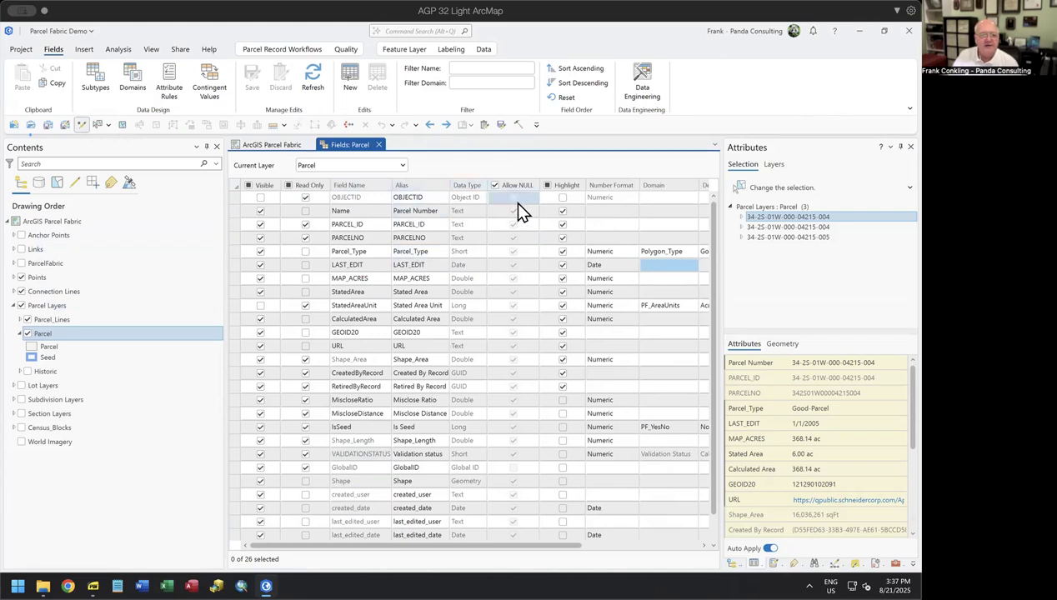
pyautogui.click(565, 185)
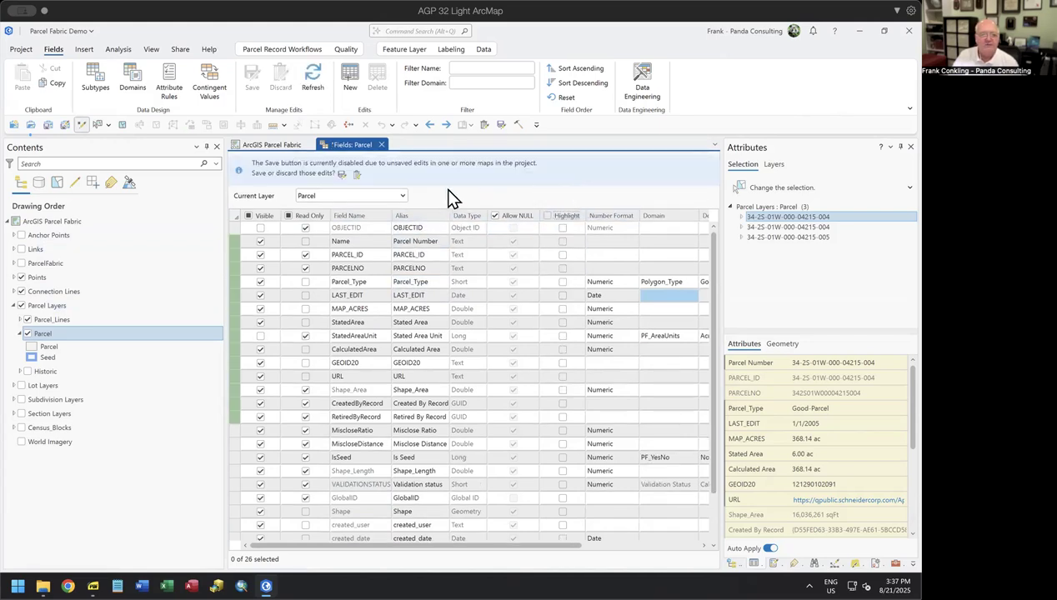
pyautogui.click(356, 174)
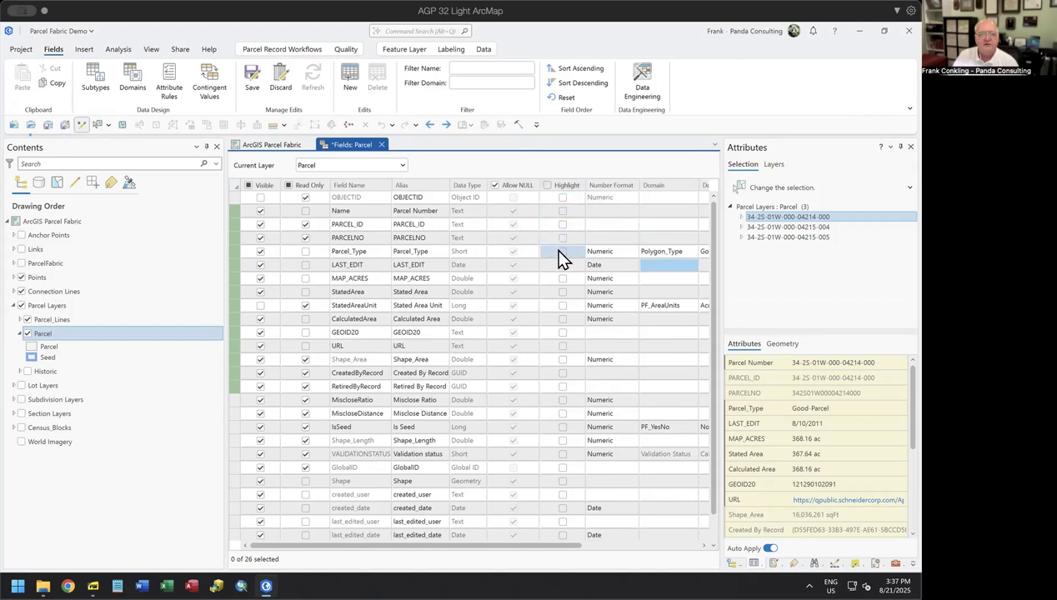
pyautogui.click(547, 185)
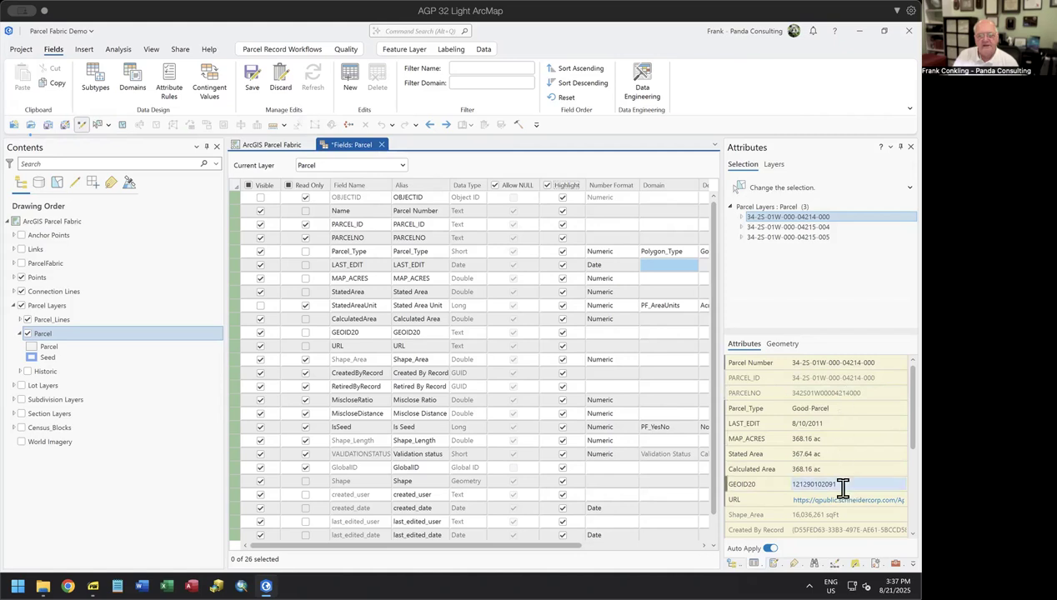
# - Examine the highlighted fields in the selected parcel's attributes, including the Parcel_Type field's details and the last entries
pyautogui.moveTo(730, 408)
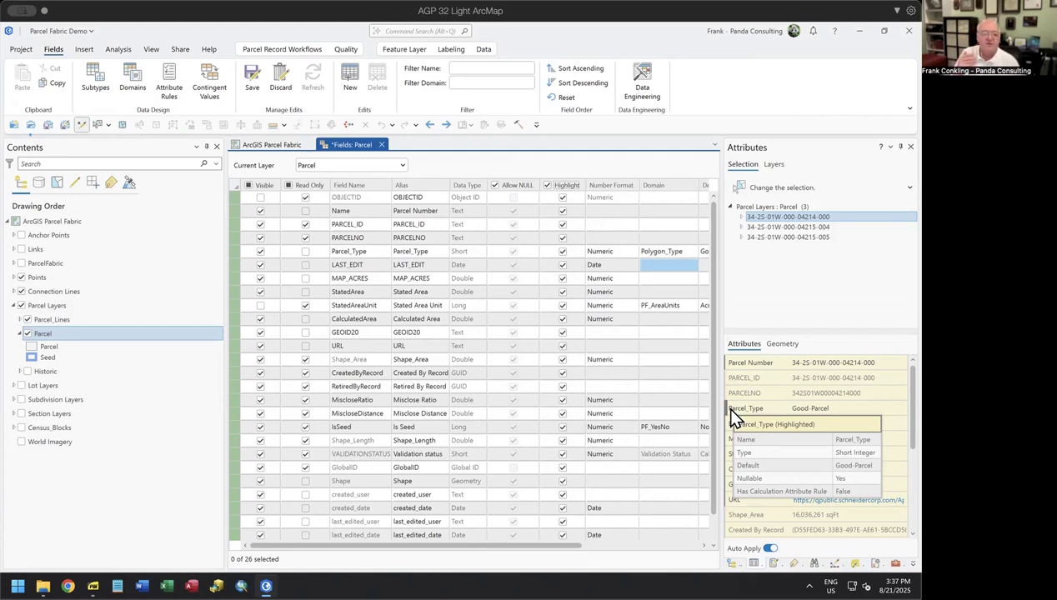
pyautogui.click(837, 343)
pyautogui.moveTo(913, 407); pyautogui.dragTo(912, 477)
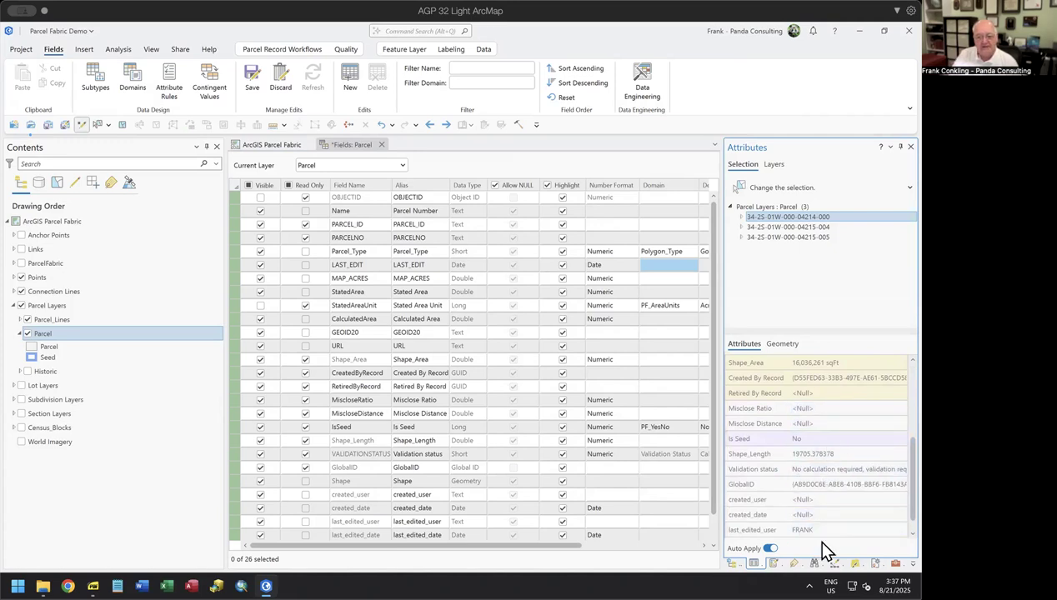
pyautogui.scroll(4, 816, 469)
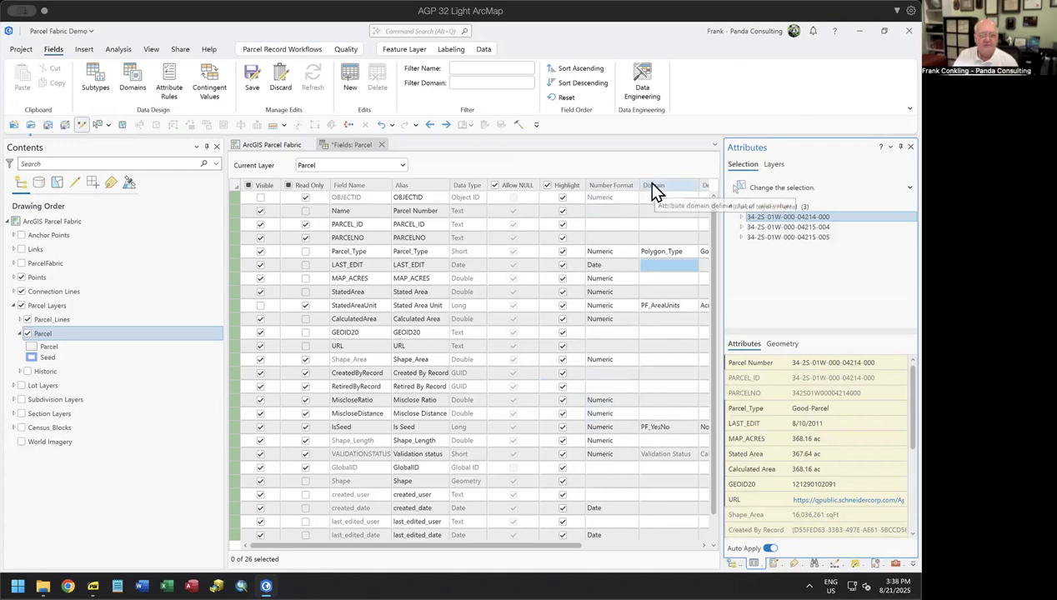
# - Review the default value choices of the Parcel_Type field, keeping Good-Parcel as its default
pyautogui.moveTo(567, 552); pyautogui.dragTo(639, 552)
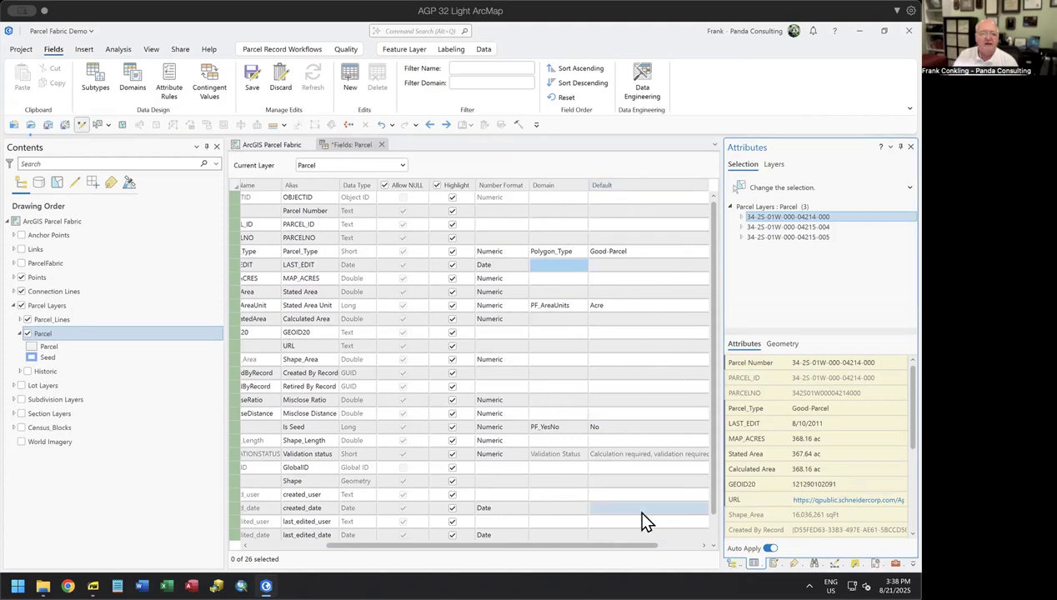
pyautogui.click(670, 259)
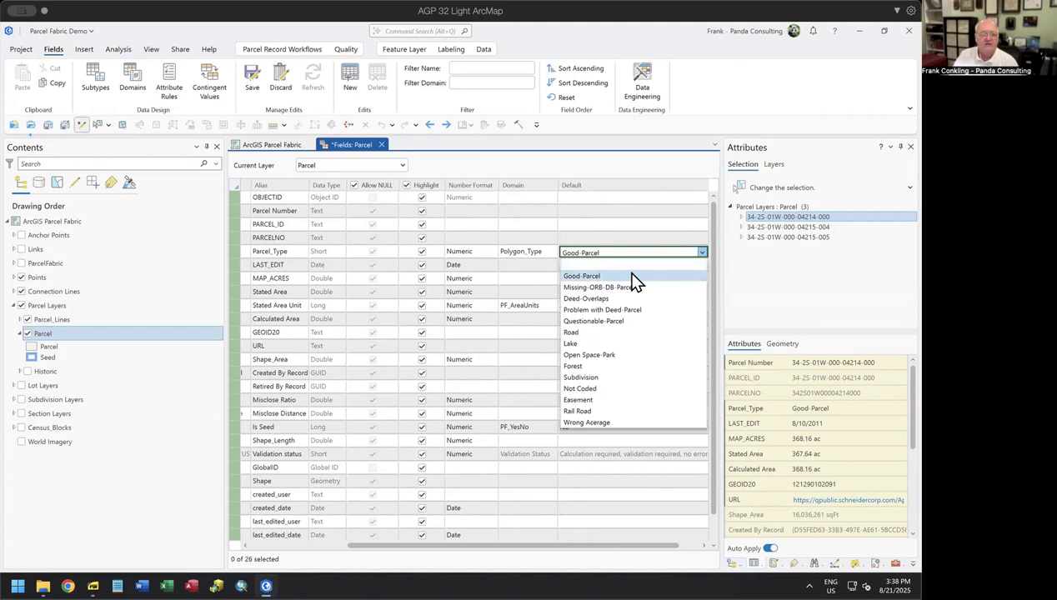
pyautogui.click(638, 193)
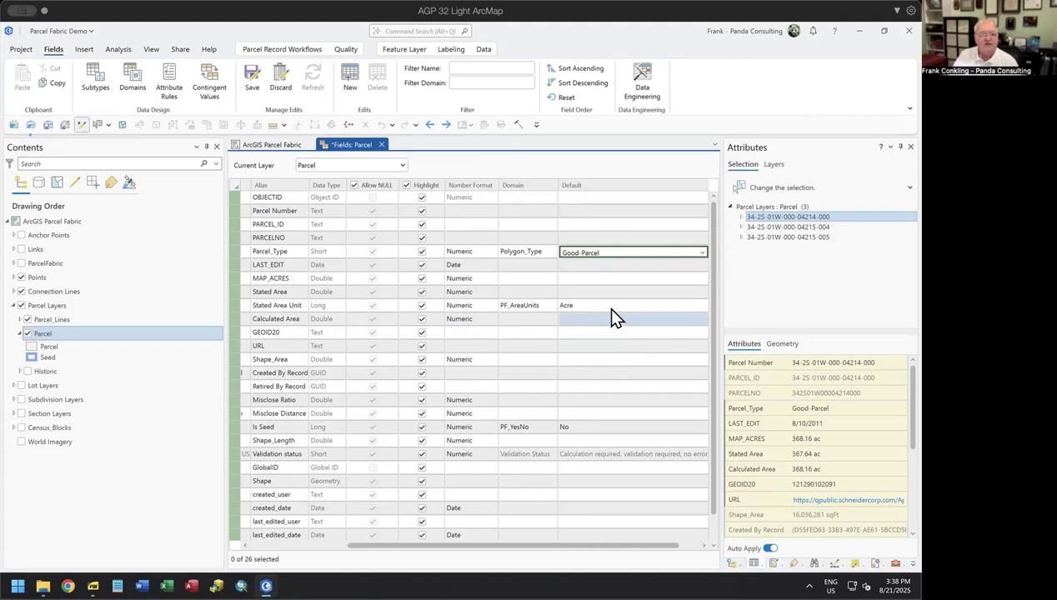
pyautogui.click(592, 195)
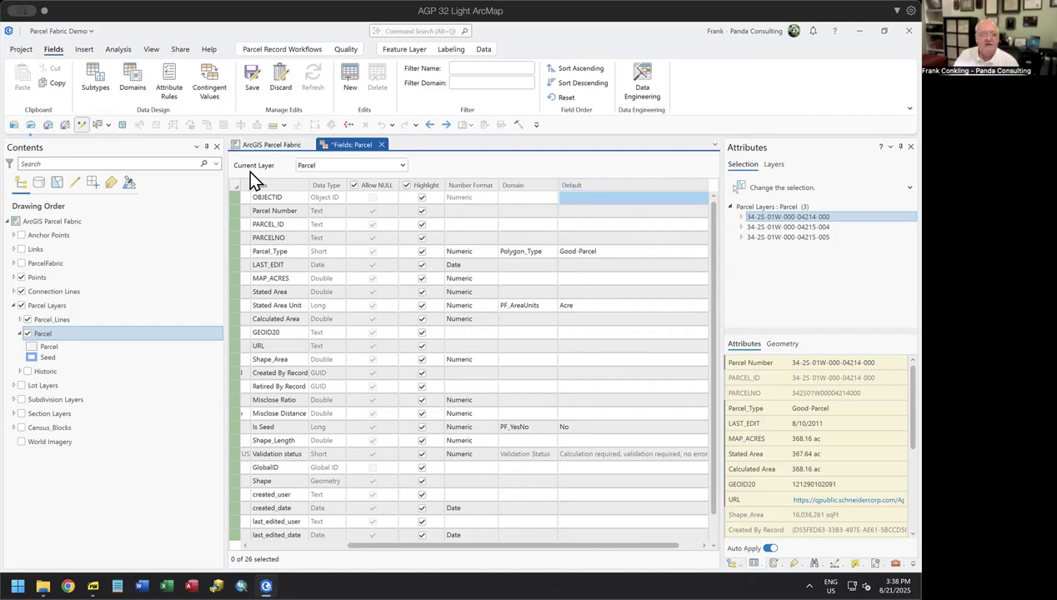
# - Enter 00-00-000-00 as the default value of the Parcel Number field
pyautogui.click(595, 201)
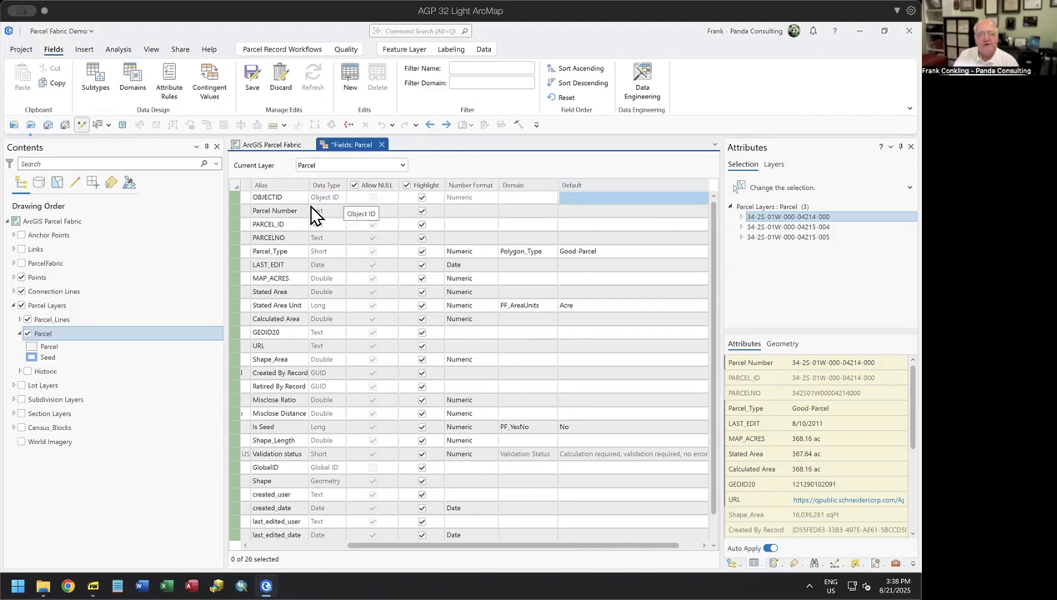
pyautogui.click(575, 210)
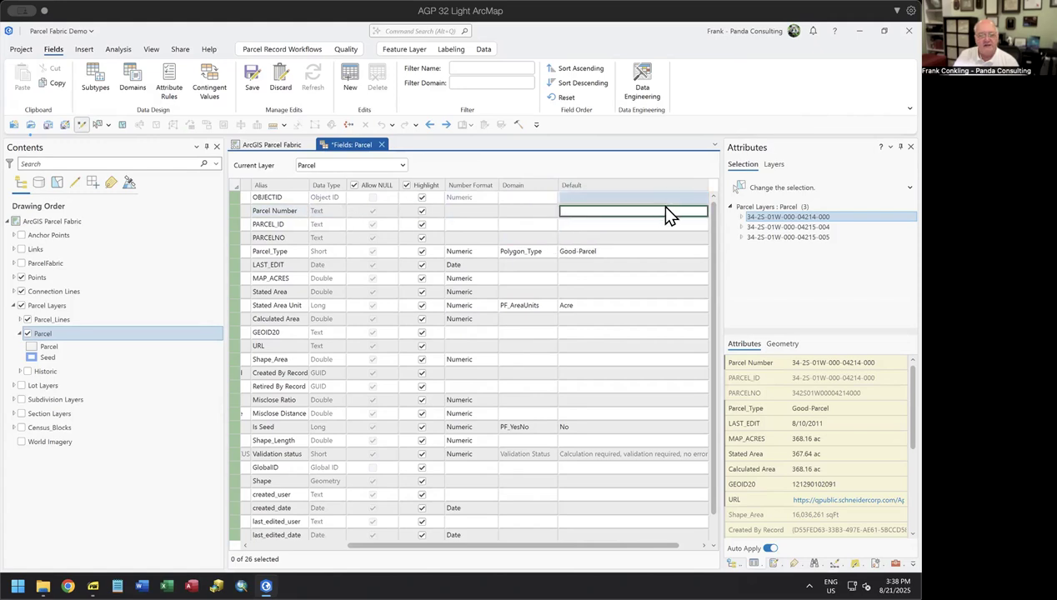
pyautogui.write('00 ')
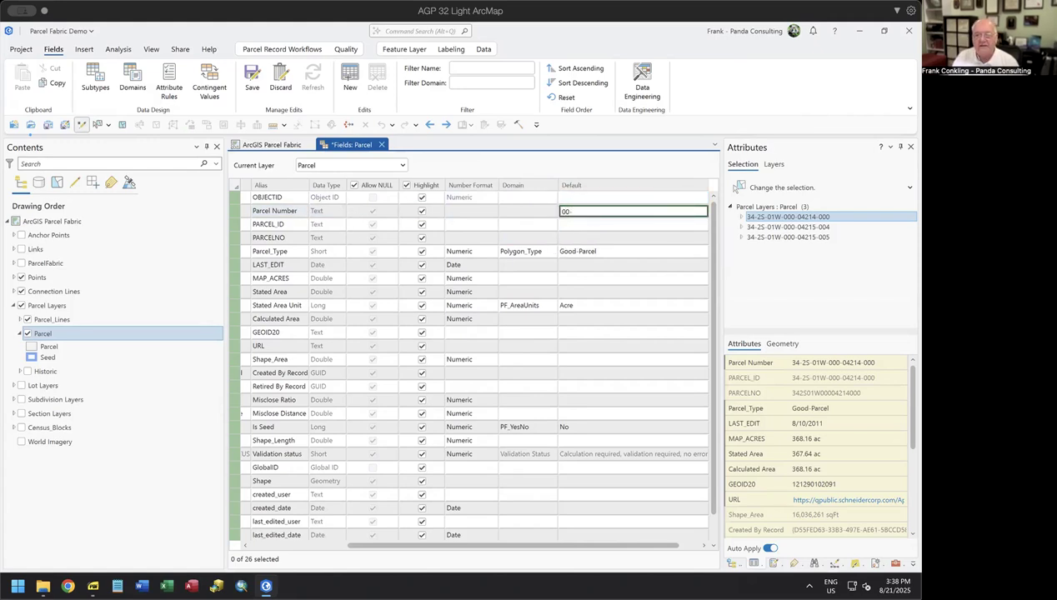
pyautogui.write('00-000-00')
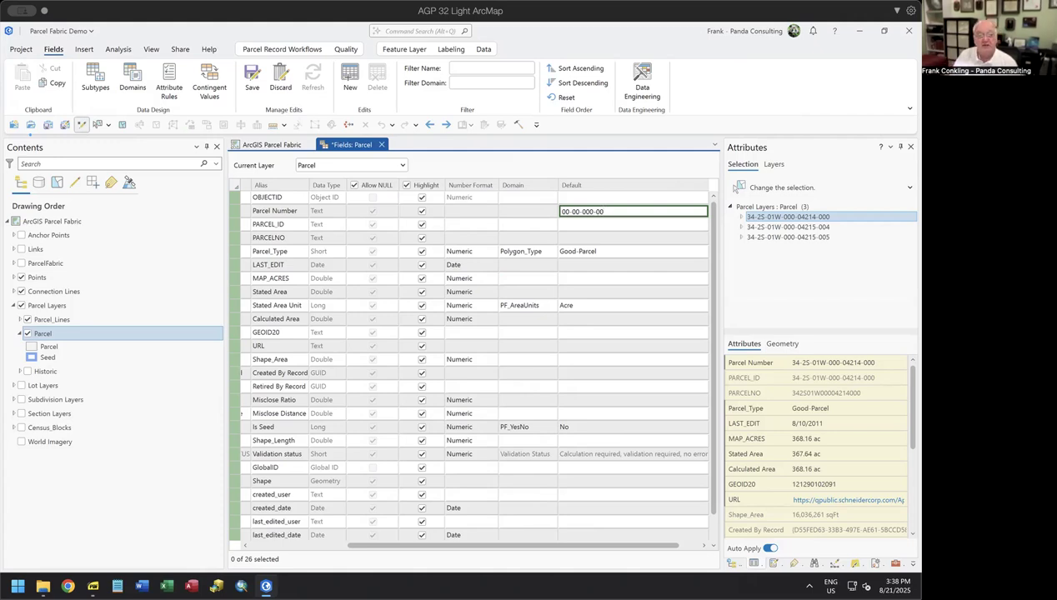
# - Review the MAP_ACRES number format and confirm it with the ac suffix
pyautogui.scroll(-1, 605, 375)
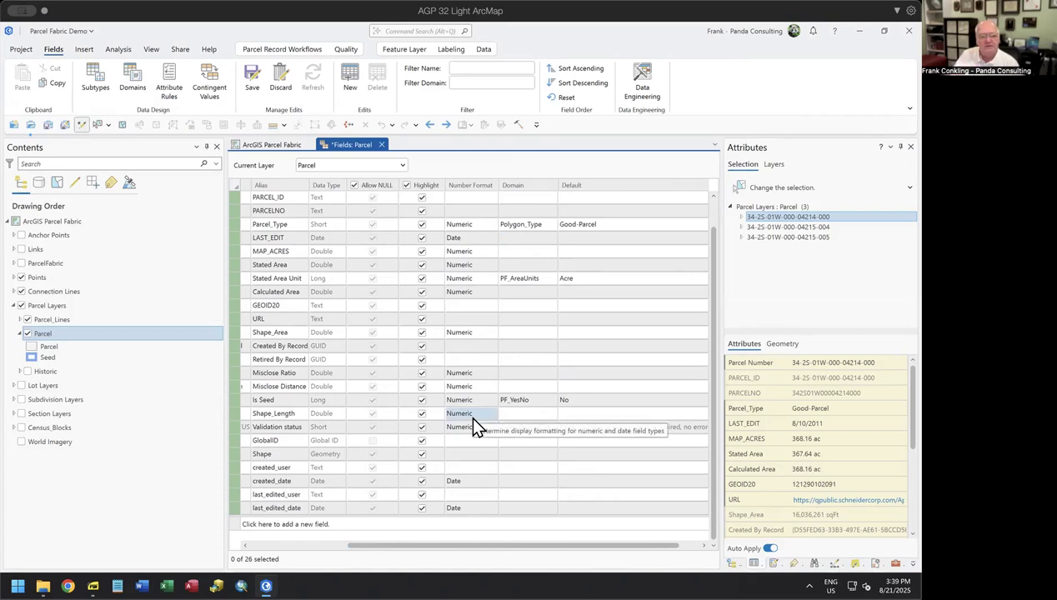
pyautogui.click(485, 252)
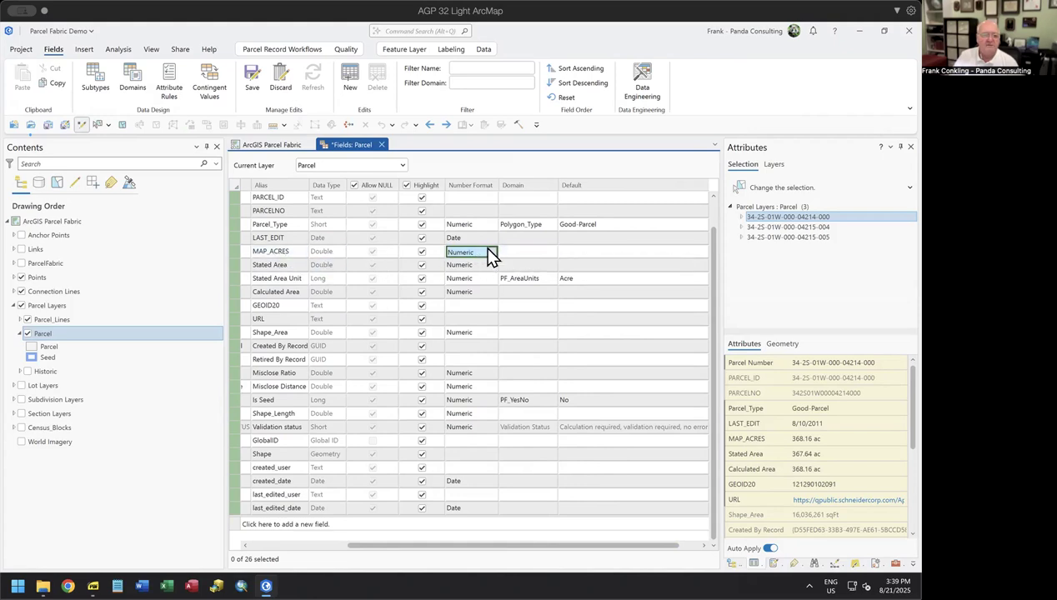
pyautogui.click(493, 252)
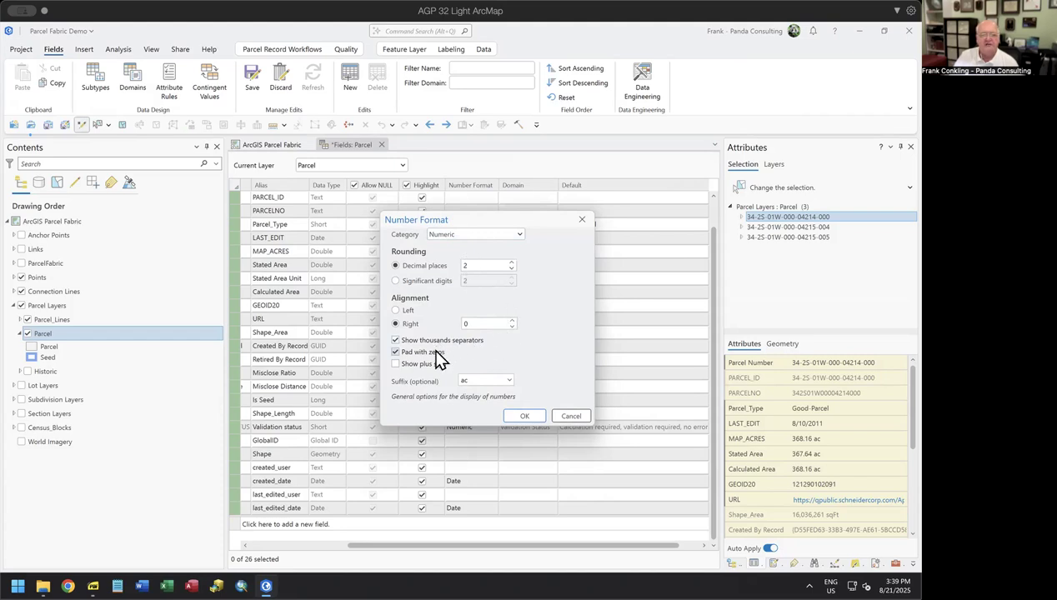
pyautogui.click(509, 381)
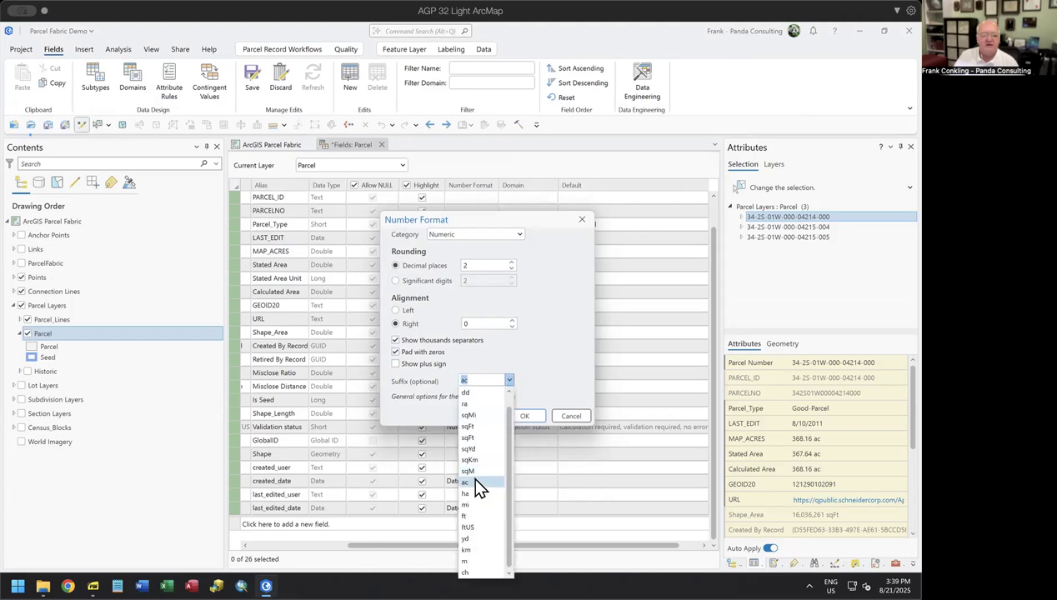
pyautogui.click(476, 482)
pyautogui.click(524, 416)
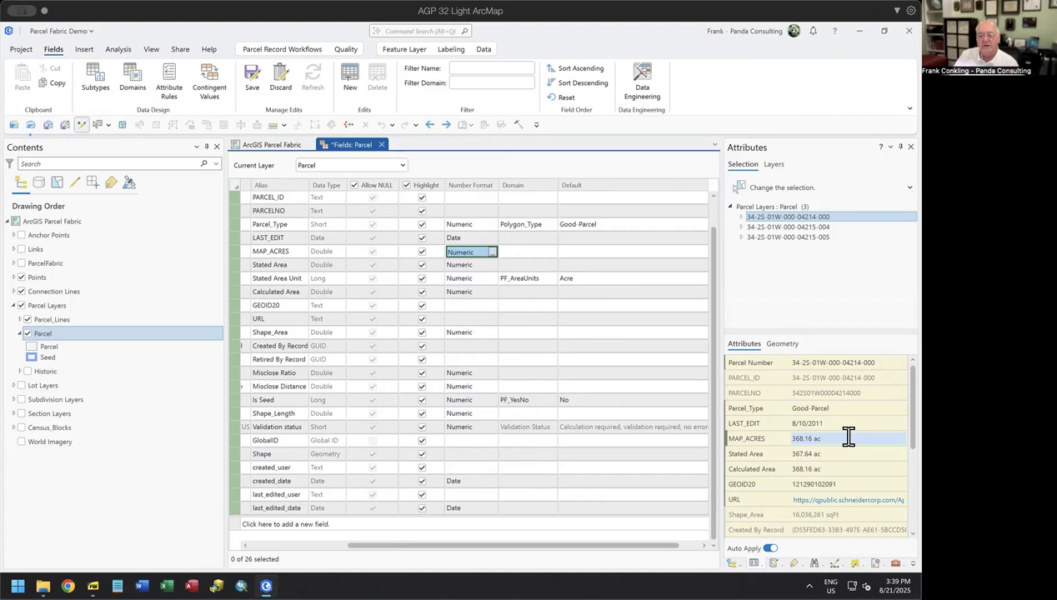
# - Review the date formats available for the LAST_EDIT field and confirm the 8/21/2025 style
pyautogui.click(478, 236)
pyautogui.click(492, 239)
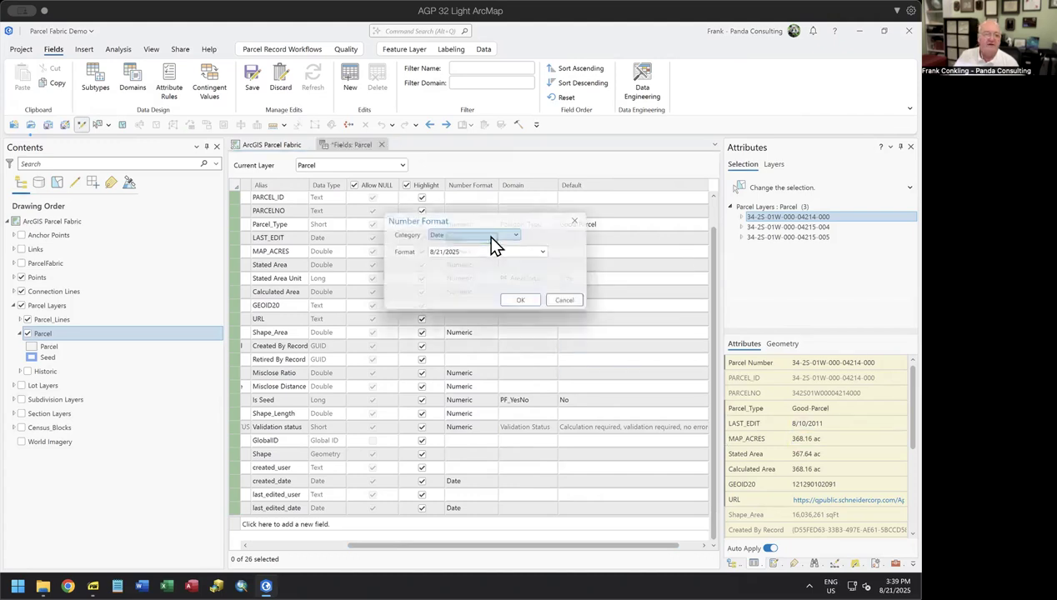
pyautogui.click(547, 252)
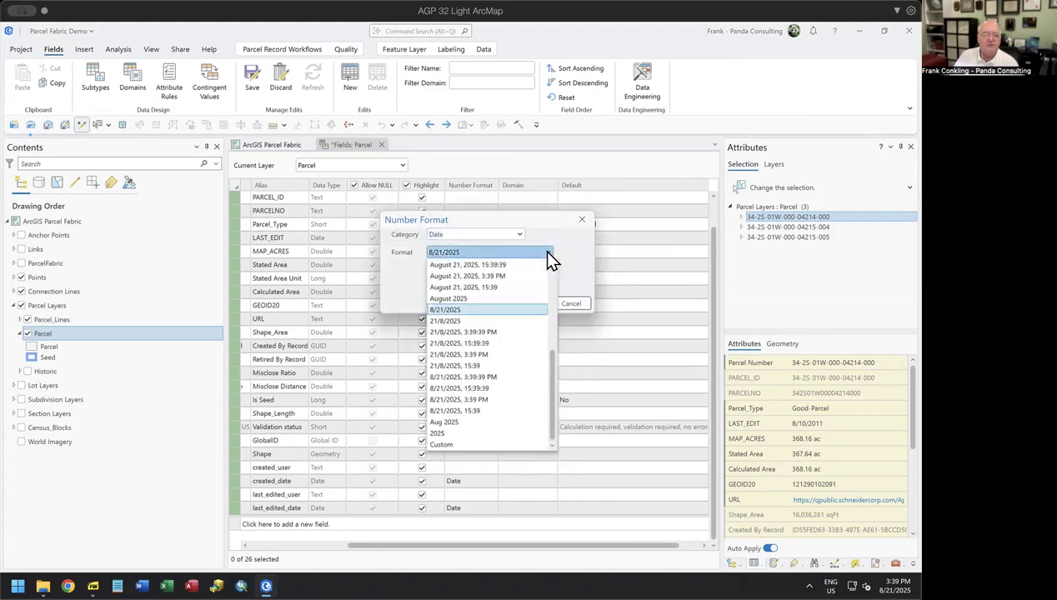
pyautogui.click(486, 310)
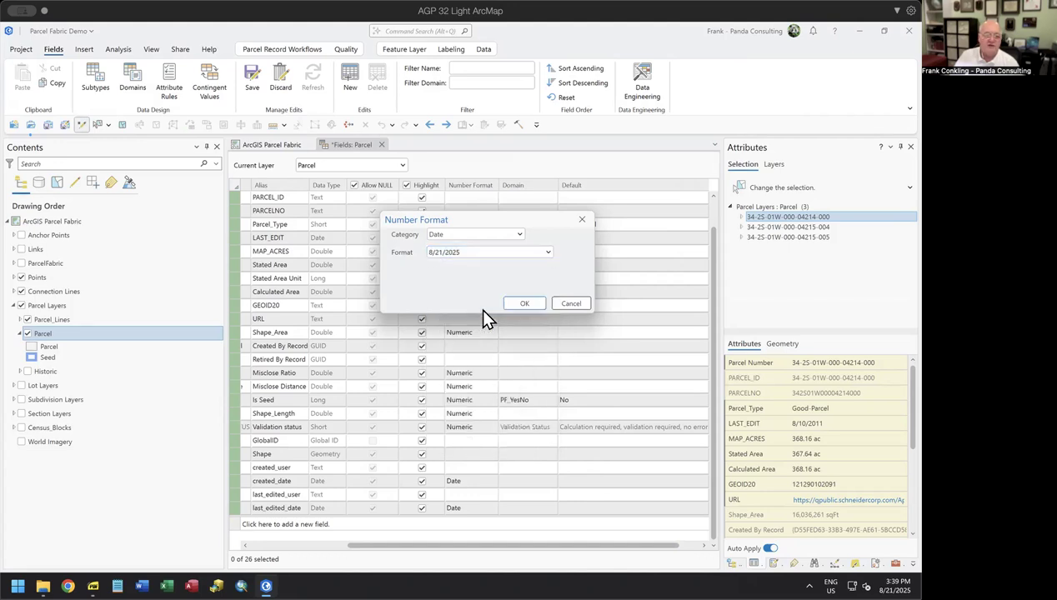
pyautogui.click(526, 303)
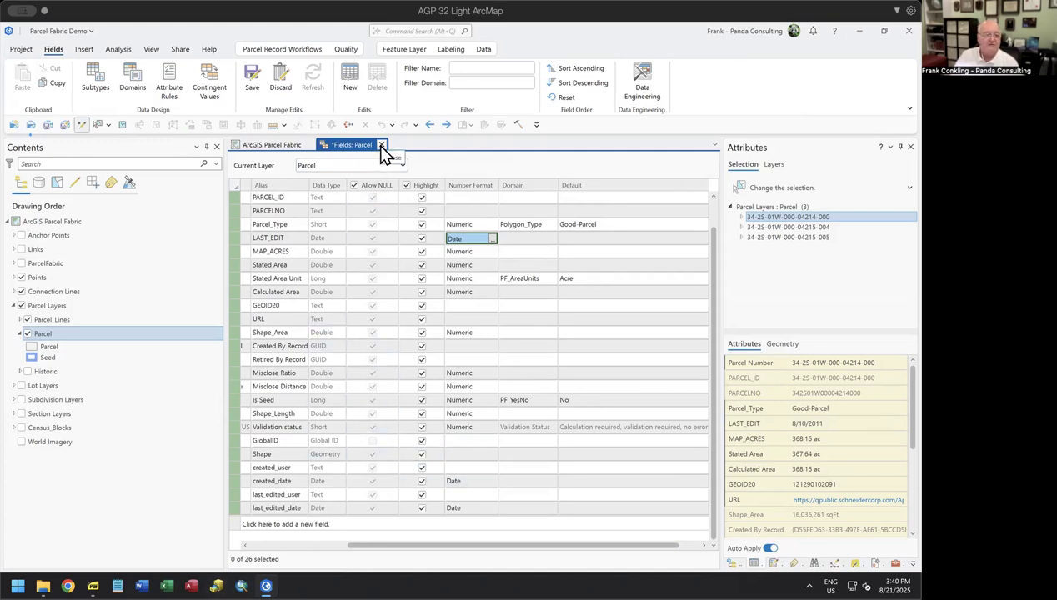
# - Switch to the PDF slides, review the Contingent Values and Defaults topics, and advance to the Attribute Rules page
pyautogui.click(93, 585)
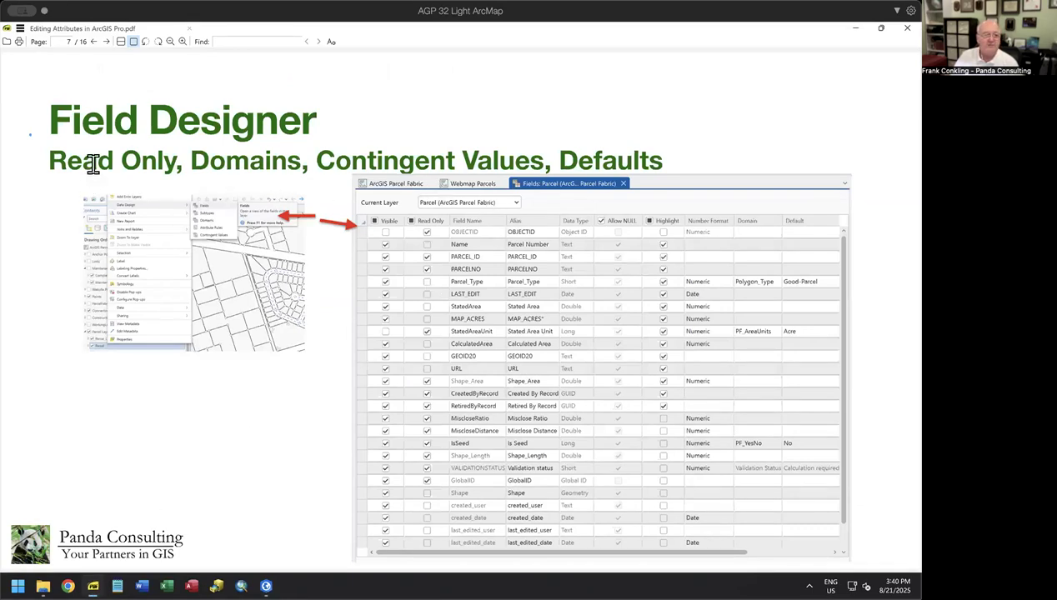
pyautogui.moveTo(50, 160); pyautogui.dragTo(542, 162)
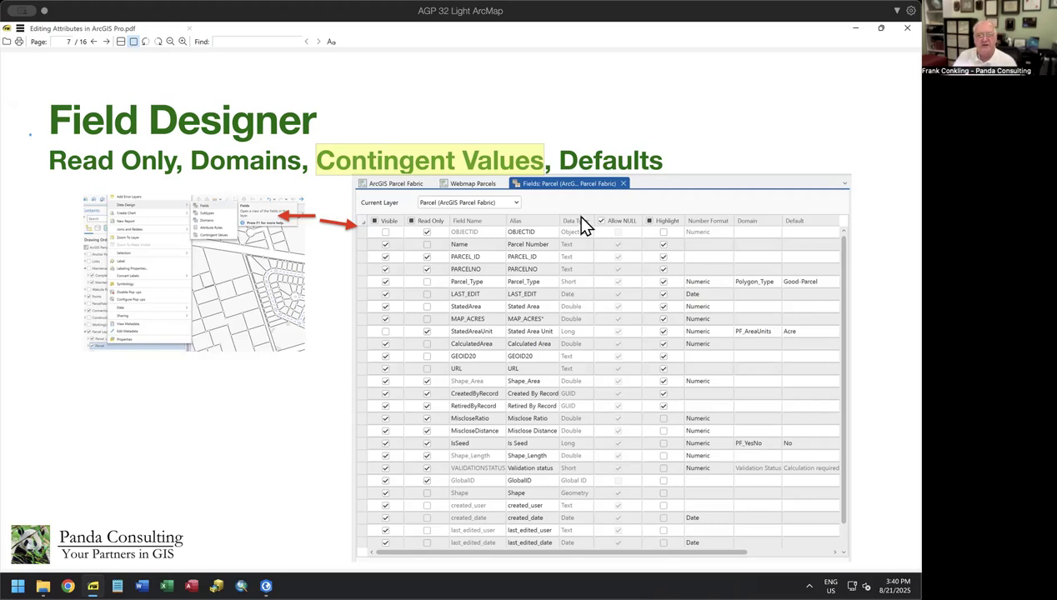
pyautogui.moveTo(565, 155); pyautogui.dragTo(682, 159)
pyautogui.click(690, 151)
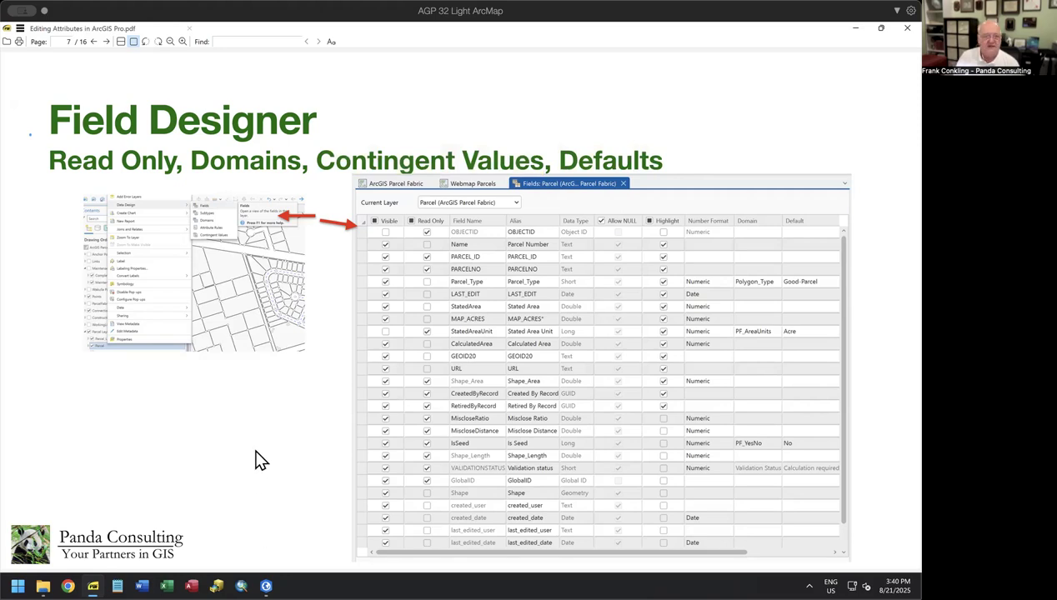
pyautogui.press('pagedown')
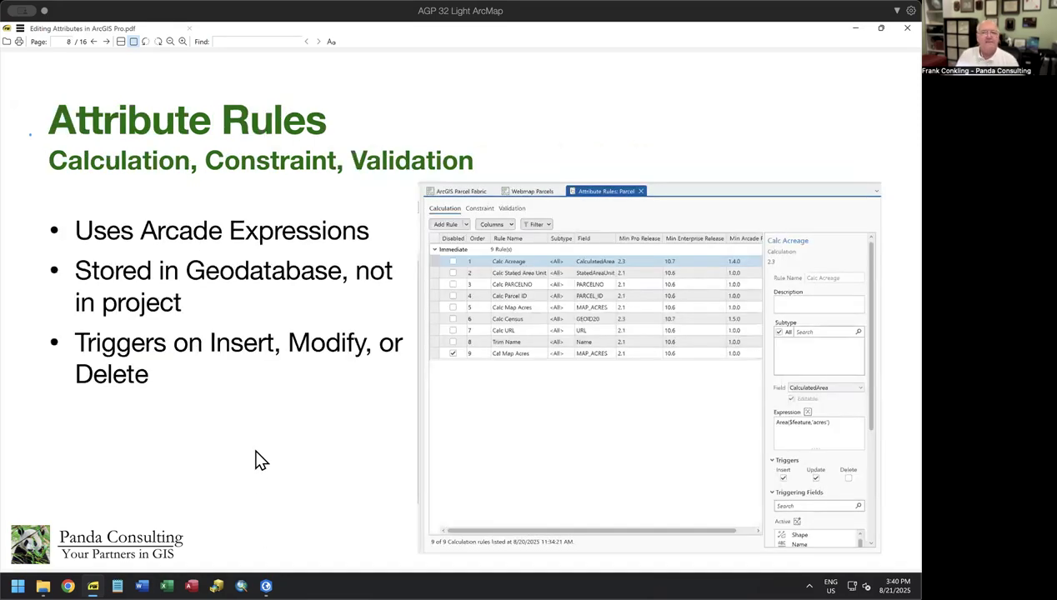
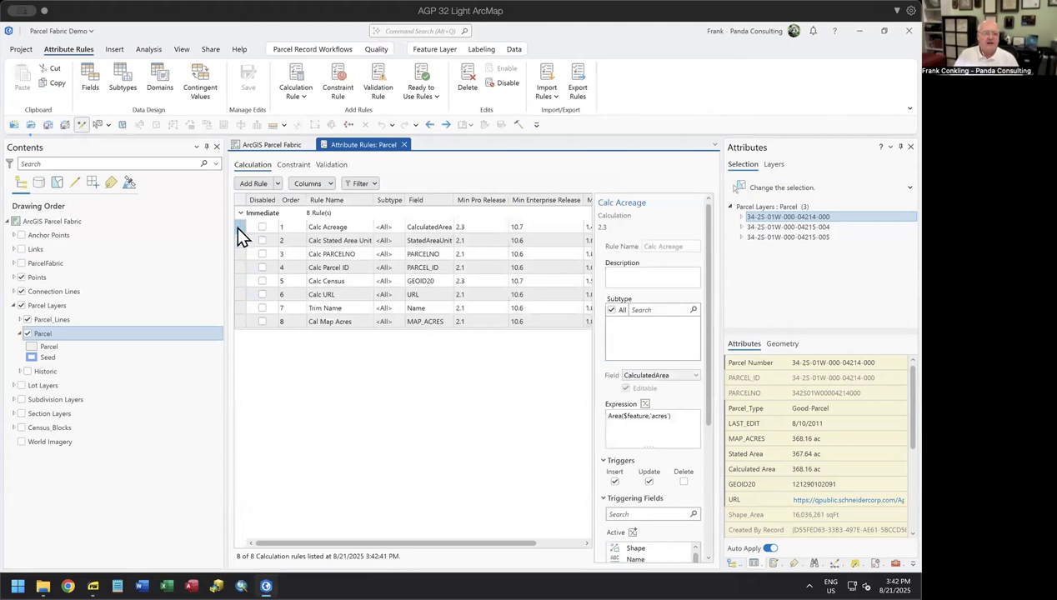
# - Examine the Calc Acreage rule, including its area expression in acres and its insert and update triggers
pyautogui.click(237, 225)
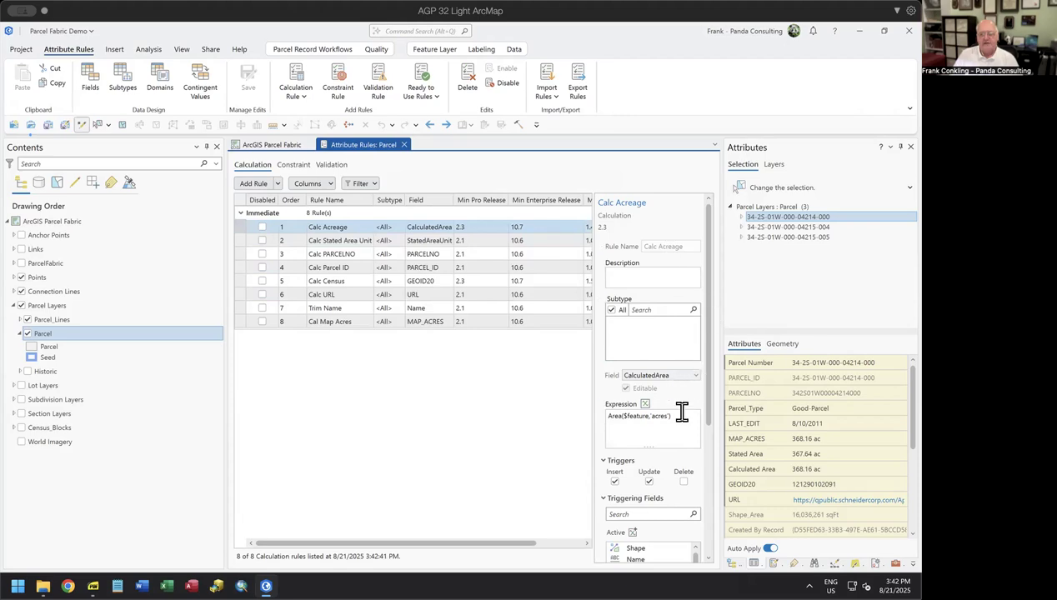
pyautogui.moveTo(680, 417); pyautogui.dragTo(603, 425)
pyautogui.click(627, 428)
pyautogui.moveTo(622, 416); pyautogui.dragTo(649, 419)
pyautogui.doubleClick(661, 415)
pyautogui.click(625, 418)
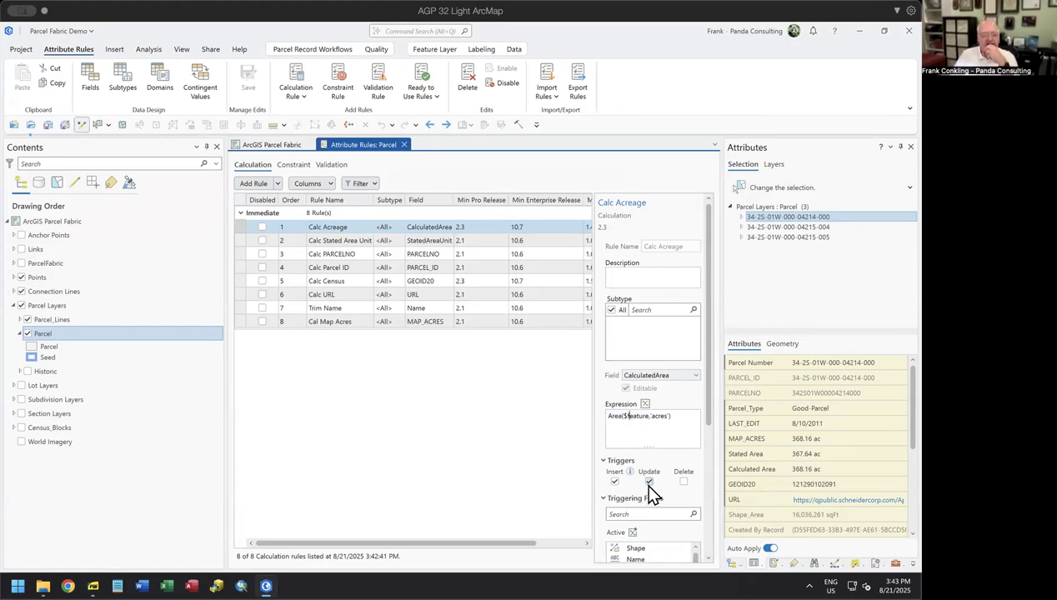
# - Examine the Calc PARCELNO rule's trim and replace expression in the Expression Builder, leaving it without changes
pyautogui.click(240, 254)
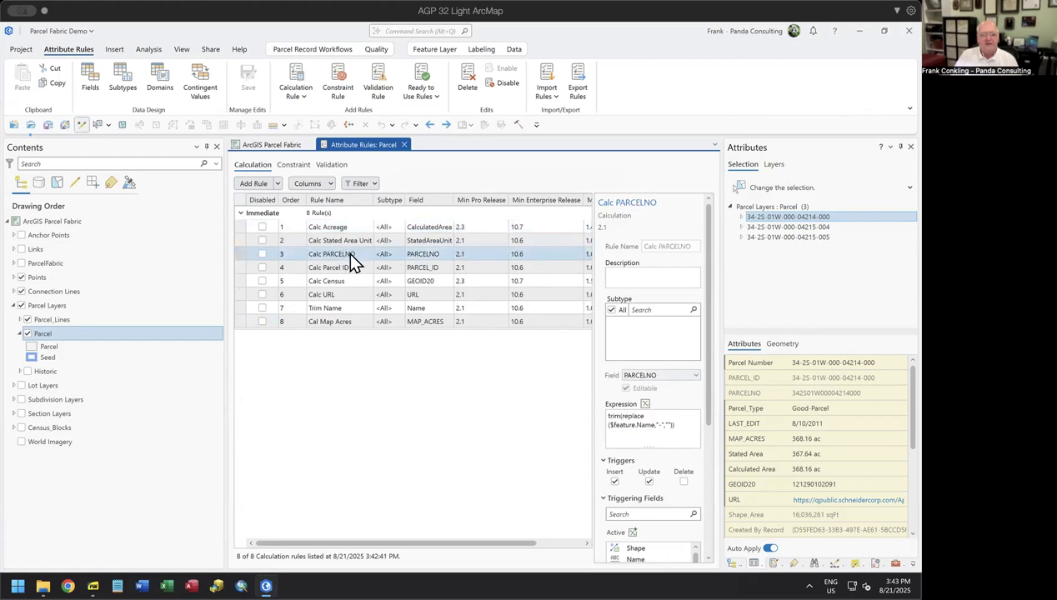
pyautogui.click(691, 425)
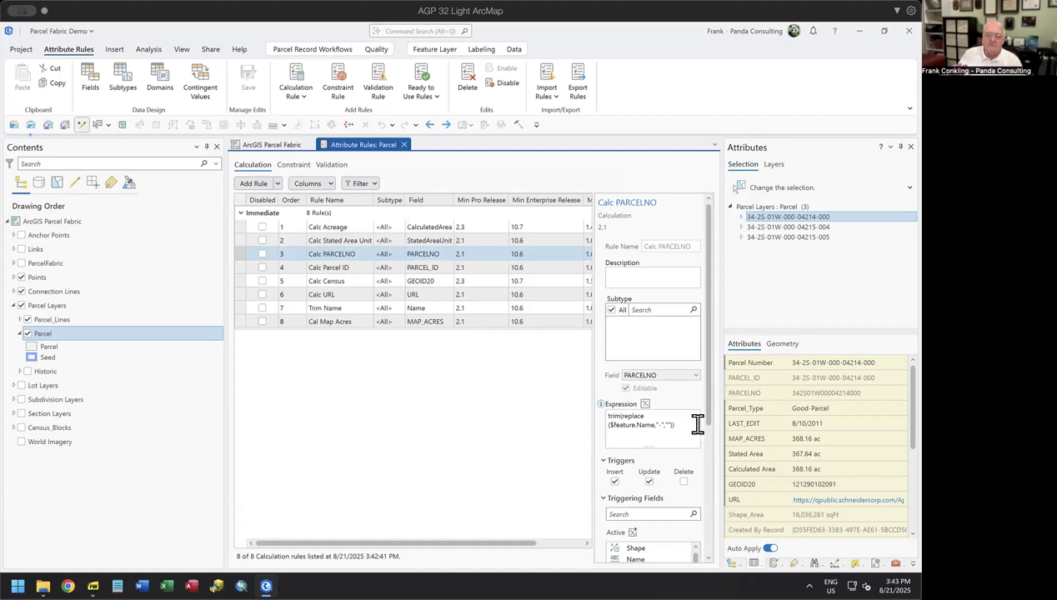
pyautogui.click(646, 404)
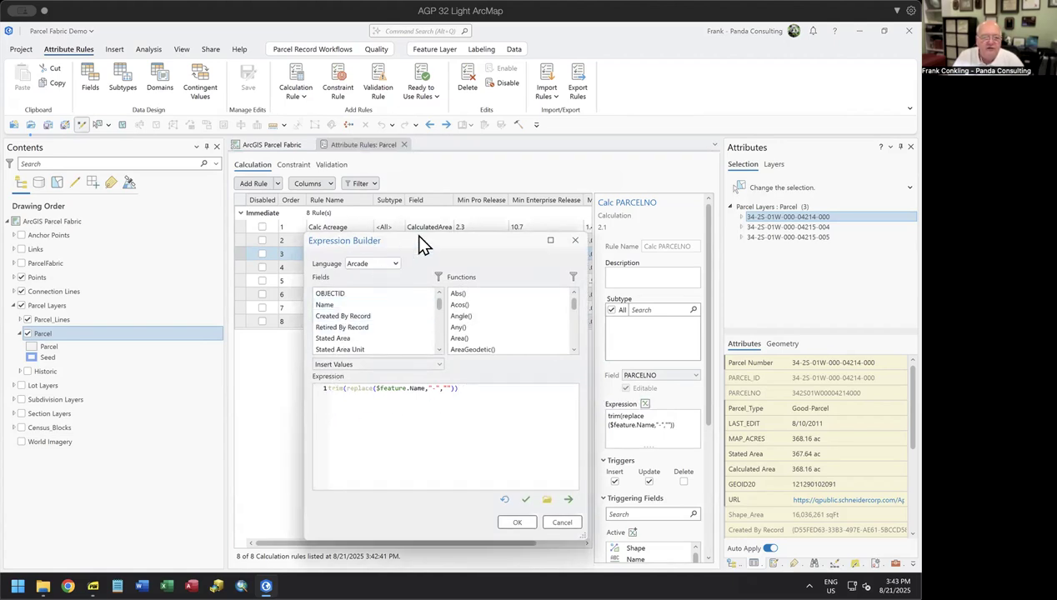
pyautogui.moveTo(419, 237); pyautogui.dragTo(519, 221)
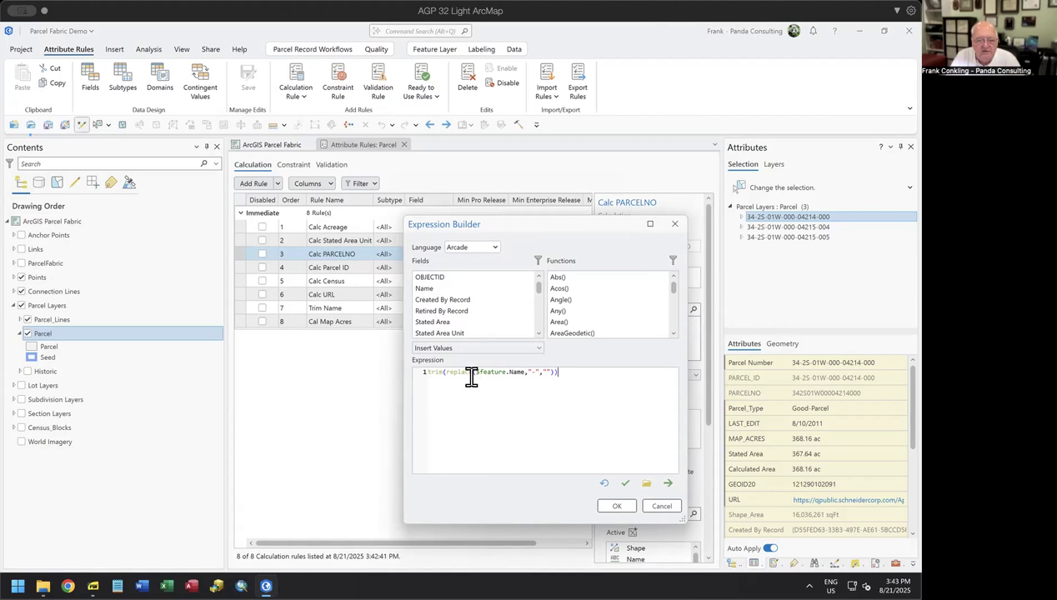
pyautogui.moveTo(475, 372); pyautogui.dragTo(522, 372)
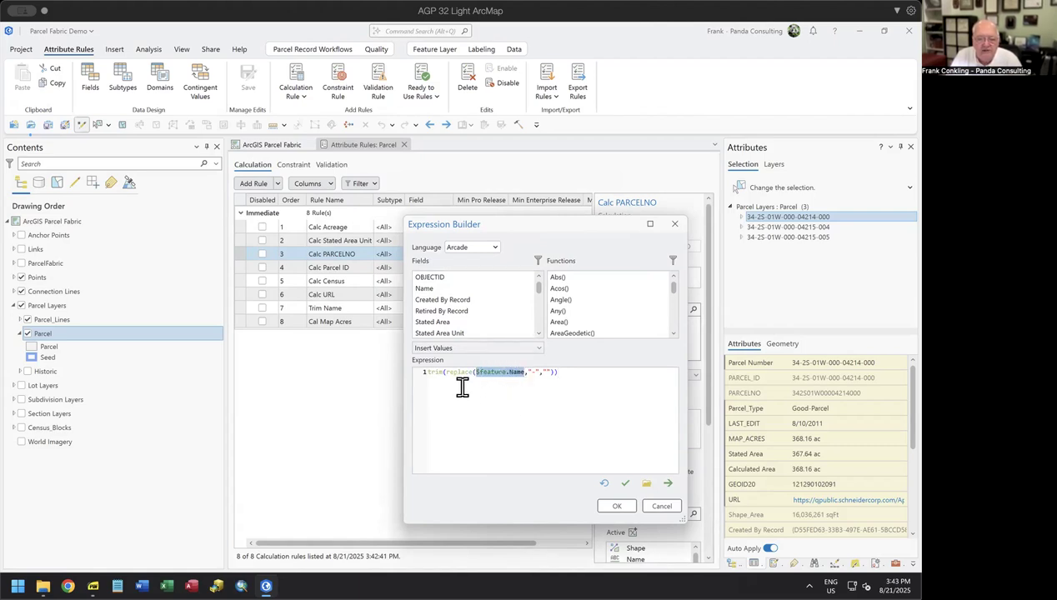
pyautogui.moveTo(445, 373); pyautogui.dragTo(549, 371)
pyautogui.click(531, 371)
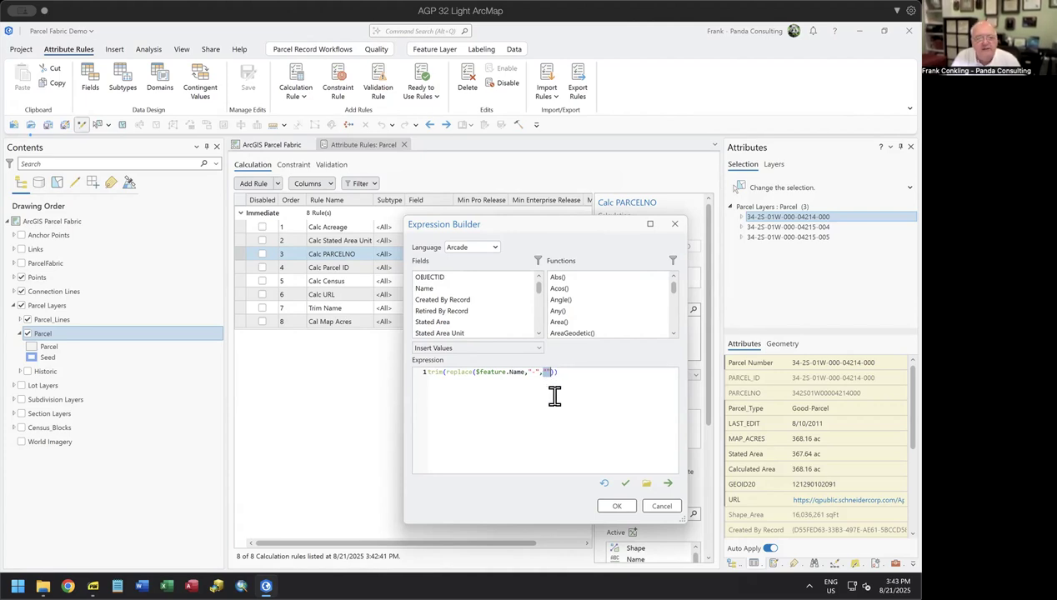
pyautogui.doubleClick(429, 372)
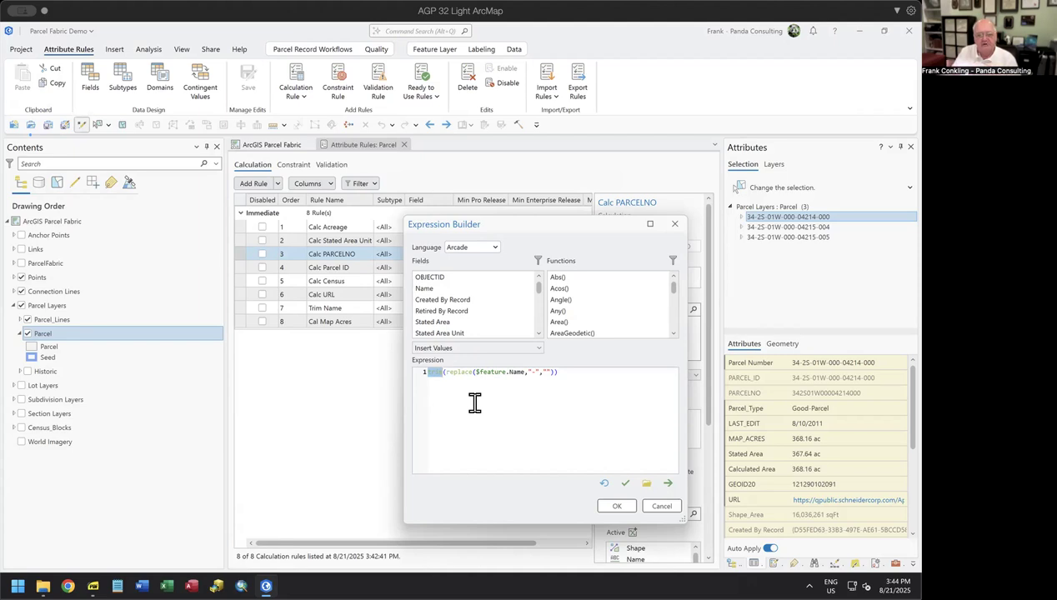
pyautogui.click(661, 507)
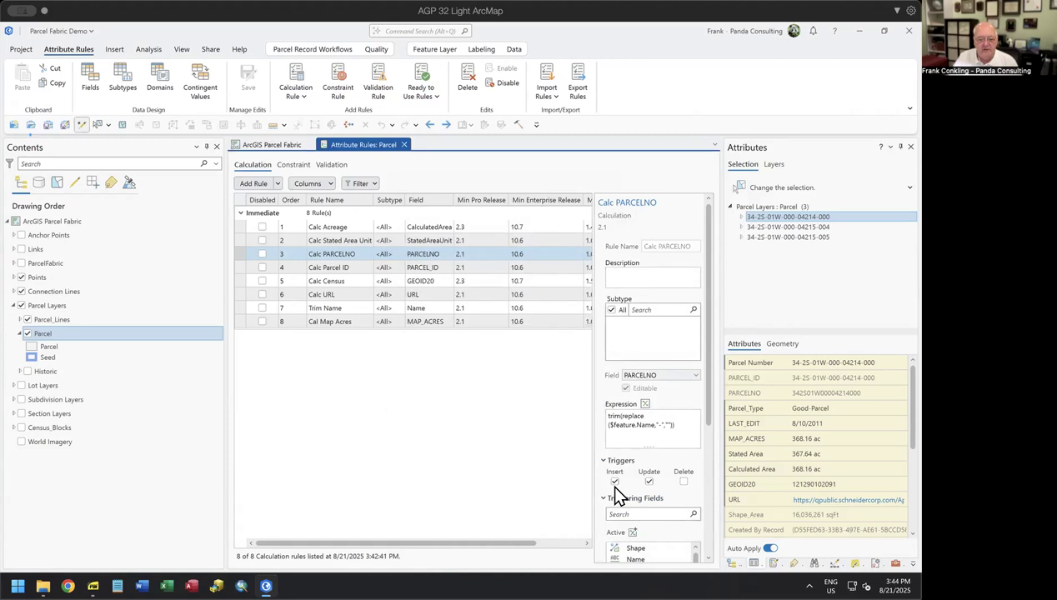
# - Deactivate all triggering fields of the Calc PARCELNO rule and reactivate only Name
pyautogui.scroll(-4, 708, 441)
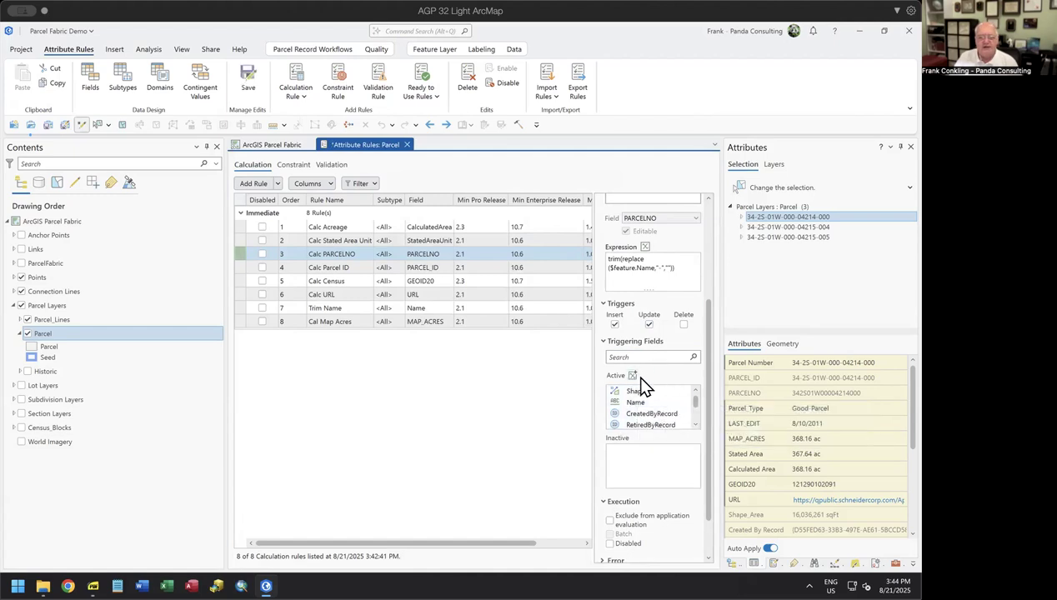
pyautogui.click(642, 391)
pyautogui.rightClick(641, 390)
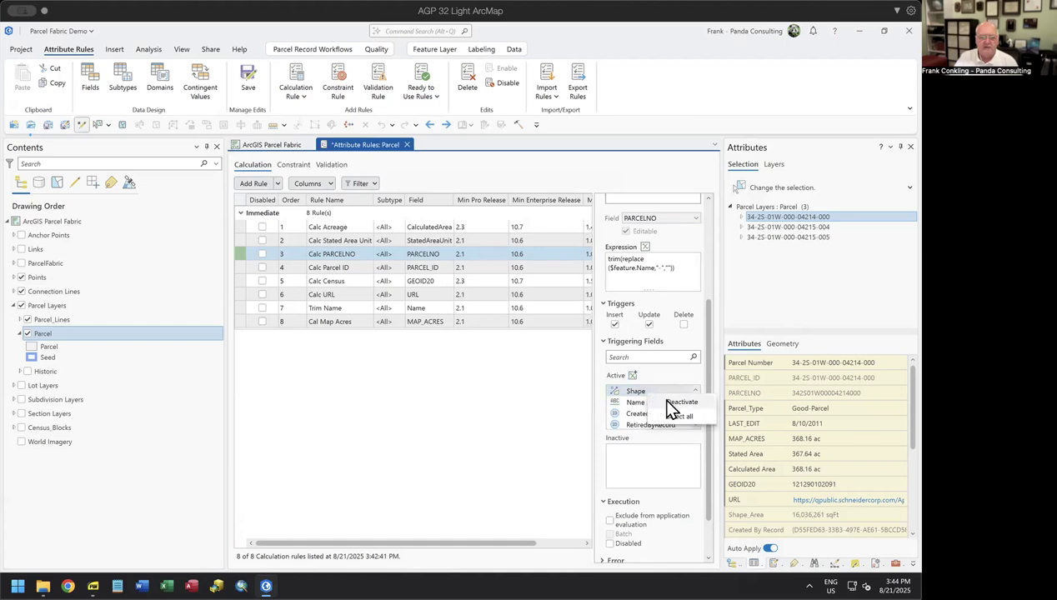
pyautogui.click(677, 402)
pyautogui.click(649, 391)
pyautogui.rightClick(649, 391)
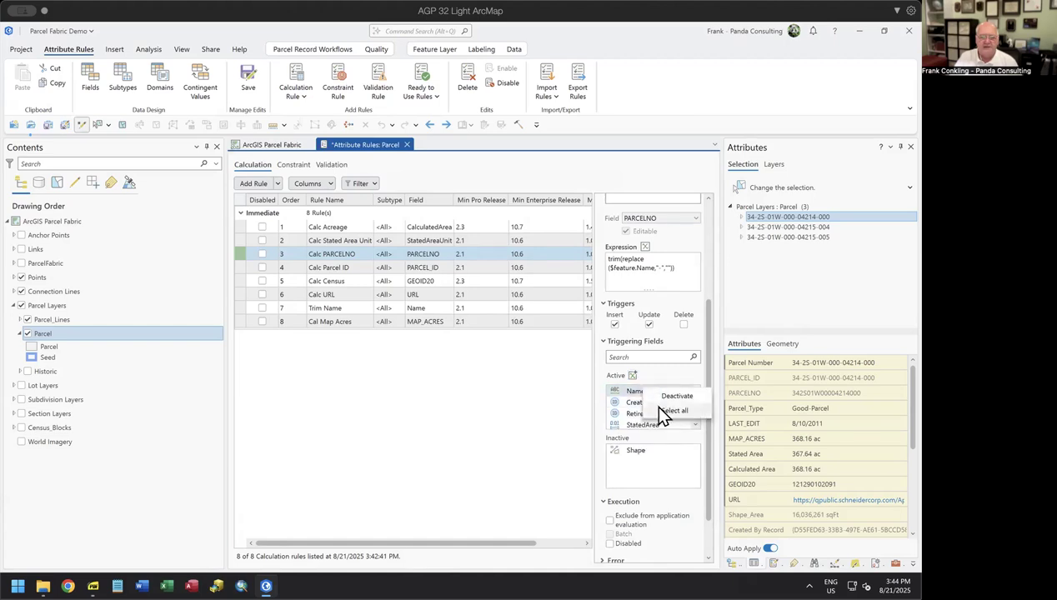
pyautogui.click(659, 407)
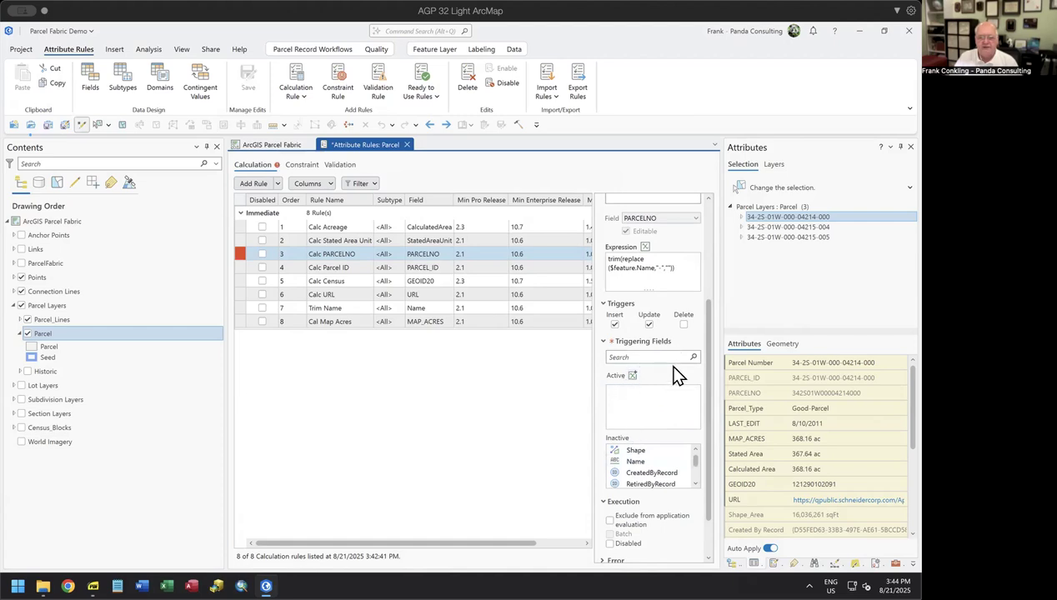
pyautogui.doubleClick(635, 462)
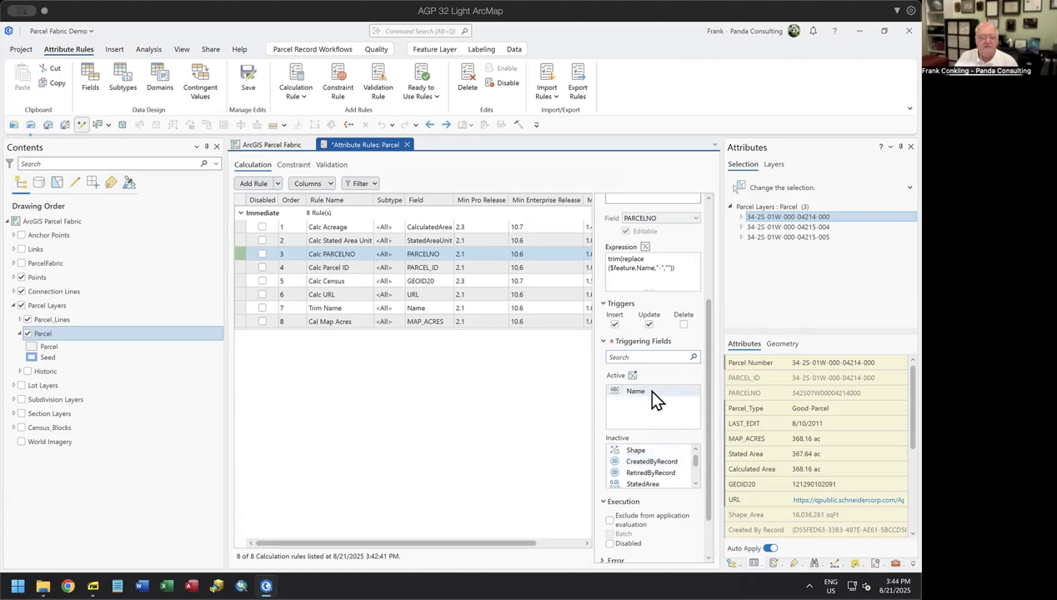
# - Limit the Calc Parcel ID rule's active triggering fields to Name only
pyautogui.click(348, 269)
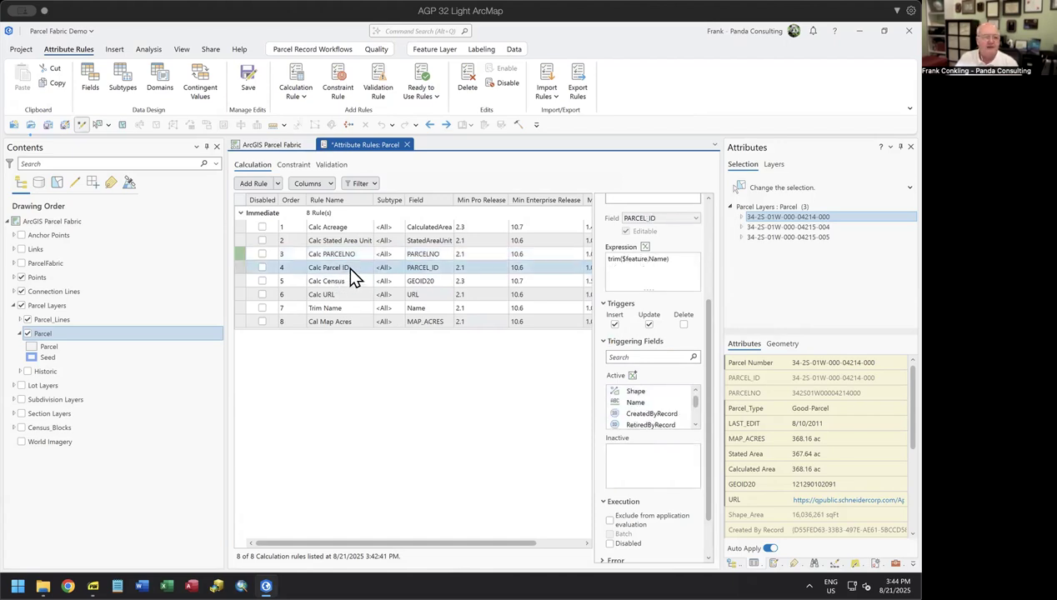
pyautogui.rightClick(636, 392)
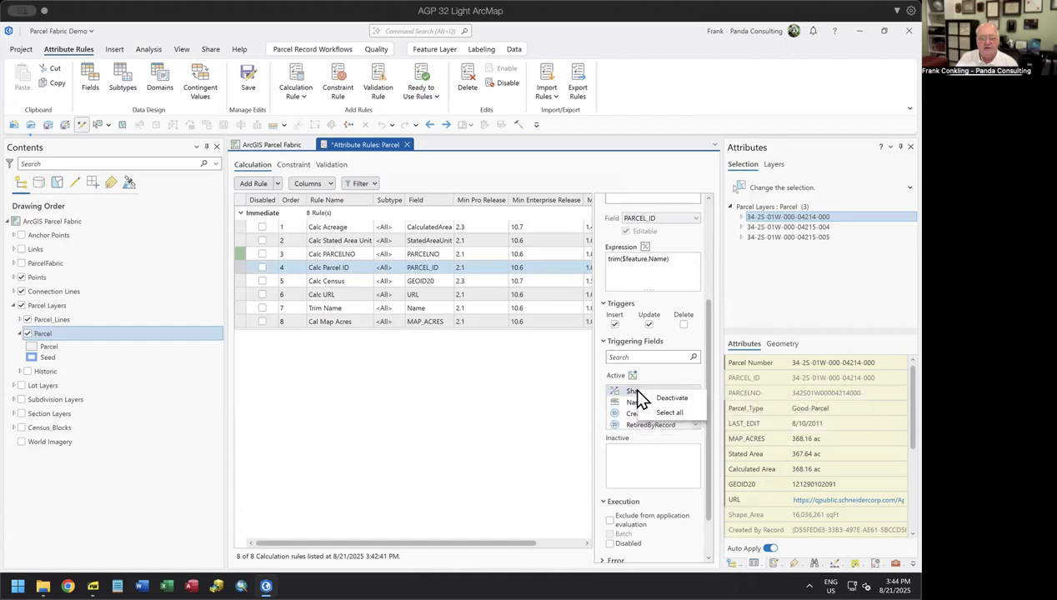
pyautogui.click(658, 411)
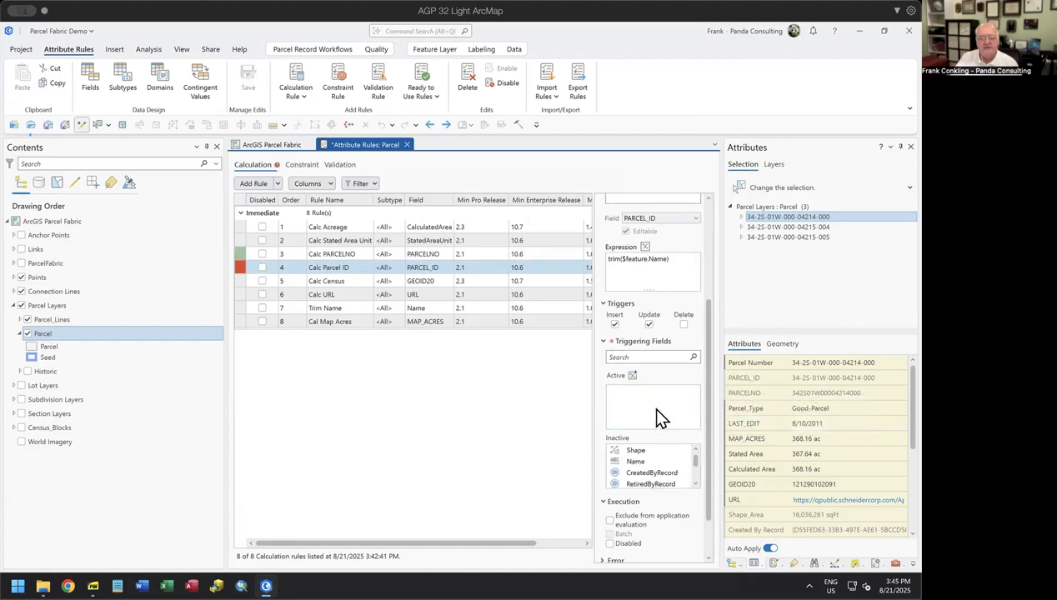
pyautogui.doubleClick(635, 462)
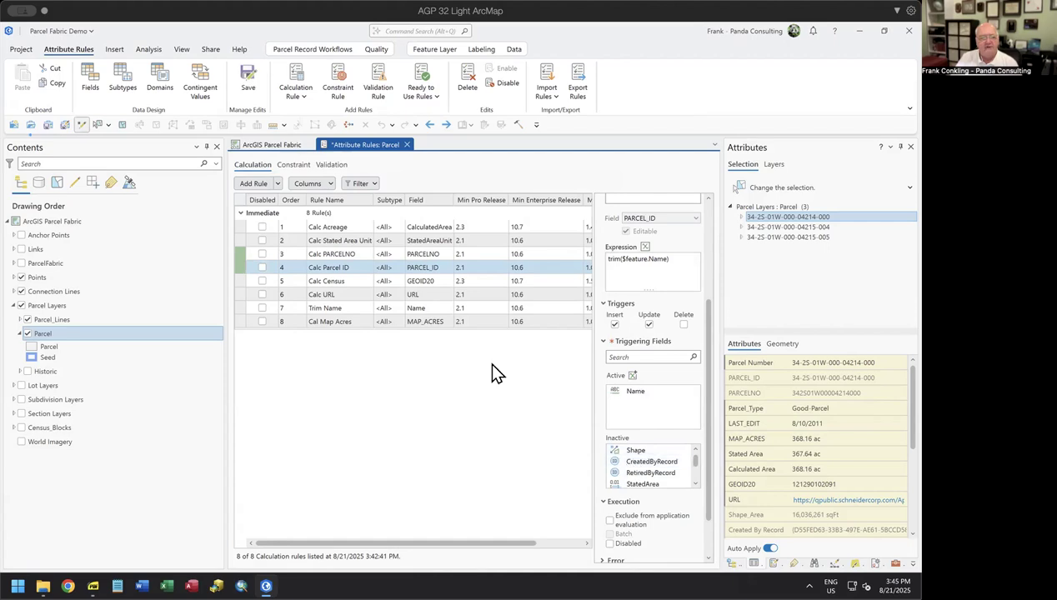
# - Examine the Calc Census rule's Arcade script in an enlarged Expression Builder and close it without changes
pyautogui.click(345, 280)
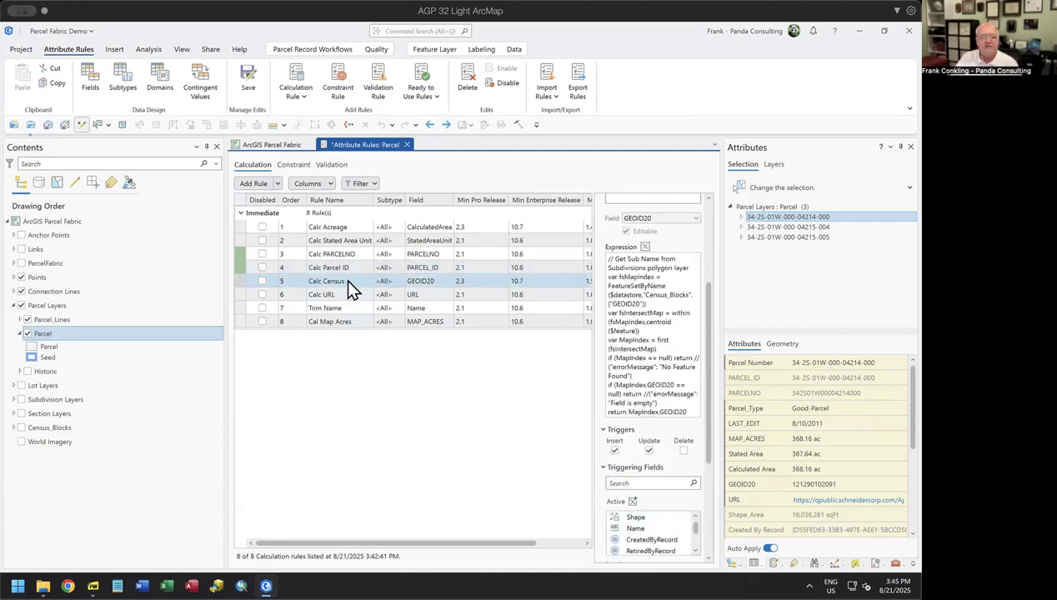
pyautogui.click(644, 248)
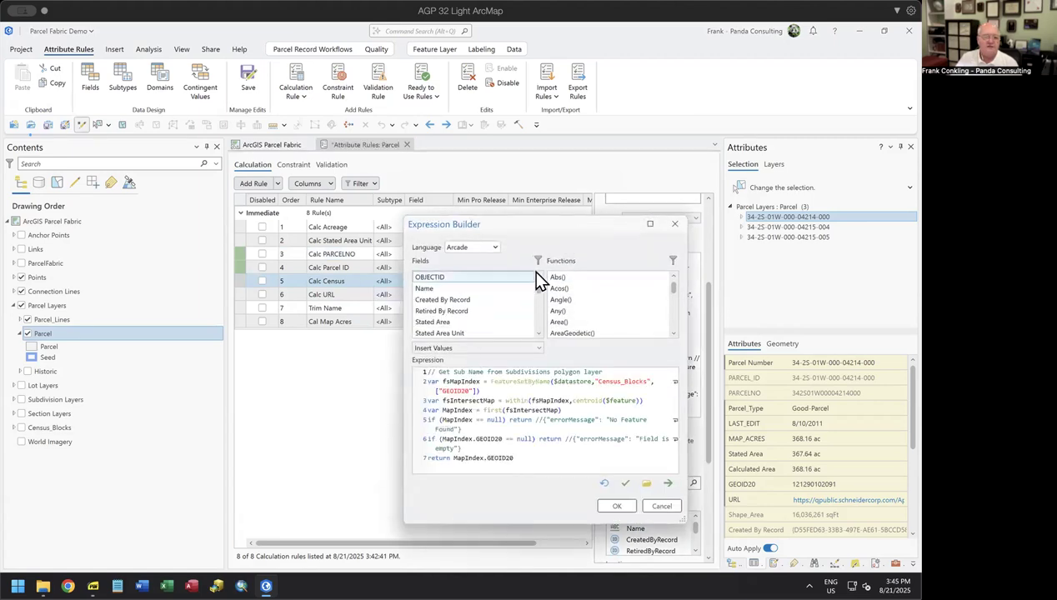
pyautogui.moveTo(581, 229); pyautogui.dragTo(349, 85)
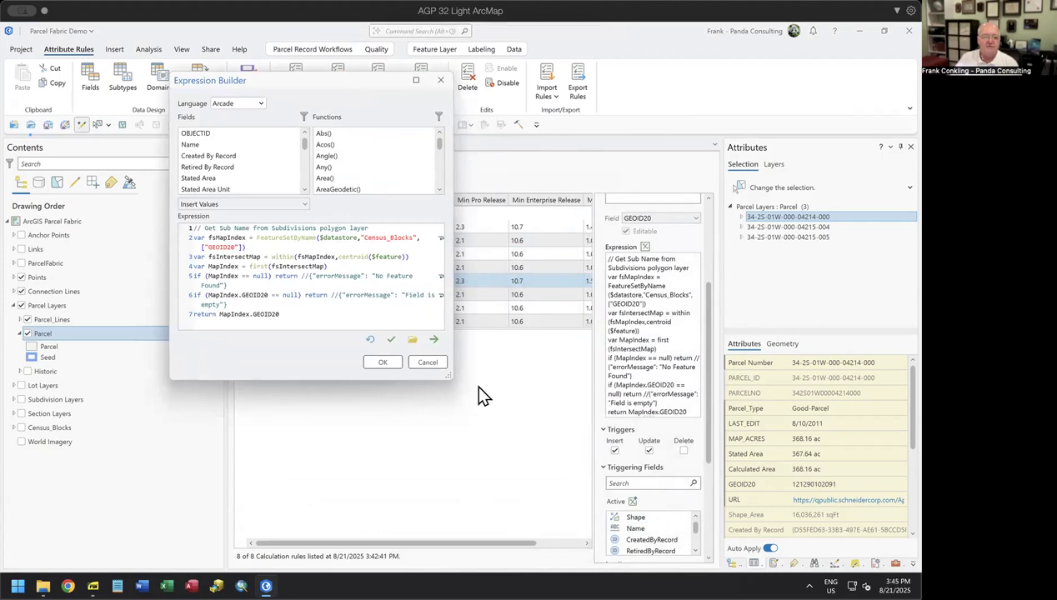
pyautogui.moveTo(442, 377); pyautogui.dragTo(589, 393)
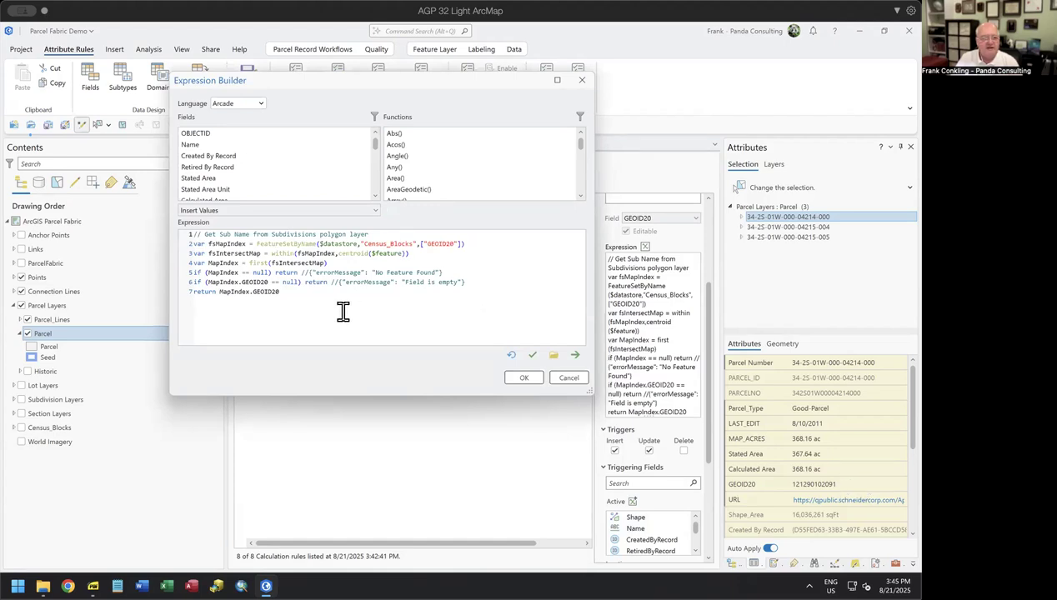
pyautogui.moveTo(285, 293); pyautogui.dragTo(178, 230)
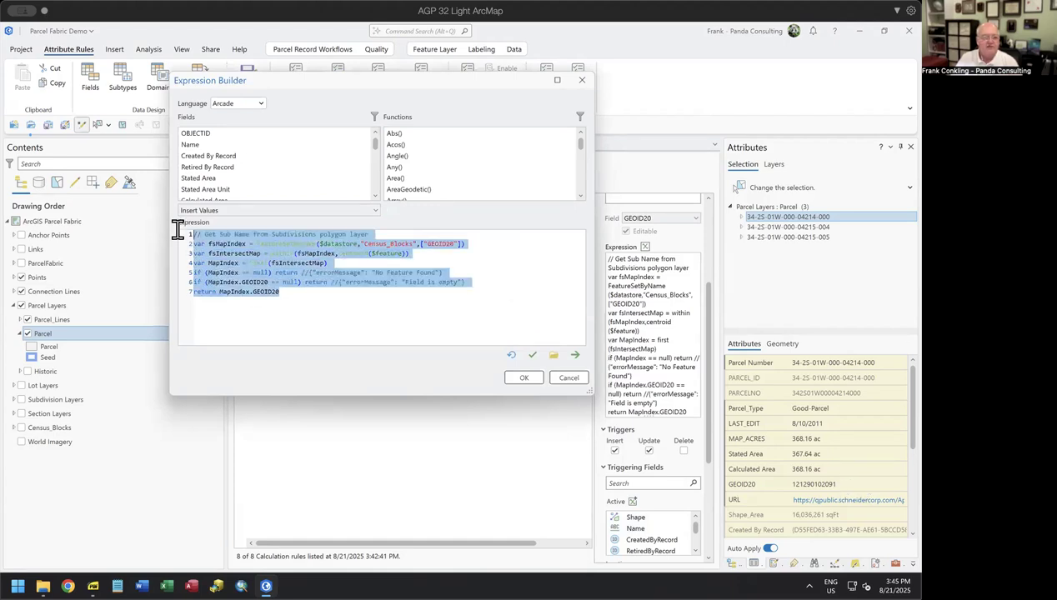
pyautogui.click(562, 378)
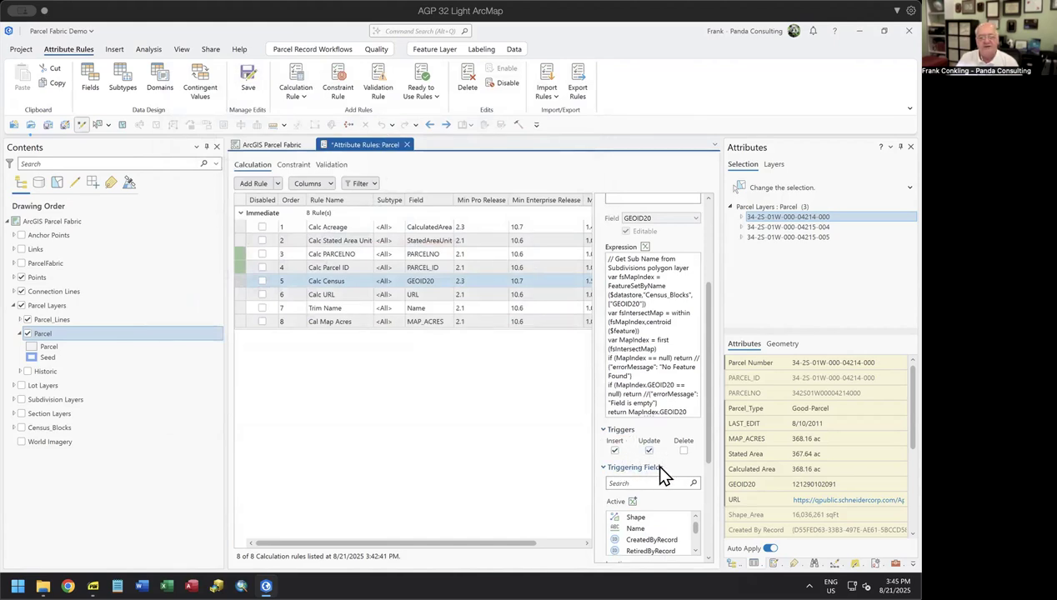
# - Review the expressions and triggers of the Calc URL, Trim Name and Cal Map Acres rules
pyautogui.click(240, 295)
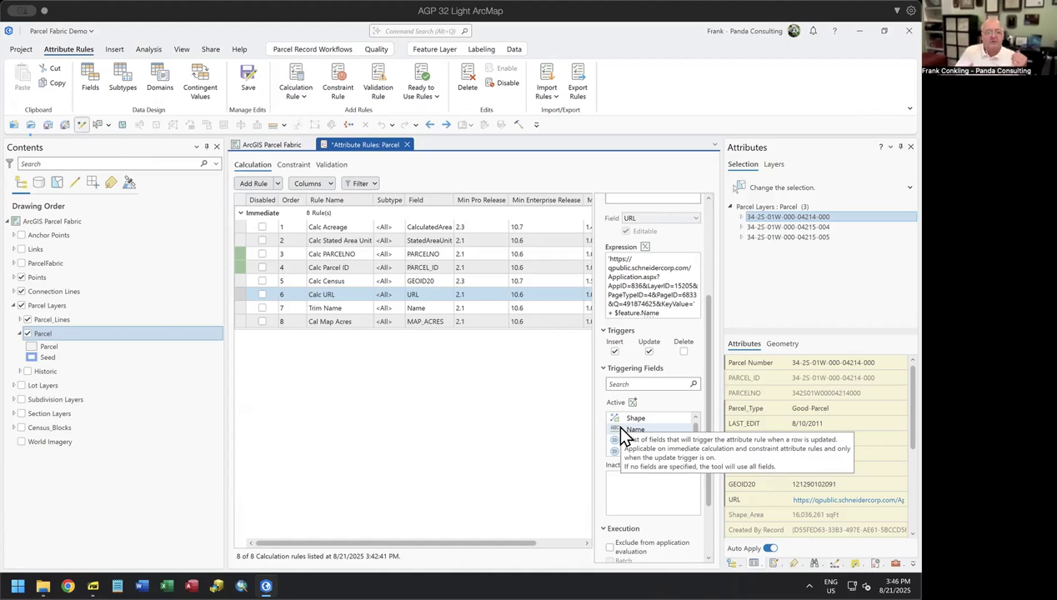
pyautogui.click(237, 307)
pyautogui.click(242, 322)
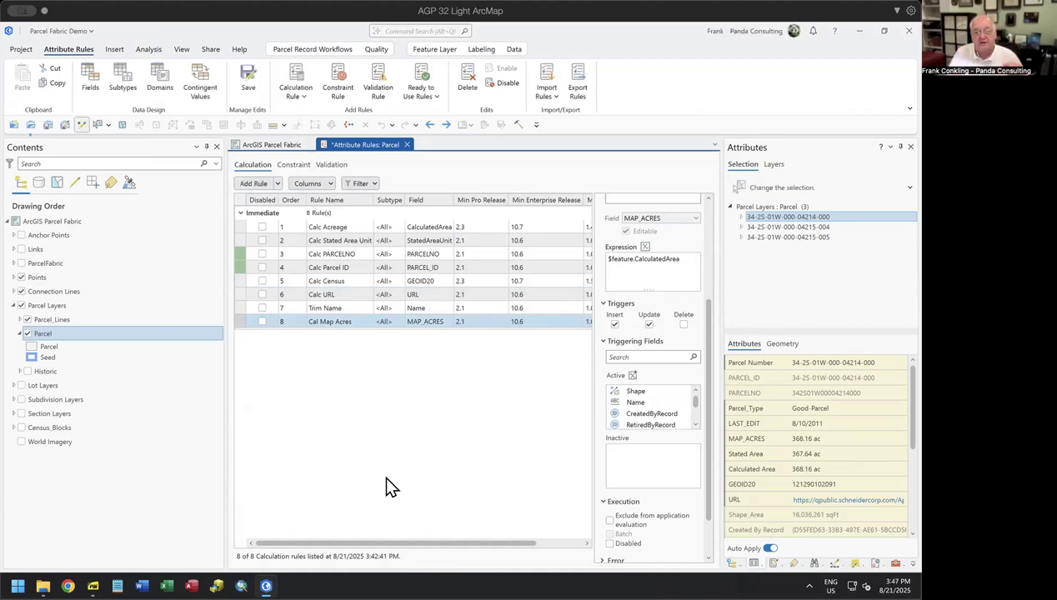
# - Close the Parcel attribute rules view, answer the unsaved-changes prompt, and reopen the Parcel layer's attribute rules
pyautogui.click(407, 145)
pyautogui.click(500, 325)
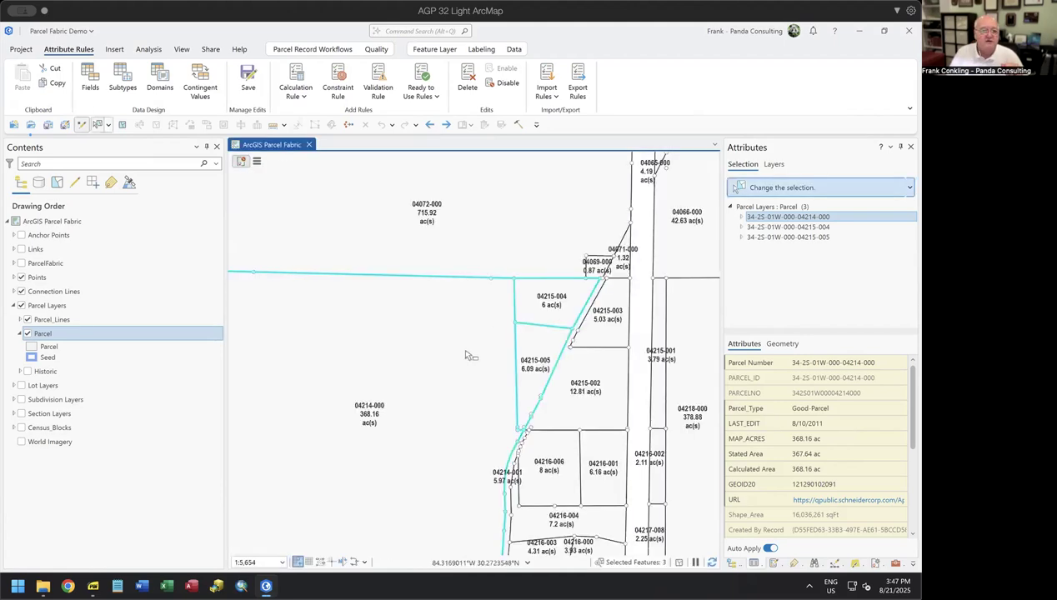
pyautogui.rightClick(73, 336)
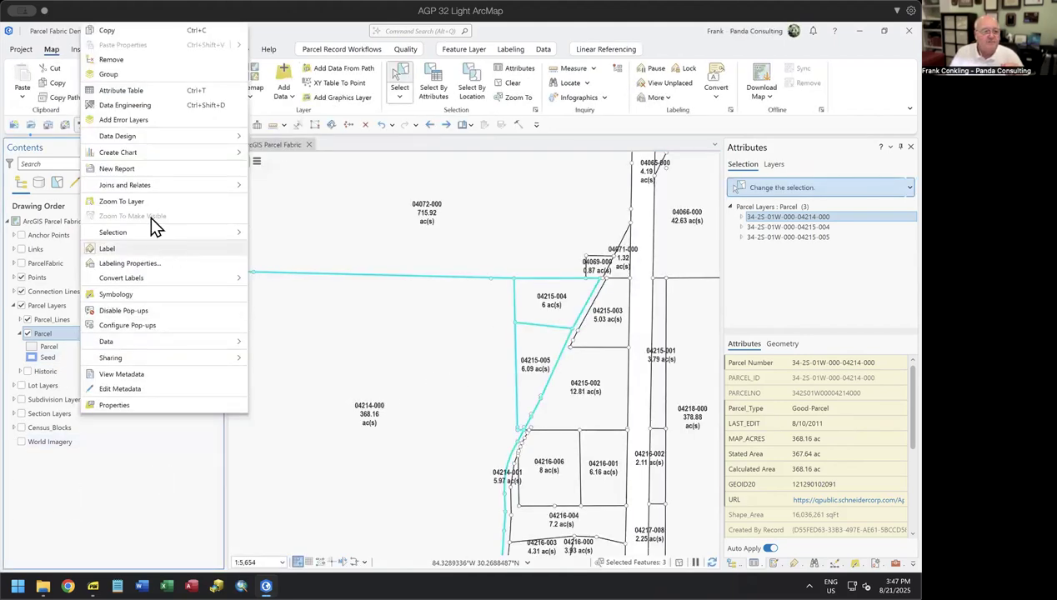
pyautogui.moveTo(156, 137)
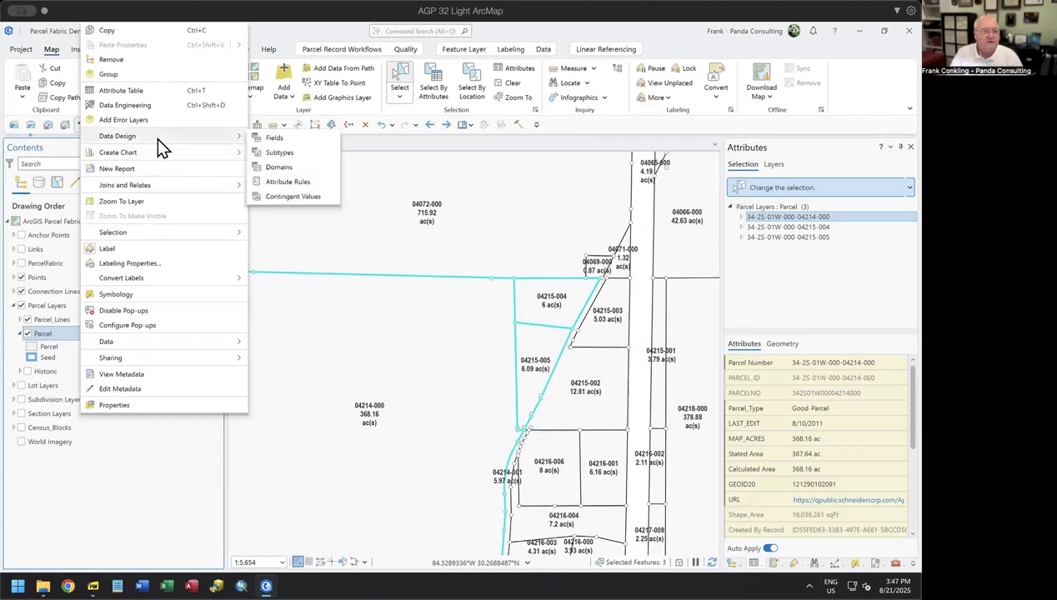
pyautogui.click(289, 182)
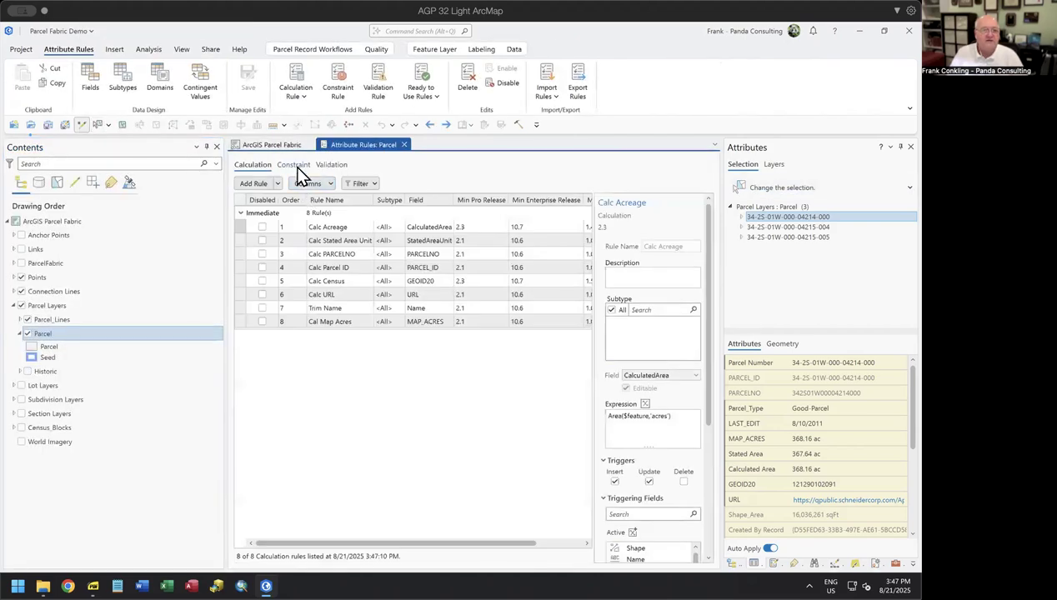
# - Examine the Parcel layer's Fill in Parcel Number constraint rule expression in the Expression Builder and close it without changes
pyautogui.click(294, 164)
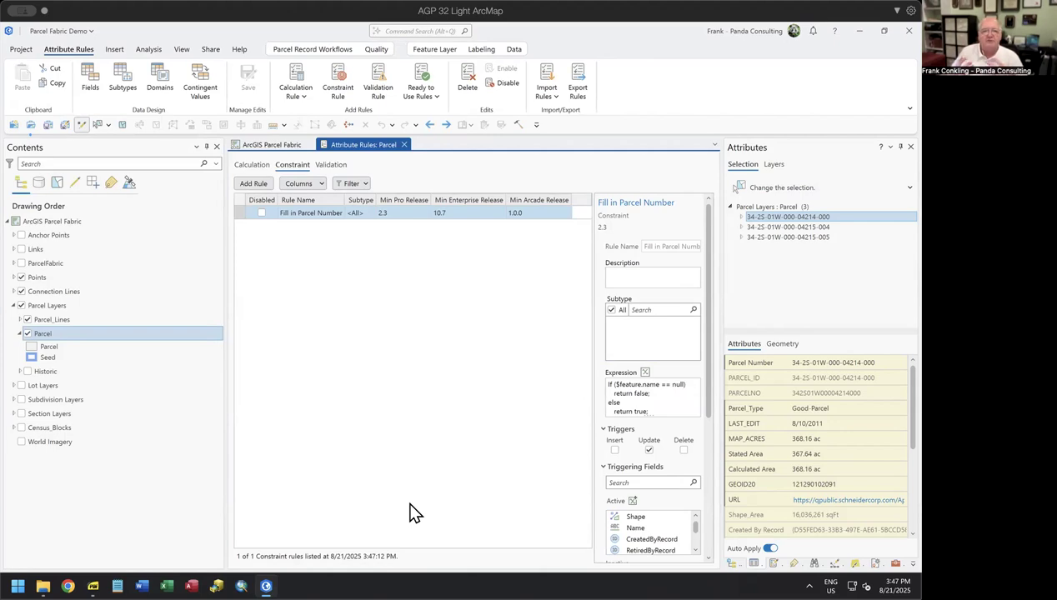
pyautogui.click(644, 372)
pyautogui.moveTo(487, 77); pyautogui.dragTo(432, 184)
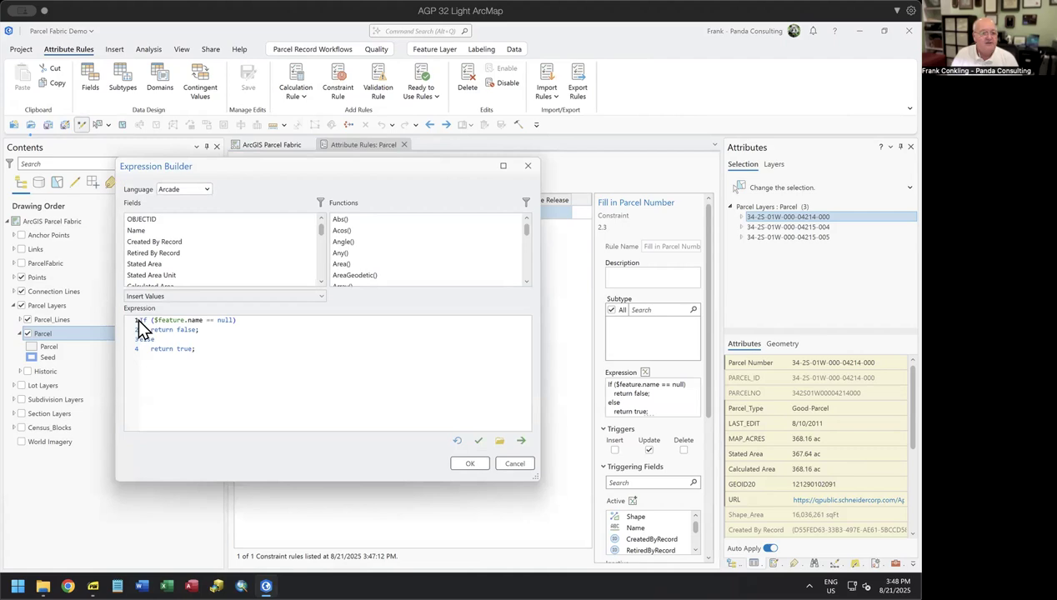
pyautogui.moveTo(152, 320); pyautogui.dragTo(202, 319)
pyautogui.doubleClick(225, 320)
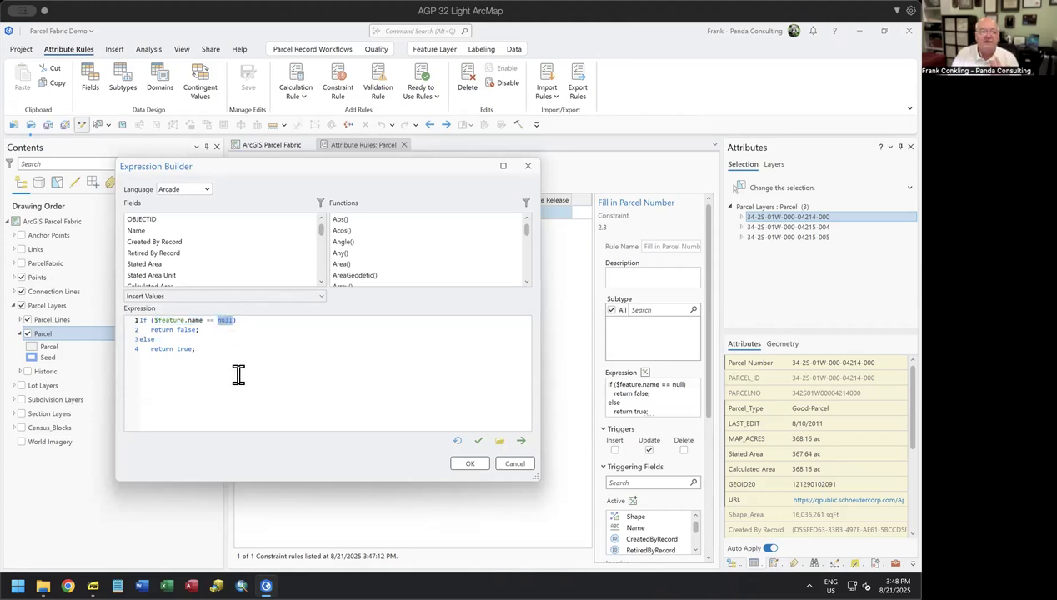
pyautogui.moveTo(150, 329); pyautogui.dragTo(199, 329)
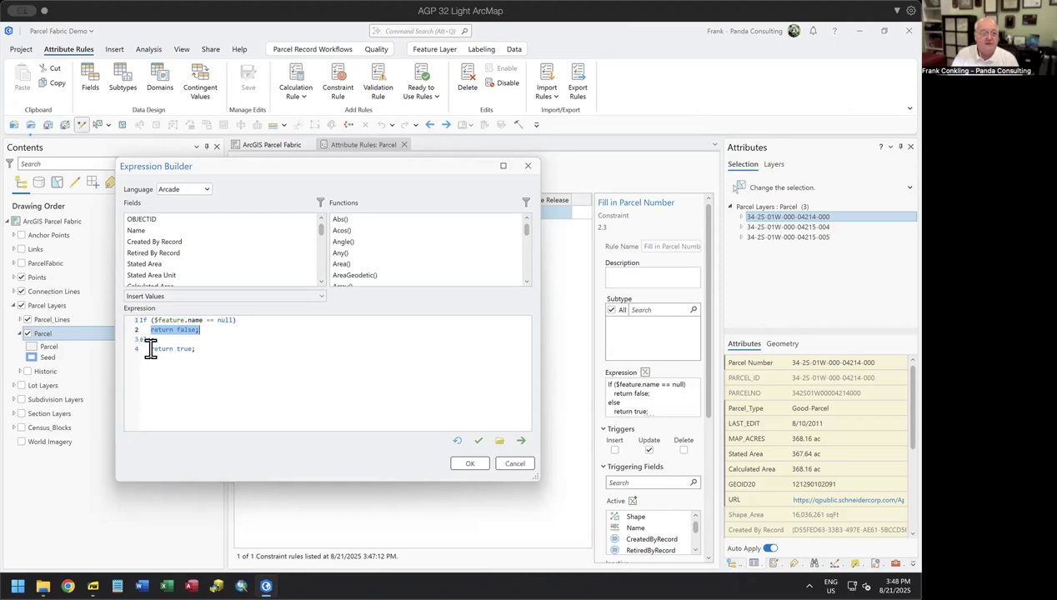
pyautogui.moveTo(150, 348); pyautogui.dragTo(203, 348)
pyautogui.click(213, 351)
pyautogui.click(513, 465)
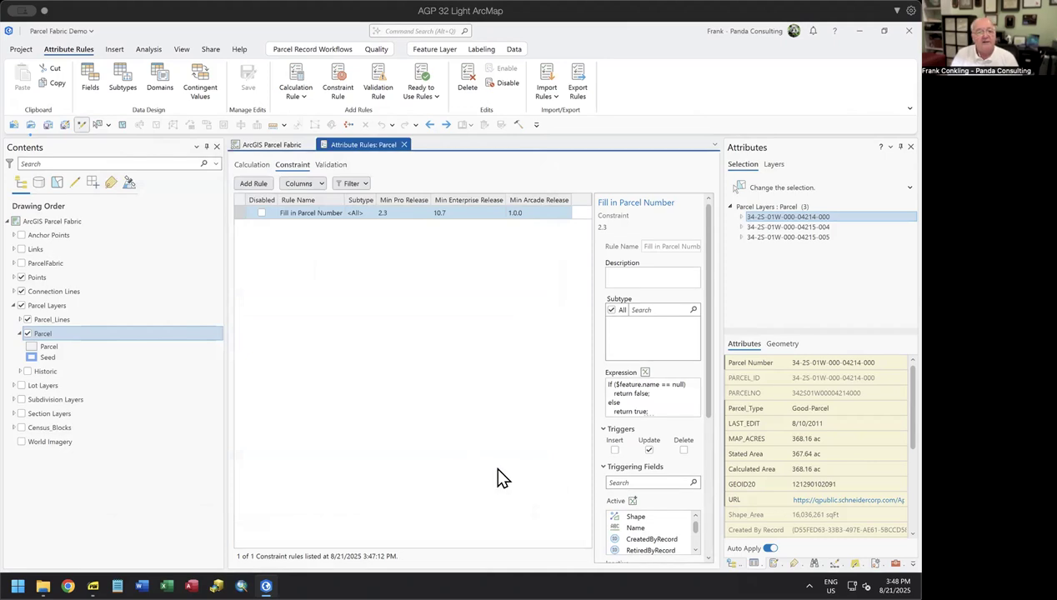
# - Review the error number and error message defined for the Fill in Parcel Number constraint rule
pyautogui.moveTo(708, 418); pyautogui.dragTo(699, 549)
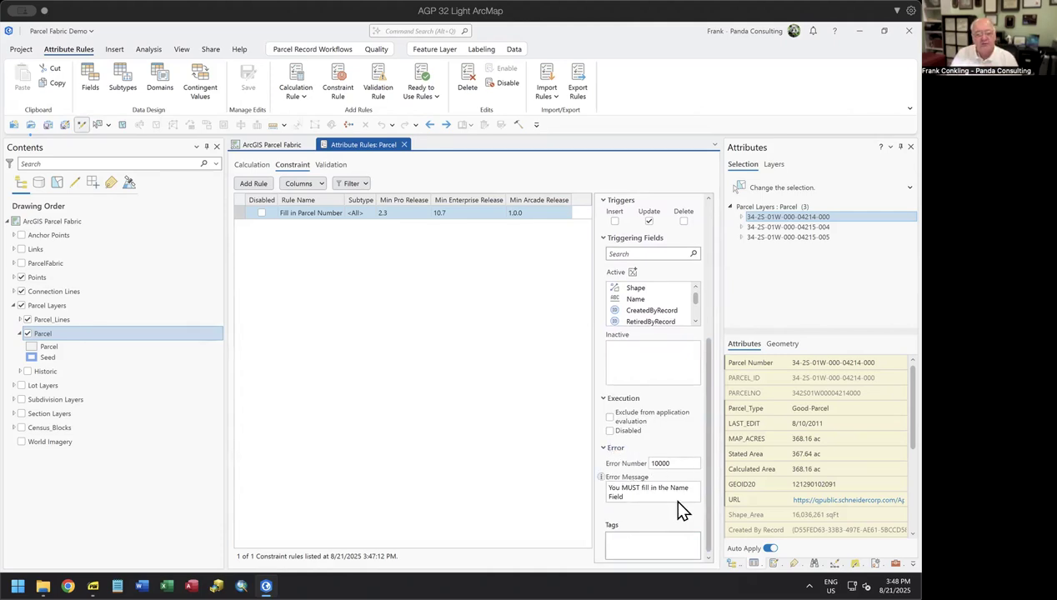
pyautogui.moveTo(678, 463); pyautogui.dragTo(653, 464)
pyautogui.click(638, 498)
pyautogui.moveTo(598, 508); pyautogui.dragTo(589, 479)
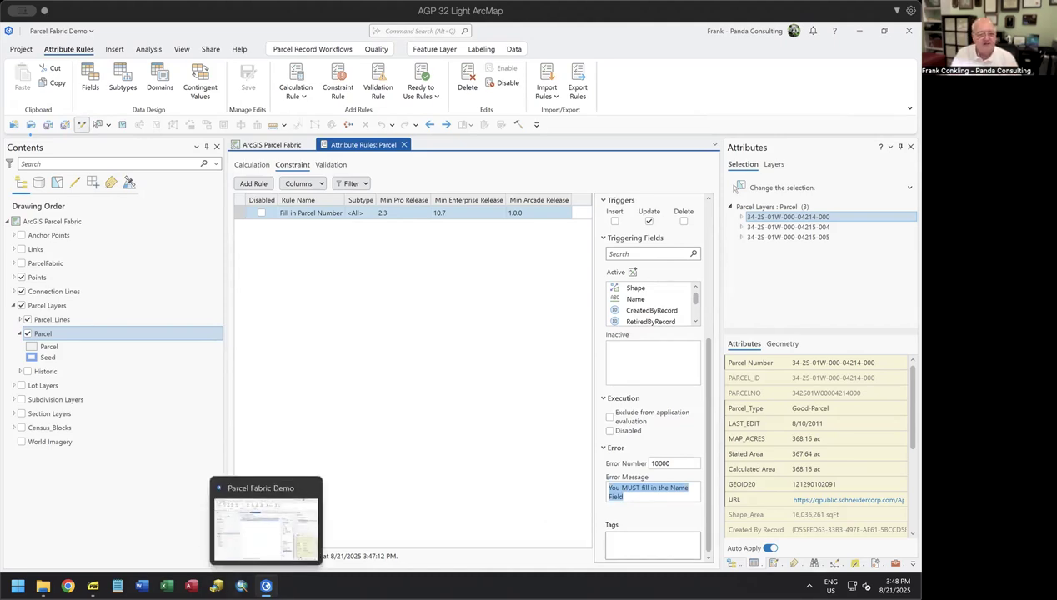
# - Return to the ArcGIS Parcel Fabric map and clear the current parcel selection
pyautogui.click(265, 586)
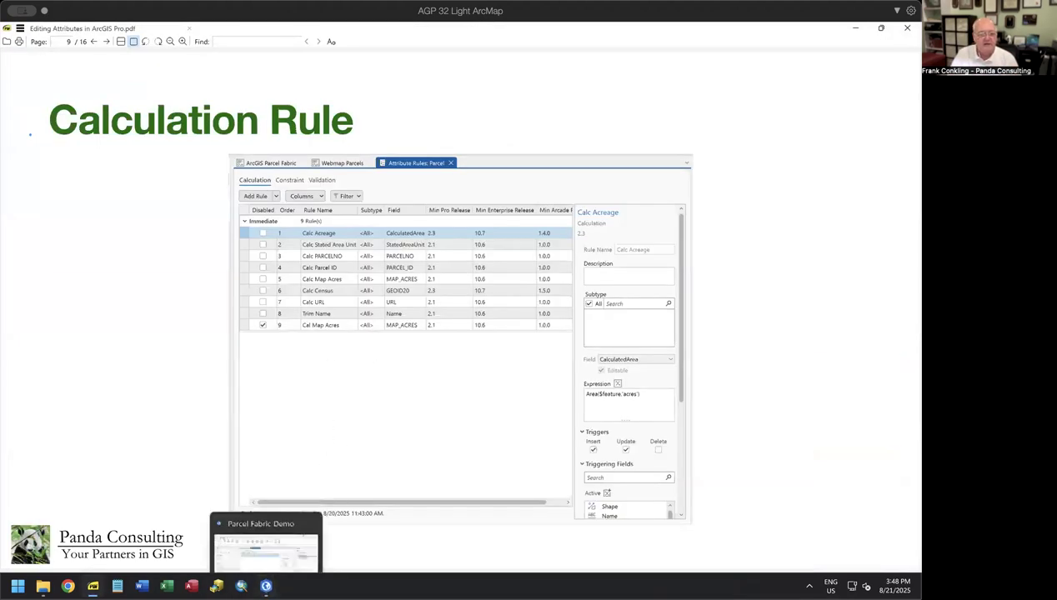
pyautogui.click(266, 586)
pyautogui.click(302, 144)
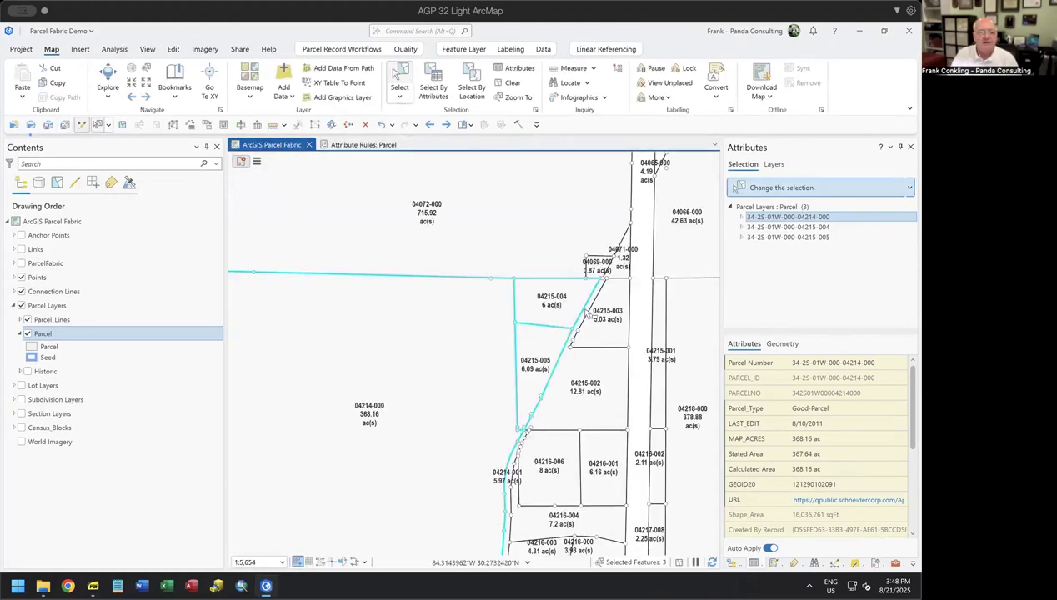
pyautogui.click(508, 83)
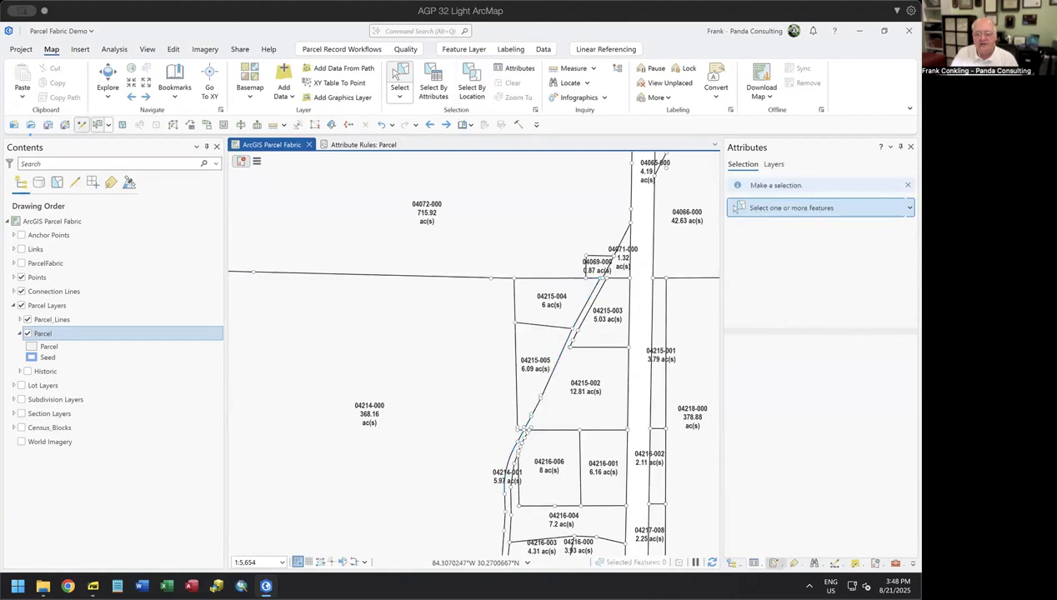
# - Create a four-sided Parcel polygon of about 28 acres inside parcel 04214-000
pyautogui.click(774, 563)
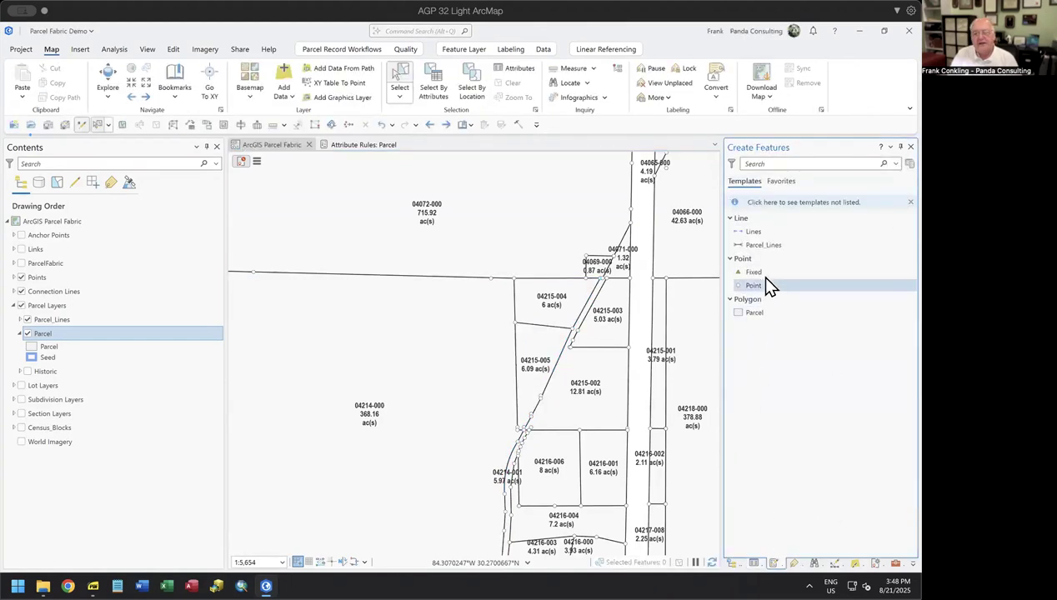
pyautogui.click(761, 315)
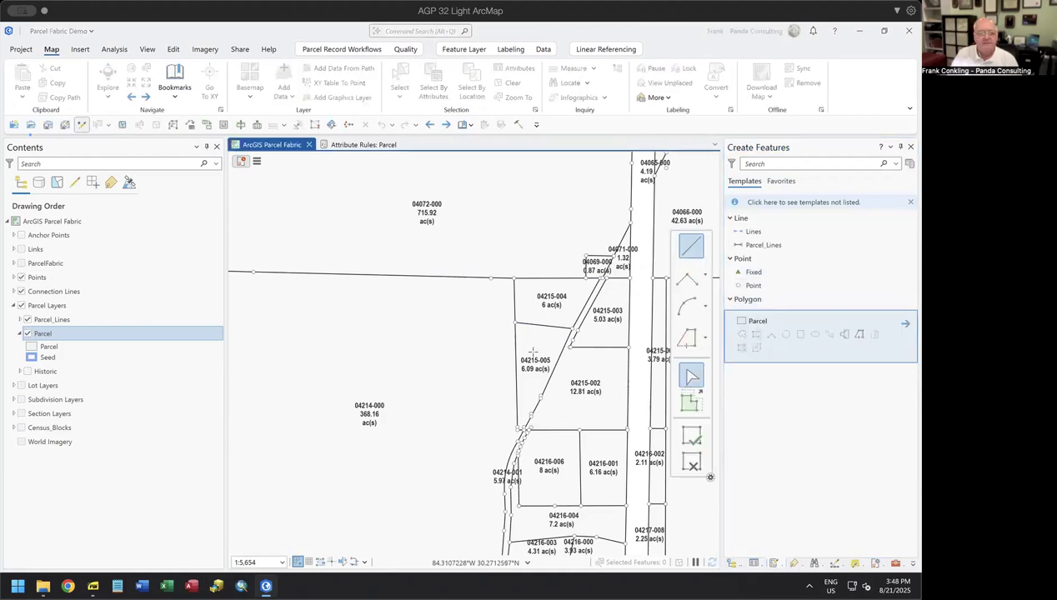
pyautogui.click(331, 451)
pyautogui.click(319, 342)
pyautogui.click(462, 331)
pyautogui.doubleClick(481, 434)
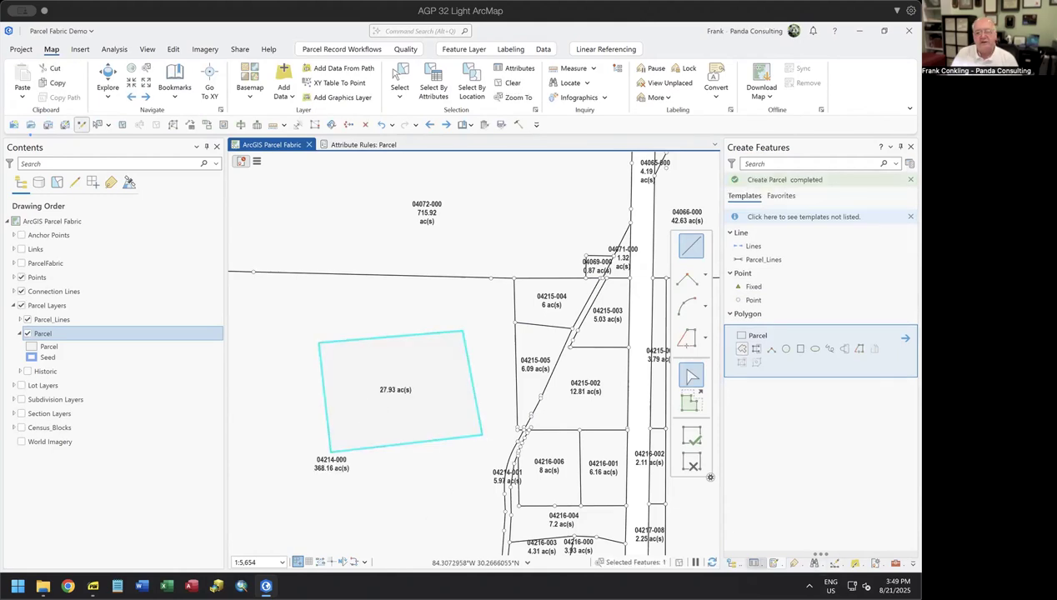
# - Display the new parcel's attributes and read the rule name and error message in the constraint violation notice
pyautogui.click(753, 563)
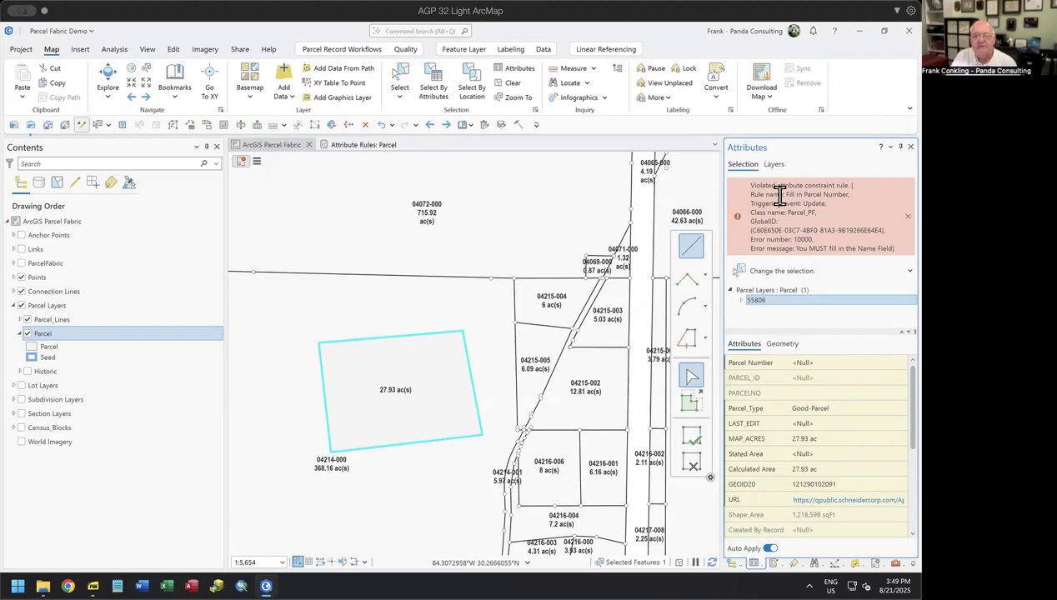
pyautogui.moveTo(783, 194); pyautogui.dragTo(836, 194)
pyautogui.click(861, 208)
pyautogui.moveTo(796, 247); pyautogui.dragTo(894, 248)
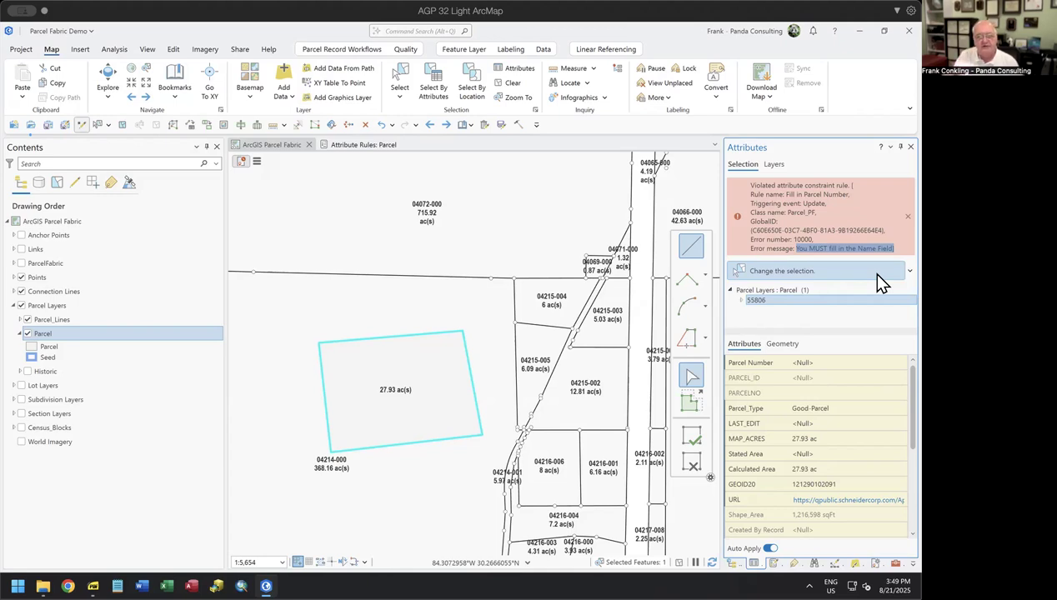
# - Set the new parcel's Parcel Number to kjhuiho
pyautogui.click(813, 362)
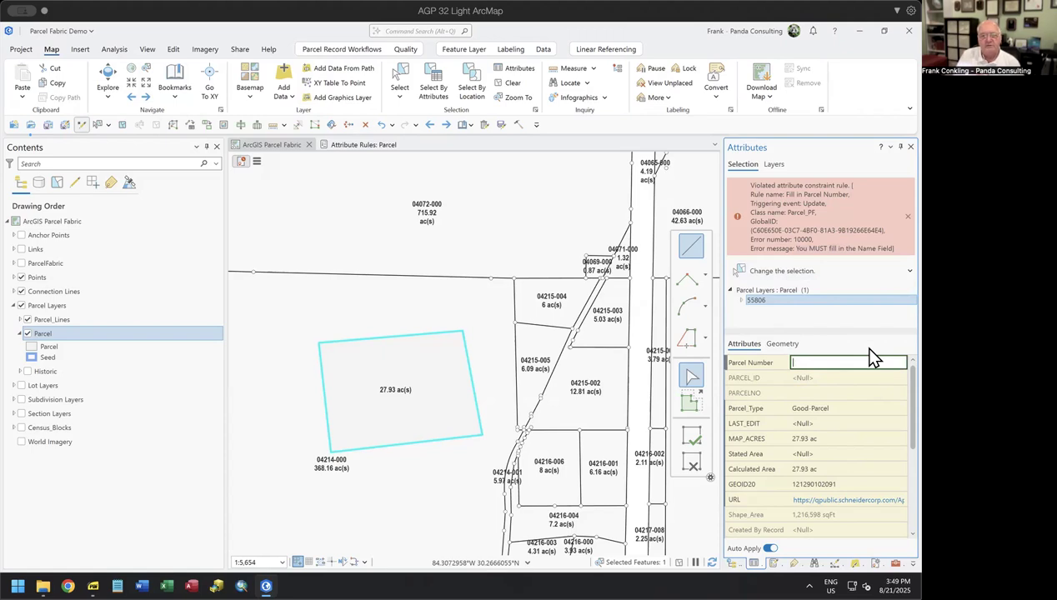
pyautogui.write('kjhuiho')
pyautogui.press('Tab')
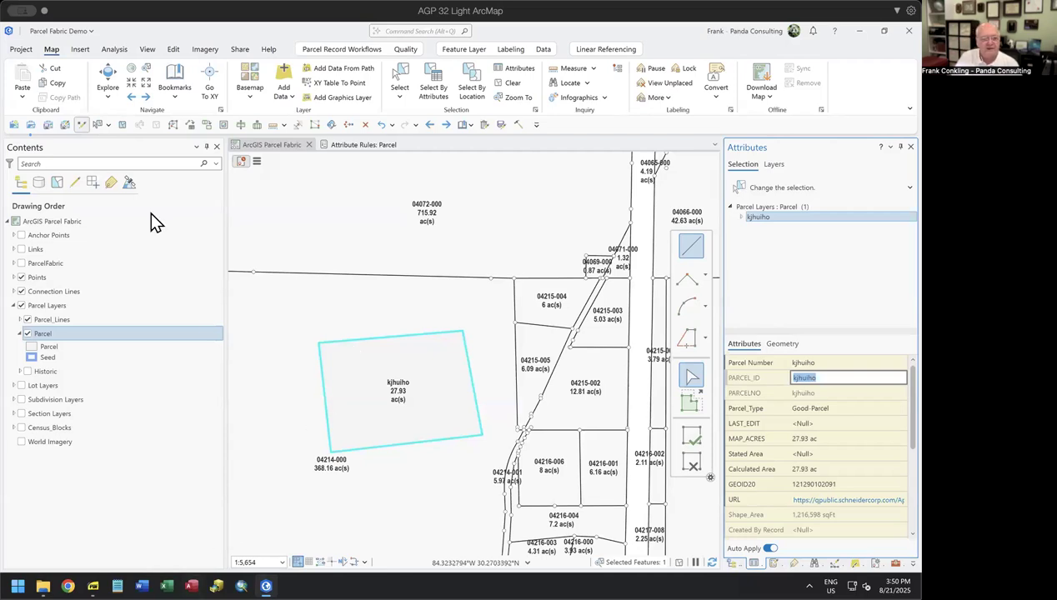
# - Review the MUST HAVE A RECORD validation rule in the Parcel layer's attribute rules
pyautogui.click(353, 146)
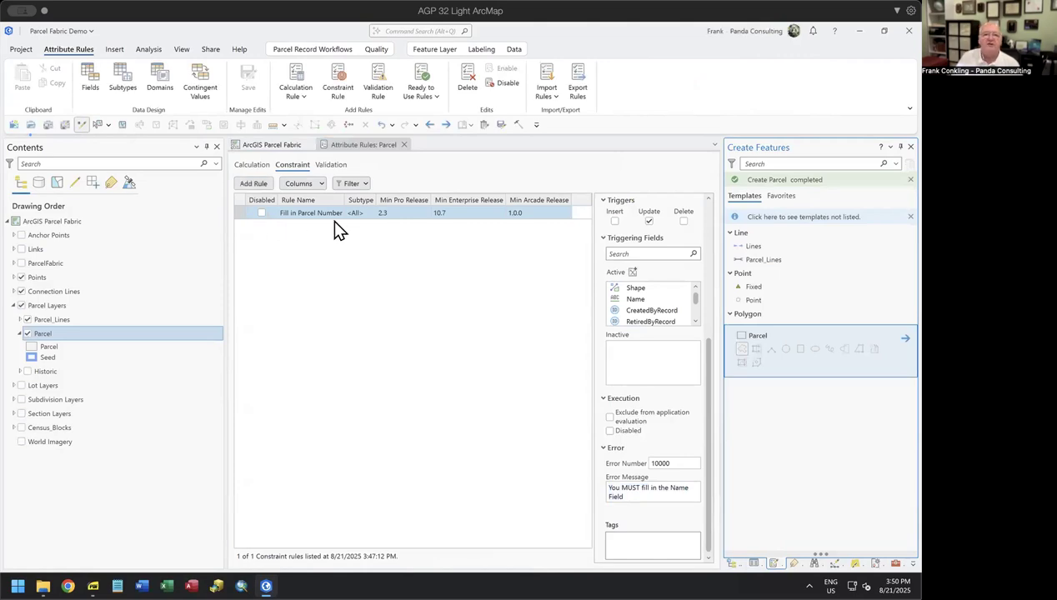
pyautogui.click(331, 167)
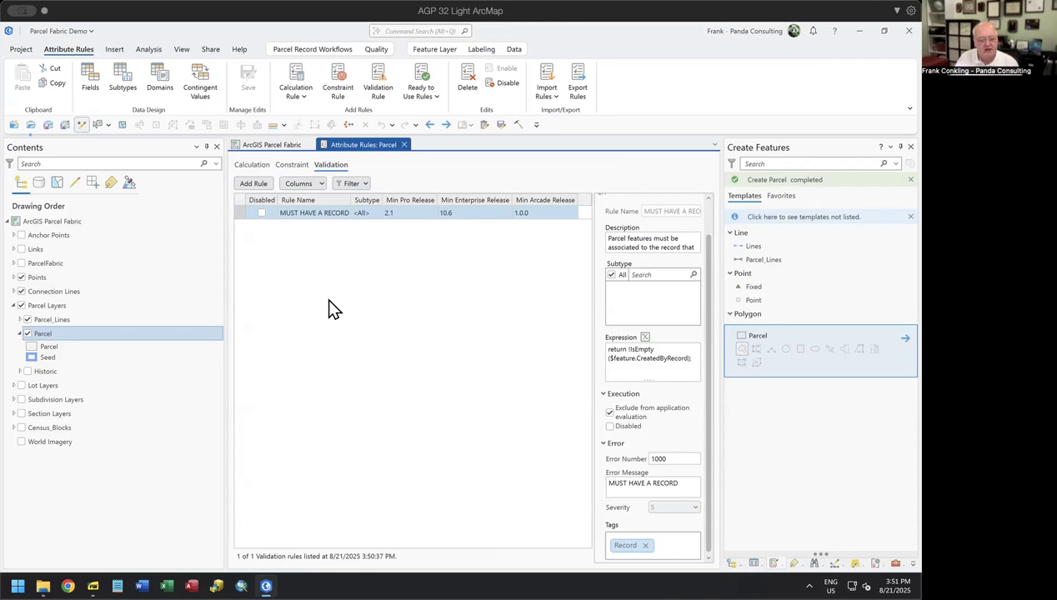
# - Switch to the Editing Attributes in ArcGIS Pro PDF and advance to the Field Mapping and Attribution slide
pyautogui.click(92, 586)
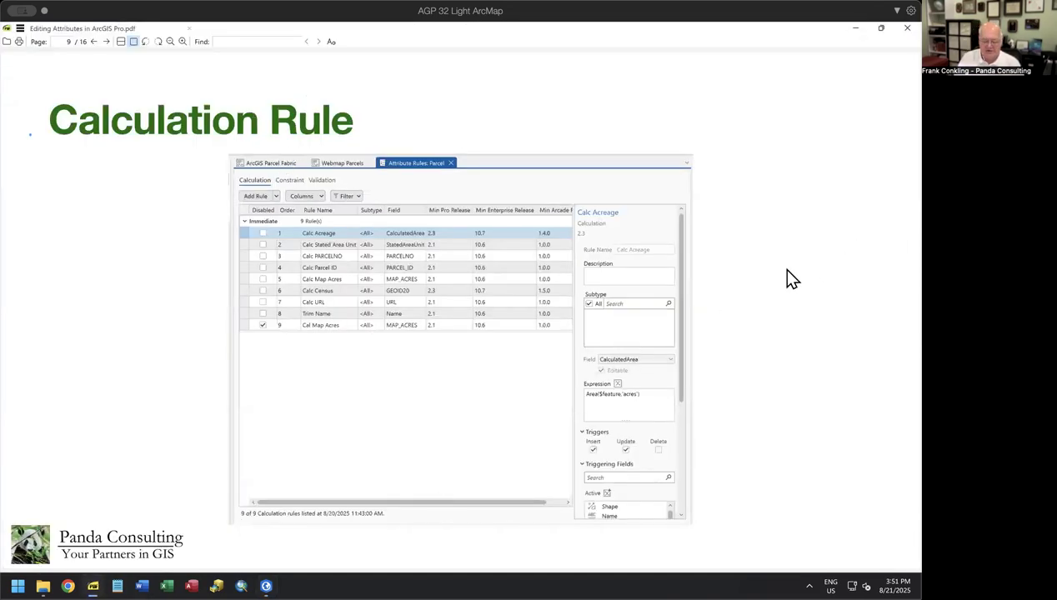
pyautogui.press('pagedown')
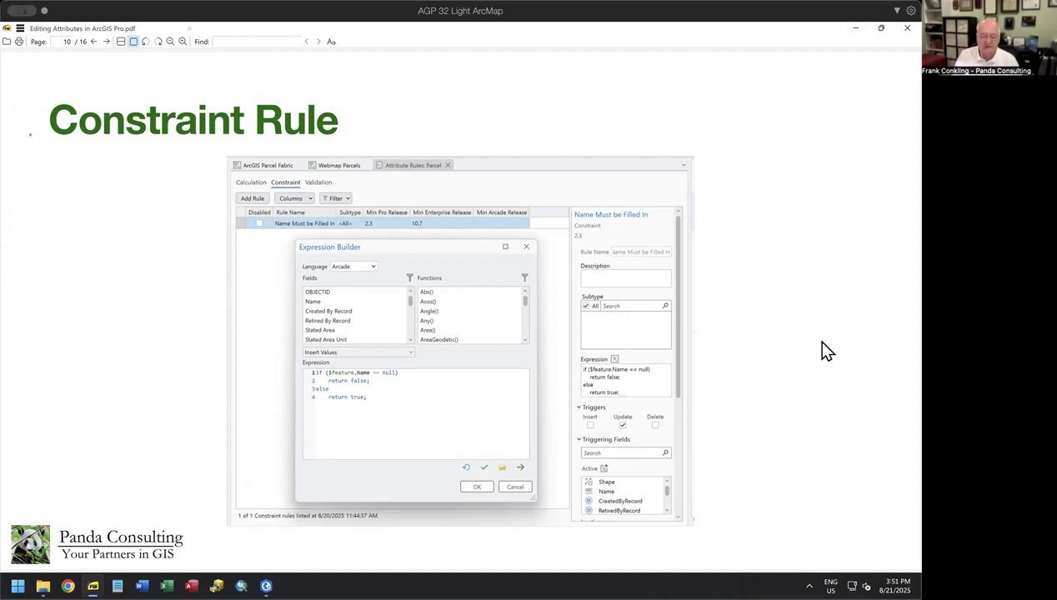
pyautogui.press('pagedown')
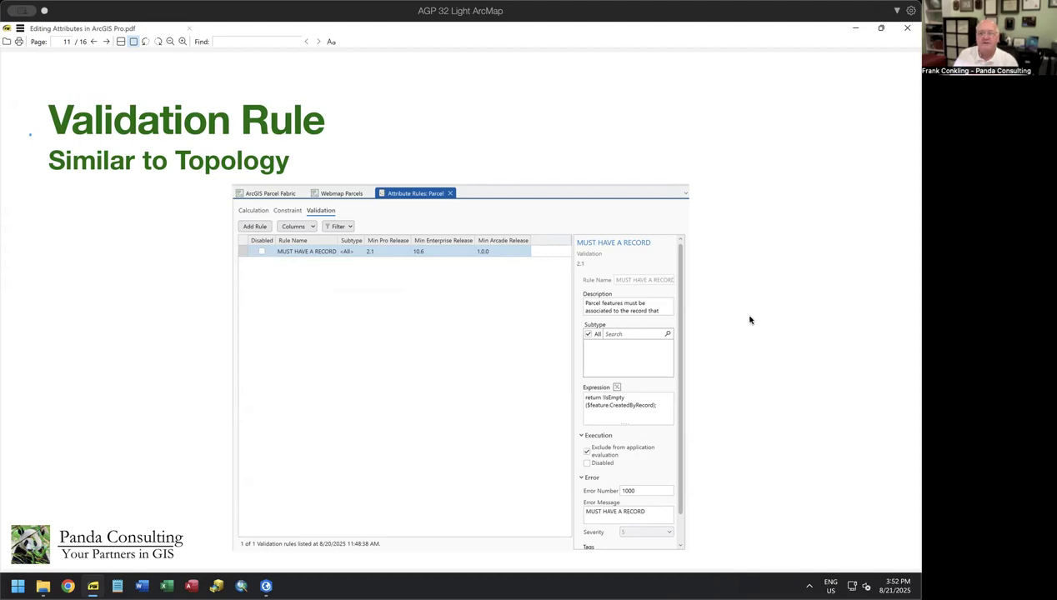
pyautogui.scroll(-1, 811, 292)
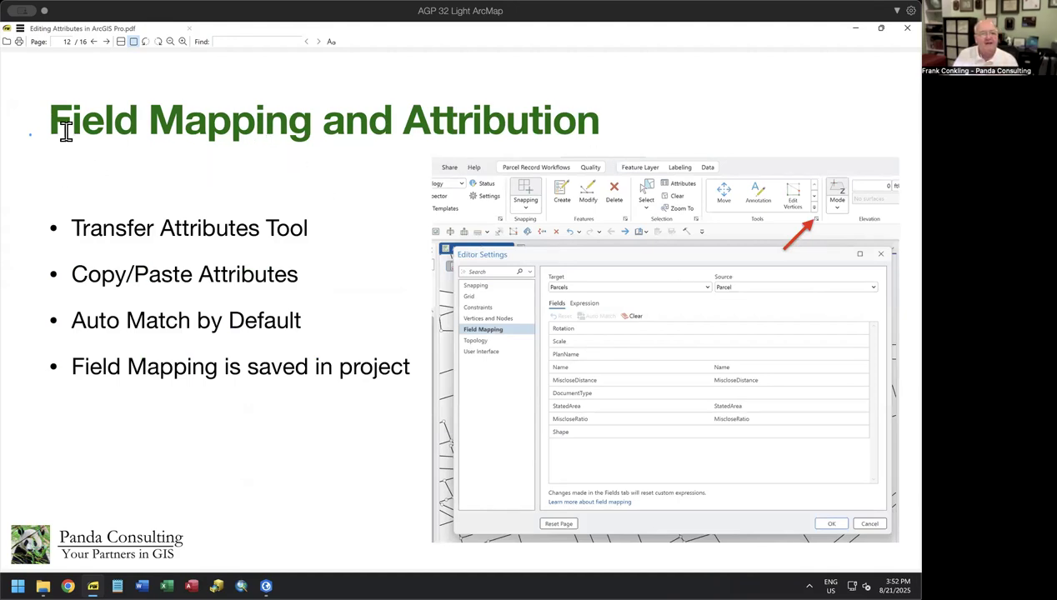
pyautogui.moveTo(48, 115); pyautogui.dragTo(603, 116)
pyautogui.click(633, 123)
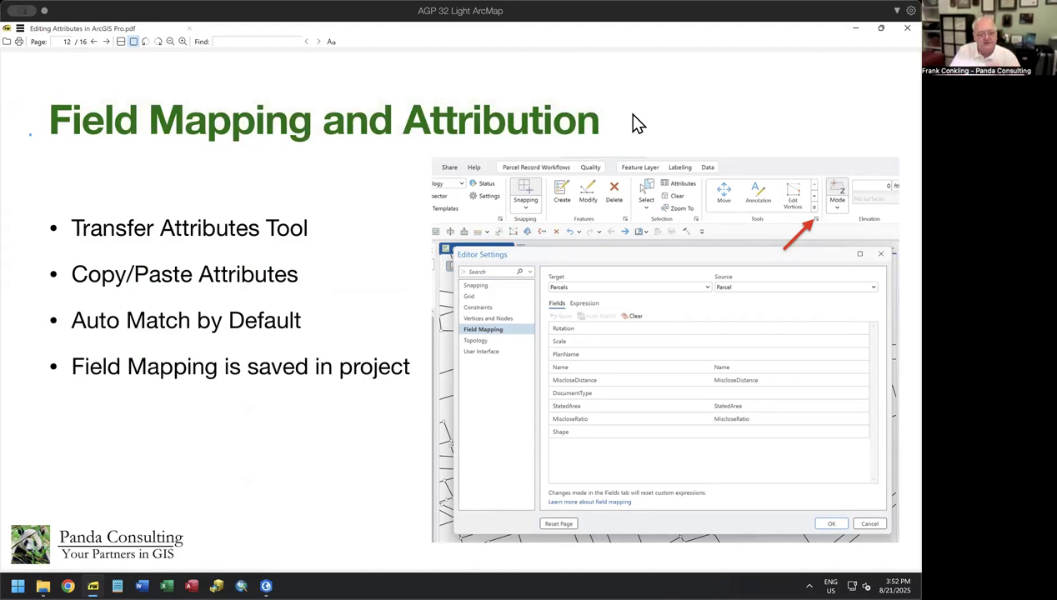
# - Switch back to ArcGIS Pro and close the Parcel attribute rules view
pyautogui.click(266, 586)
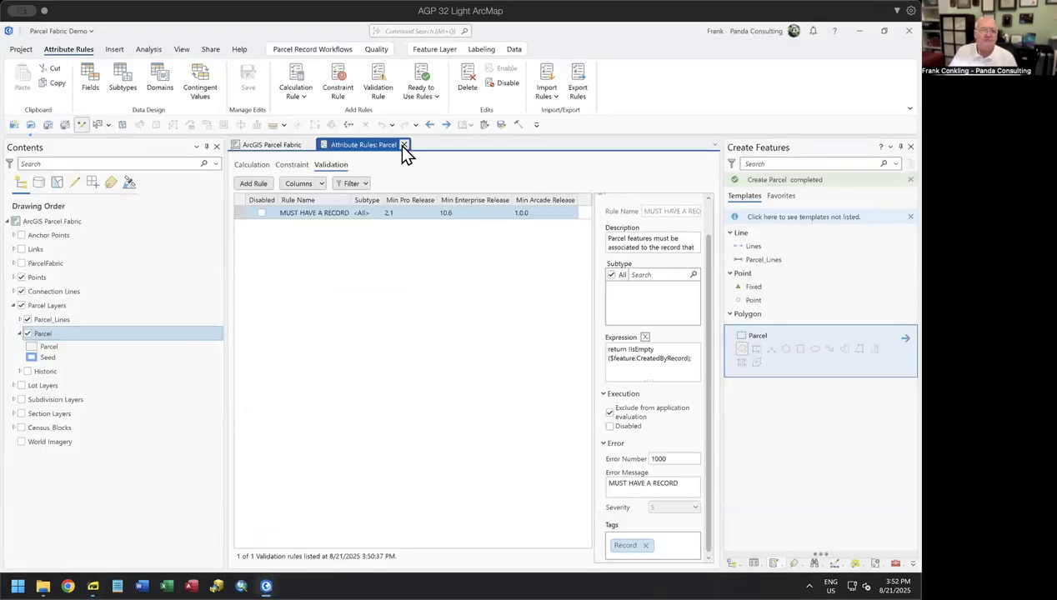
pyautogui.click(403, 145)
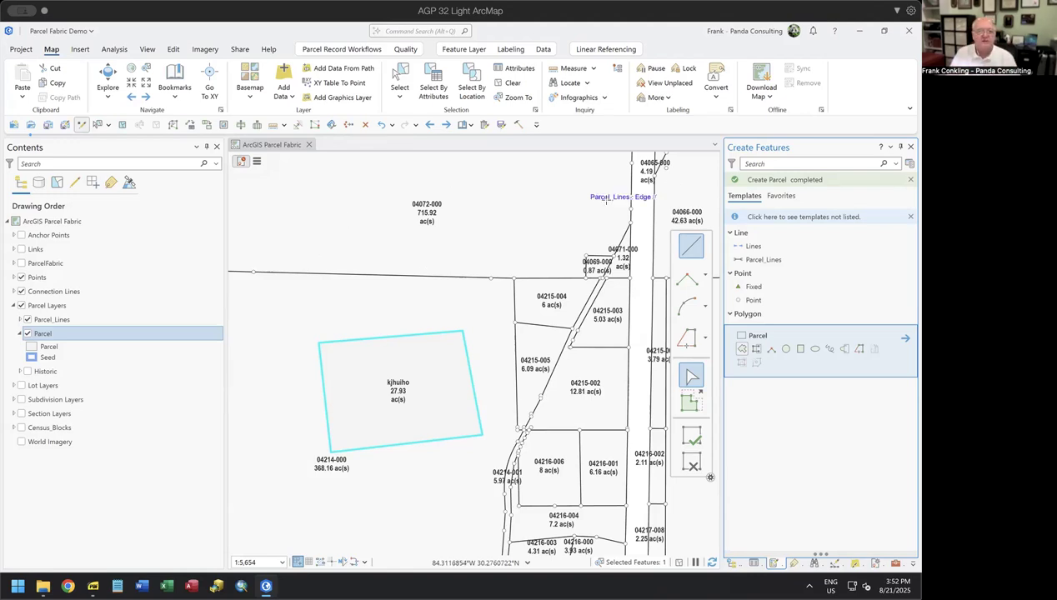
# - Open the field mapping page of the Editor Settings and choose Parcel as the target and Lot as the source
pyautogui.click(333, 49)
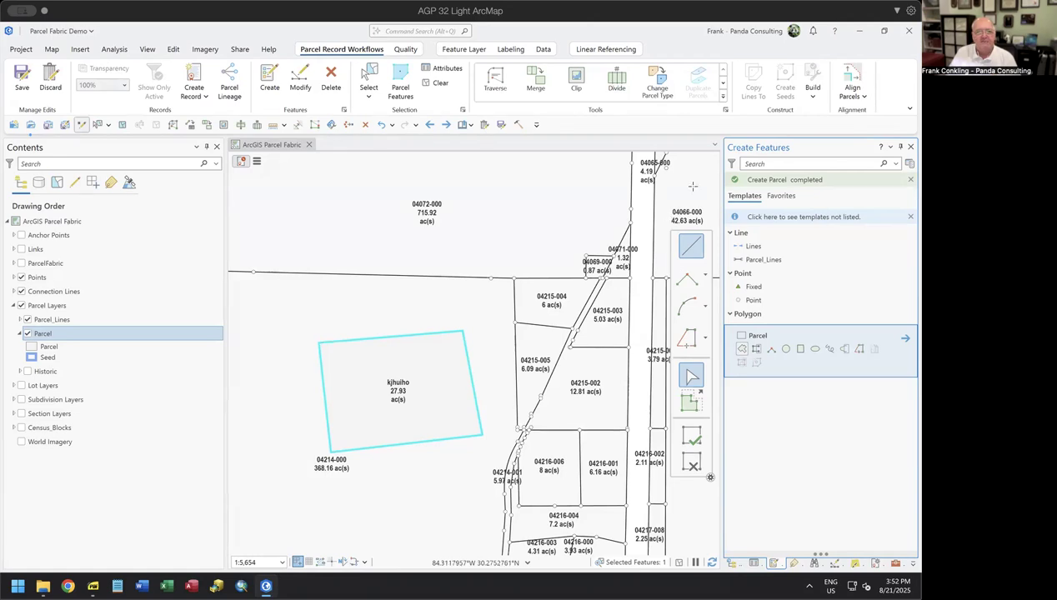
pyautogui.click(724, 110)
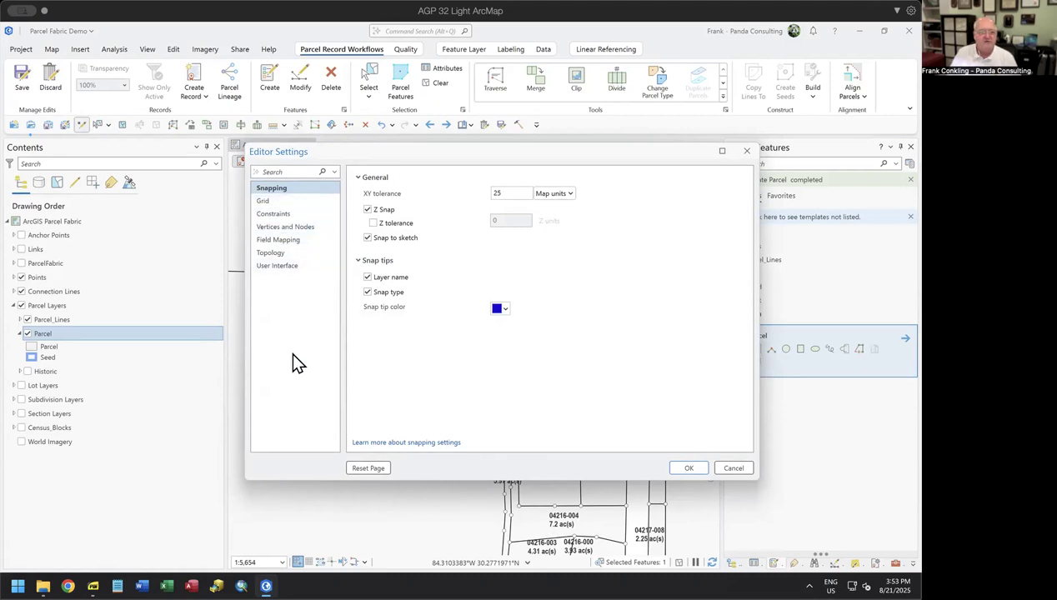
pyautogui.click(299, 240)
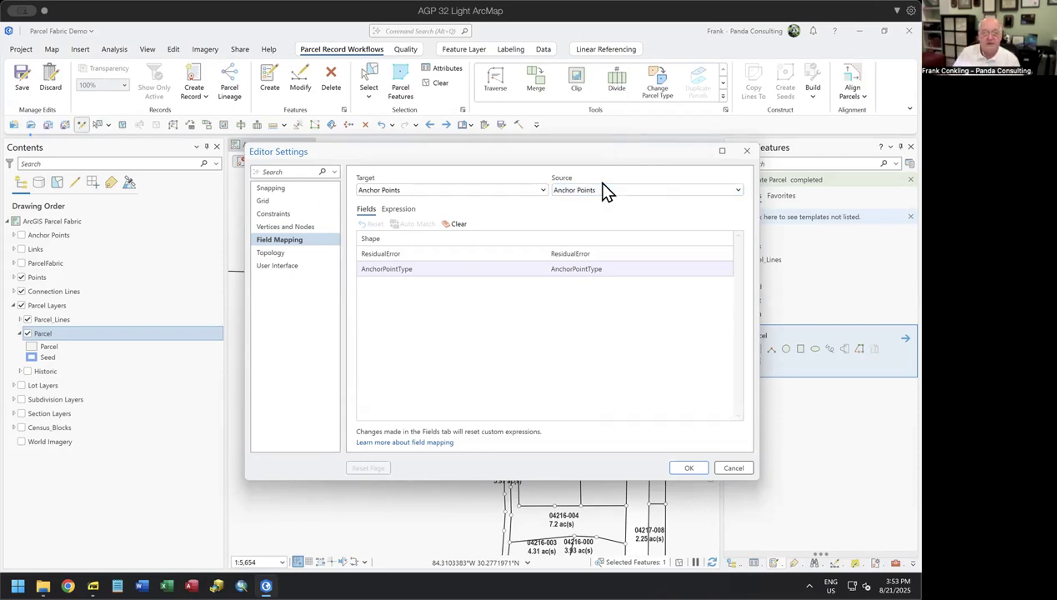
pyautogui.click(432, 193)
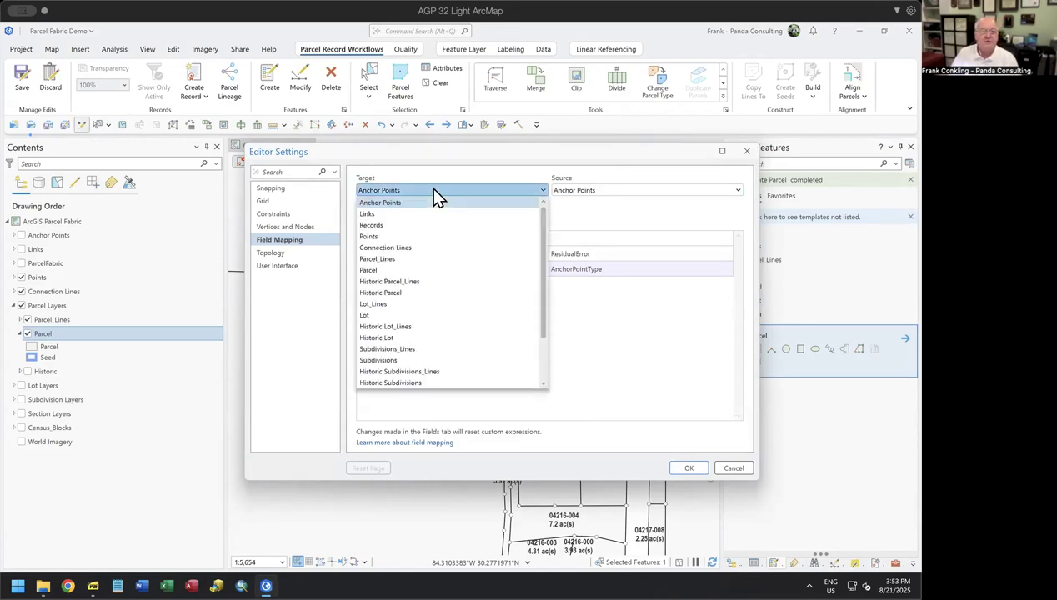
pyautogui.click(407, 271)
pyautogui.click(586, 188)
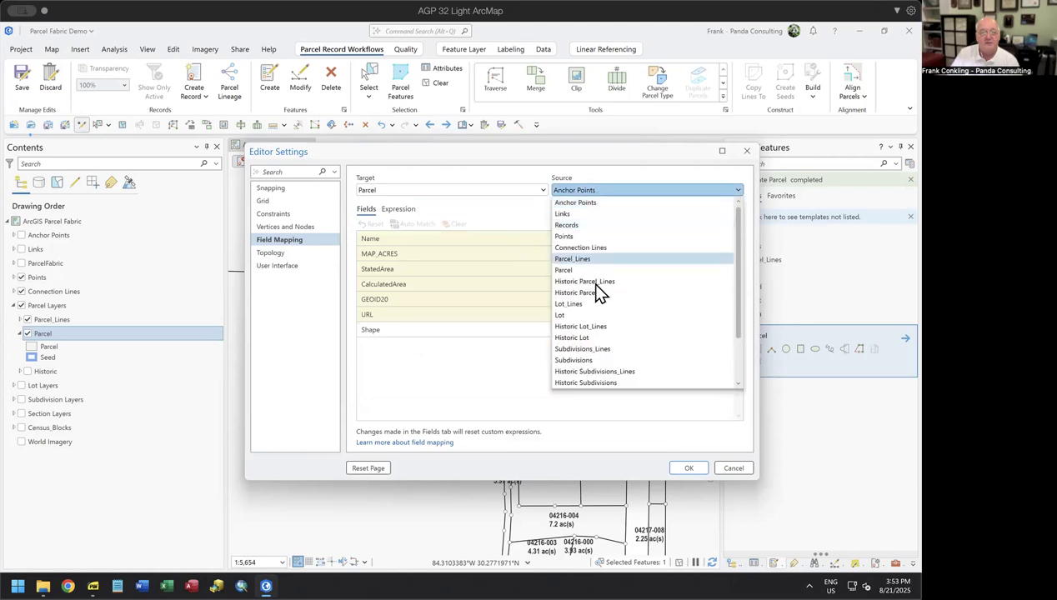
pyautogui.click(582, 314)
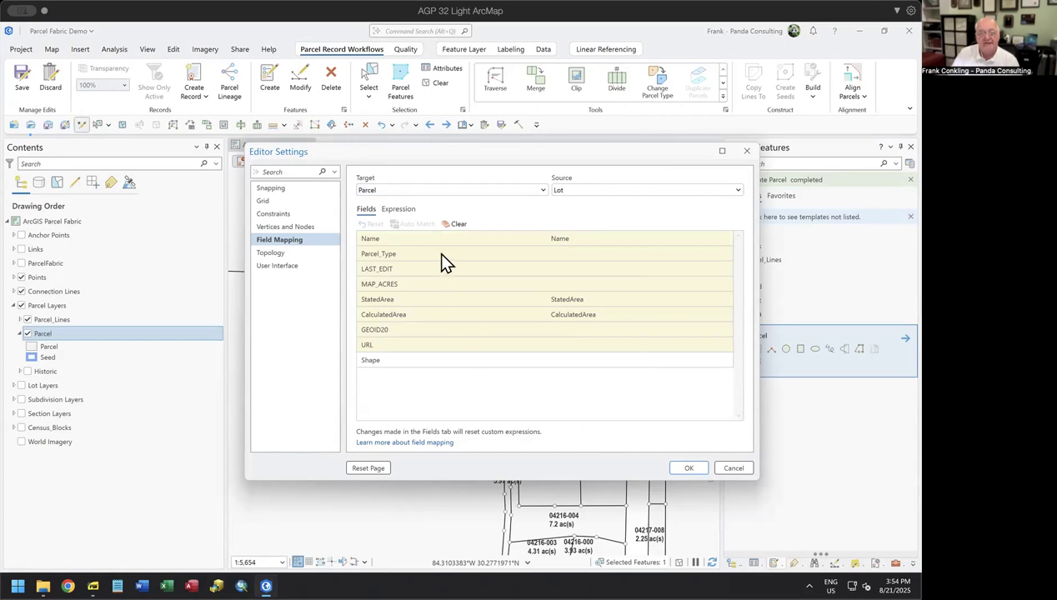
# - Map the Parcel target field MAP_ACRES to the Lot source field StatedArea and apply the editor settings
pyautogui.click(577, 254)
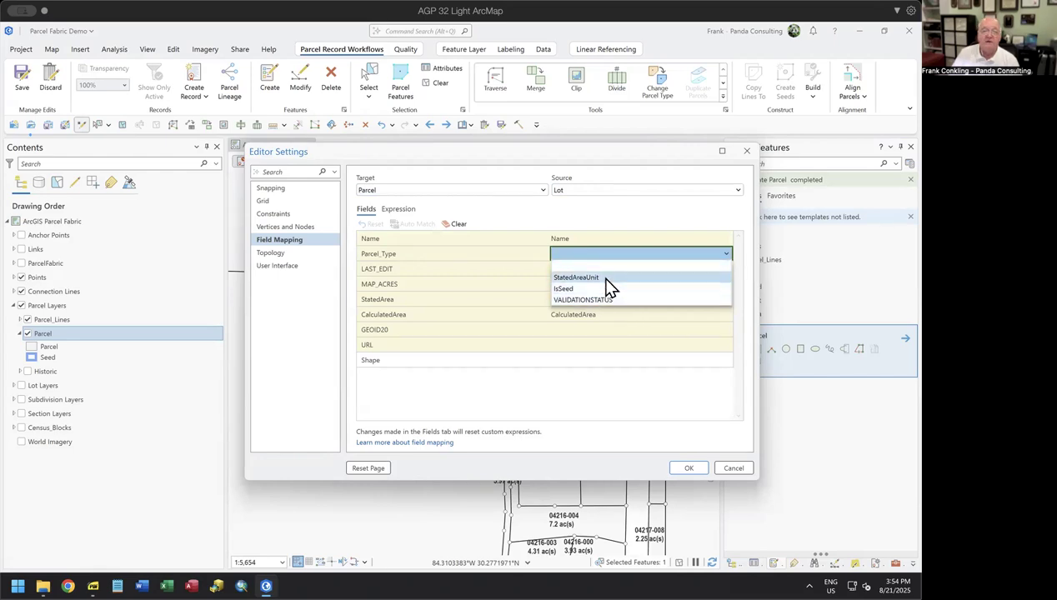
pyautogui.click(544, 208)
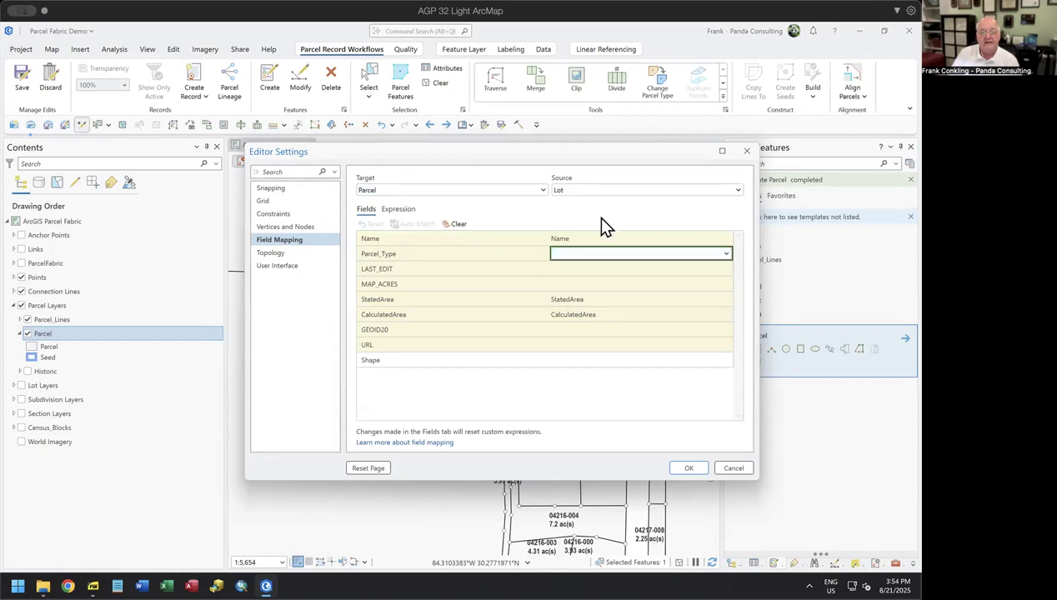
pyautogui.click(597, 285)
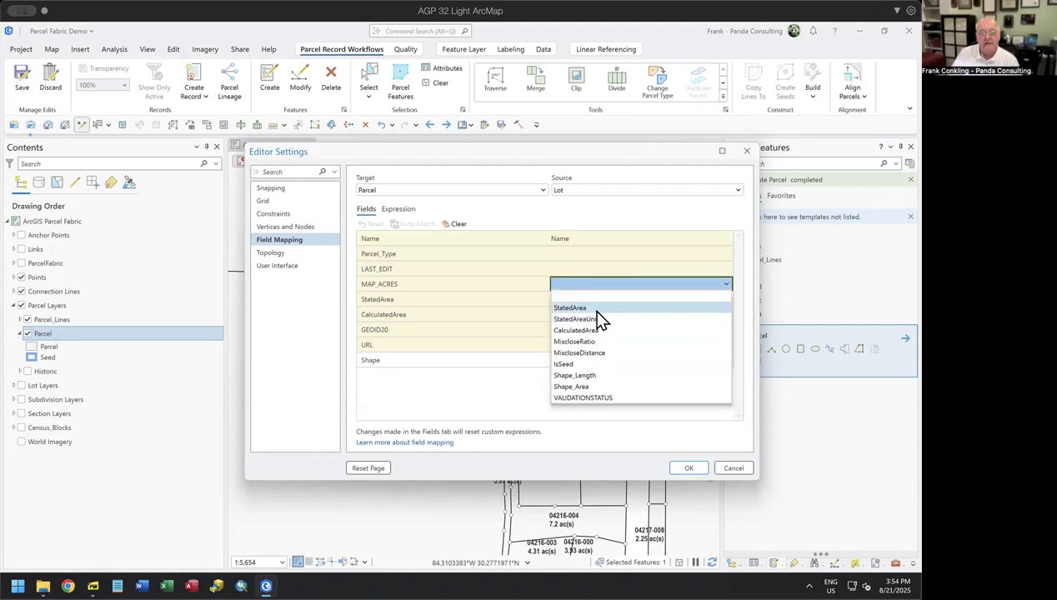
pyautogui.click(594, 309)
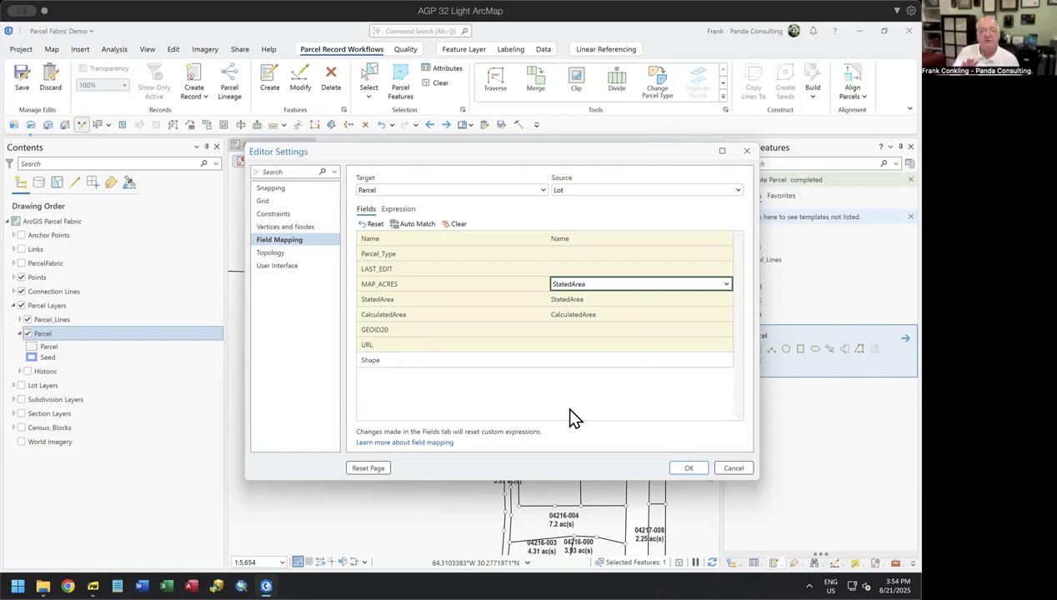
pyautogui.click(683, 469)
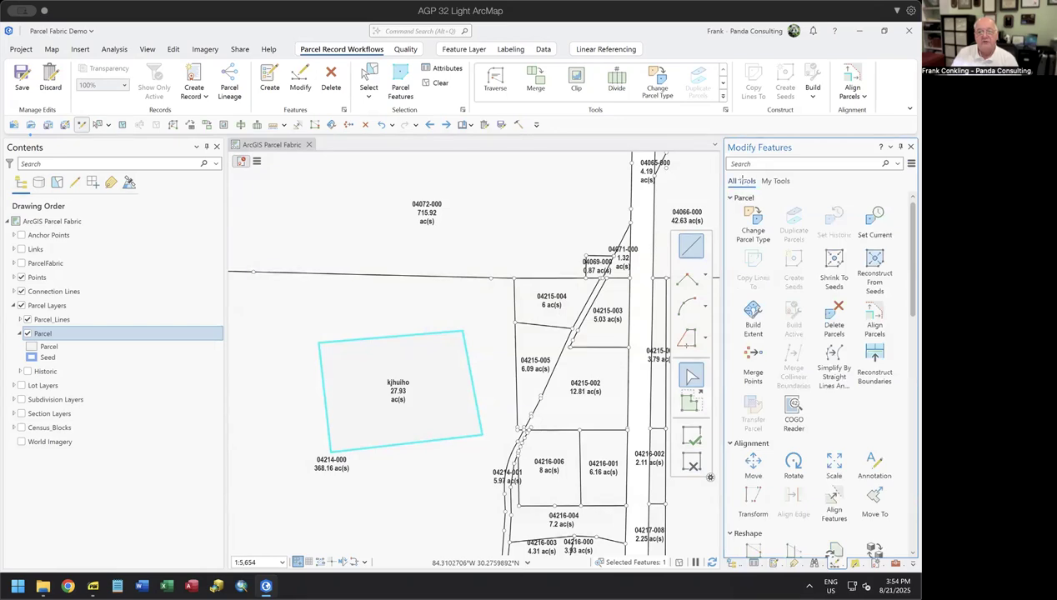
# - Start the Transfer Attributes tool, then display and expand the Lot Layers group so the numbered lots show on the map
pyautogui.scroll(-2, 792, 460)
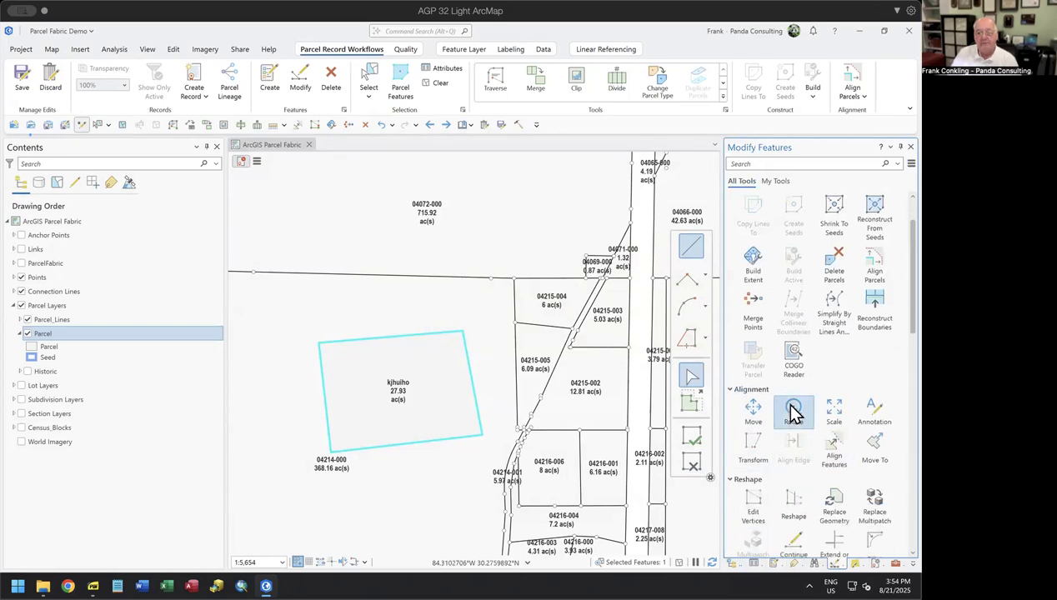
pyautogui.scroll(-5, 787, 413)
pyautogui.scroll(-5, 785, 534)
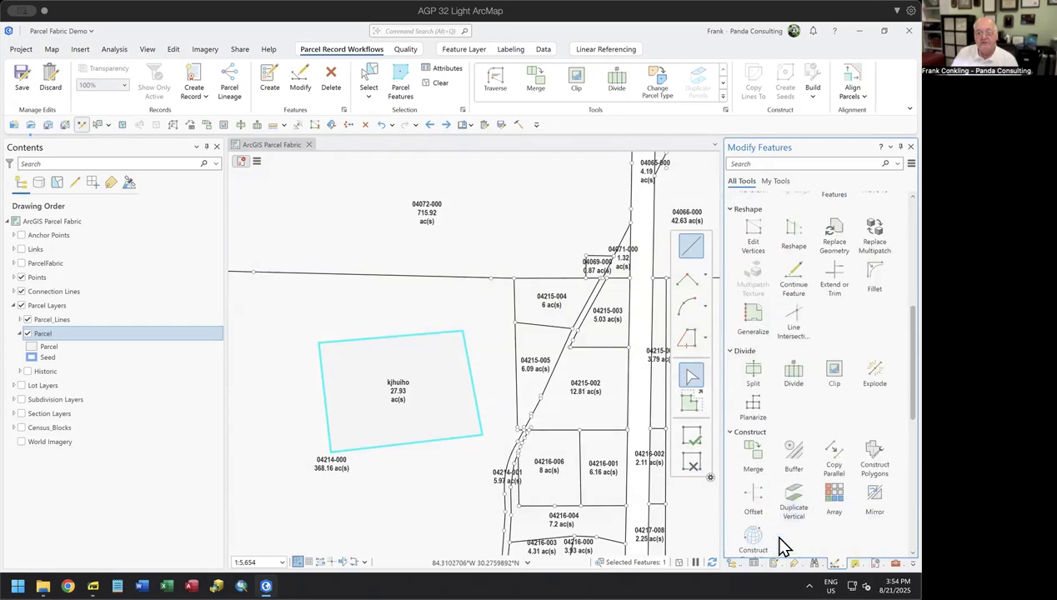
pyautogui.click(793, 460)
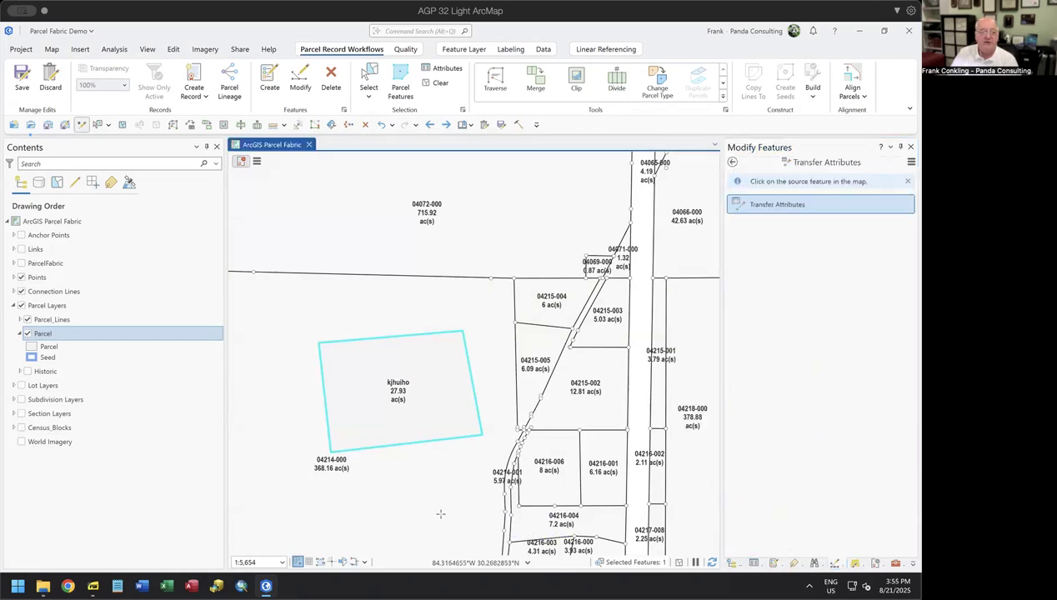
pyautogui.click(20, 385)
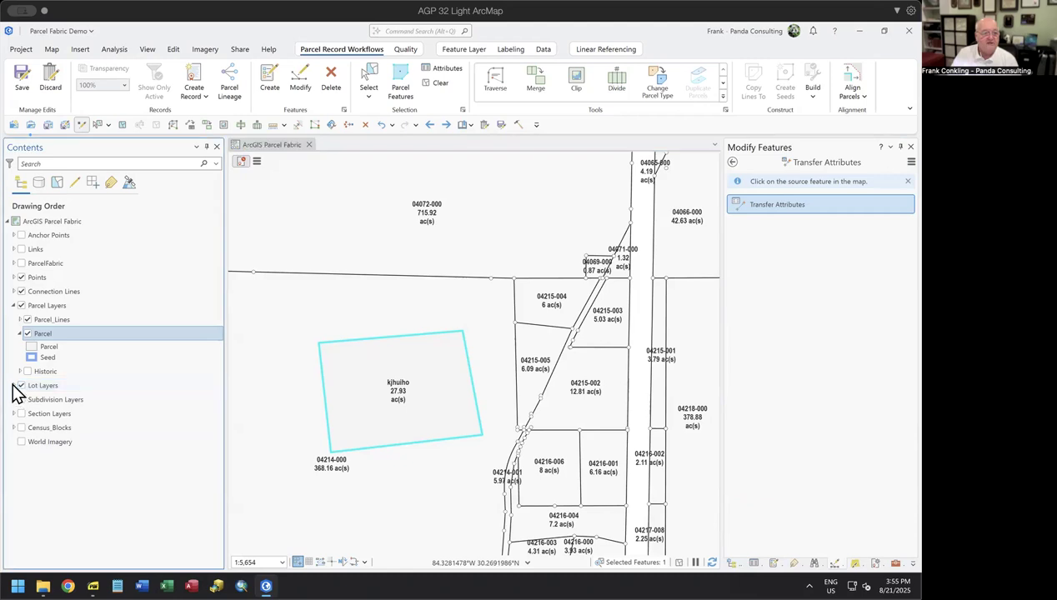
pyautogui.click(13, 385)
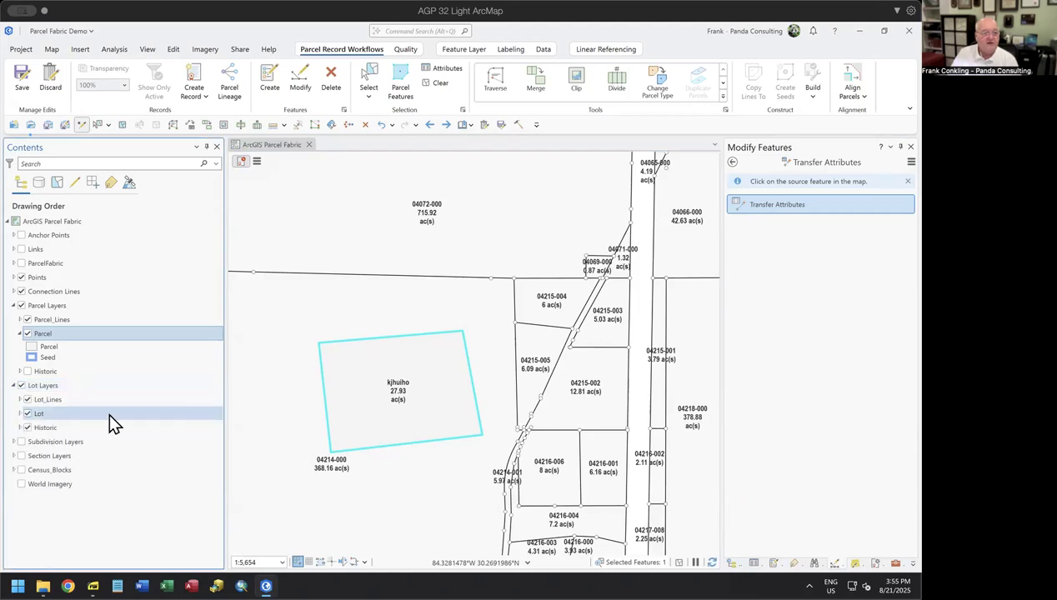
pyautogui.scroll(-2, 546, 412)
pyautogui.scroll(2, 640, 502)
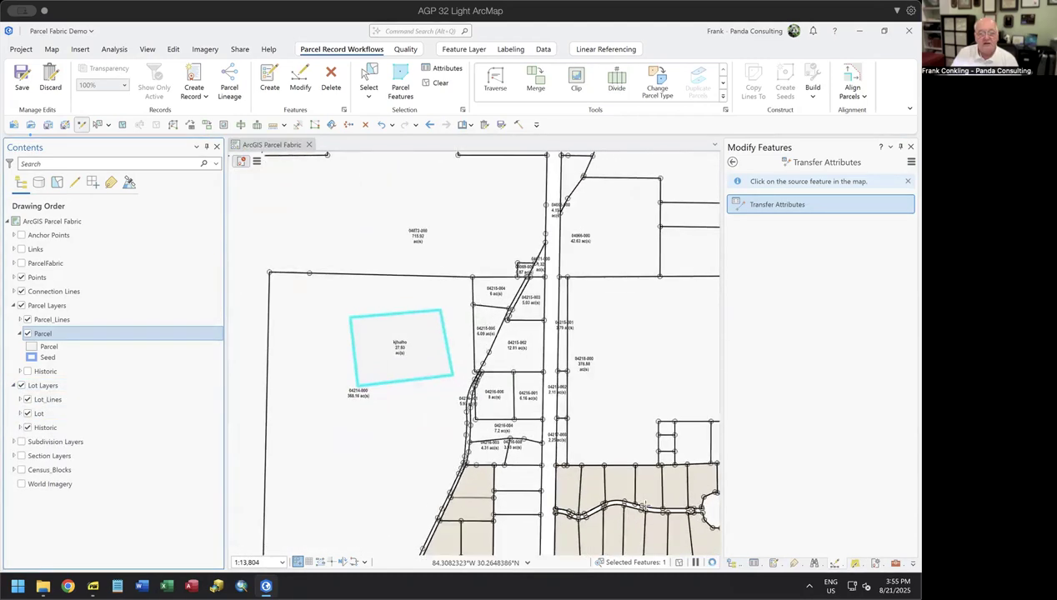
pyautogui.scroll(3, 640, 502)
pyautogui.scroll(-1, 640, 502)
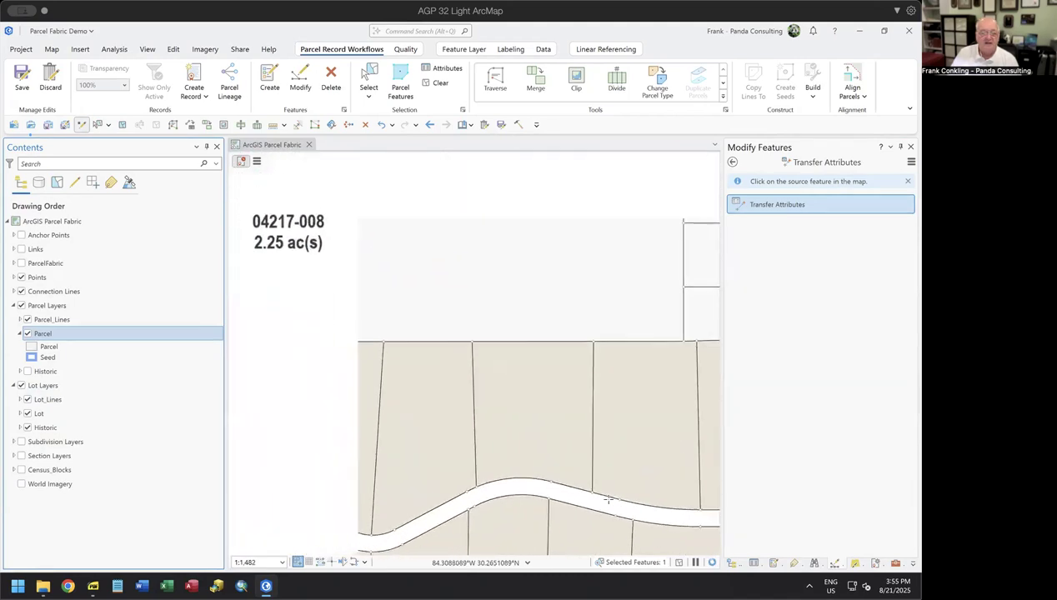
# - Transfer the attributes of lot 3 and then lot 2 to the large parcel 04218-000
pyautogui.click(767, 204)
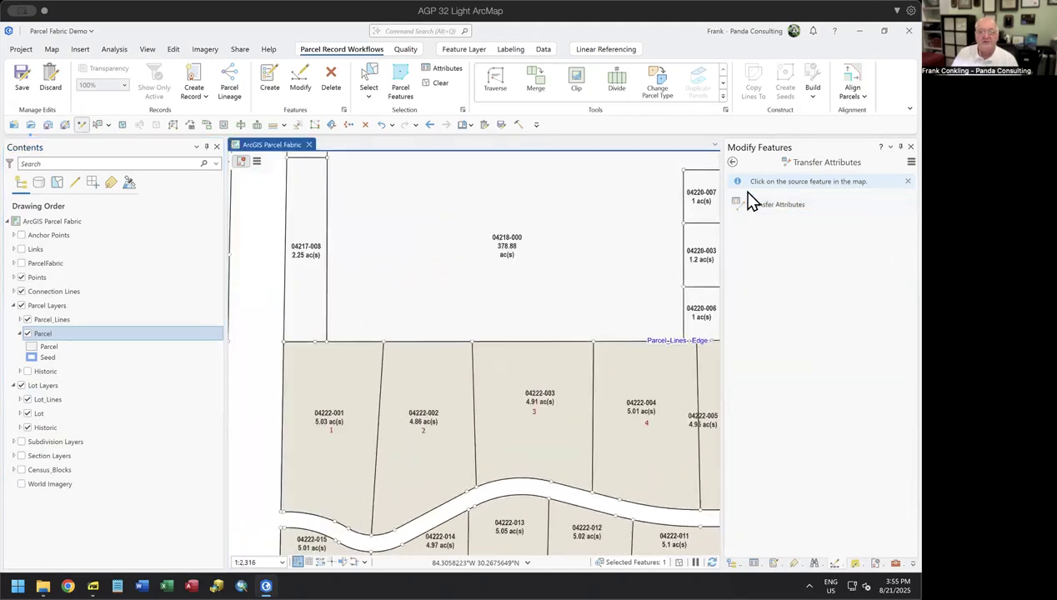
pyautogui.click(771, 206)
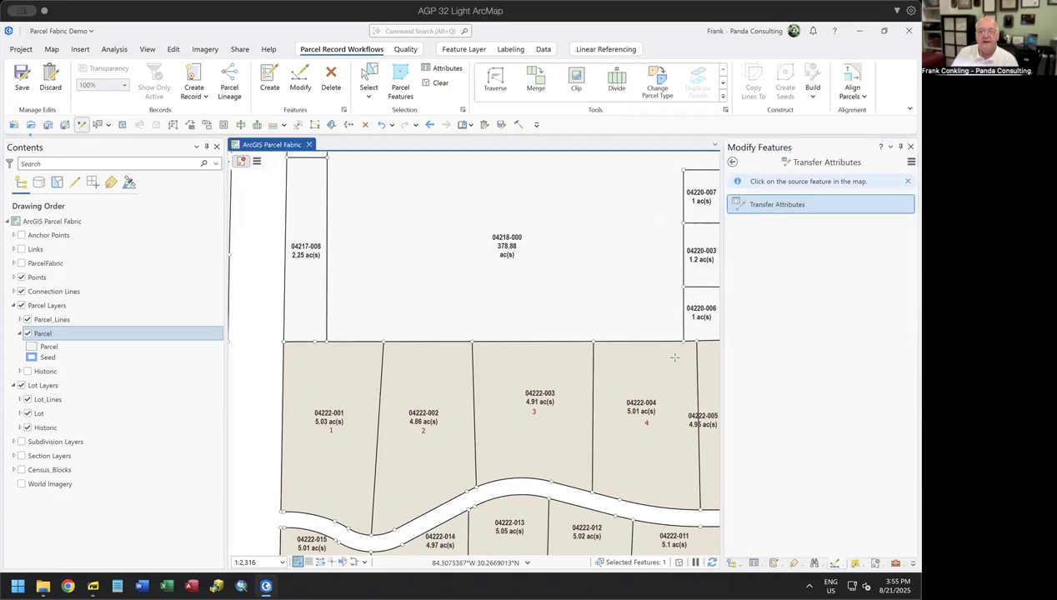
pyautogui.click(54, 414)
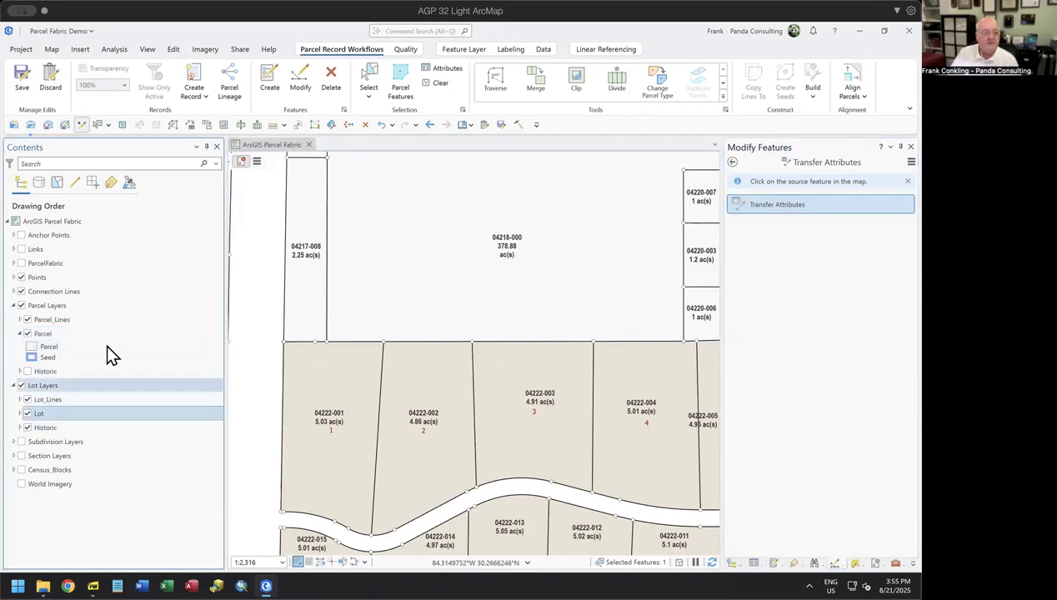
pyautogui.click(58, 182)
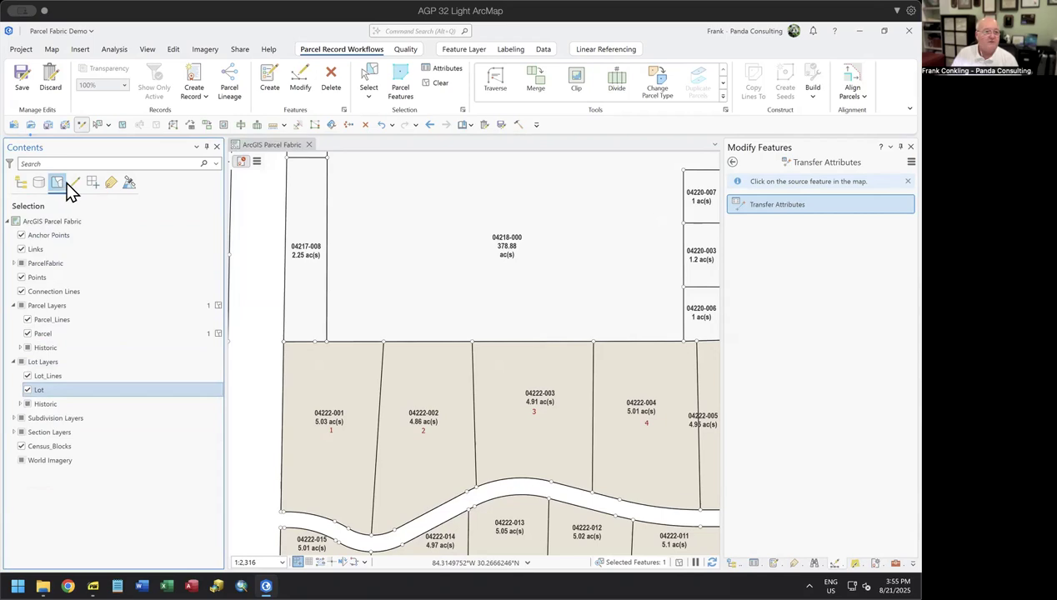
pyautogui.click(21, 182)
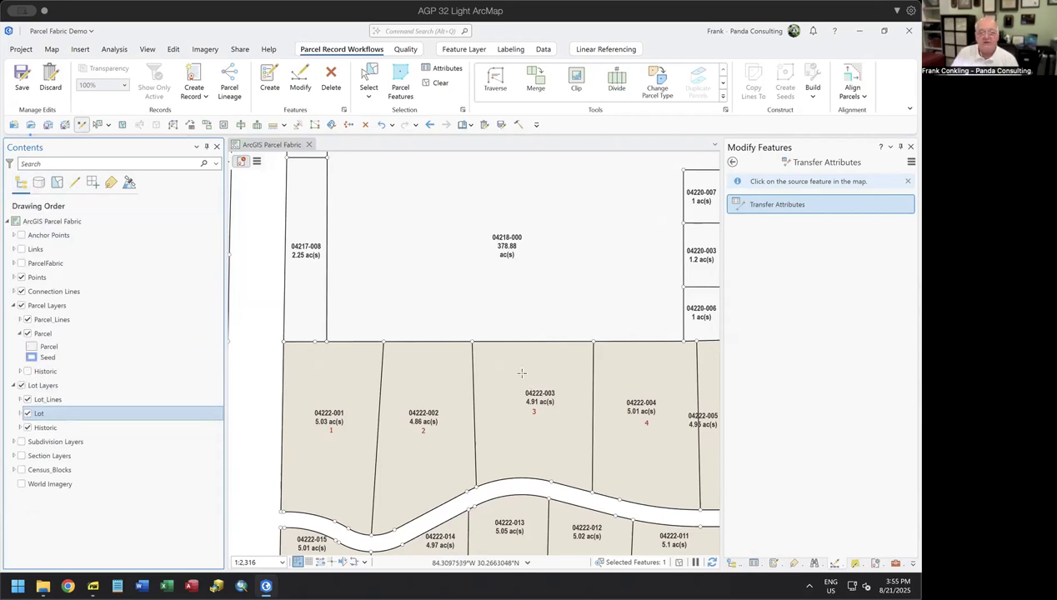
pyautogui.click(522, 373)
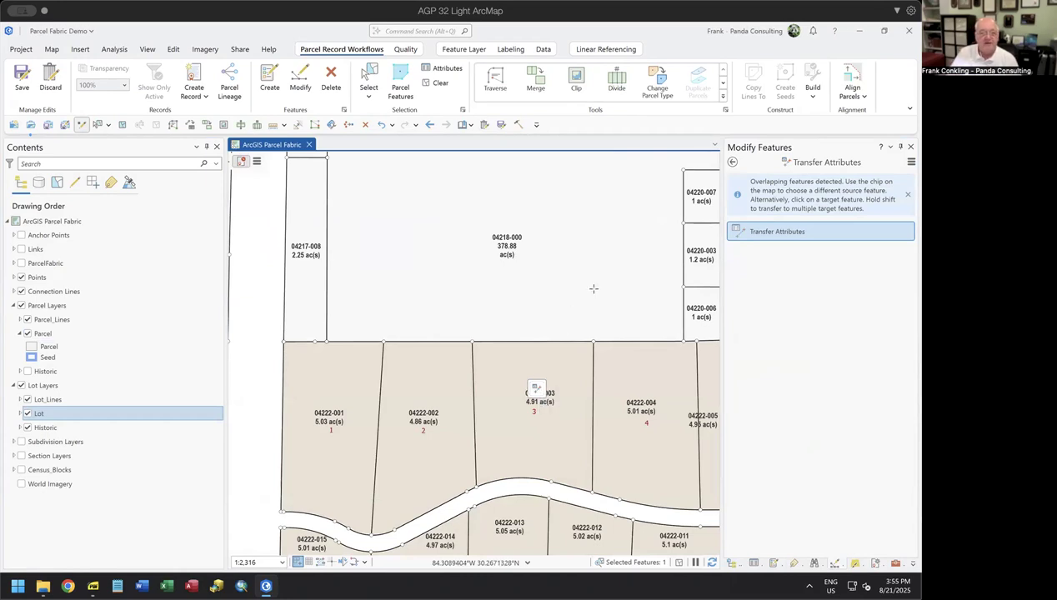
pyautogui.click(605, 313)
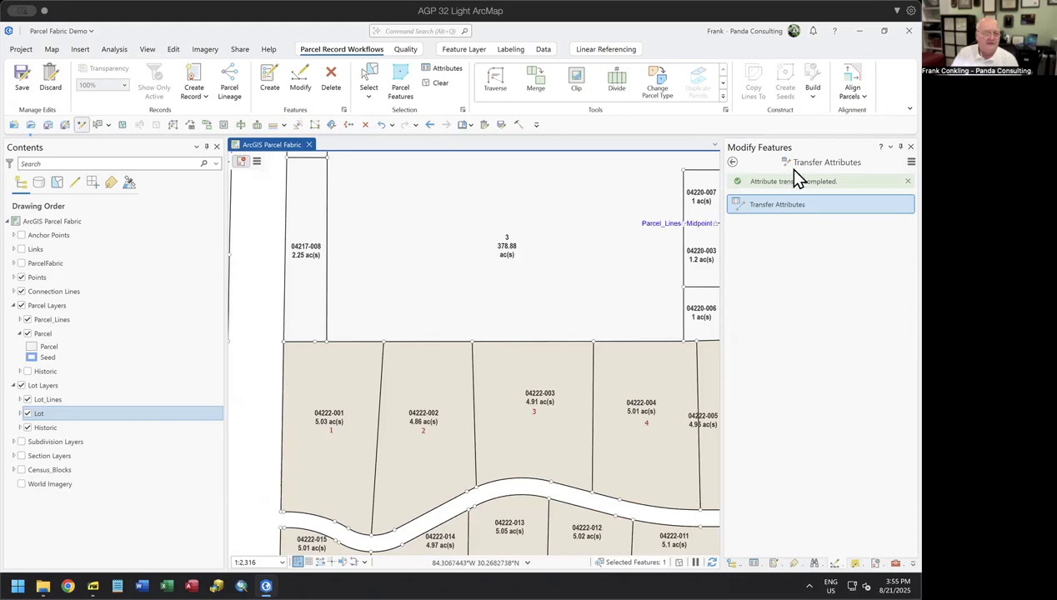
pyautogui.click(424, 447)
pyautogui.click(533, 275)
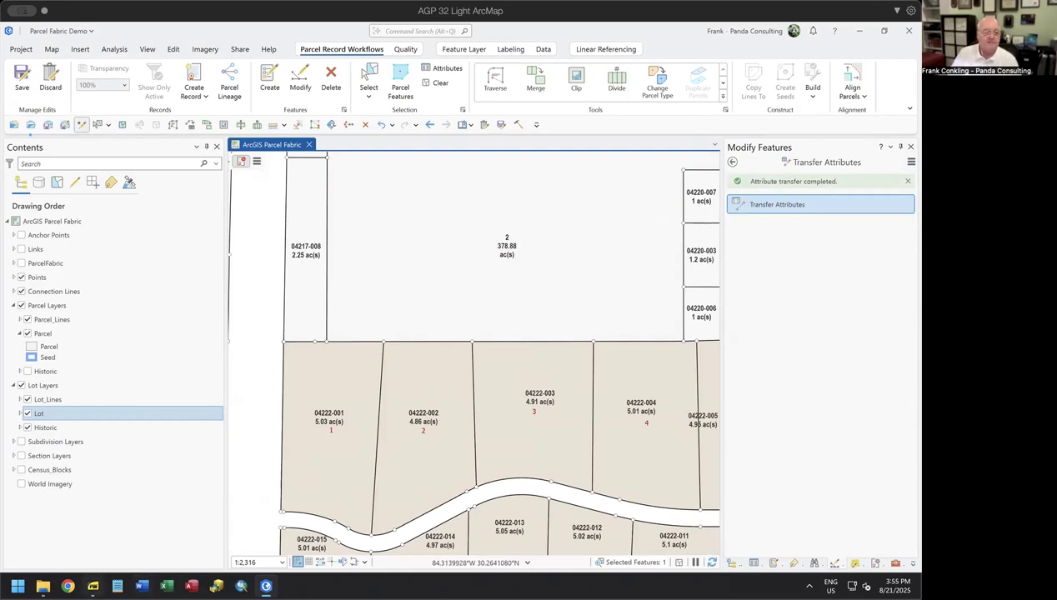
# - Switch to the Editing Attributes in ArcGIS Pro PDF and advance to the Sequential Numbering slide
pyautogui.click(93, 586)
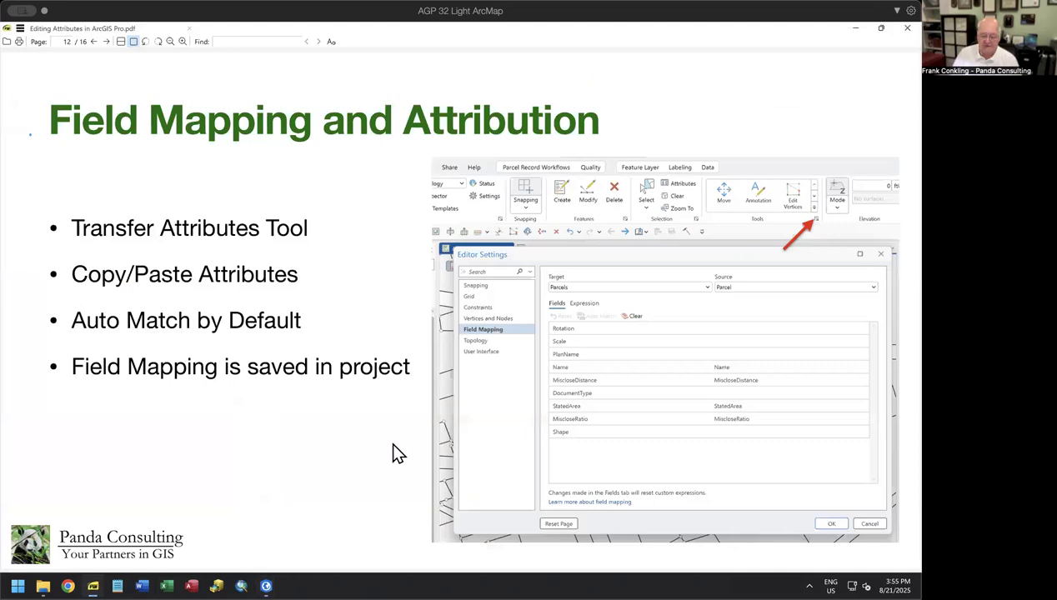
pyautogui.press('pagedown')
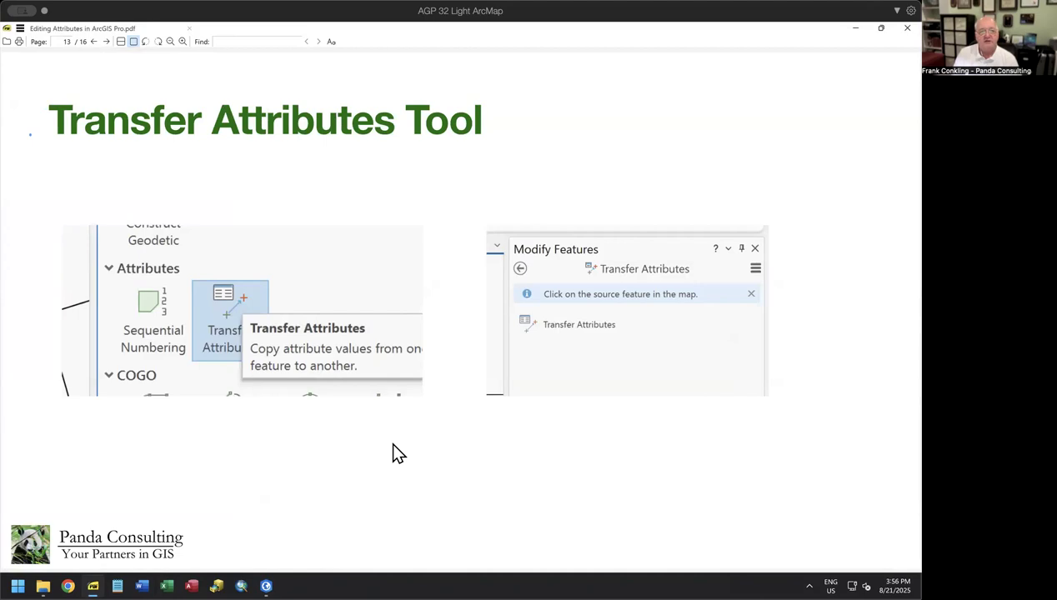
pyautogui.press('Right')
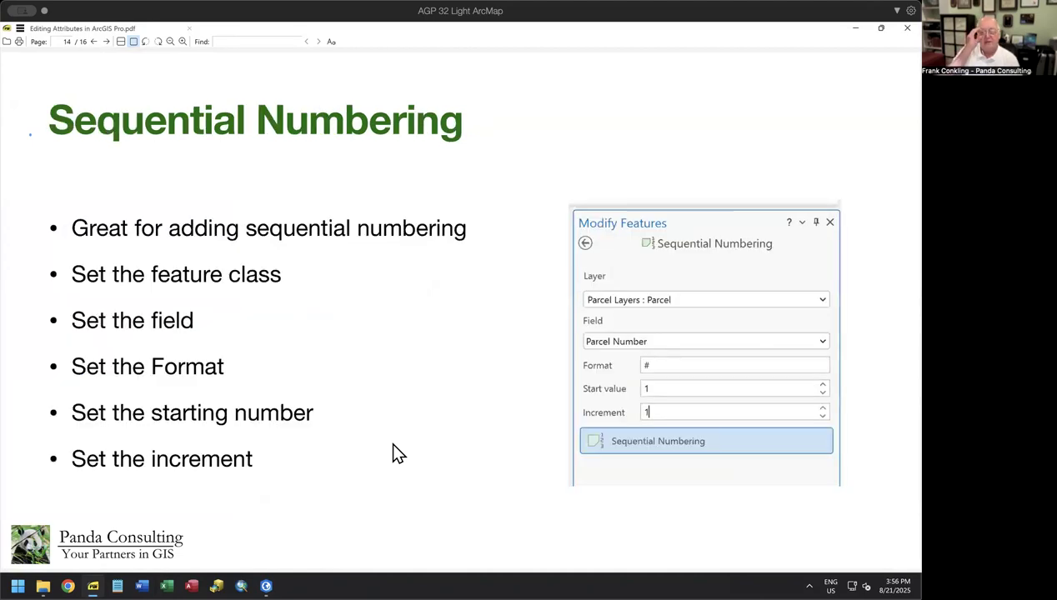
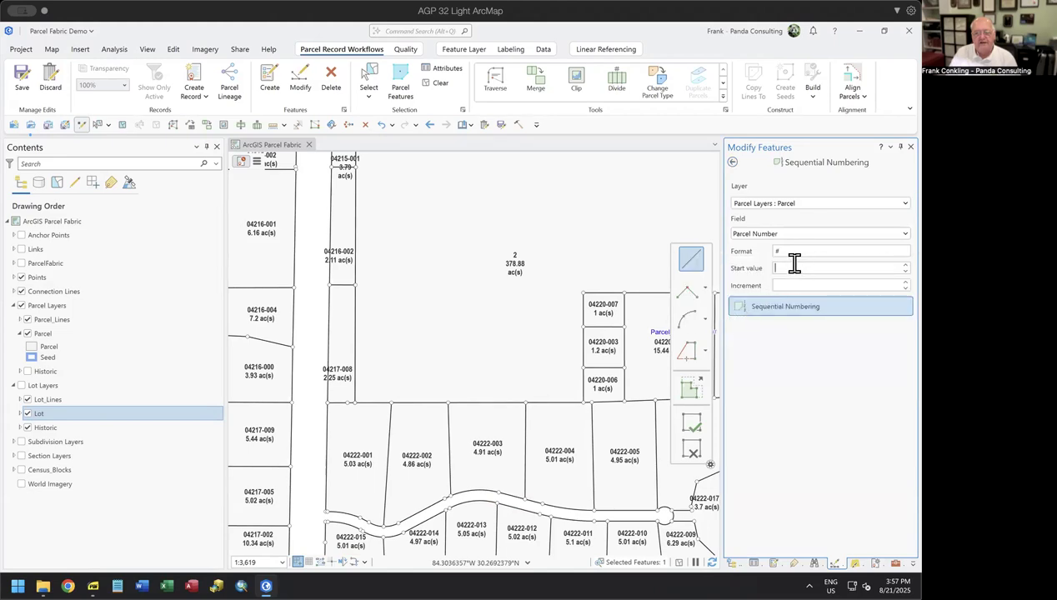
# - Number the six parcels along a path from 04220-007 through 04220-006 and 04217-008 to 04216-002, starting at 1 with increment 1
pyautogui.click(796, 267)
pyautogui.write('1')
pyautogui.click(800, 284)
pyautogui.write('1')
pyautogui.click(783, 309)
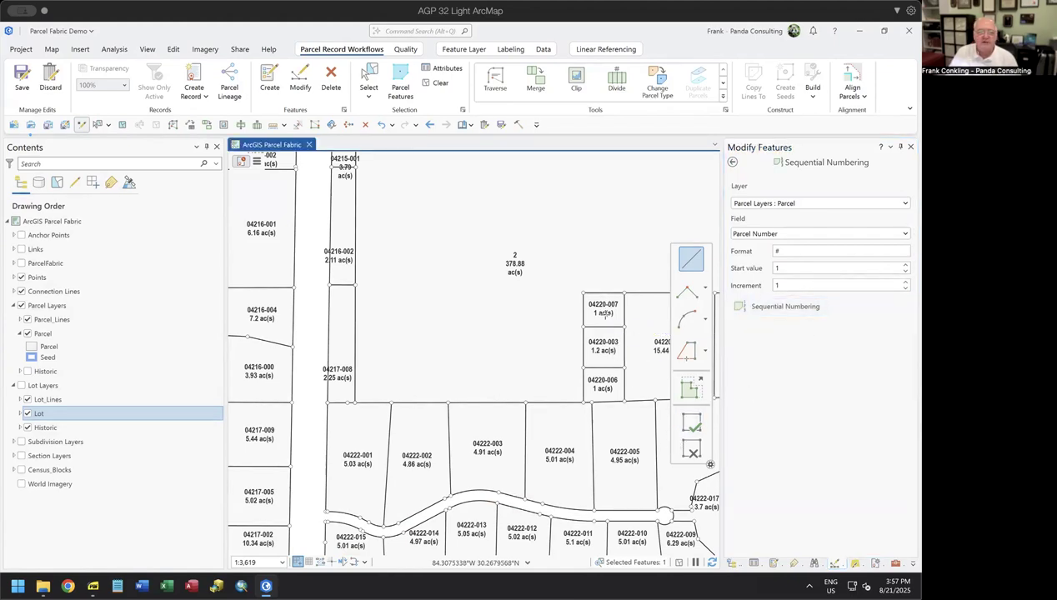
pyautogui.click(603, 305)
pyautogui.click(607, 387)
pyautogui.click(335, 378)
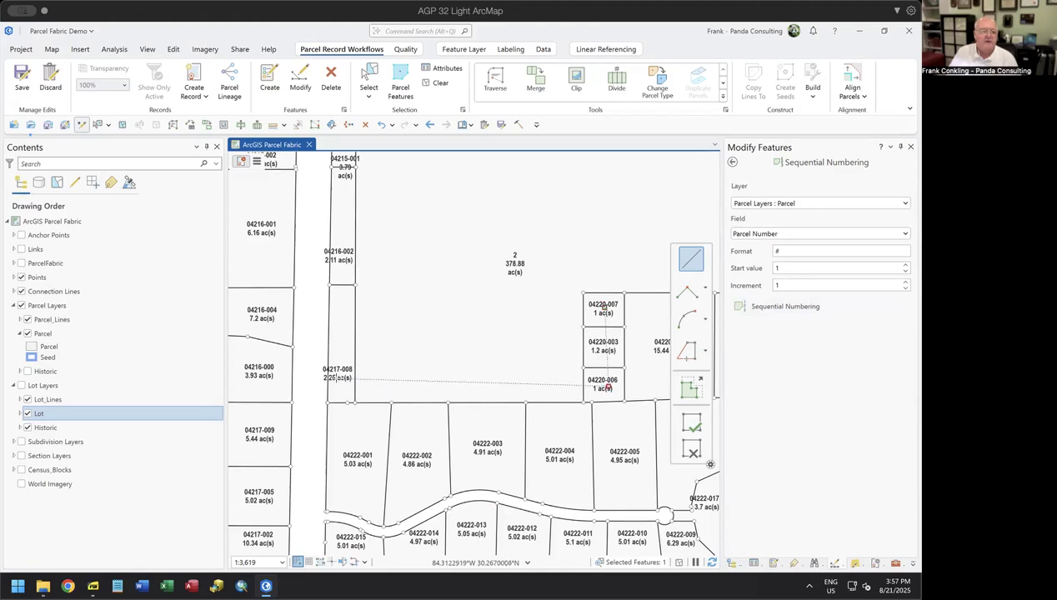
pyautogui.doubleClick(340, 232)
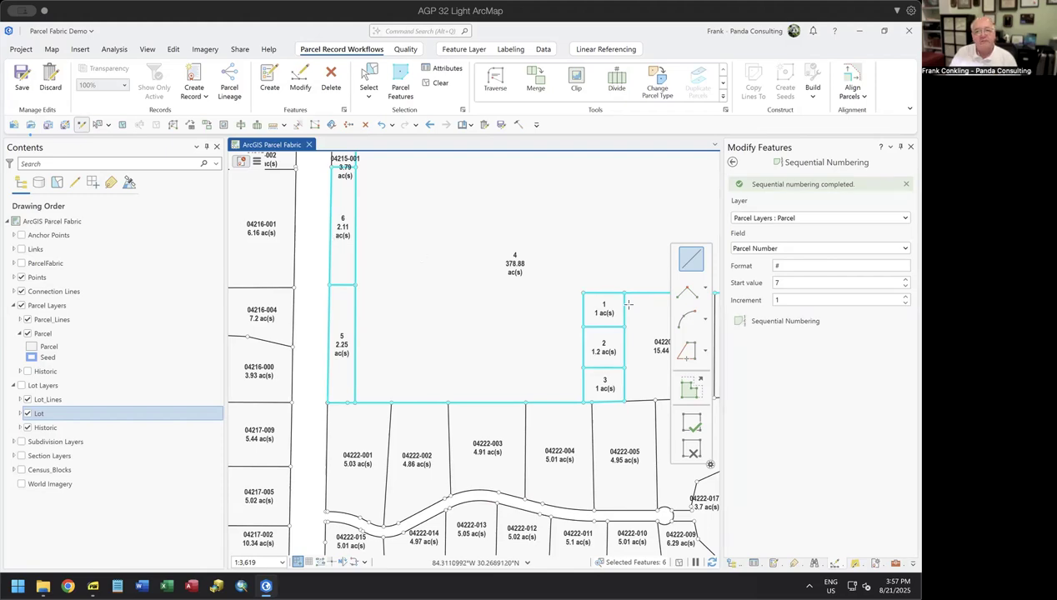
# - Renumber the same six parcels along the same path with start value 1 and increment 100
pyautogui.click(793, 300)
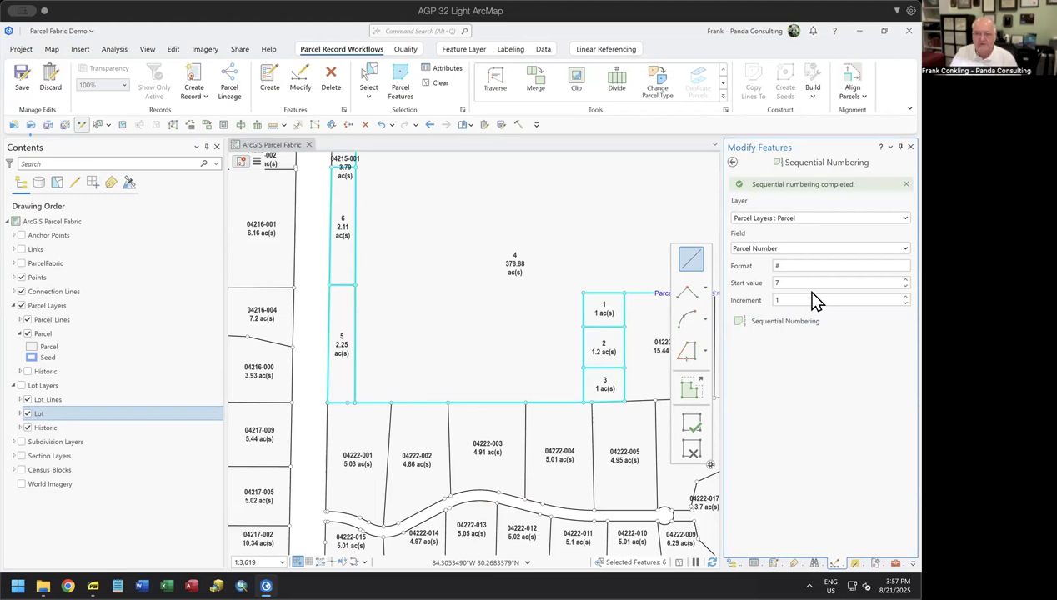
pyautogui.write('00')
pyautogui.moveTo(796, 284); pyautogui.dragTo(762, 288)
pyautogui.write('1')
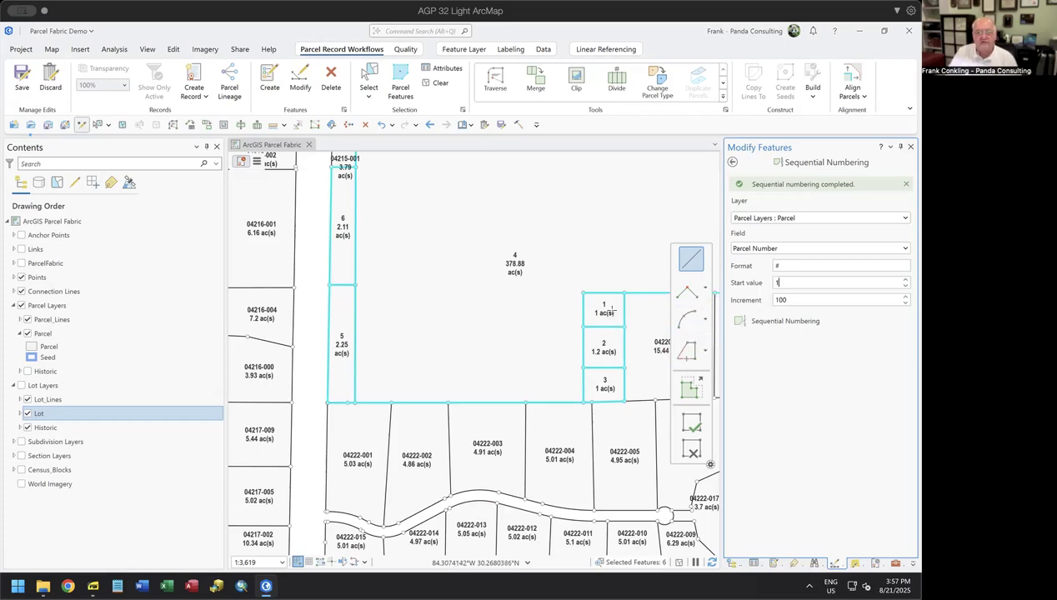
pyautogui.click(729, 323)
pyautogui.click(606, 308)
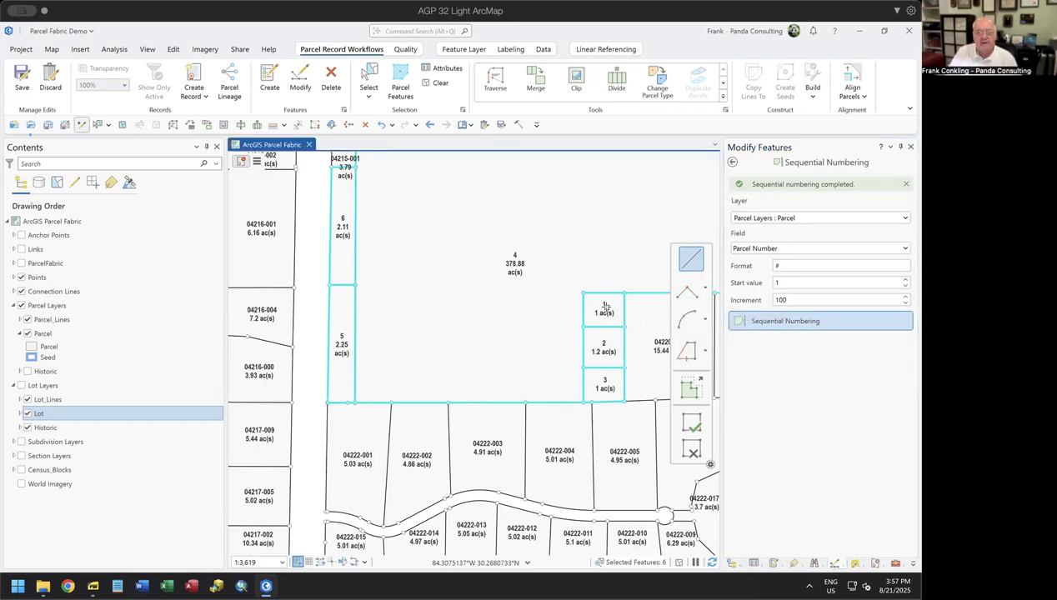
pyautogui.click(611, 380)
pyautogui.click(343, 372)
pyautogui.doubleClick(340, 247)
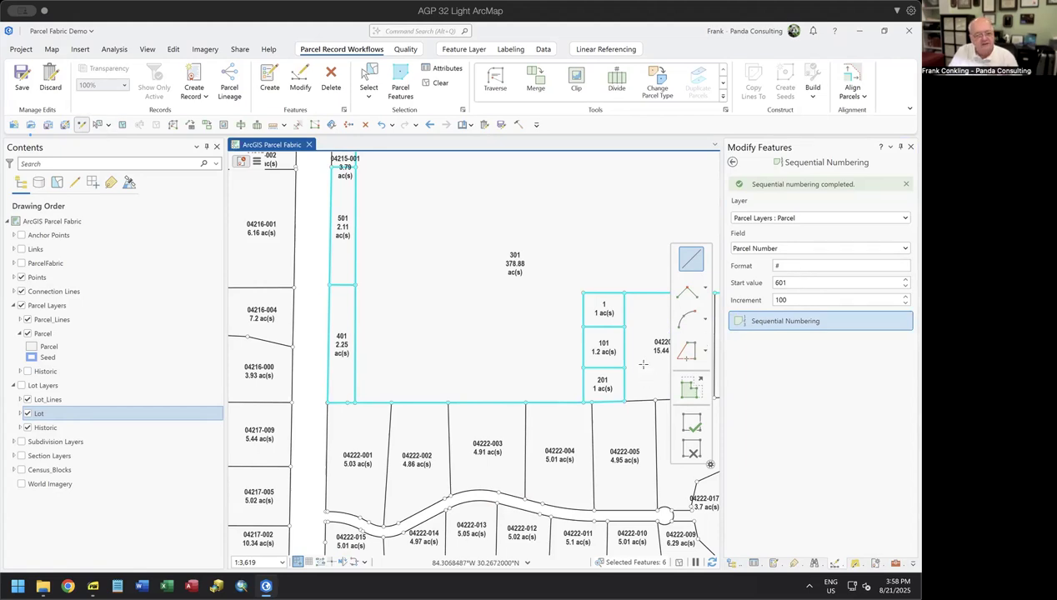
# - Set the Sequential Numbering format to 04220-###, with start value 1 and increment 1
pyautogui.click(774, 265)
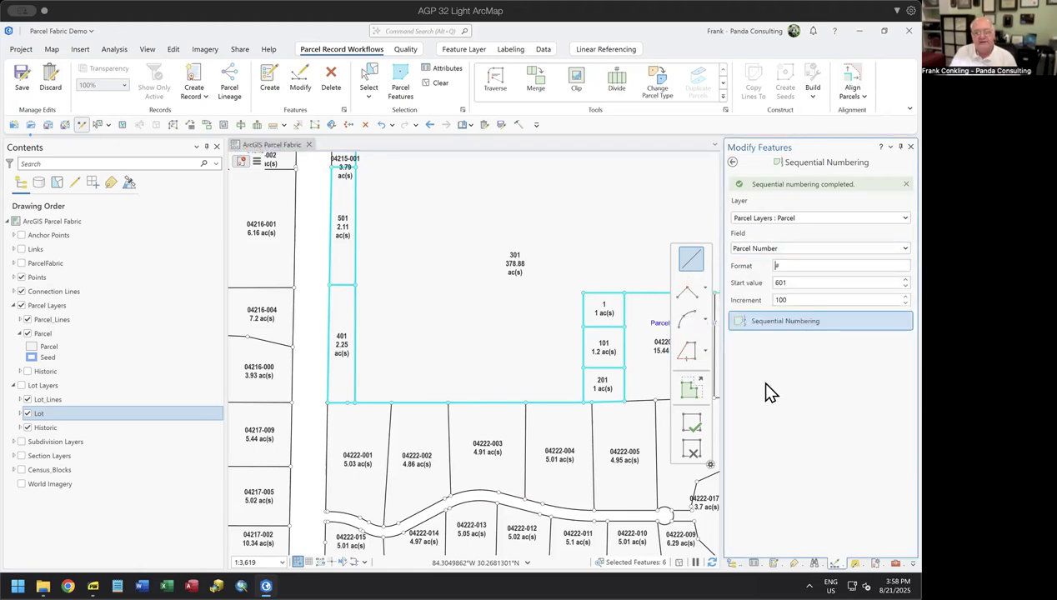
pyautogui.moveTo(613, 372); pyautogui.dragTo(505, 369)
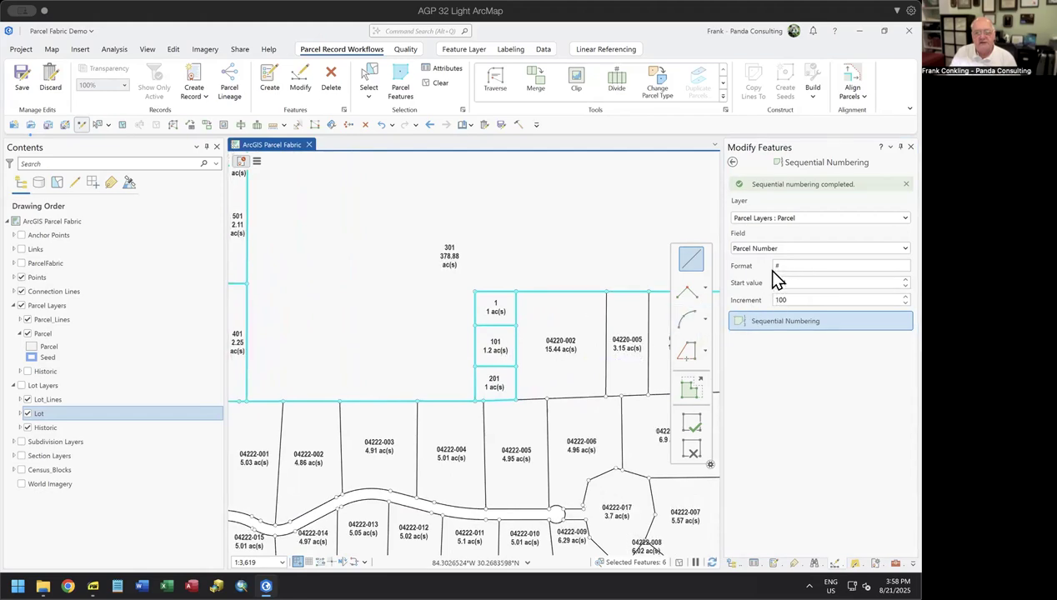
pyautogui.click(776, 265)
pyautogui.write('#')
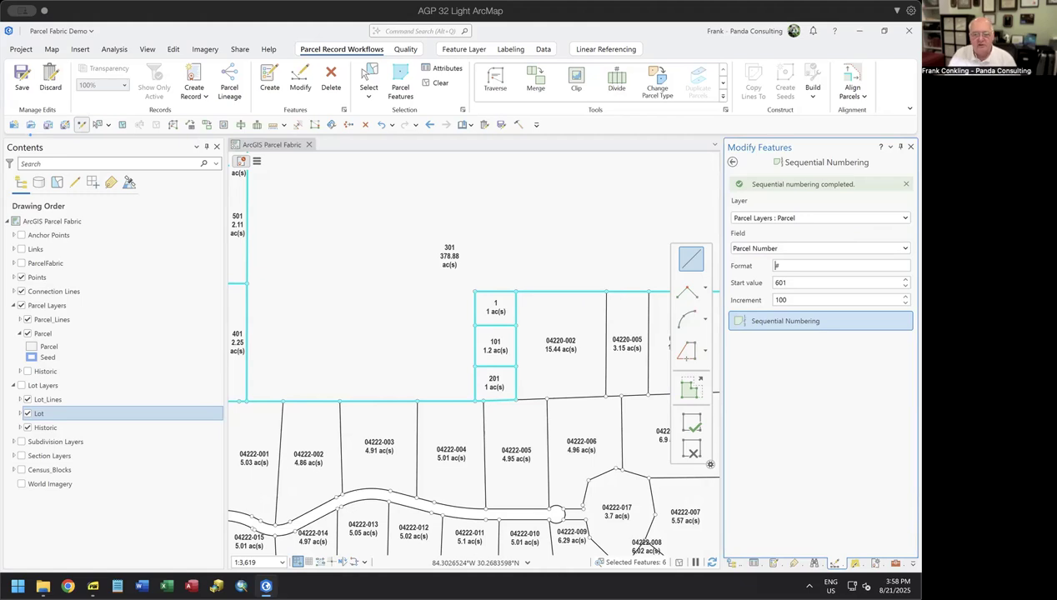
pyautogui.write('0422')
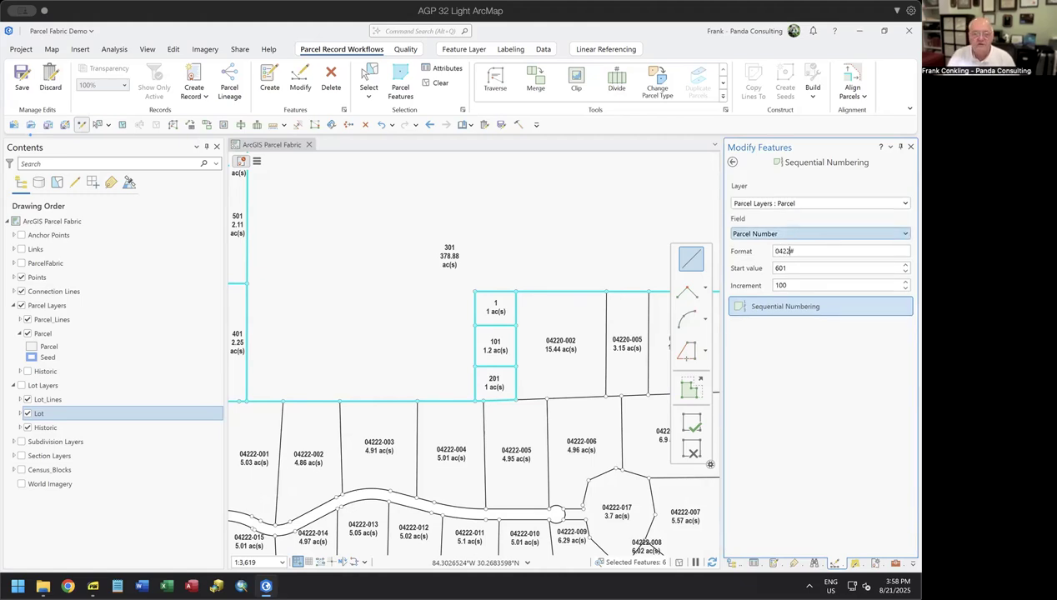
pyautogui.write('0-')
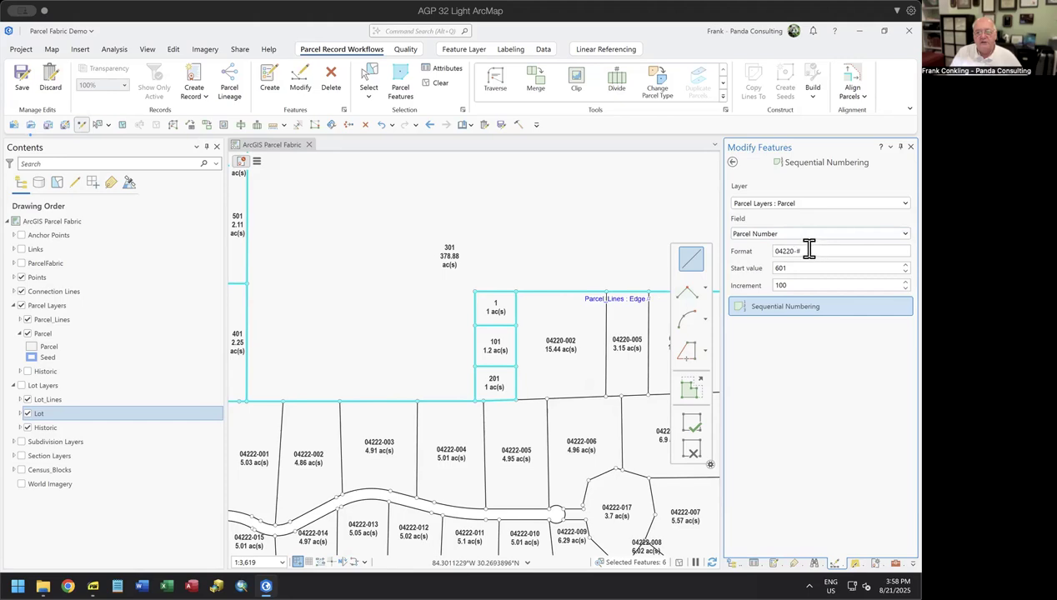
pyautogui.write('##')
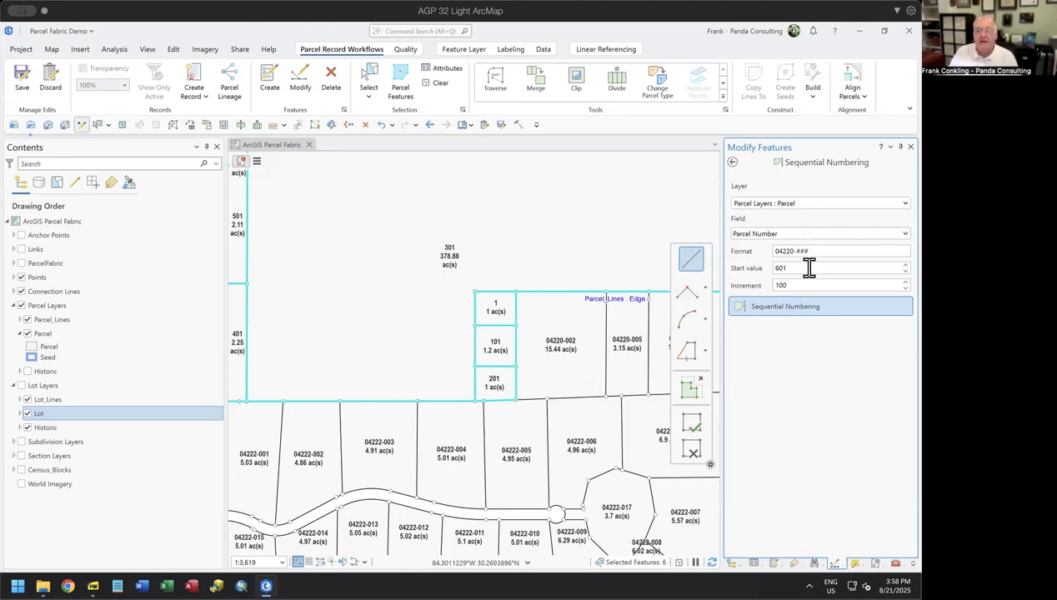
pyautogui.press('Tab')
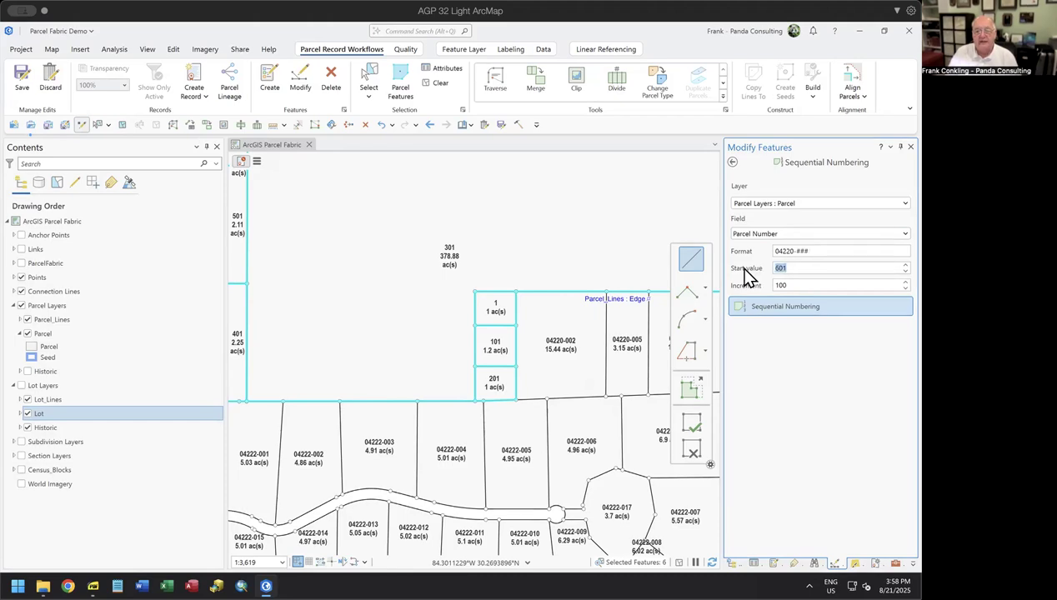
pyautogui.write('1')
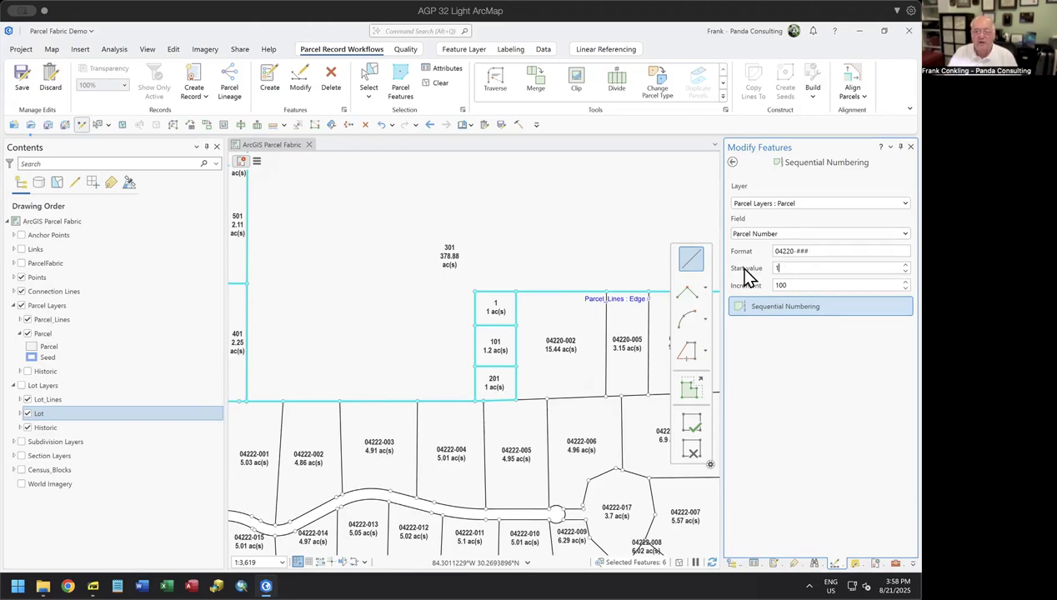
pyautogui.press('Tab')
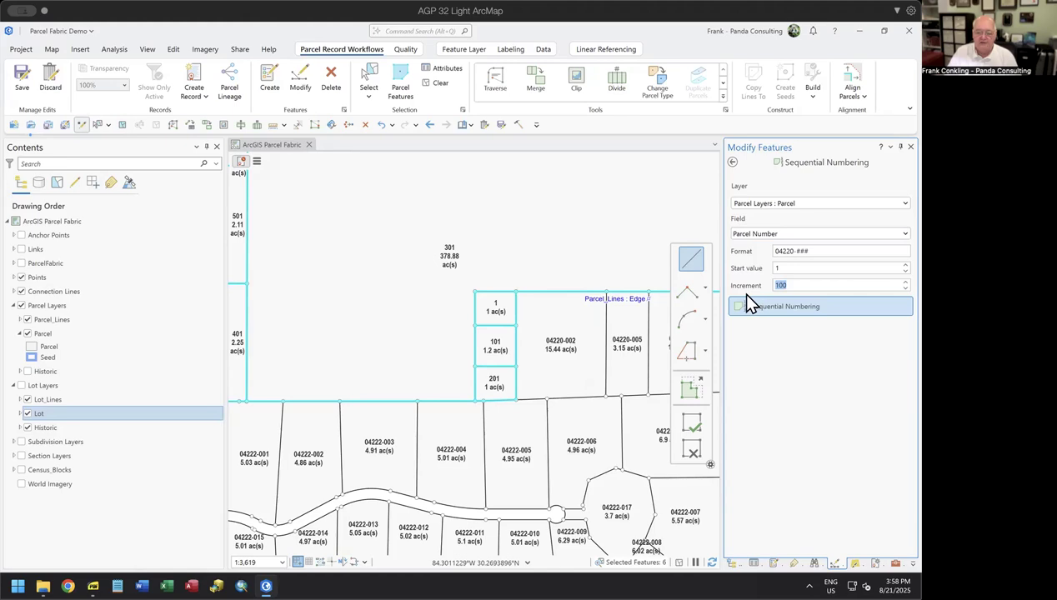
pyautogui.write('1')
pyautogui.click(741, 311)
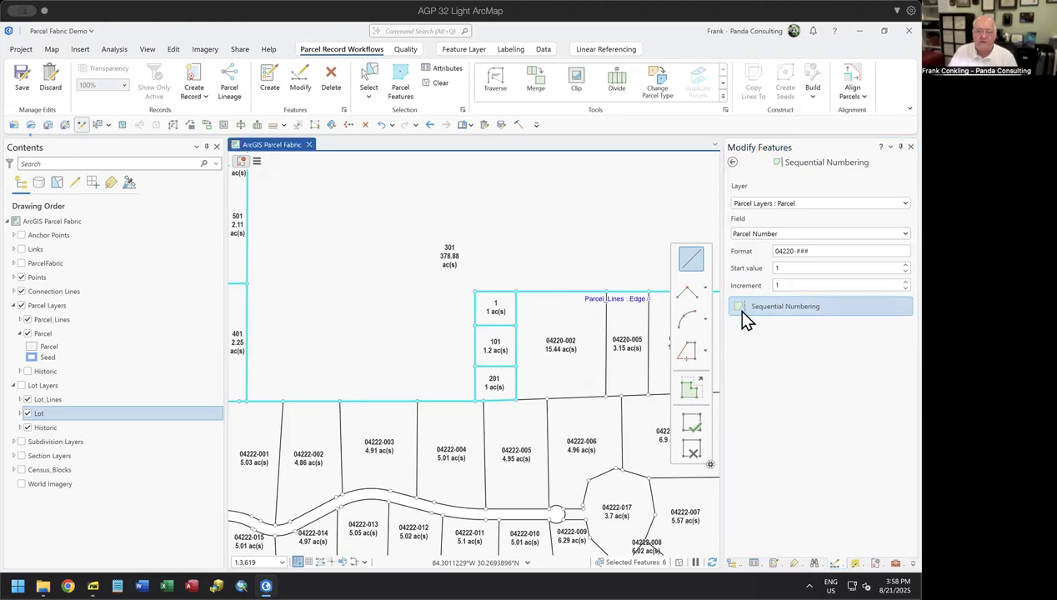
# - Renumber the six parcels along a path from parcel 1 through 201 and 401 to 501 using the new format
pyautogui.moveTo(515, 429); pyautogui.dragTo(575, 445)
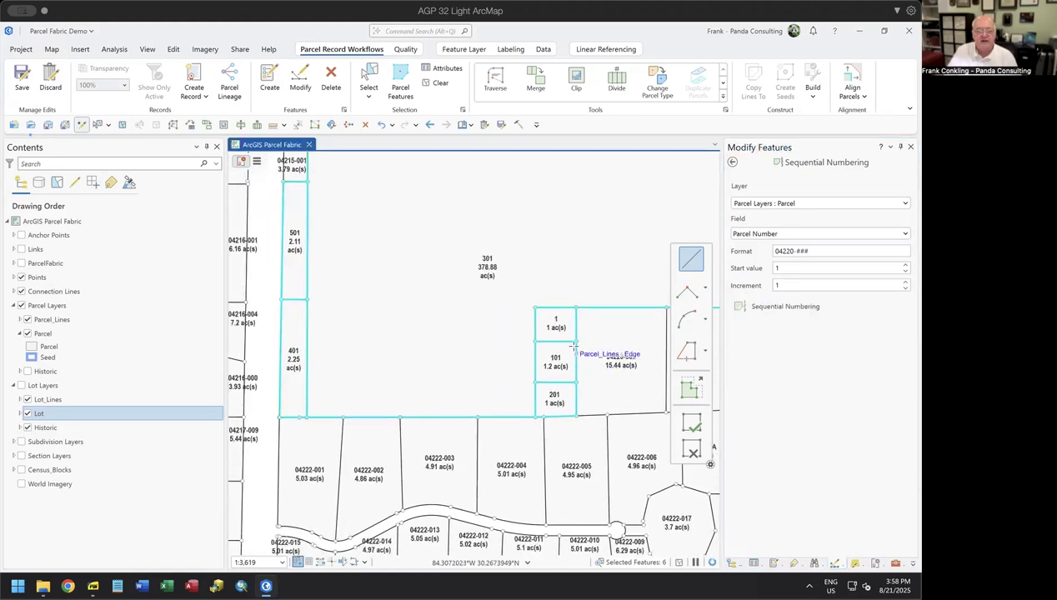
pyautogui.click(555, 328)
pyautogui.click(563, 403)
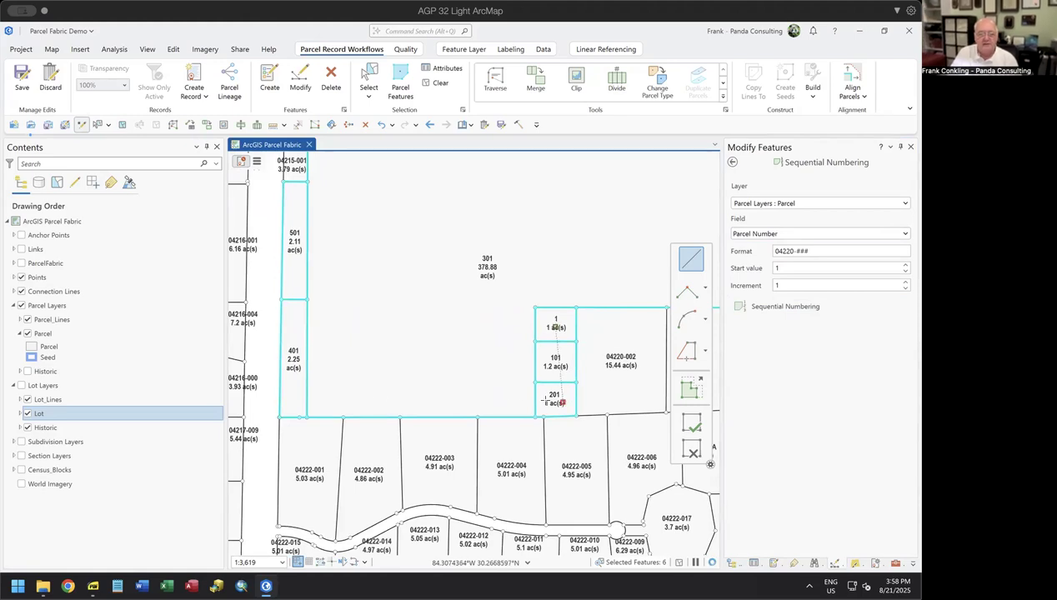
pyautogui.click(295, 393)
pyautogui.doubleClick(291, 253)
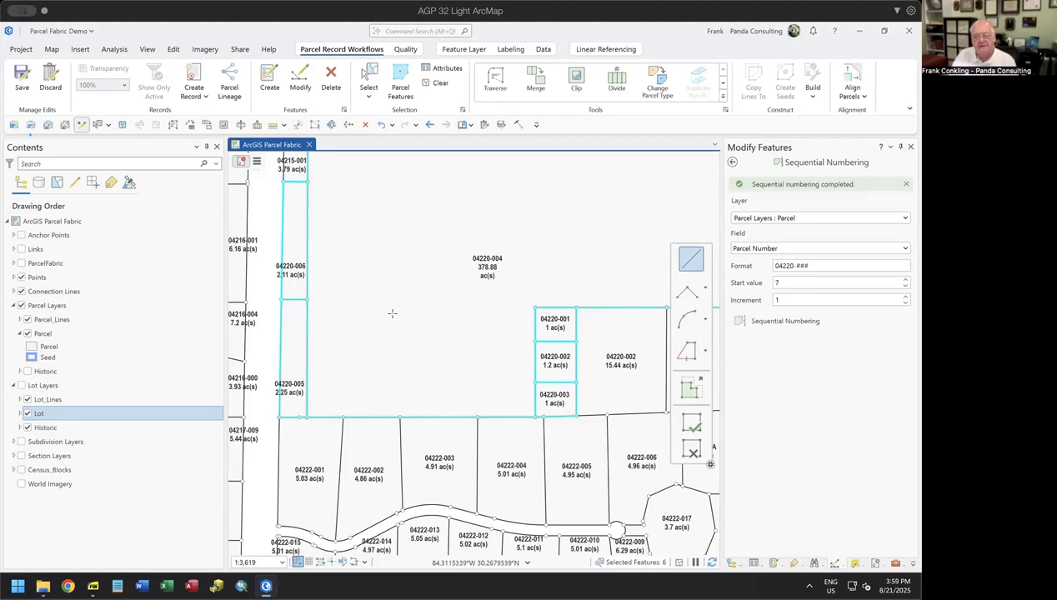
# - Reset the start value to 1 and number the three parcels along a path from 04222-001 to 04222-003
pyautogui.click(826, 265)
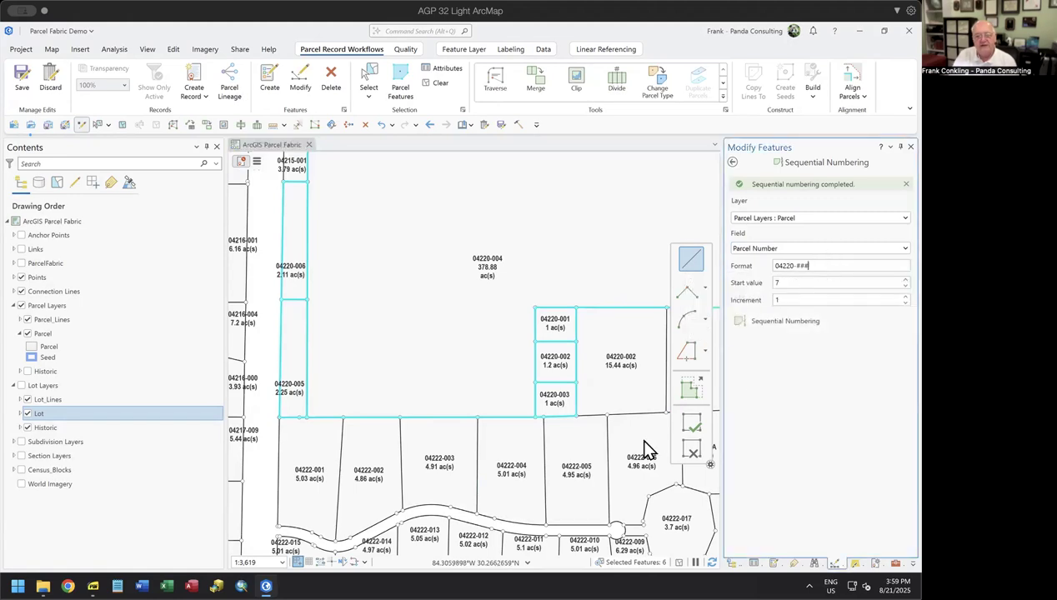
pyautogui.moveTo(454, 476); pyautogui.dragTo(494, 367)
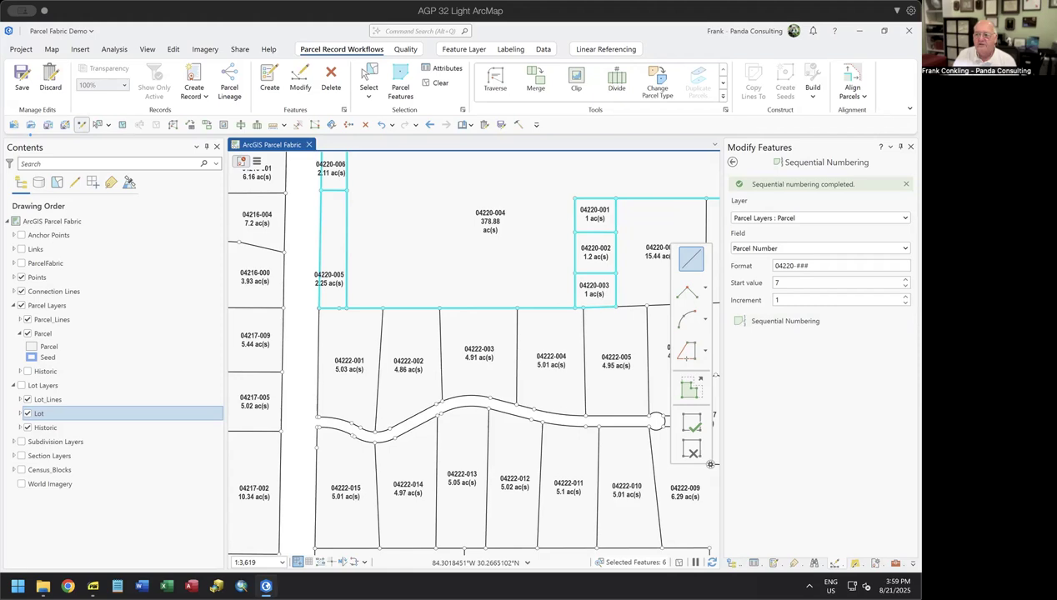
pyautogui.click(820, 265)
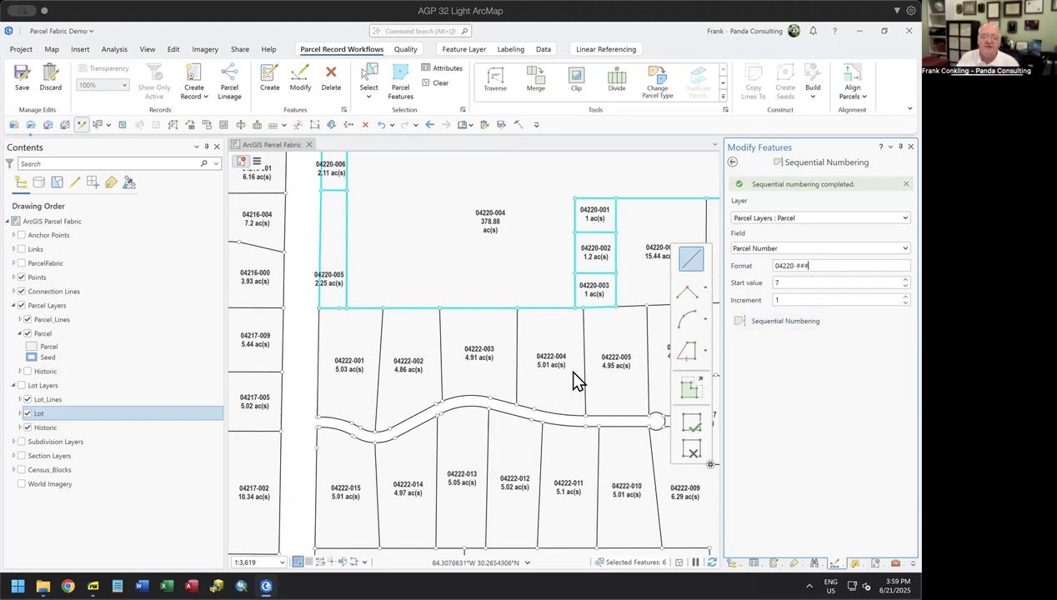
pyautogui.doubleClick(791, 284)
pyautogui.write('1')
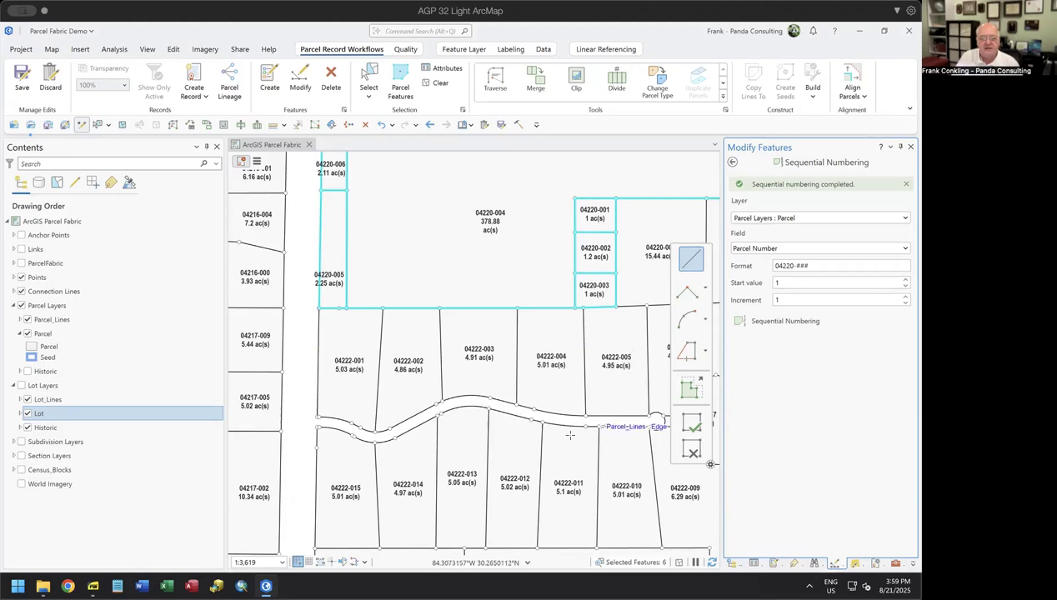
pyautogui.click(344, 352)
pyautogui.doubleClick(514, 393)
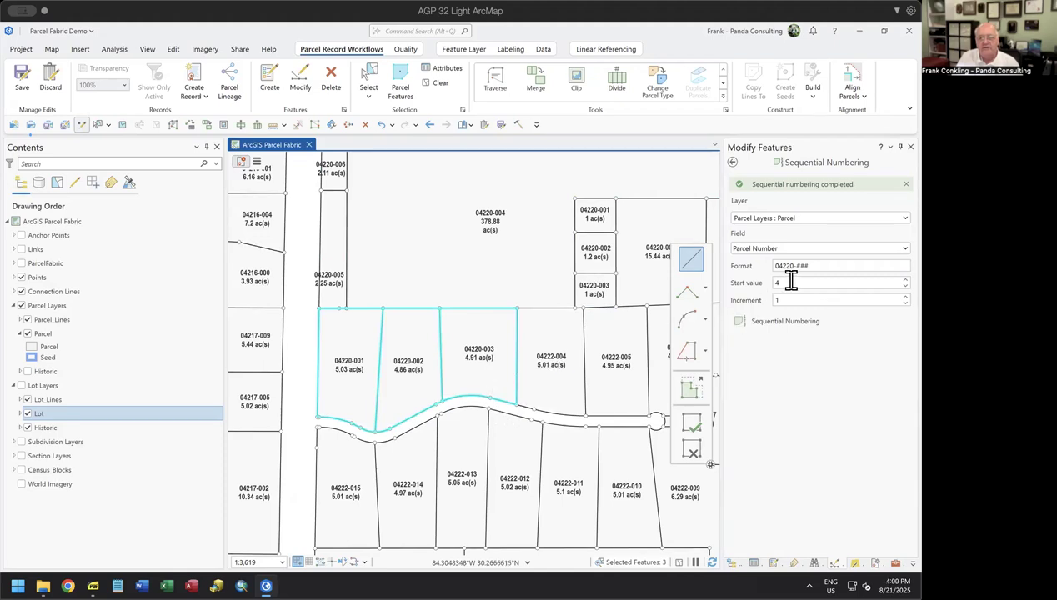
# - Continue the numbering along a path from 04222-005 through 04222-006 and 04222-009, then along the row to 04222-015
pyautogui.click(615, 344)
pyautogui.click(657, 336)
pyautogui.click(667, 505)
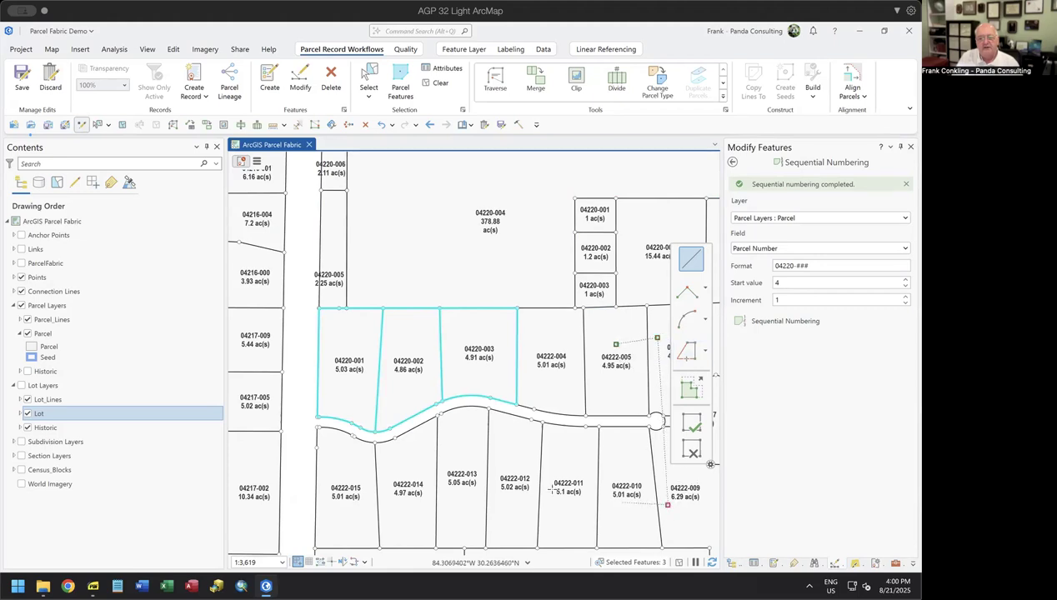
pyautogui.doubleClick(361, 483)
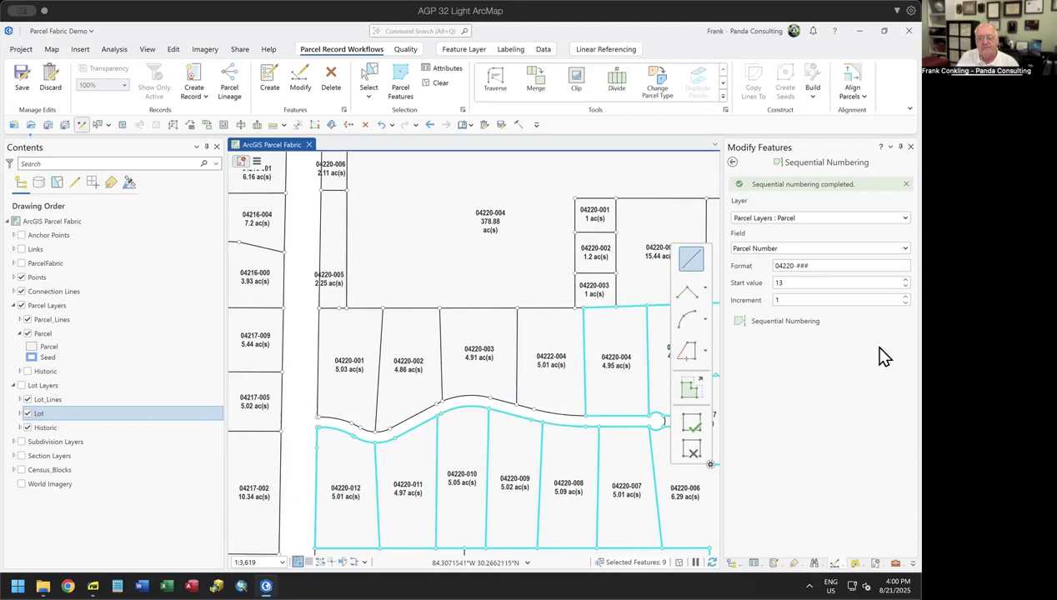
pyautogui.click(779, 283)
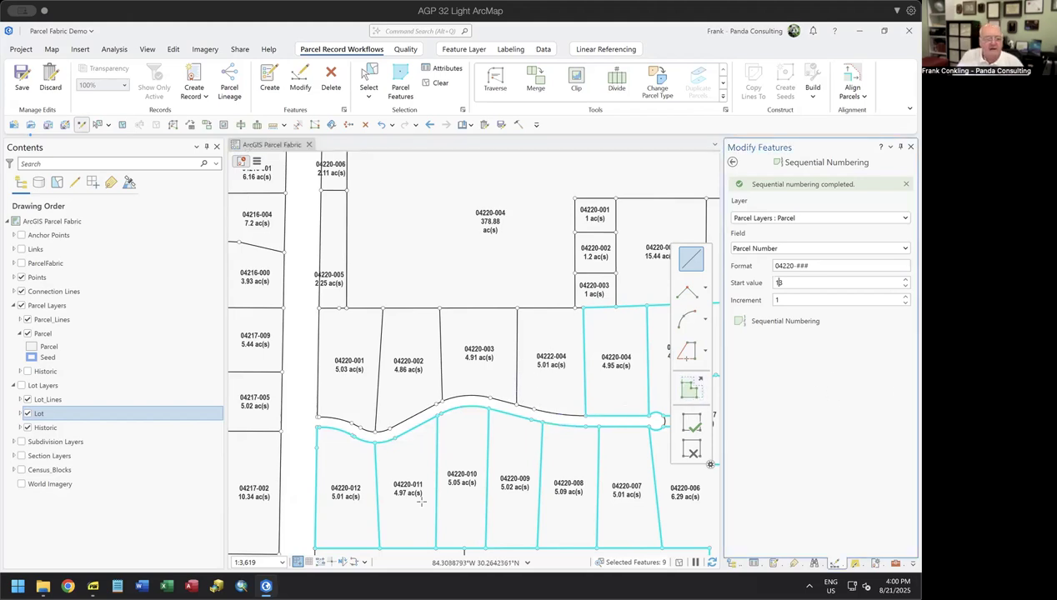
# - Switch to the Editing Attributes in ArcGIS Pro PDF and advance past the Questions slide to the closing page 16
pyautogui.click(94, 587)
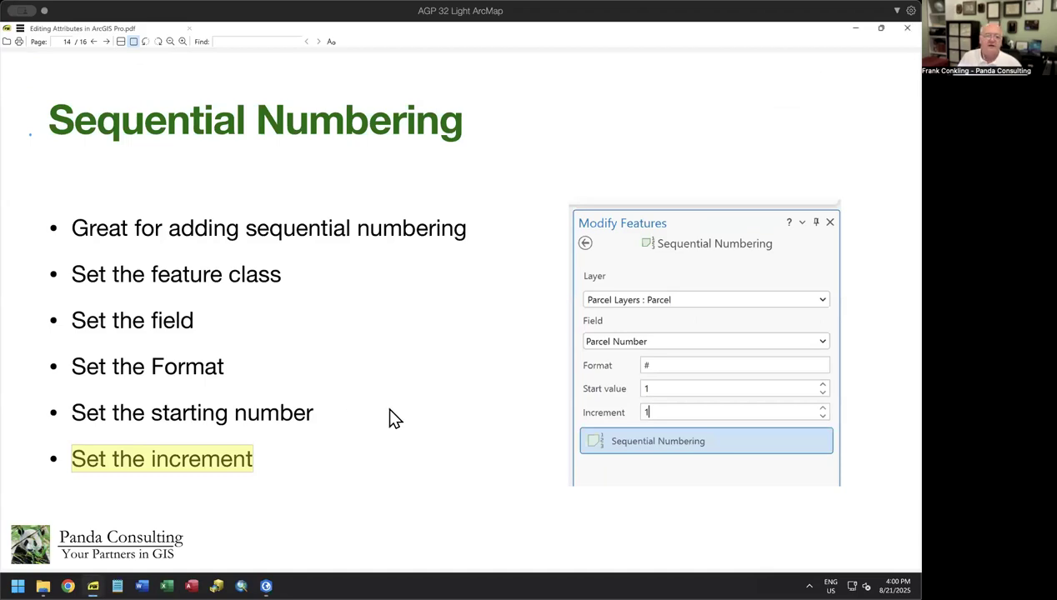
pyautogui.click(387, 432)
pyautogui.scroll(-1, 469, 448)
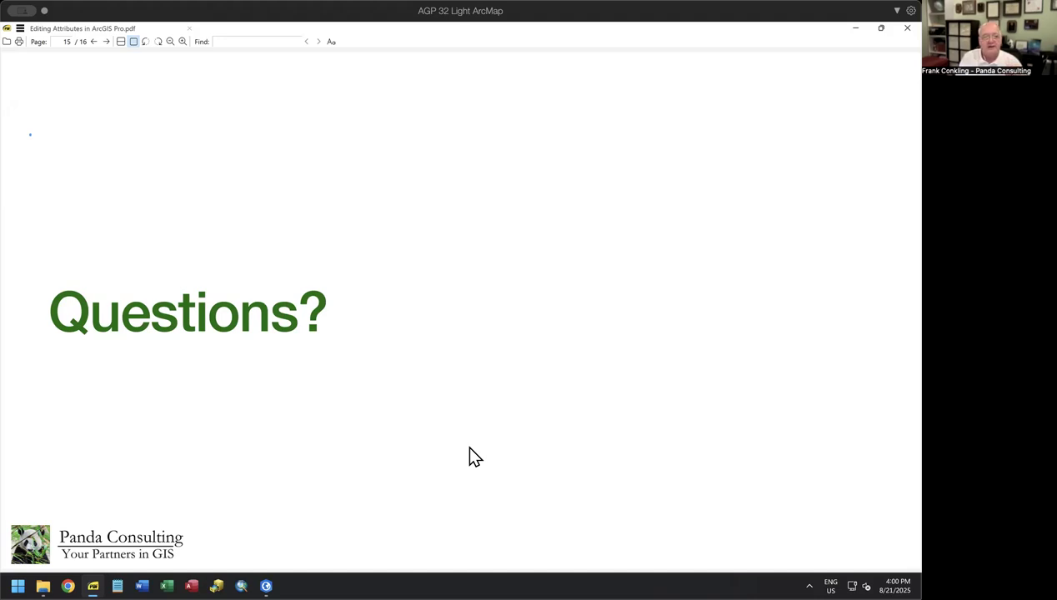
pyautogui.press('pagedown')
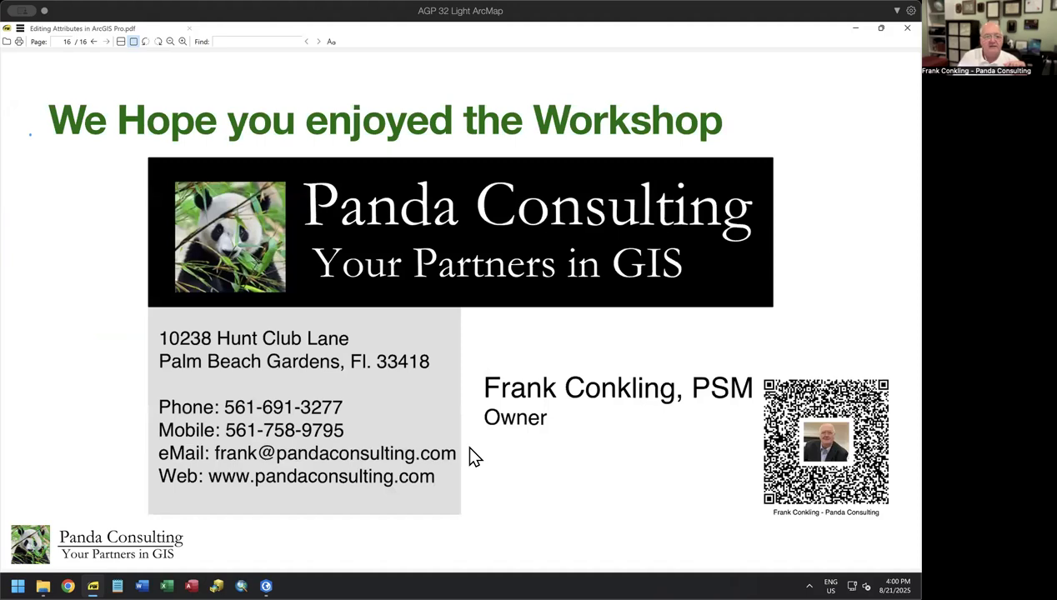